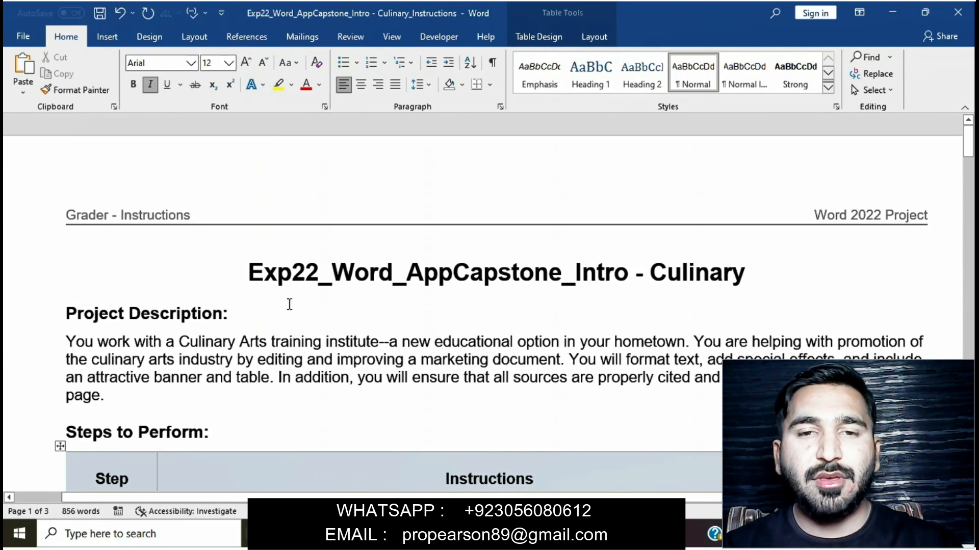
# Highlight the project title and the step 1 instruction in yellow in the instructions document
pyautogui.moveTo(253, 272); pyautogui.dragTo(717, 266)
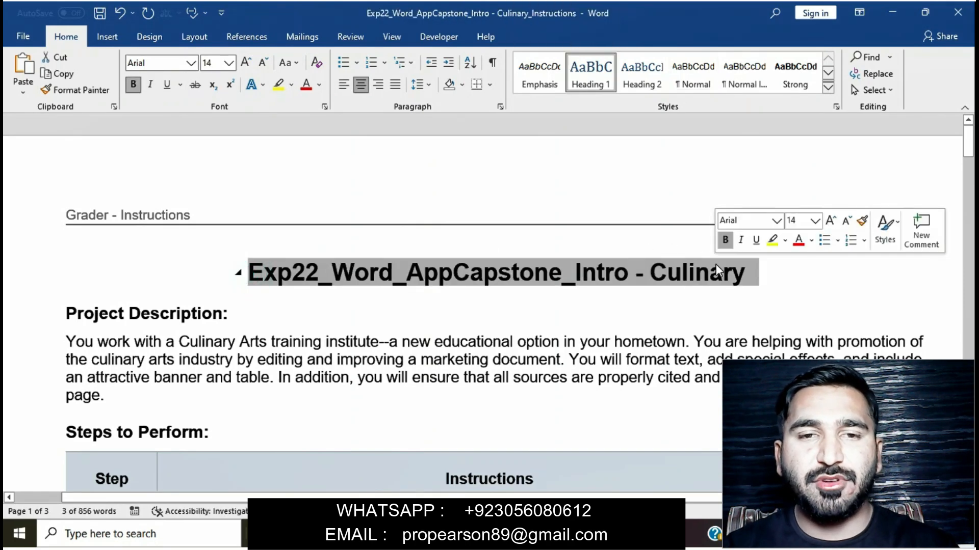
pyautogui.click(772, 241)
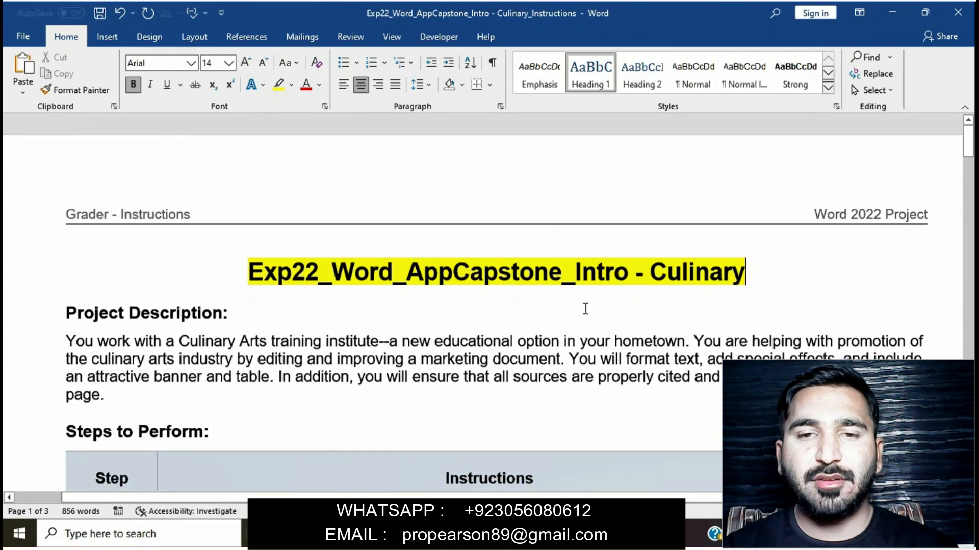
pyautogui.scroll(-5, 585, 308)
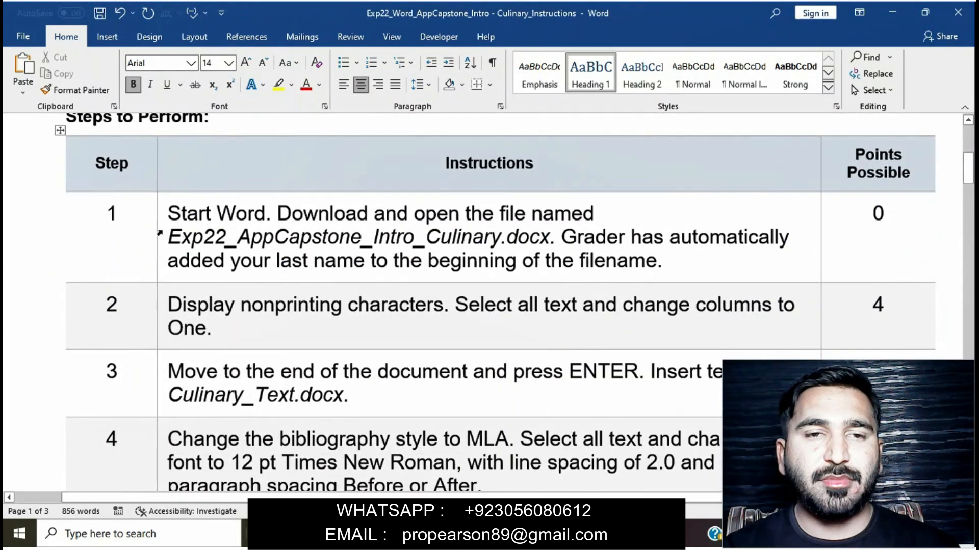
pyautogui.click(158, 215)
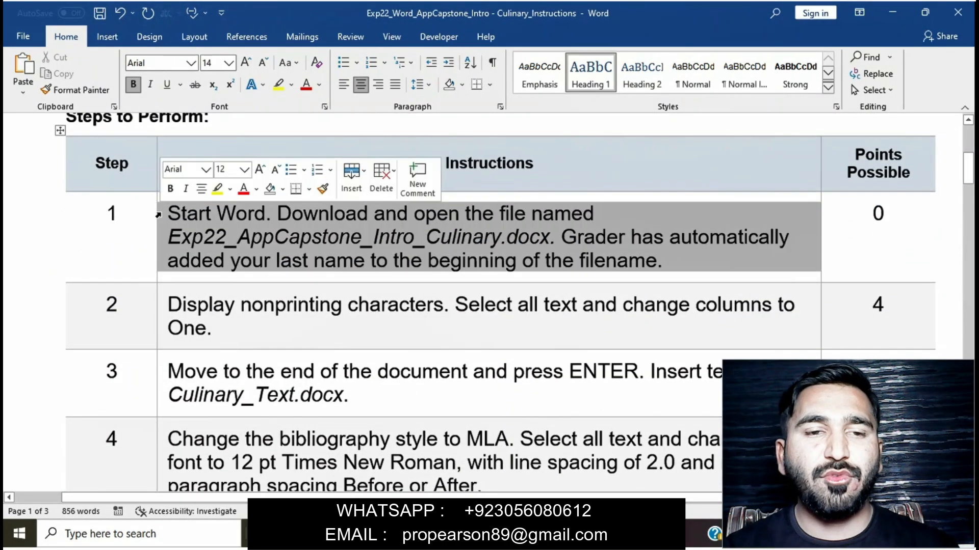
pyautogui.click(214, 191)
pyautogui.click(241, 238)
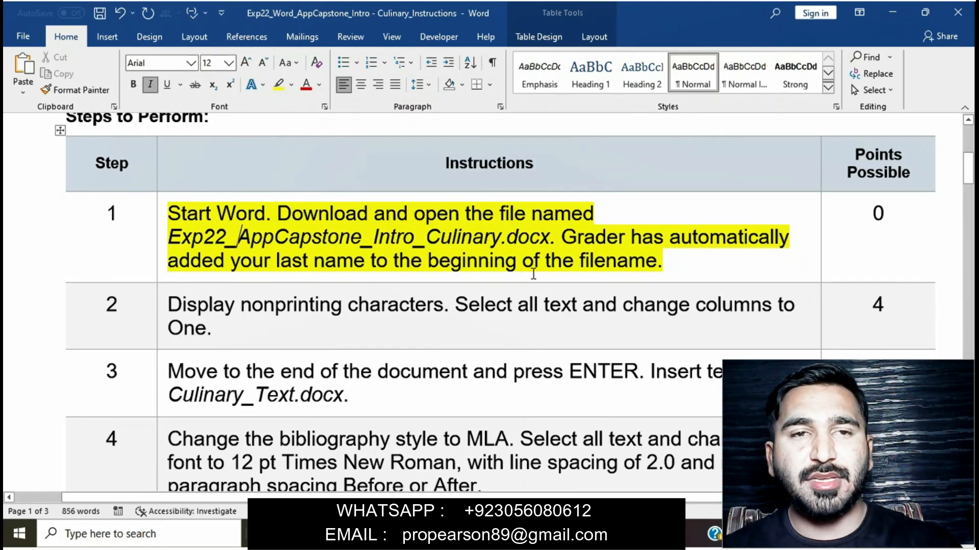
# Switch to the Exp22_Word_AppCapstone_Intro_Culinary assignment document and look through its pages from start to end
pyautogui.moveTo(510, 535)
pyautogui.click(581, 485)
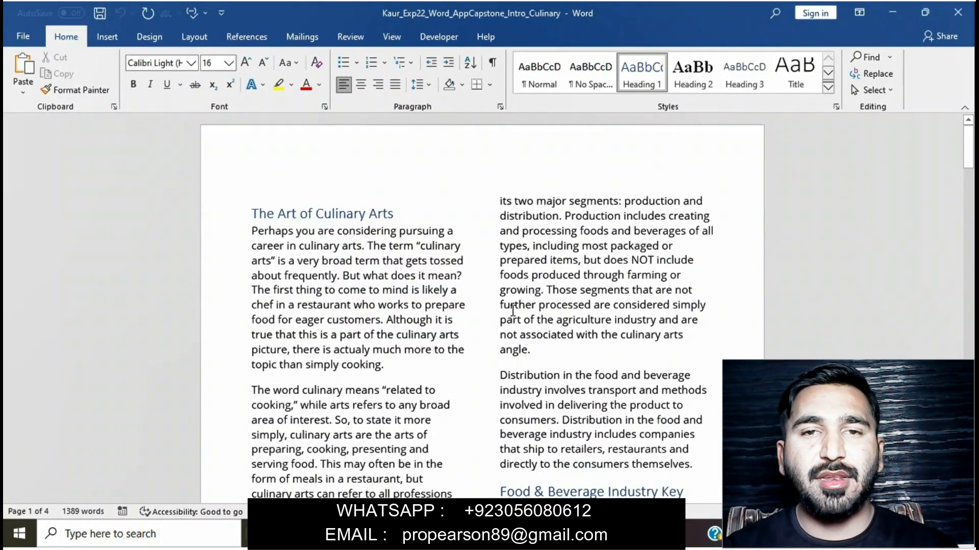
pyautogui.scroll(-10, 513, 312)
pyautogui.scroll(-15, 513, 312)
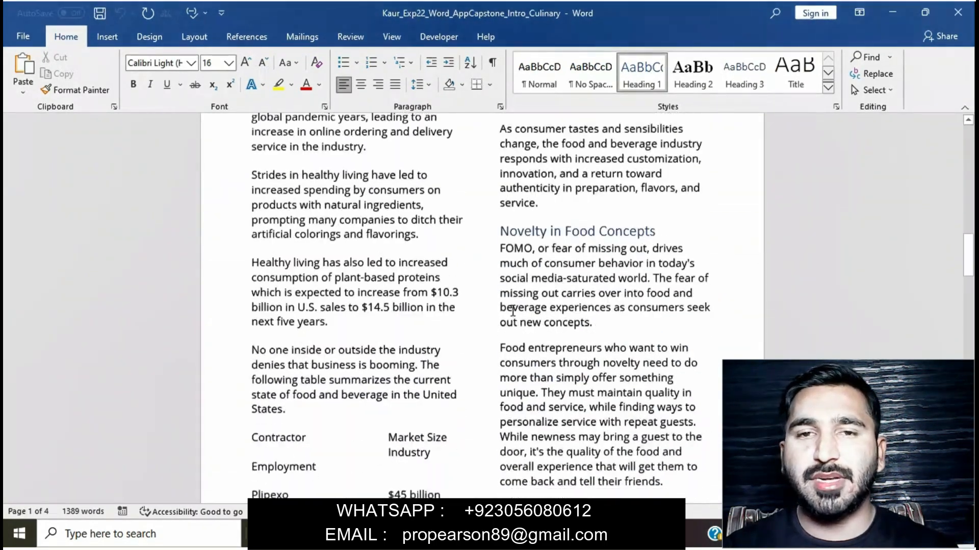
pyautogui.scroll(-10, 513, 311)
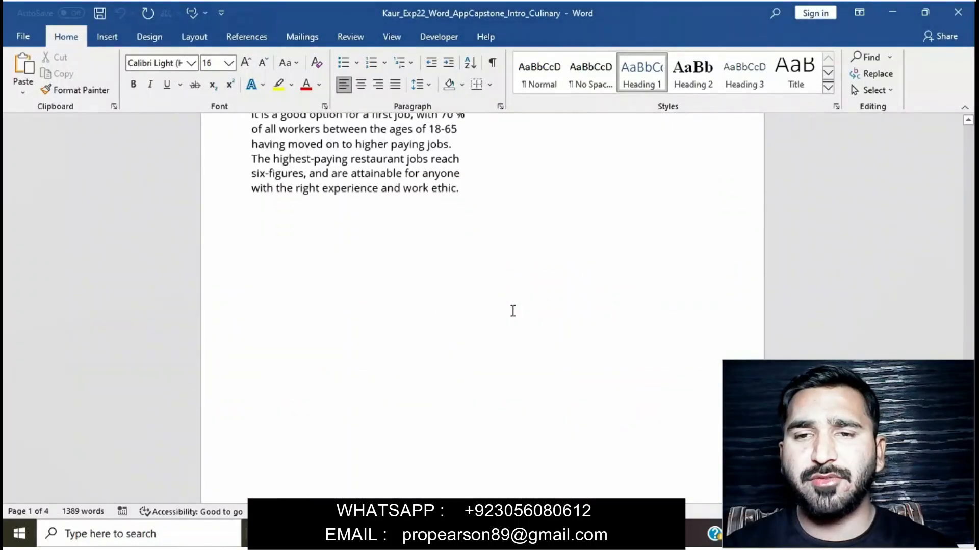
pyautogui.scroll(20, 512, 311)
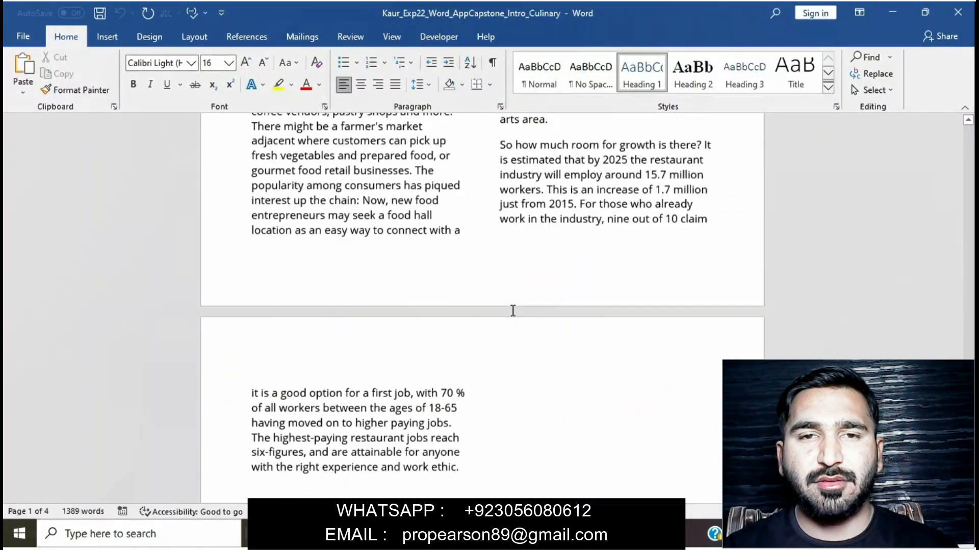
pyautogui.keyDown('ctrl'); pyautogui.scroll(2, 513, 311); pyautogui.keyUp('ctrl')
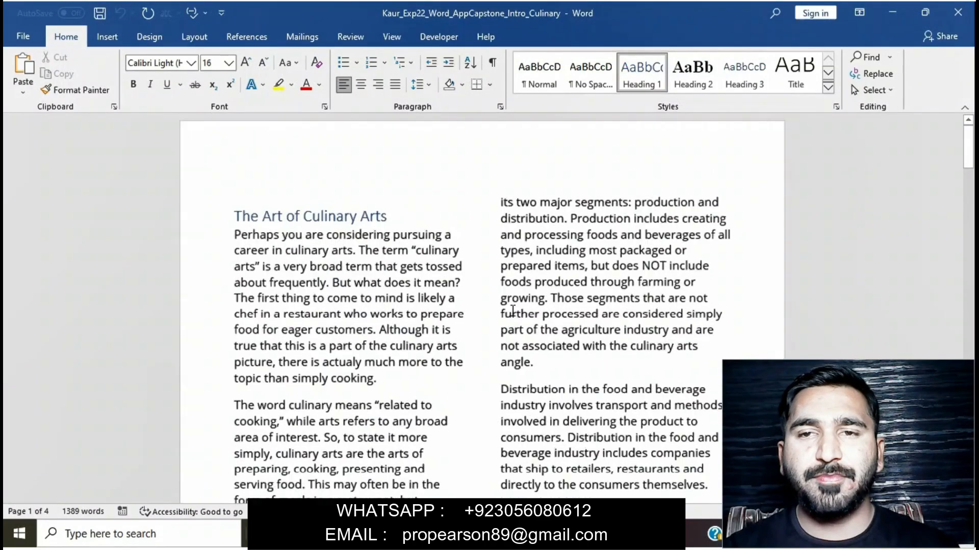
# Return to the instructions document and remove the yellow highlight from the step 1 instruction
pyautogui.moveTo(514, 535)
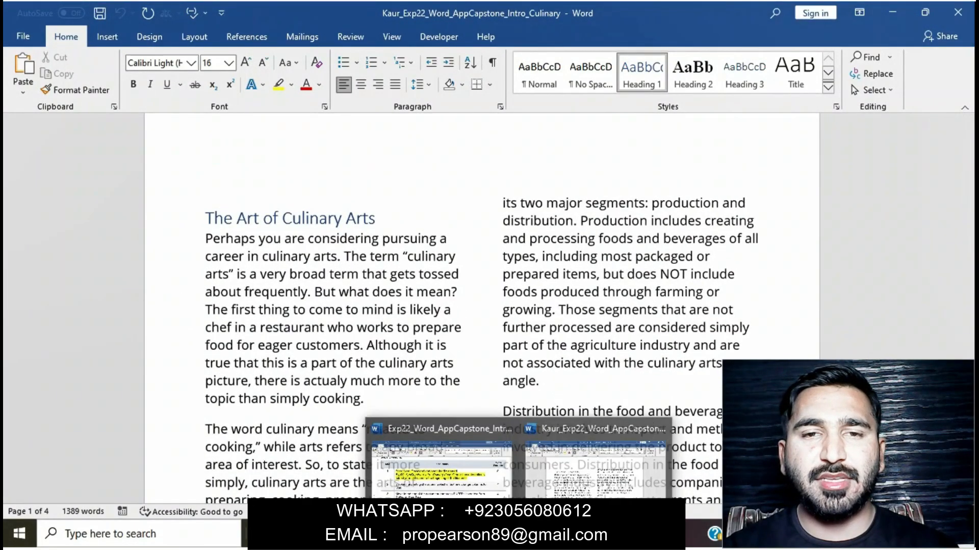
pyautogui.click(470, 485)
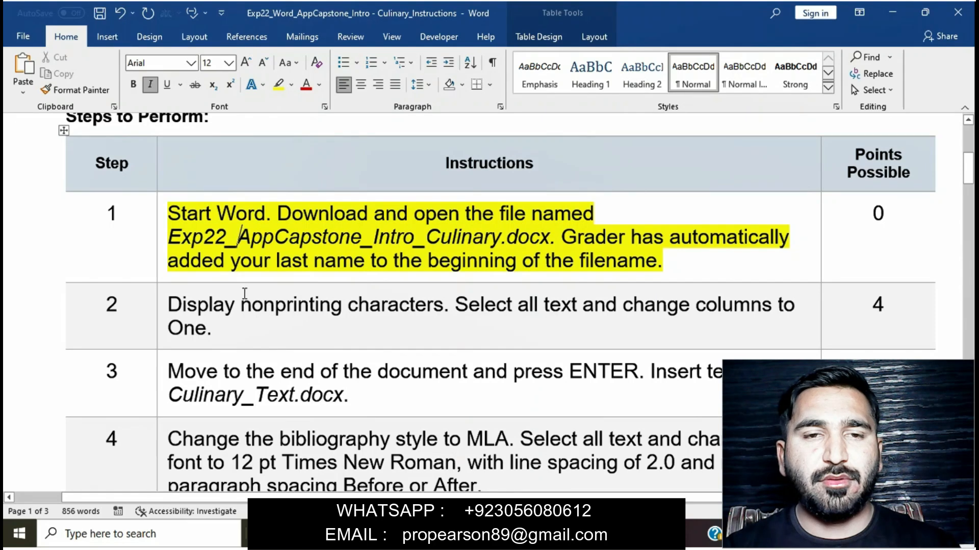
pyautogui.click(165, 217)
pyautogui.click(225, 195)
pyautogui.click(287, 245)
# Highlight the step 2 instruction about nonprinting characters and columns in yellow
pyautogui.scroll(-5, 285, 245)
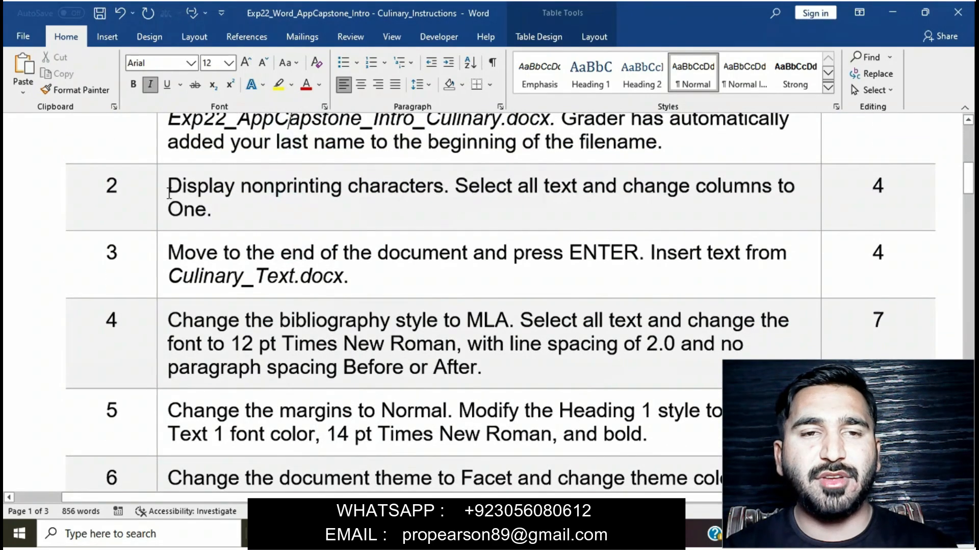
pyautogui.click(165, 194)
pyautogui.click(222, 167)
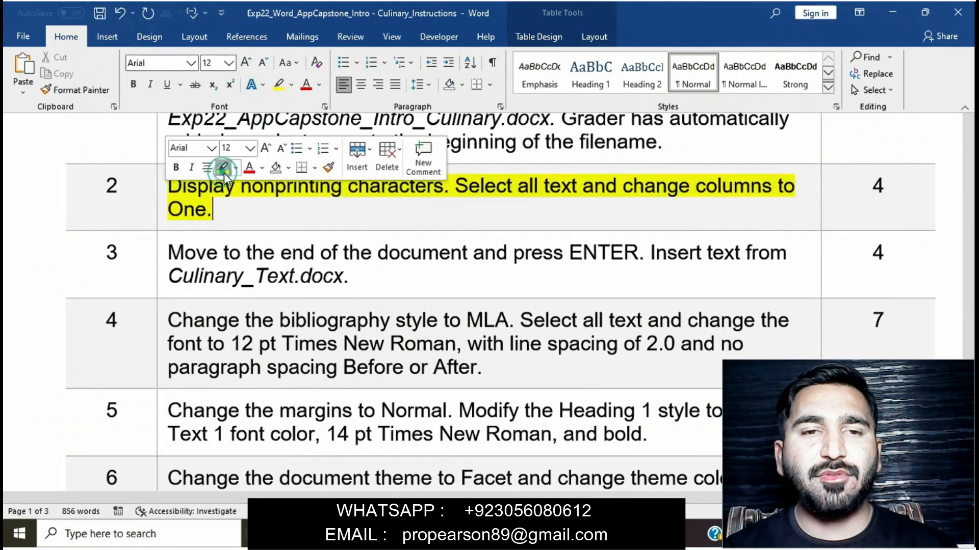
pyautogui.click(238, 191)
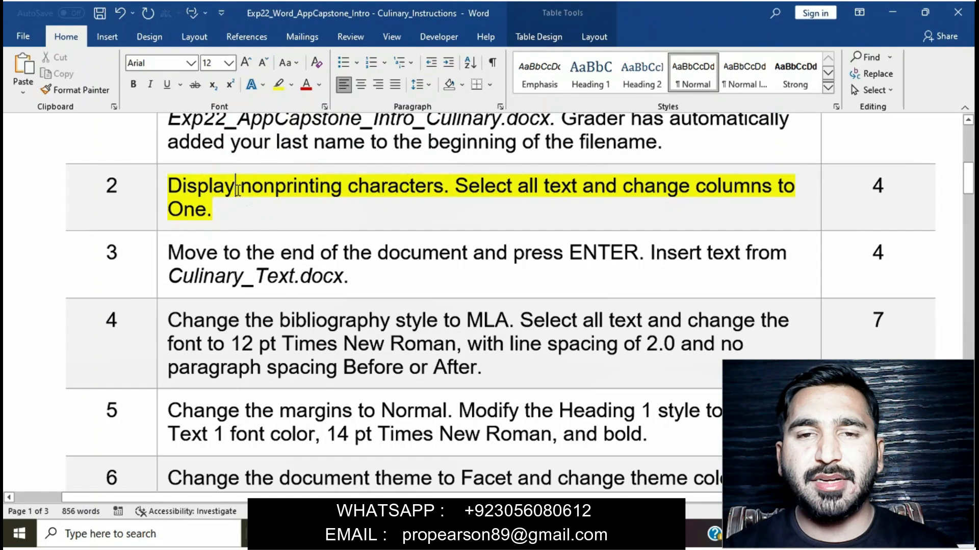
pyautogui.tripleClick(175, 189)
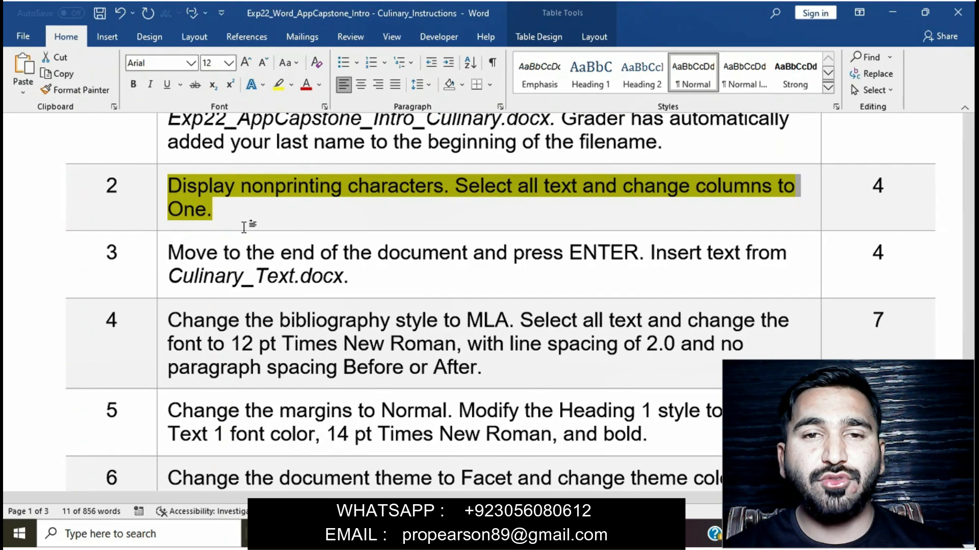
# Switch to the culinary assignment document and display its nonprinting characters
pyautogui.moveTo(519, 533)
pyautogui.click(587, 480)
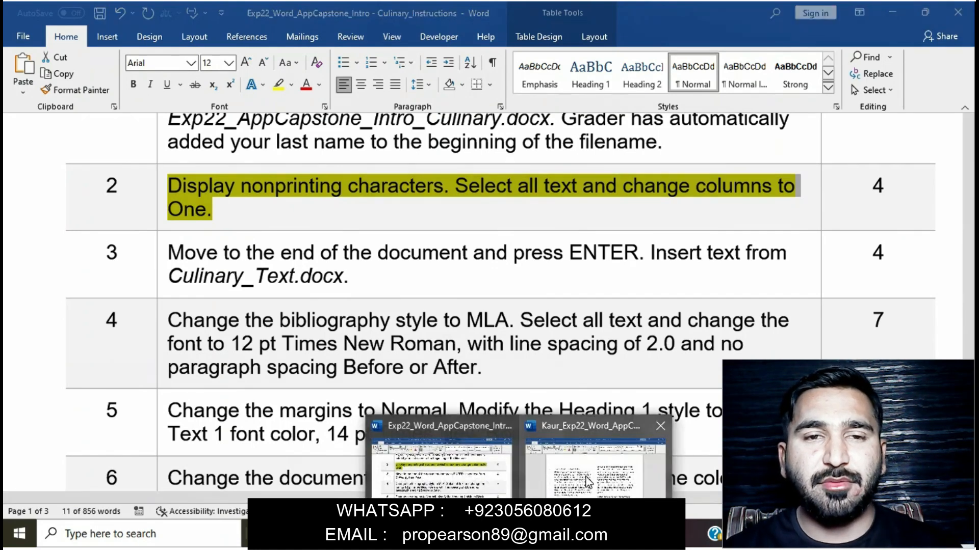
pyautogui.click(492, 63)
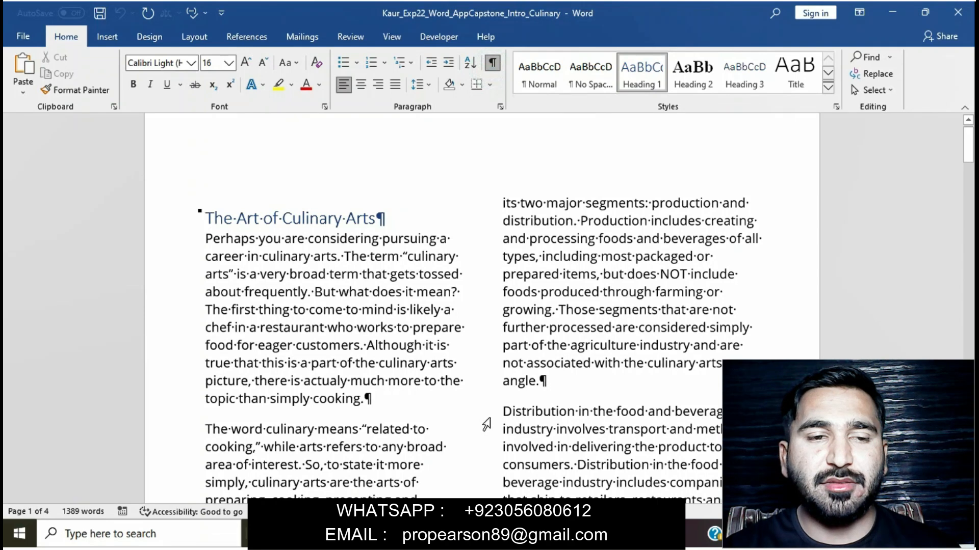
# Recheck the step 2 instruction, then select all text in the culinary assignment document and change its columns to One
pyautogui.moveTo(518, 533)
pyautogui.click(488, 478)
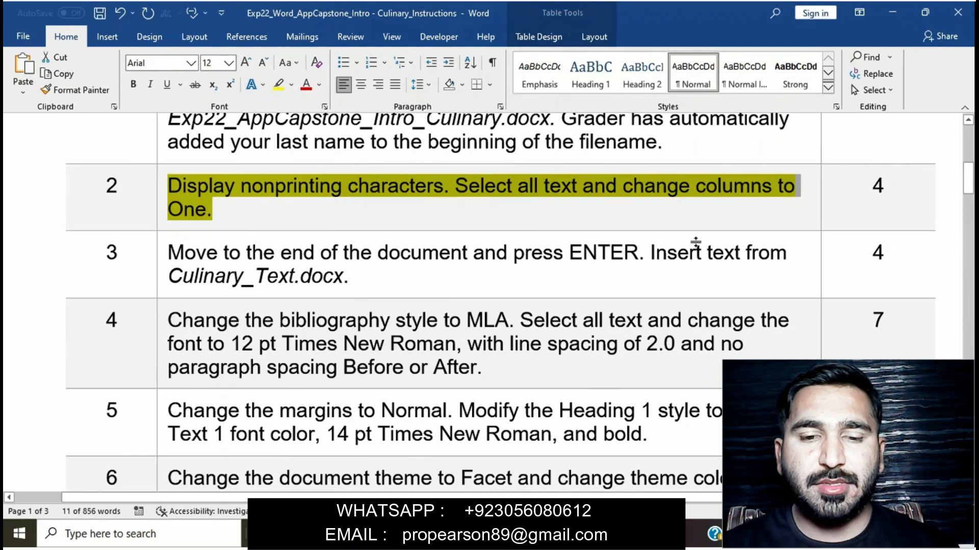
pyautogui.moveTo(518, 536)
pyautogui.click(574, 492)
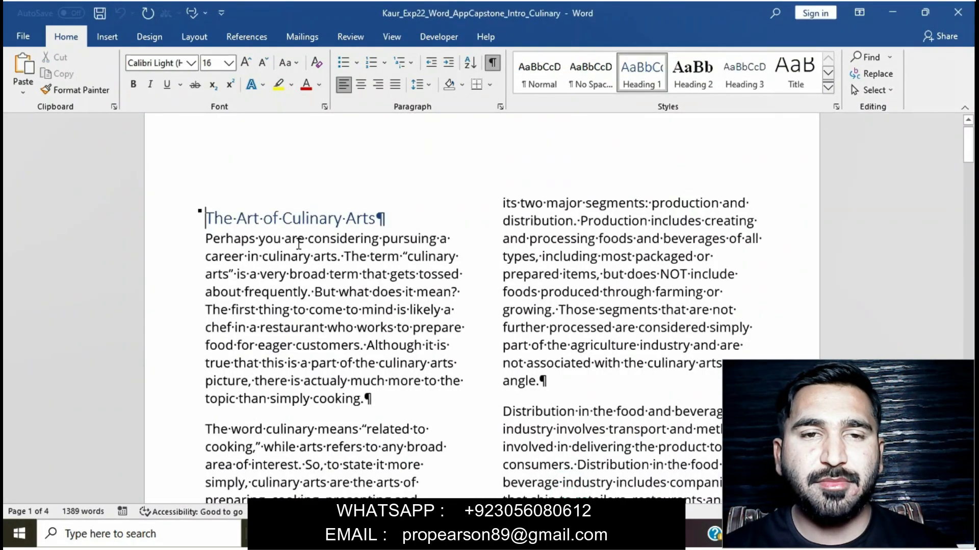
pyautogui.hotkey('ctrl', 'a')
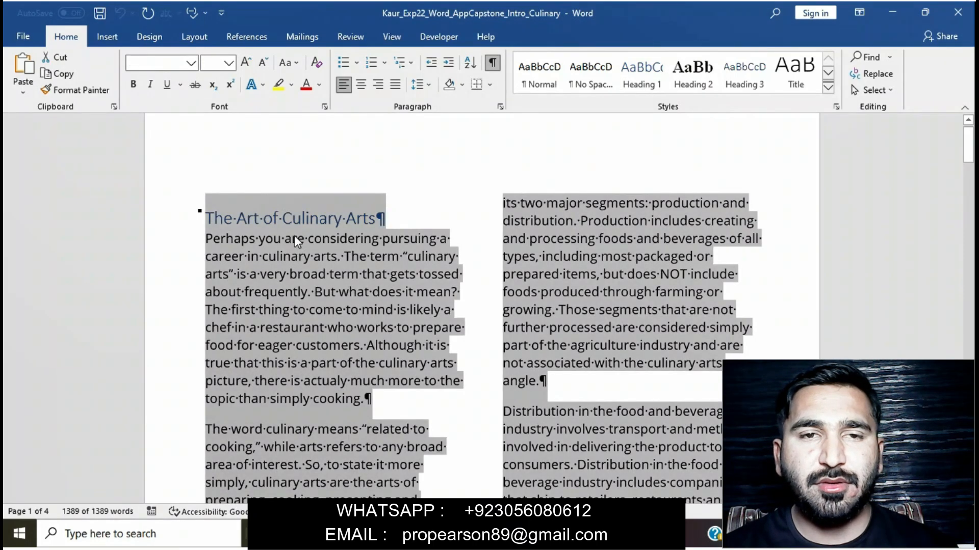
pyautogui.click(161, 40)
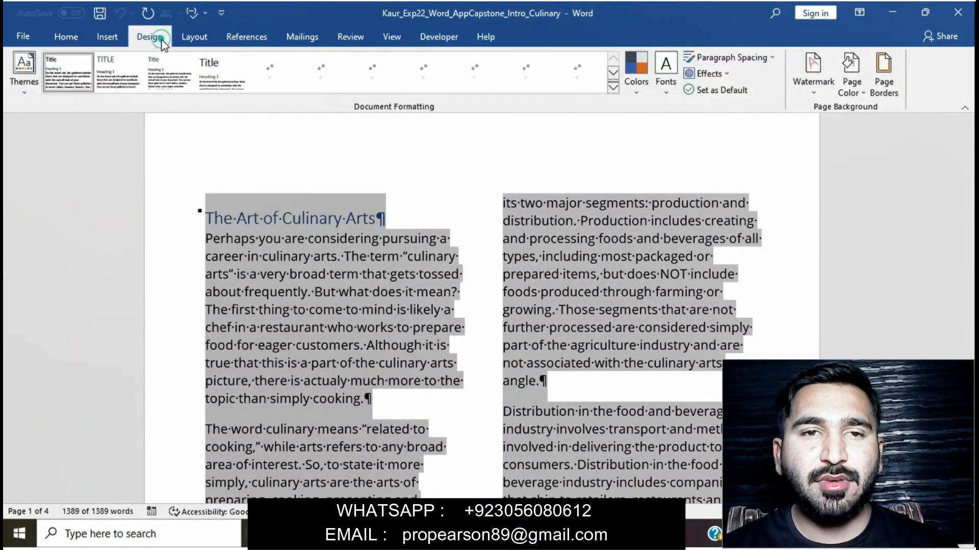
pyautogui.click(193, 41)
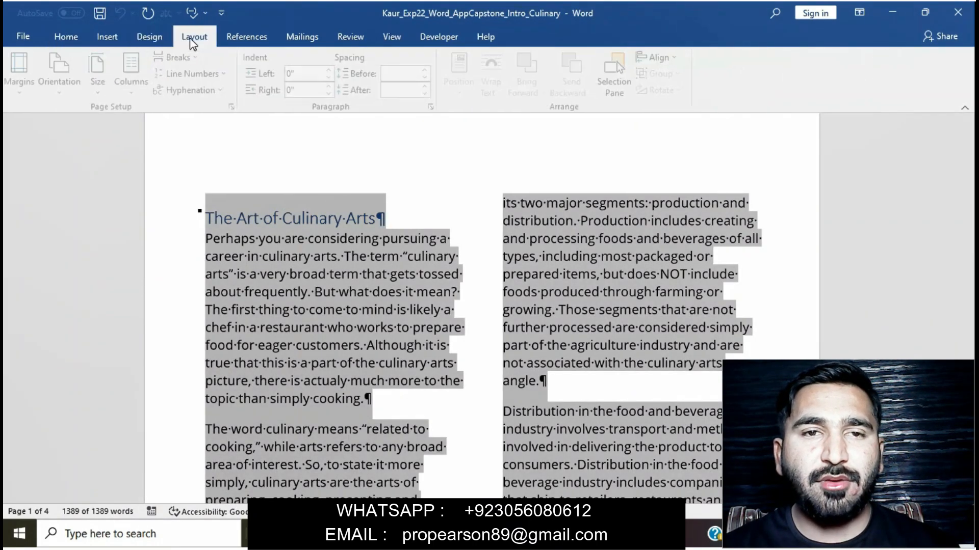
pyautogui.click(141, 88)
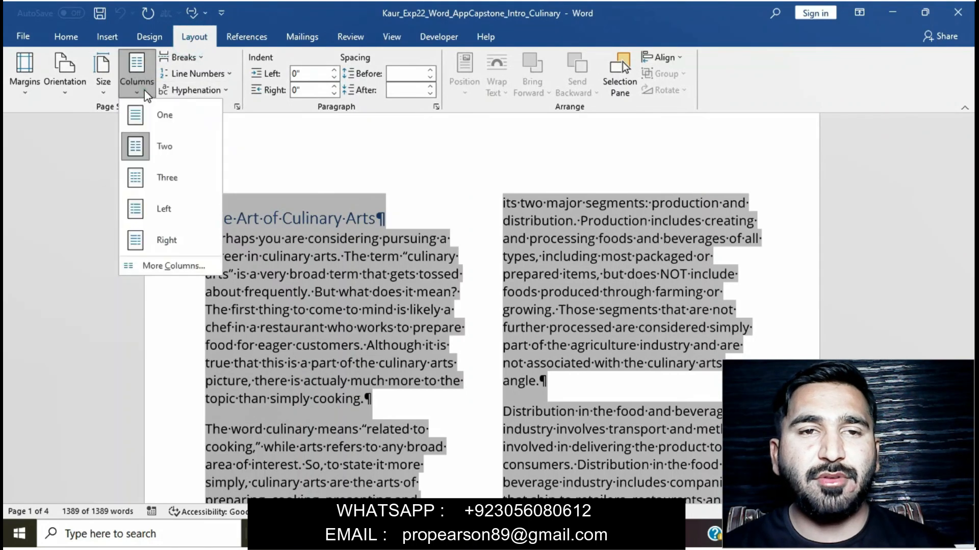
pyautogui.click(171, 116)
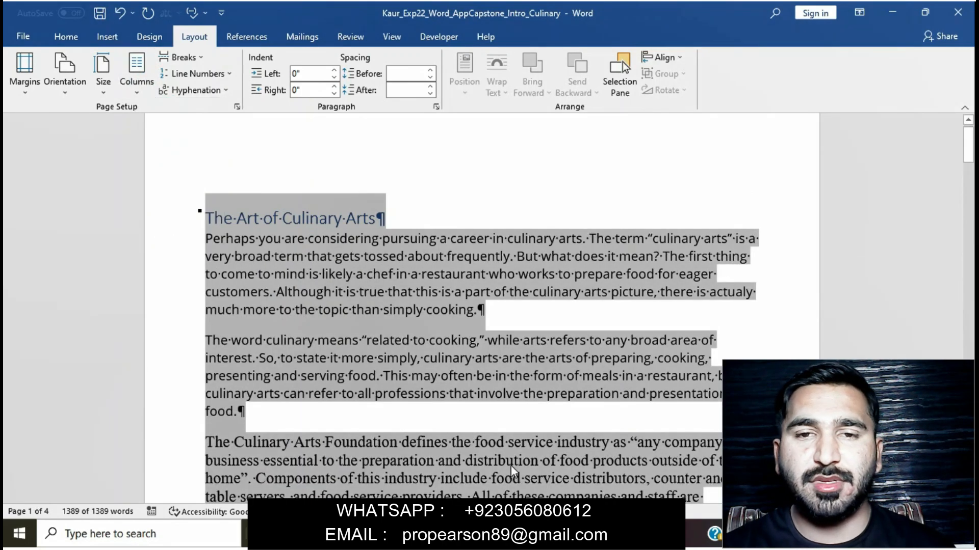
# Go back to the instructions document and clear the yellow highlight from the step 2 instruction
pyautogui.click(476, 479)
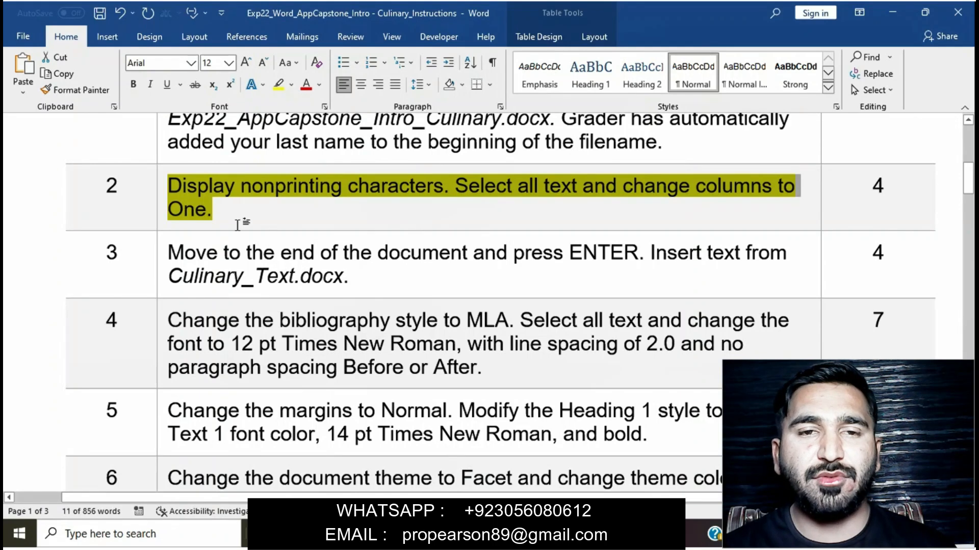
pyautogui.click(220, 225)
pyautogui.click(161, 190)
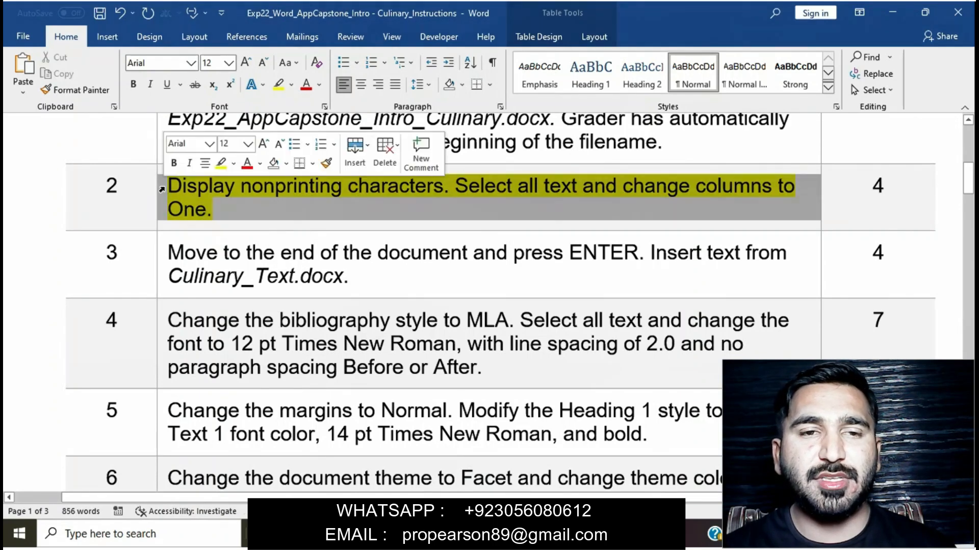
pyautogui.click(220, 164)
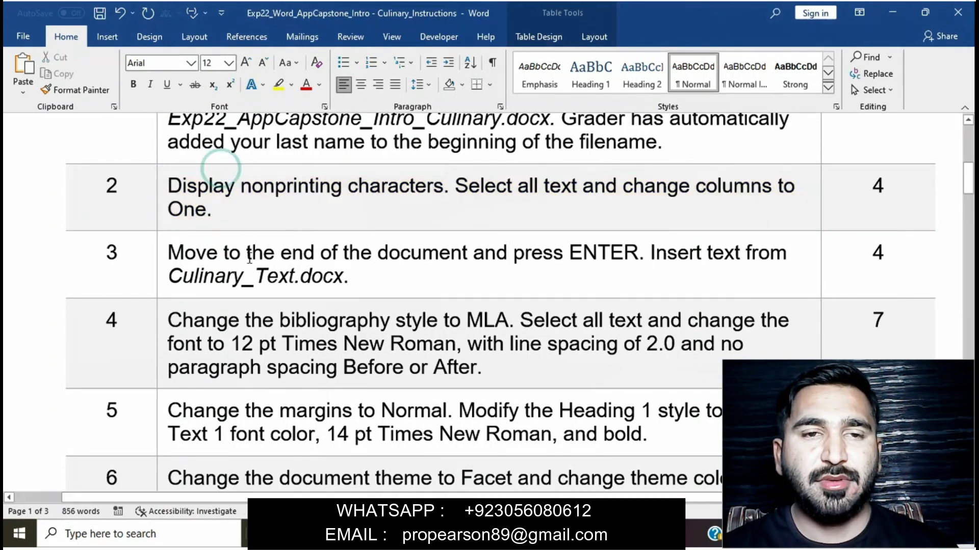
# Highlight the step 3 instruction about inserting text from Culinary_Text.docx in yellow
pyautogui.scroll(-3, 249, 260)
pyautogui.click(163, 150)
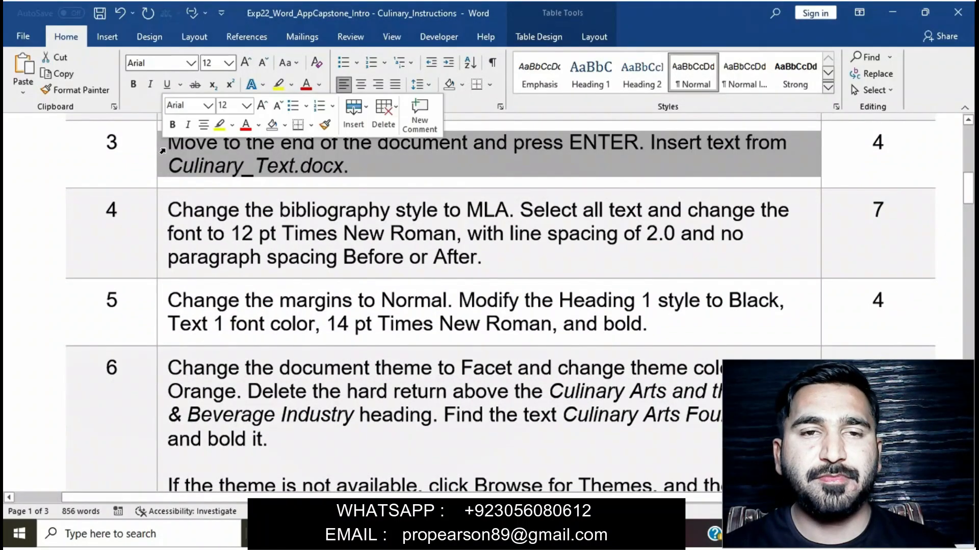
pyautogui.click(220, 125)
pyautogui.click(254, 168)
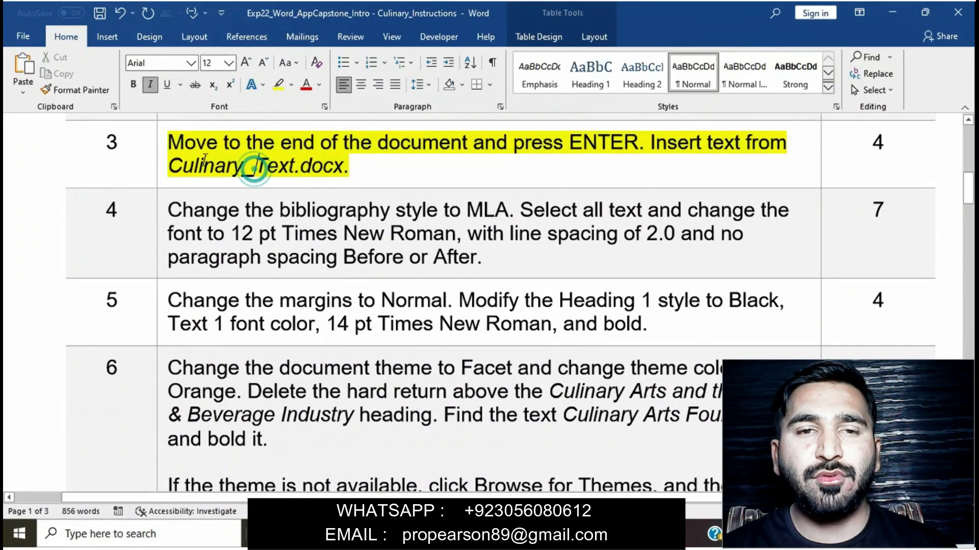
pyautogui.moveTo(171, 148); pyautogui.dragTo(355, 170)
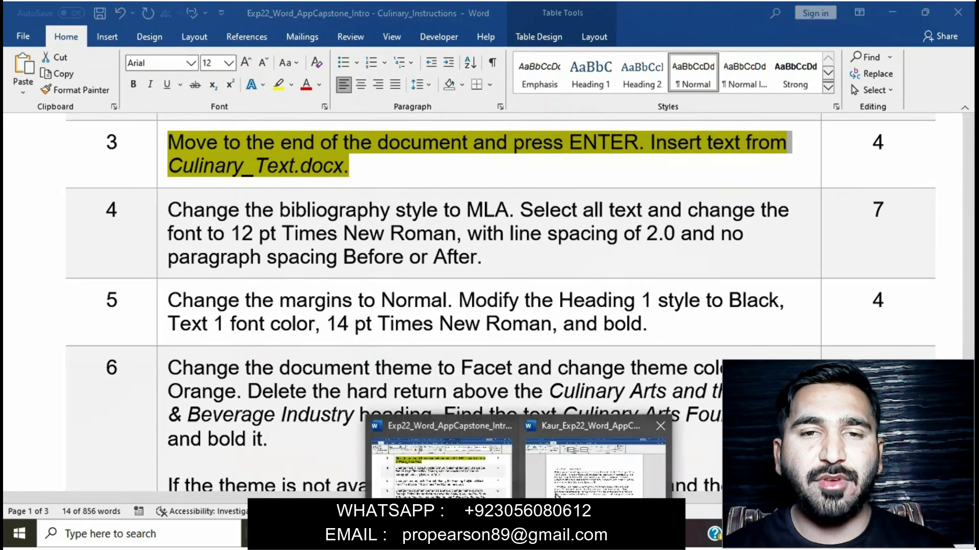
# Switch to the culinary assignment document and add a new paragraph at its very end, rechecking the step 3 instruction
pyautogui.click(576, 434)
pyautogui.scroll(-20, 581, 423)
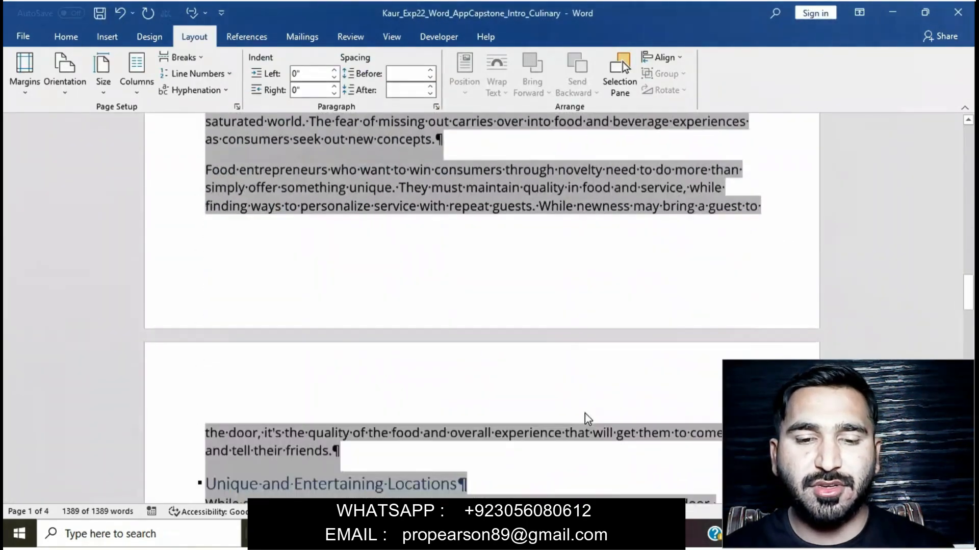
pyautogui.scroll(-10, 586, 413)
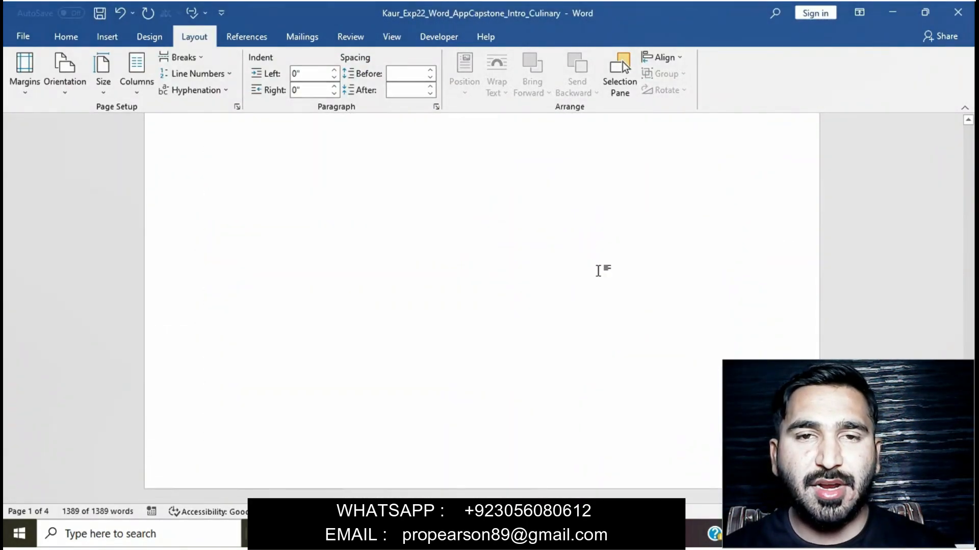
pyautogui.click(557, 280)
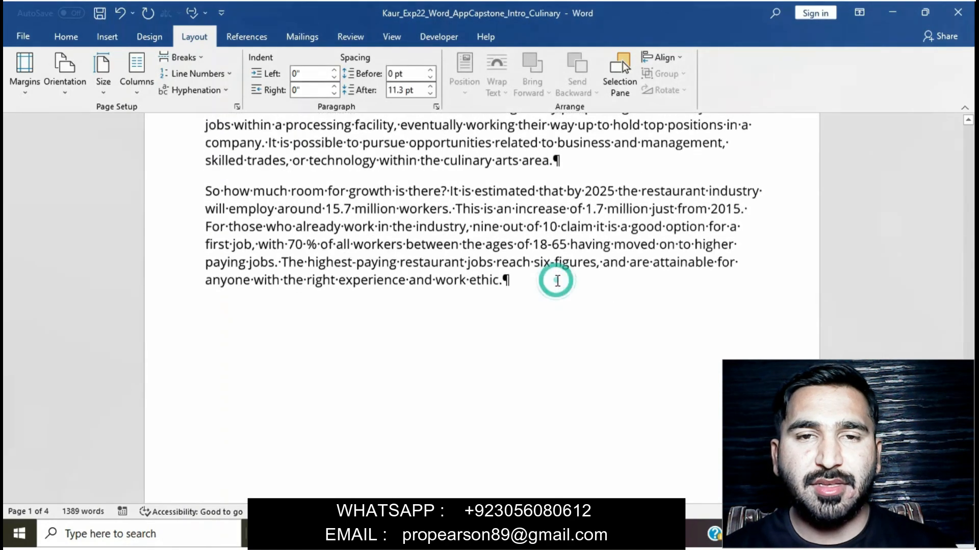
pyautogui.click(503, 290)
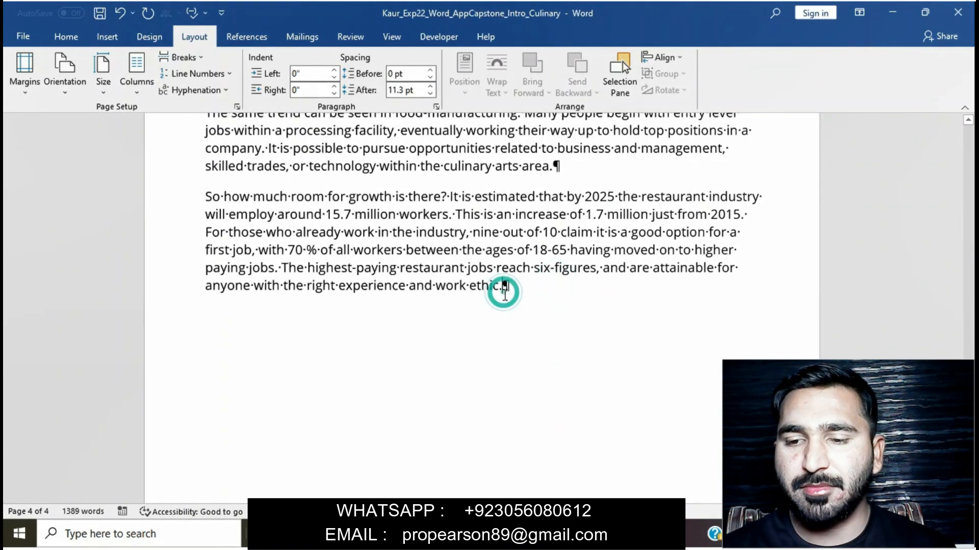
pyautogui.moveTo(519, 535)
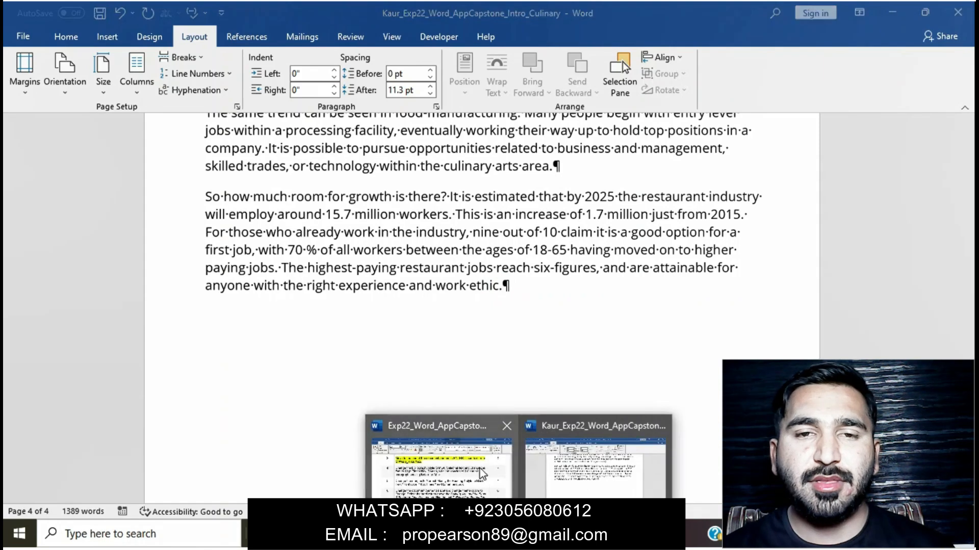
pyautogui.click(478, 467)
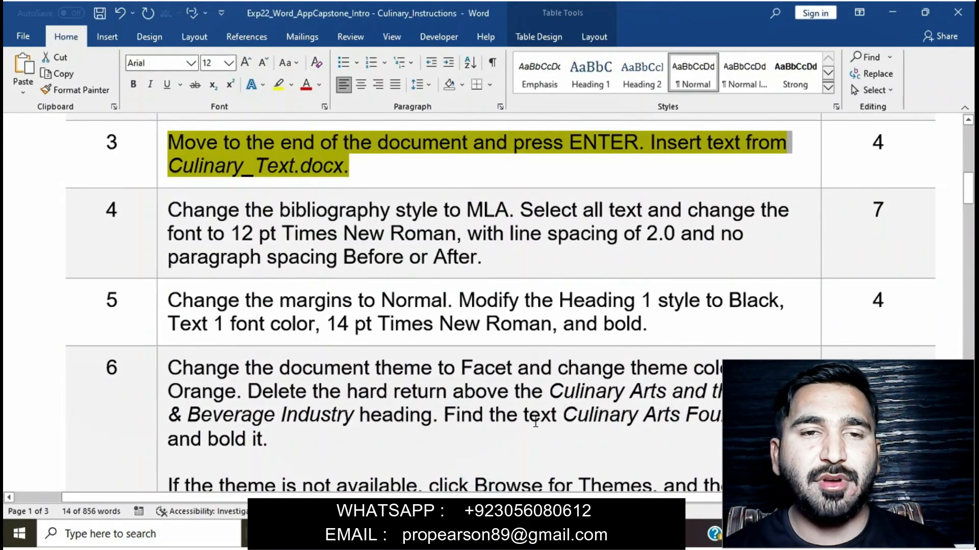
pyautogui.moveTo(519, 535)
pyautogui.click(558, 479)
pyautogui.press('Return')
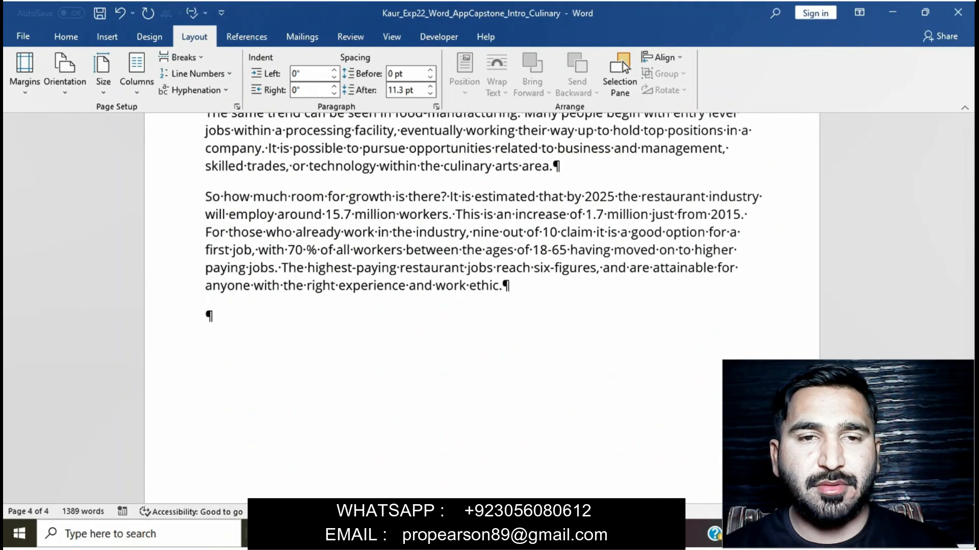
# Recheck the step 3 instruction, then insert the text from the Culinary_Text file into the new last paragraph of the culinary assignment document
pyautogui.moveTo(519, 535)
pyautogui.click(456, 477)
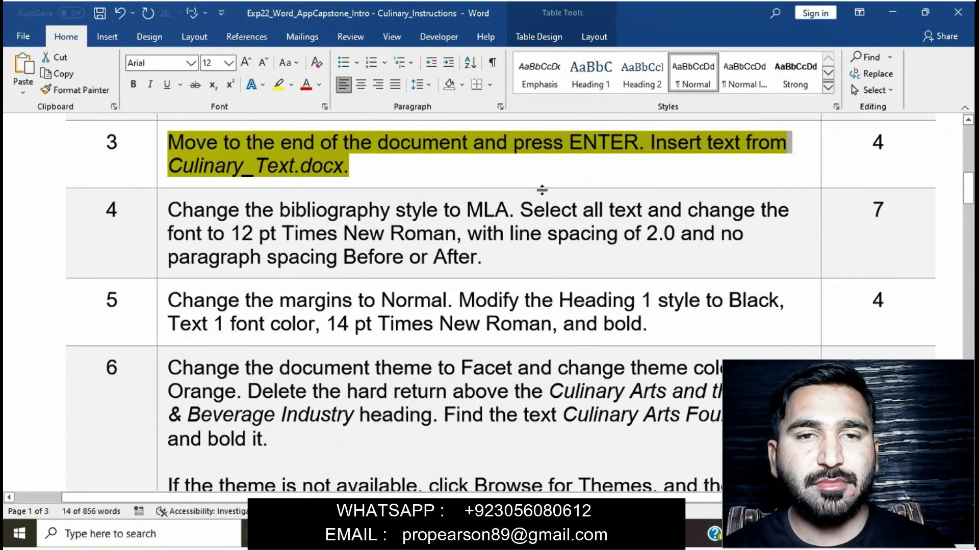
pyautogui.moveTo(518, 536)
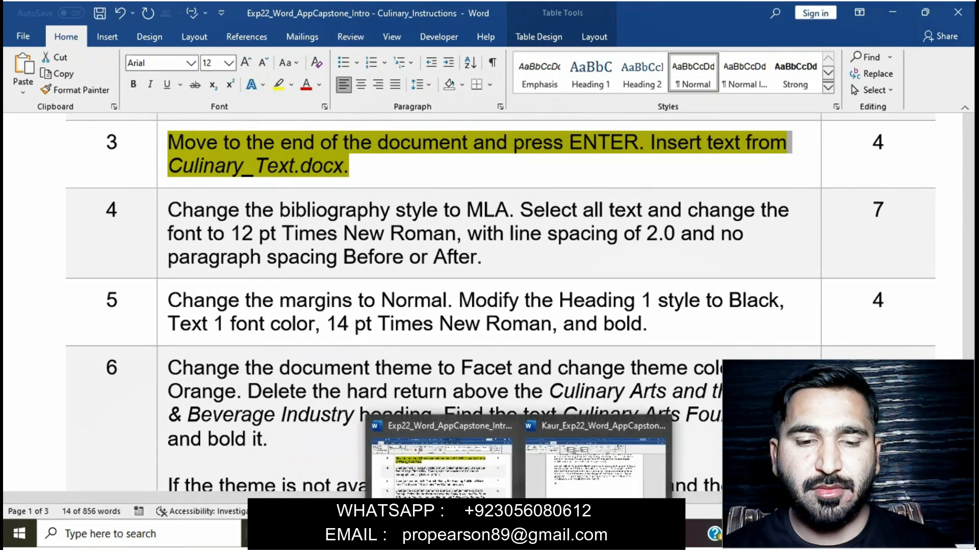
pyautogui.click(595, 464)
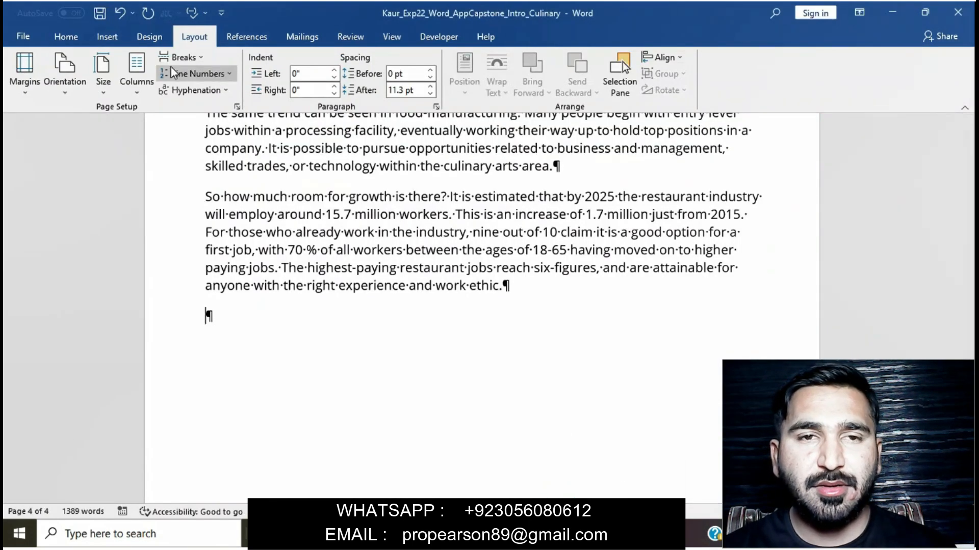
pyautogui.click(107, 36)
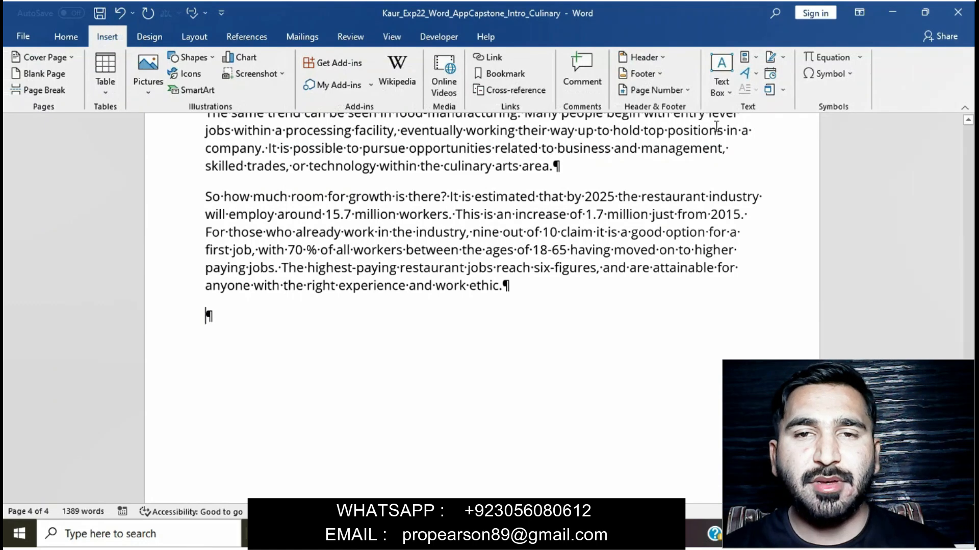
pyautogui.click(784, 90)
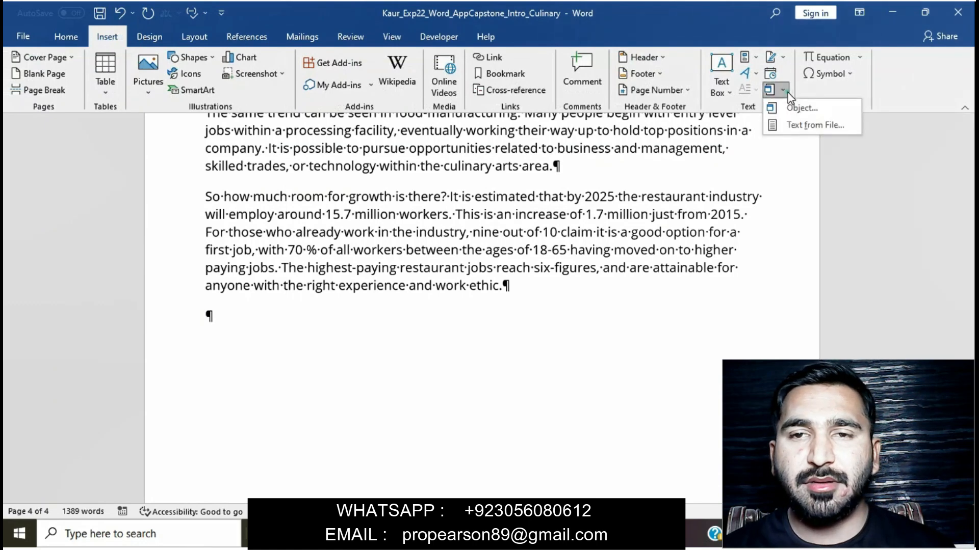
pyautogui.click(805, 126)
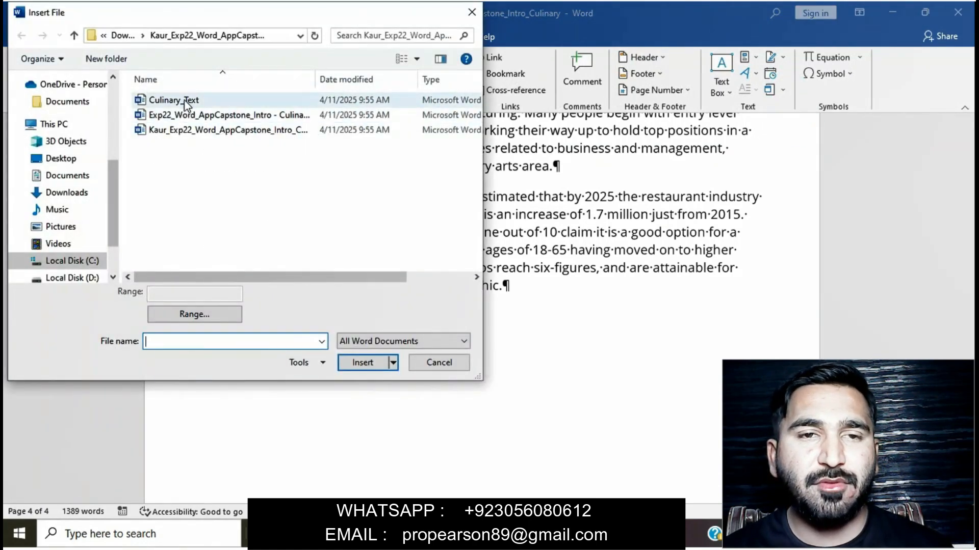
pyautogui.click(184, 100)
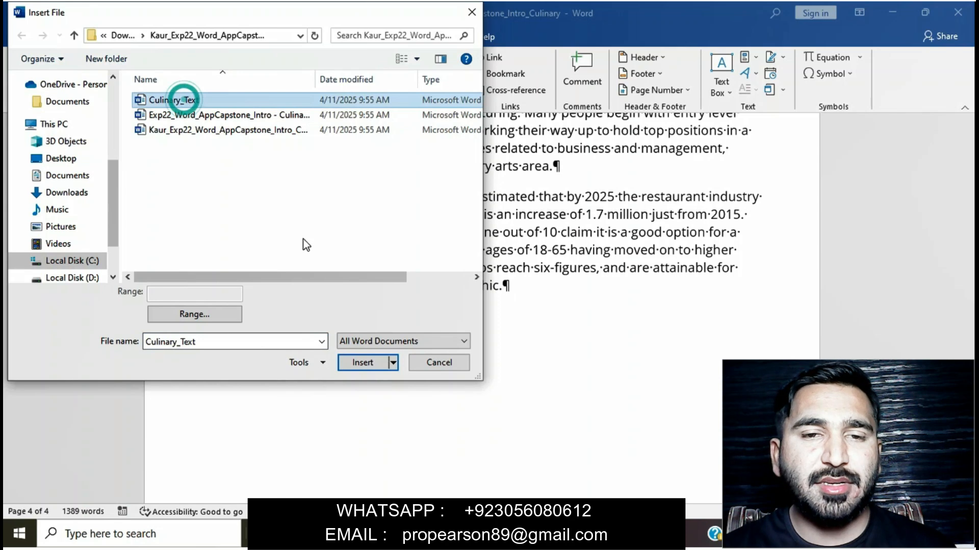
pyautogui.click(361, 363)
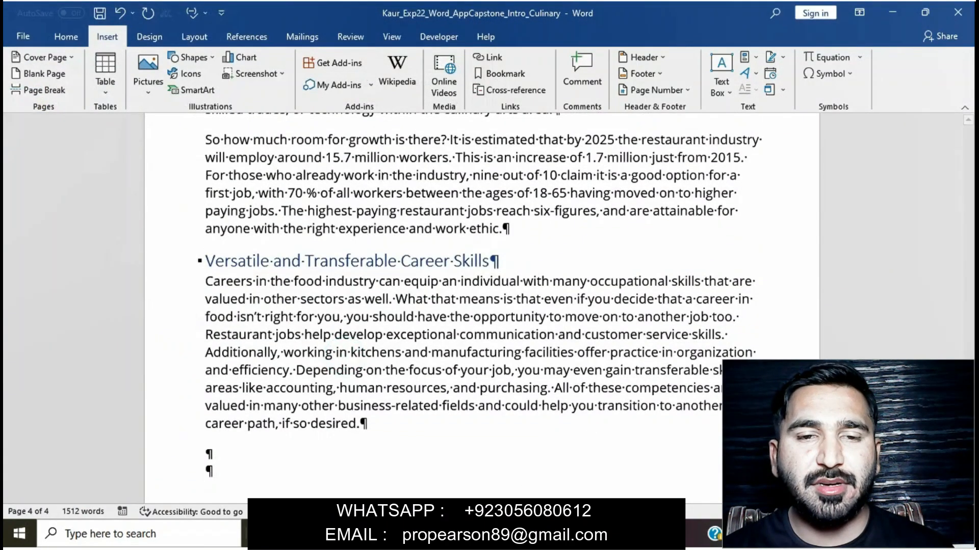
# Return to the instructions document and clear the yellow highlight from the step 3 instruction
pyautogui.click(469, 478)
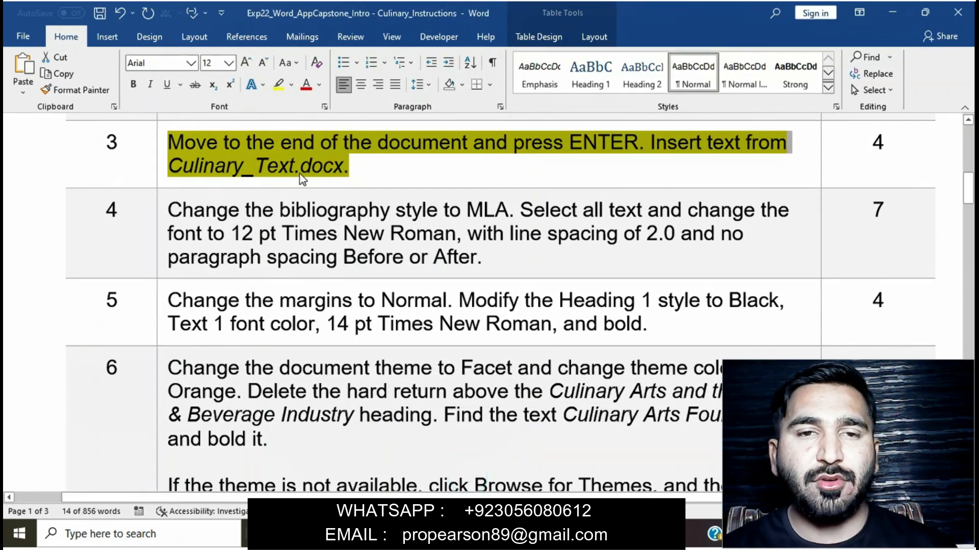
pyautogui.click(163, 149)
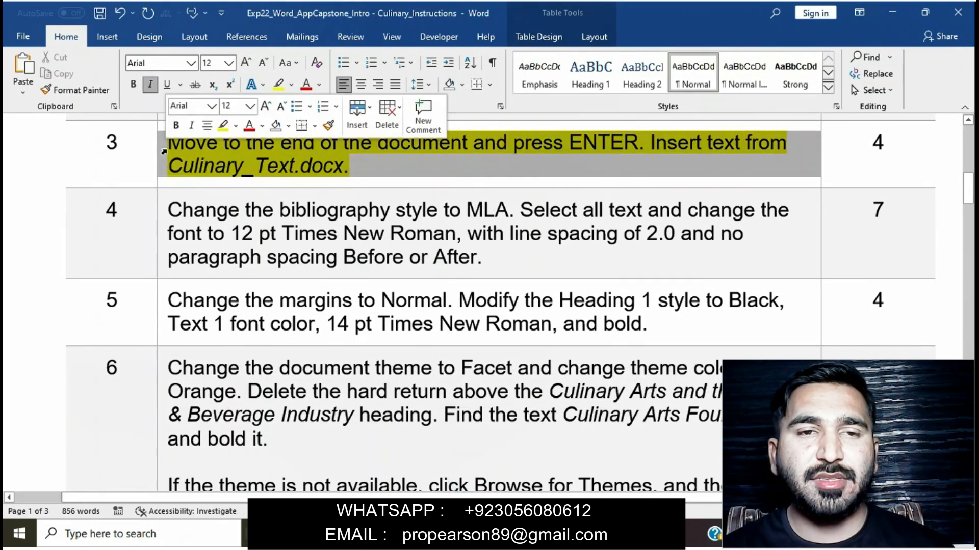
pyautogui.click(221, 137)
# Highlight the step 4 instruction about bibliography style, font and spacing in yellow
pyautogui.scroll(-1, 312, 243)
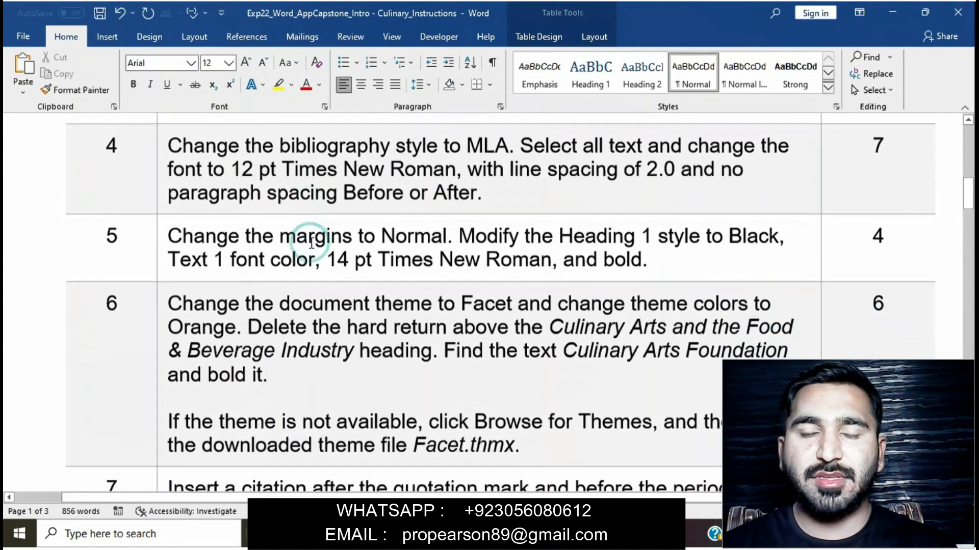
pyautogui.click(163, 143)
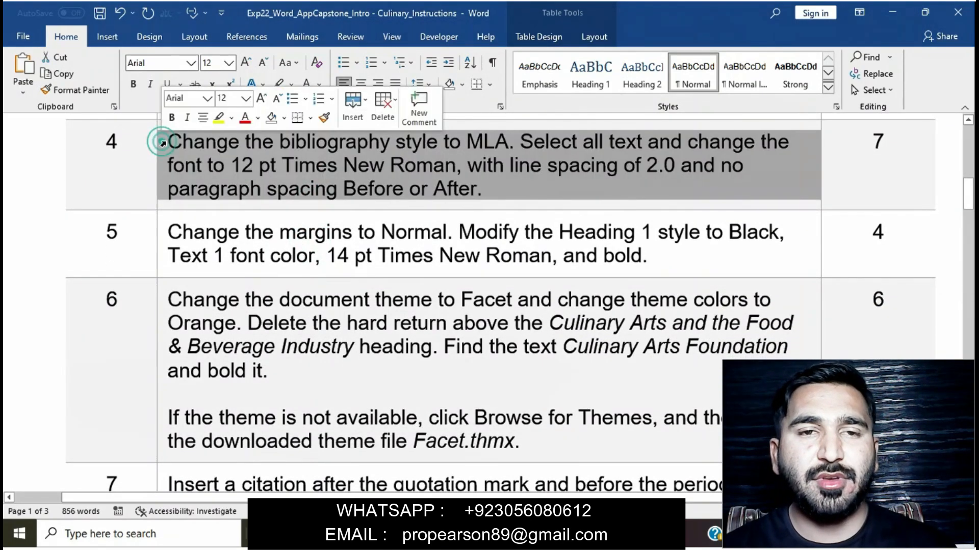
pyautogui.click(218, 123)
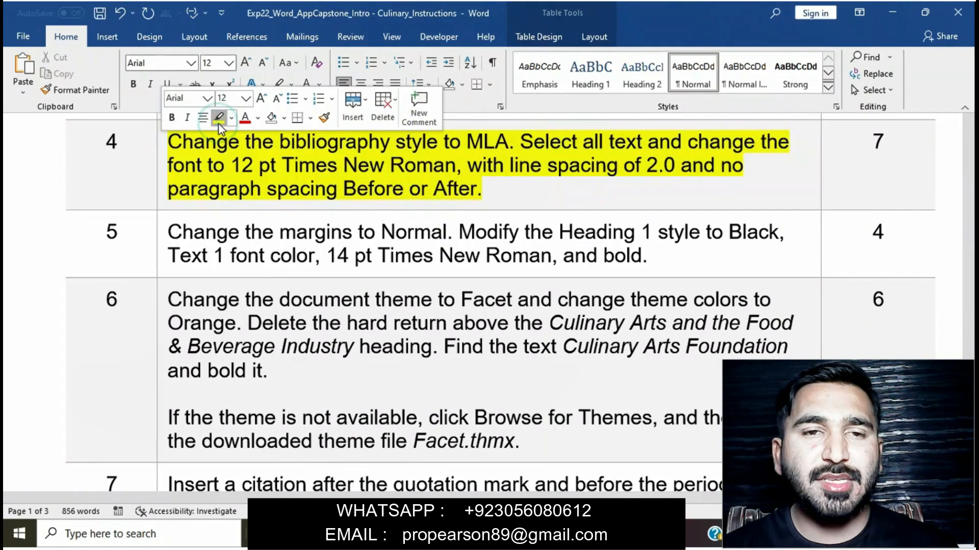
# Select the bibliography sentence in the step 4 instruction, then set the culinary assignment document's bibliography style to MLA
pyautogui.click(161, 152)
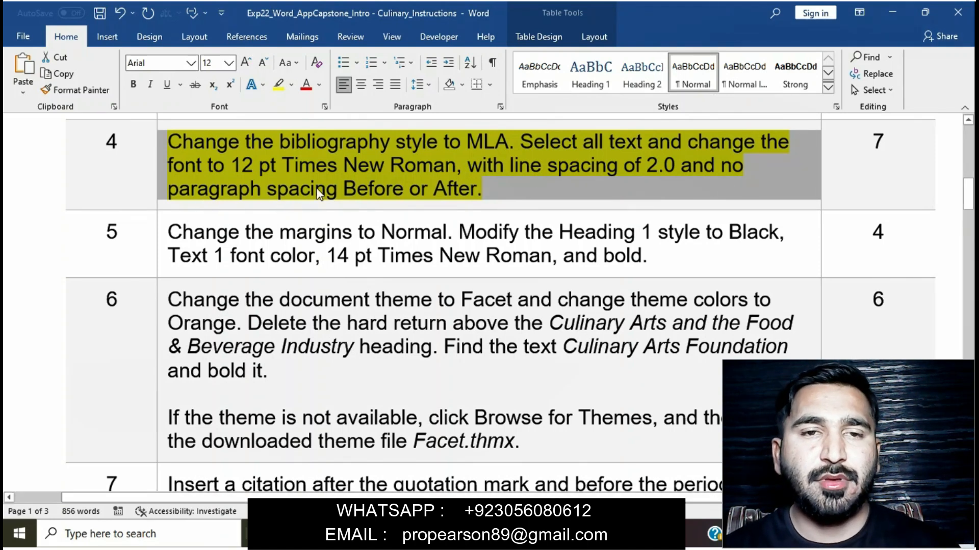
pyautogui.click(348, 141)
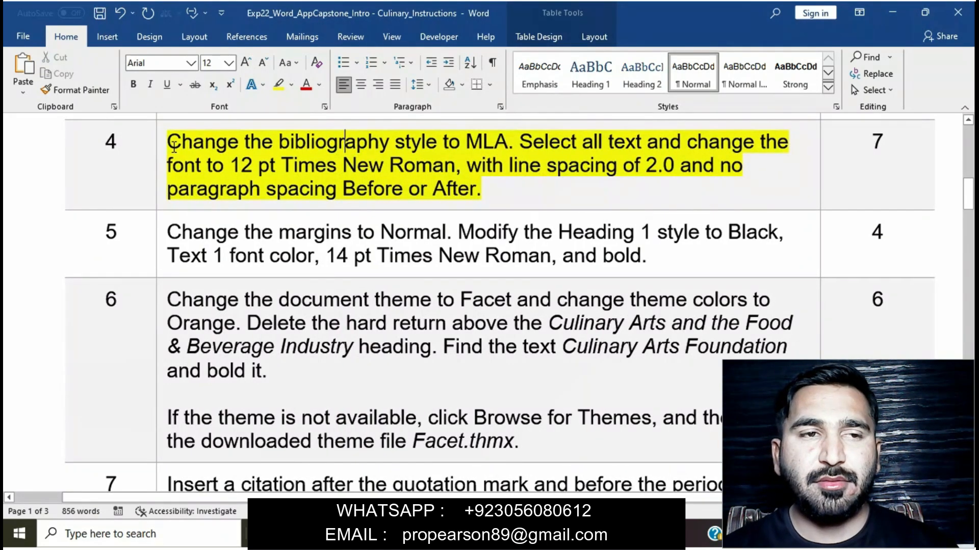
pyautogui.moveTo(168, 145); pyautogui.dragTo(505, 148)
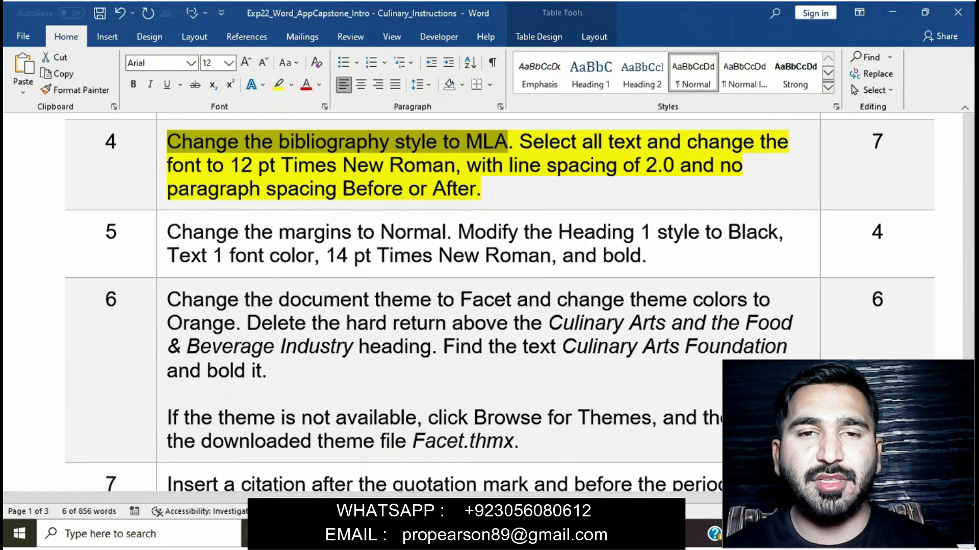
pyautogui.moveTo(520, 534)
pyautogui.click(574, 493)
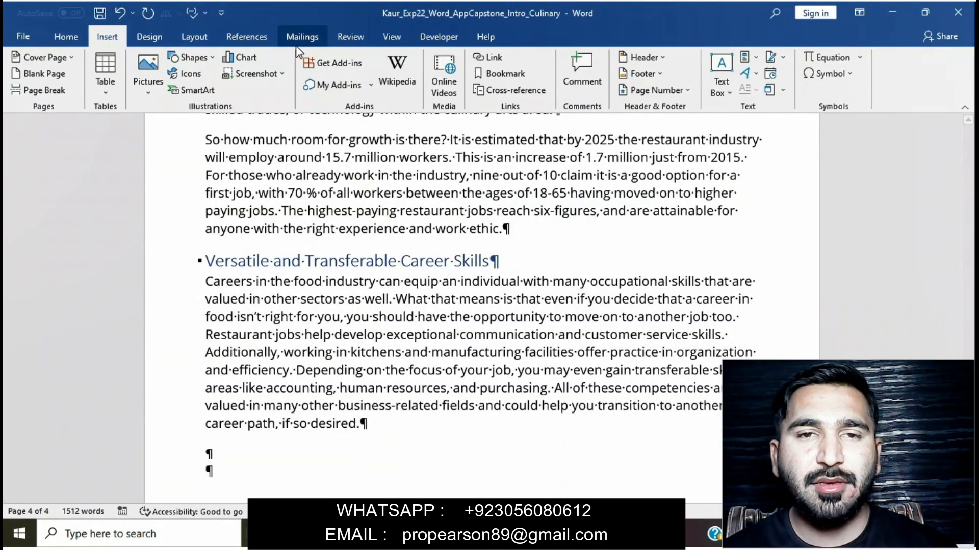
pyautogui.click(249, 38)
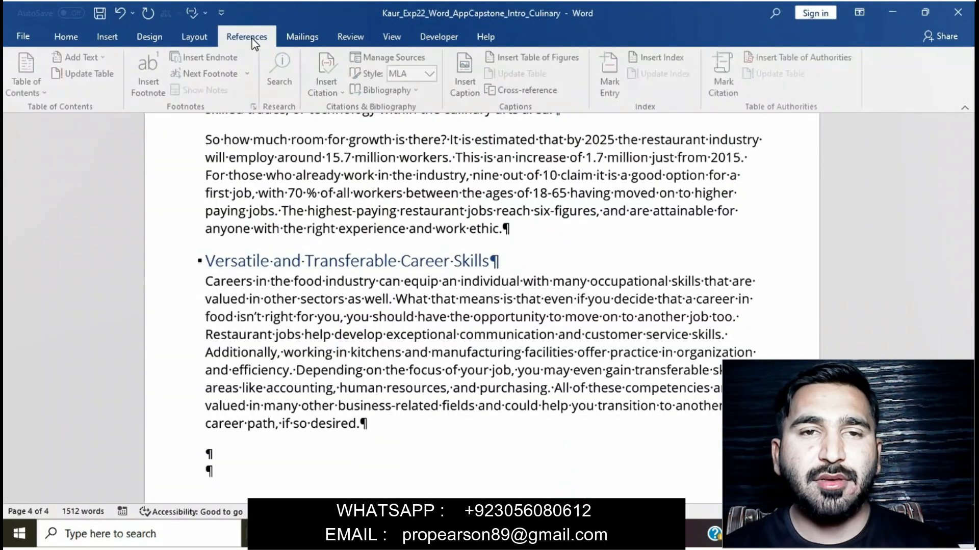
pyautogui.click(434, 74)
pyautogui.click(438, 325)
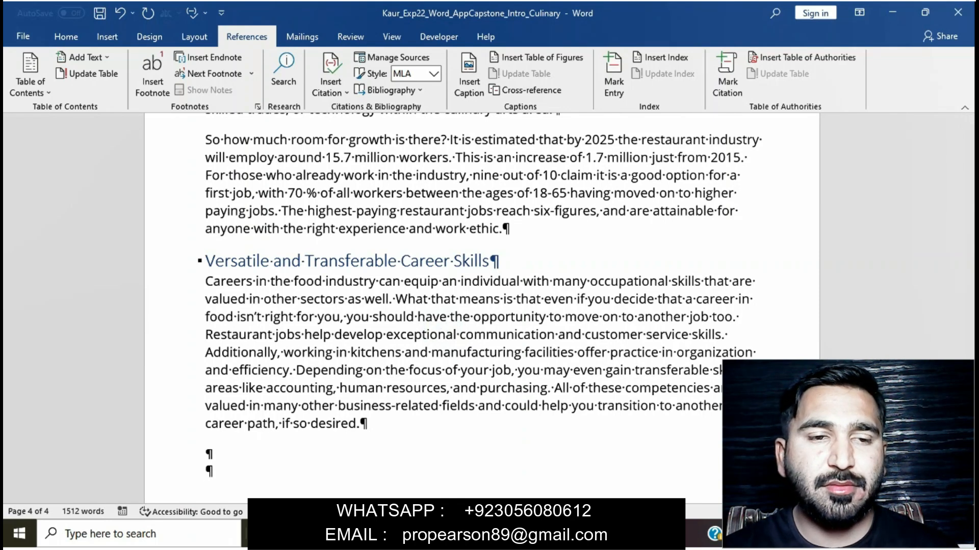
# Select the font and spacing part of the step 4 instruction, then select all text in the culinary assignment document
pyautogui.moveTo(519, 533)
pyautogui.click(462, 458)
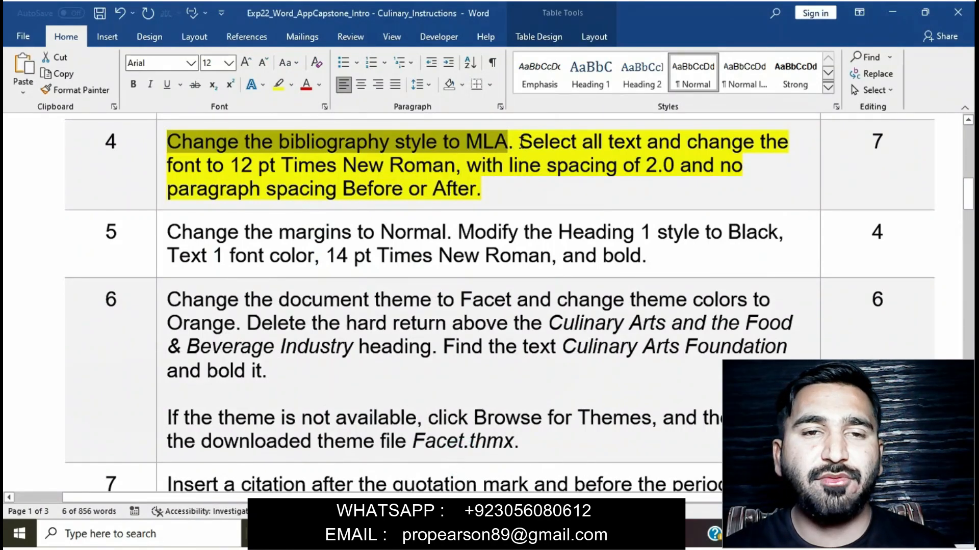
pyautogui.moveTo(520, 143); pyautogui.dragTo(558, 181)
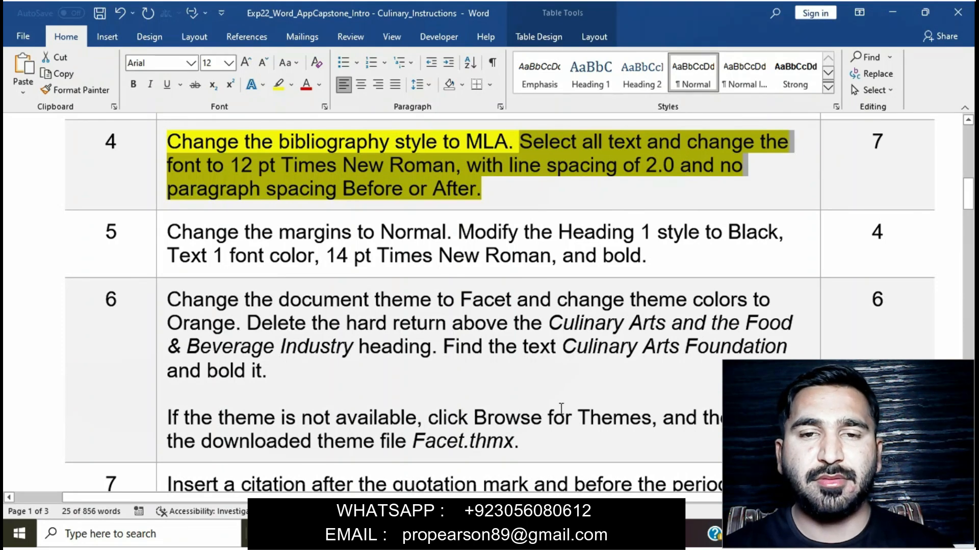
pyautogui.moveTo(519, 535)
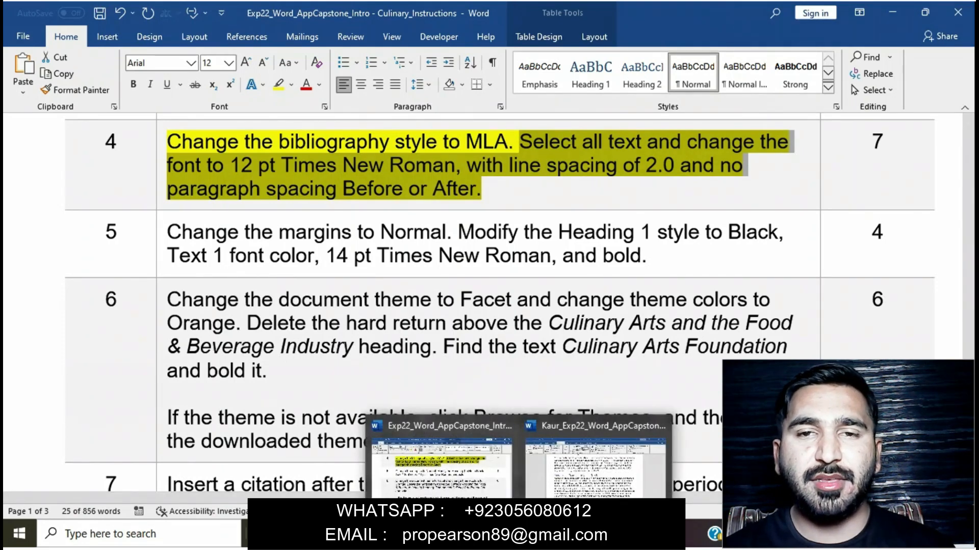
pyautogui.click(595, 464)
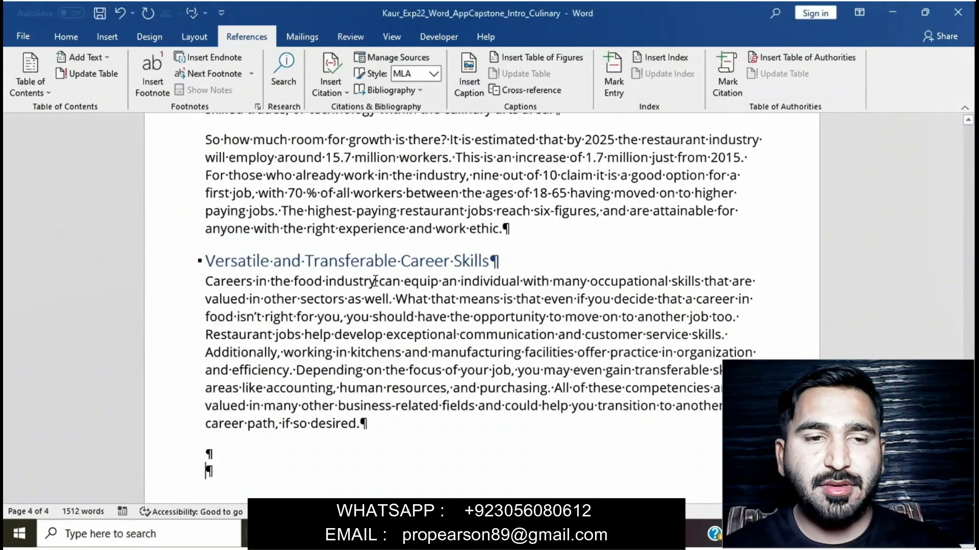
pyautogui.scroll(20, 375, 281)
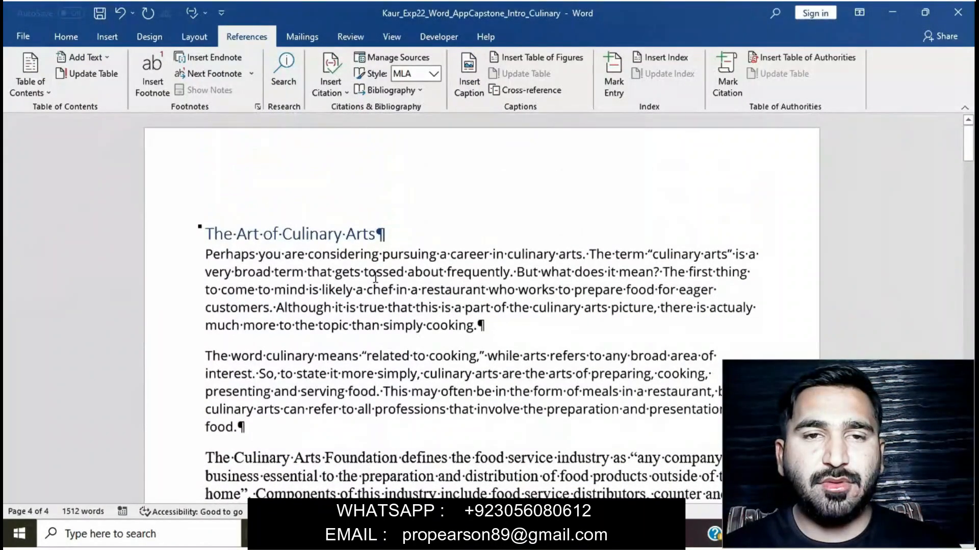
pyautogui.hotkey('ctrl', 'a')
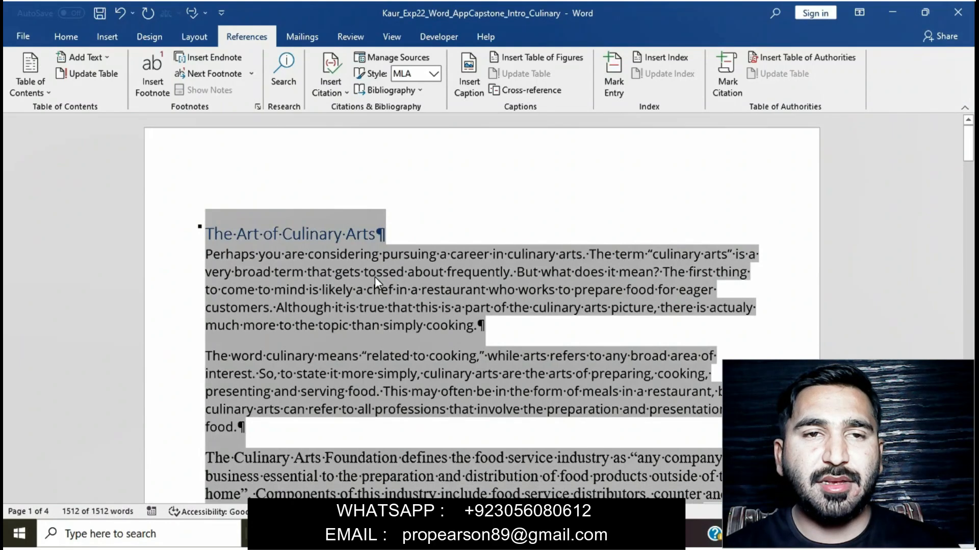
# Check the step 4 instruction again, then set the font of all text in the culinary assignment document to Times New Roman
pyautogui.click(518, 534)
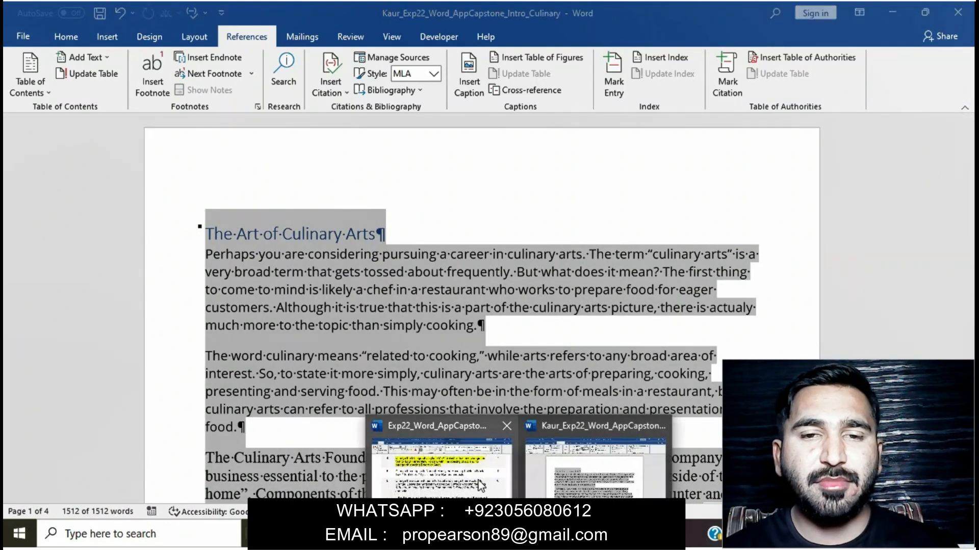
pyautogui.click(480, 486)
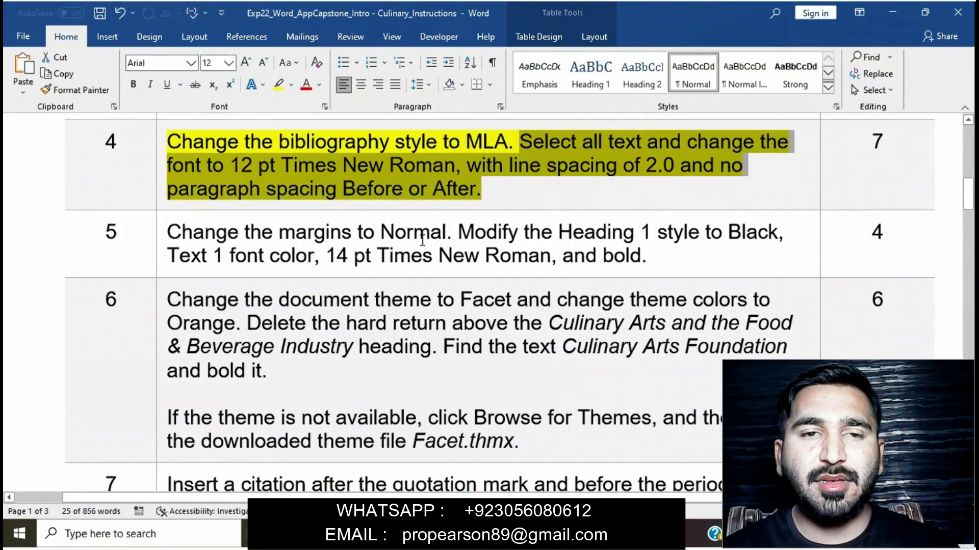
pyautogui.click(519, 535)
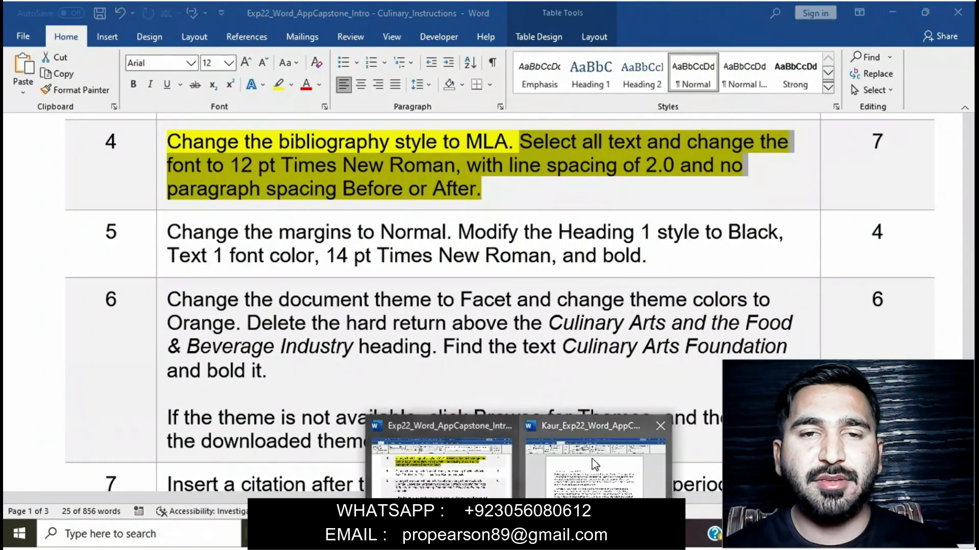
pyautogui.click(591, 458)
pyautogui.click(66, 36)
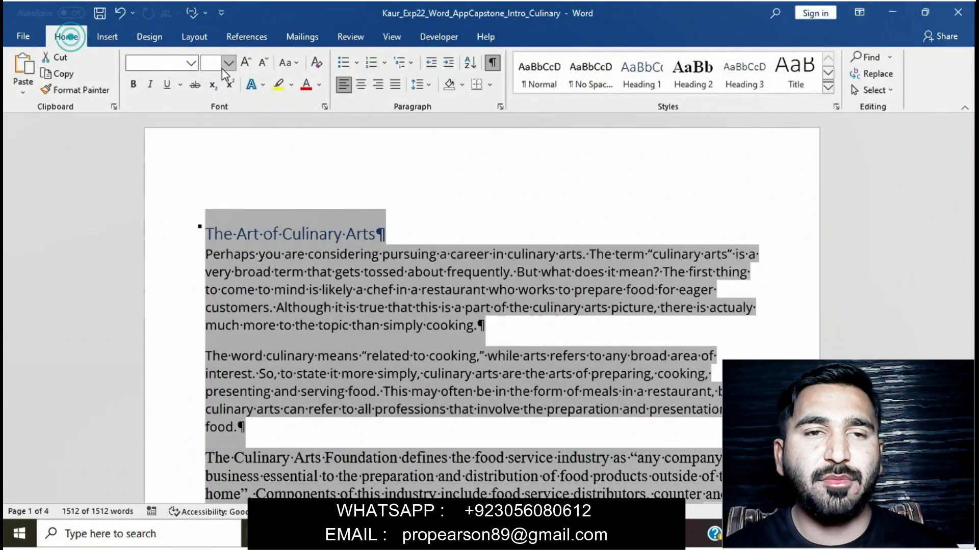
pyautogui.click(193, 68)
pyautogui.scroll(-15, 207, 319)
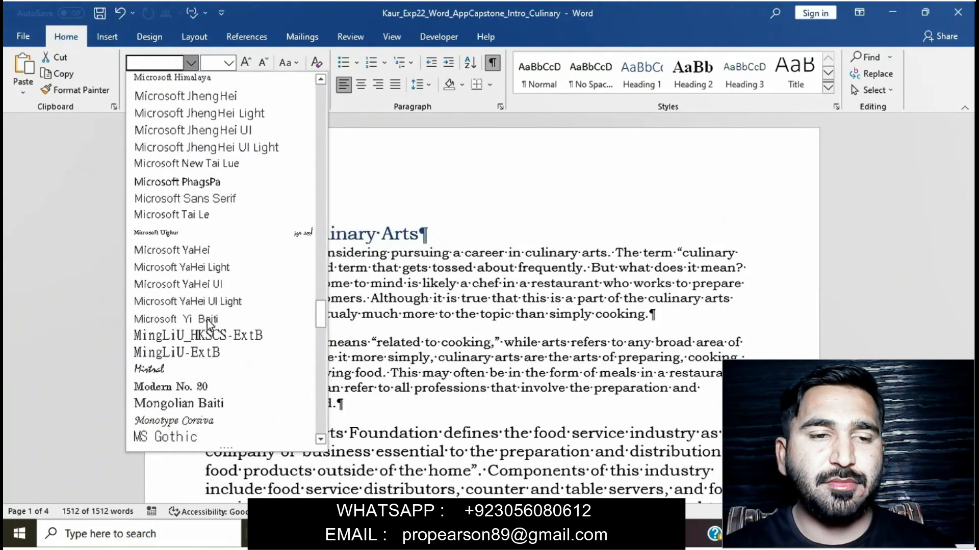
pyautogui.scroll(-20, 207, 319)
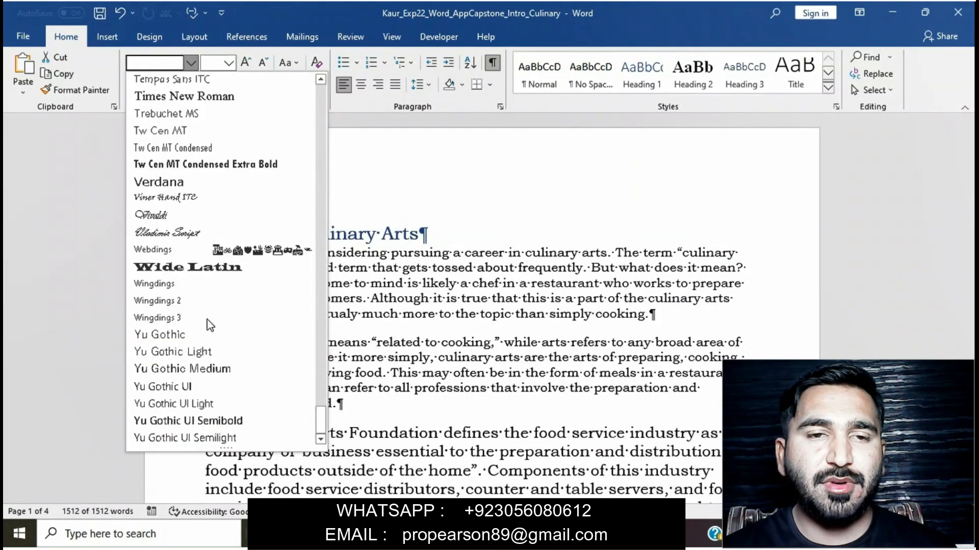
pyautogui.scroll(20, 207, 319)
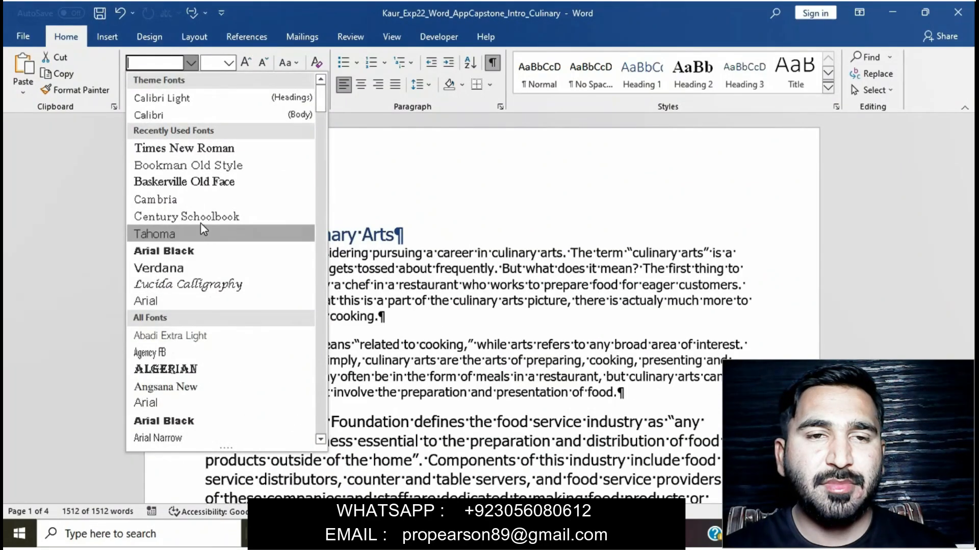
pyautogui.click(204, 151)
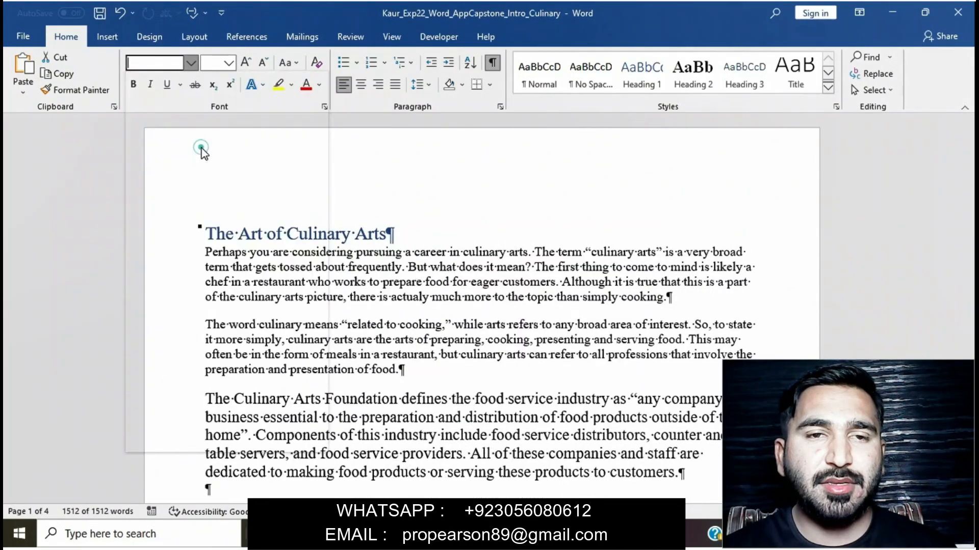
# Recheck the required size in the instructions document, then set all text in the culinary assignment document to 12 pt
pyautogui.moveTo(520, 533)
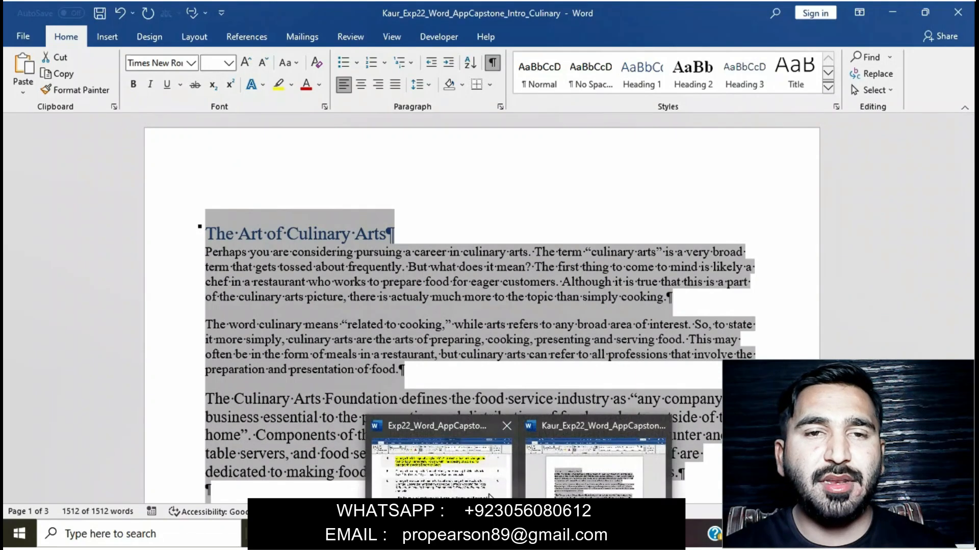
pyautogui.click(479, 484)
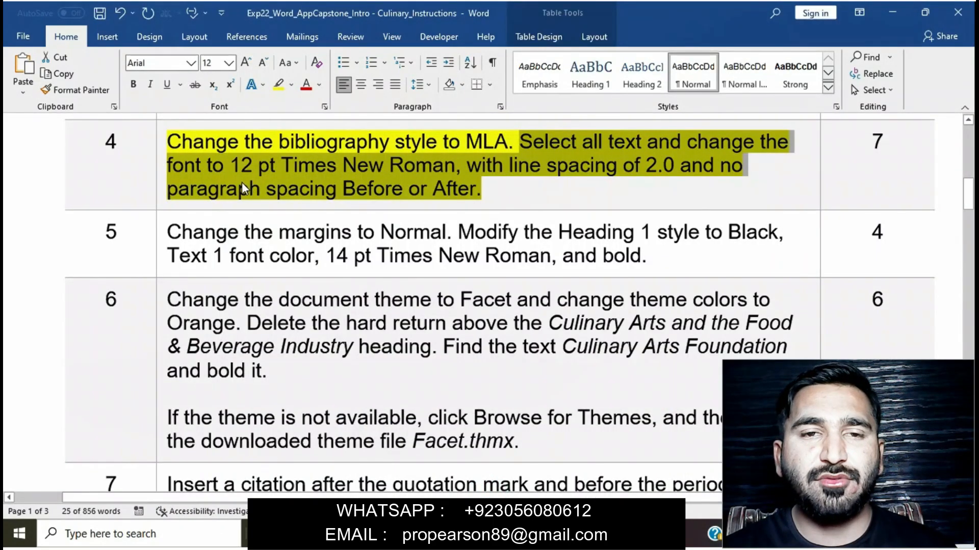
pyautogui.moveTo(519, 533)
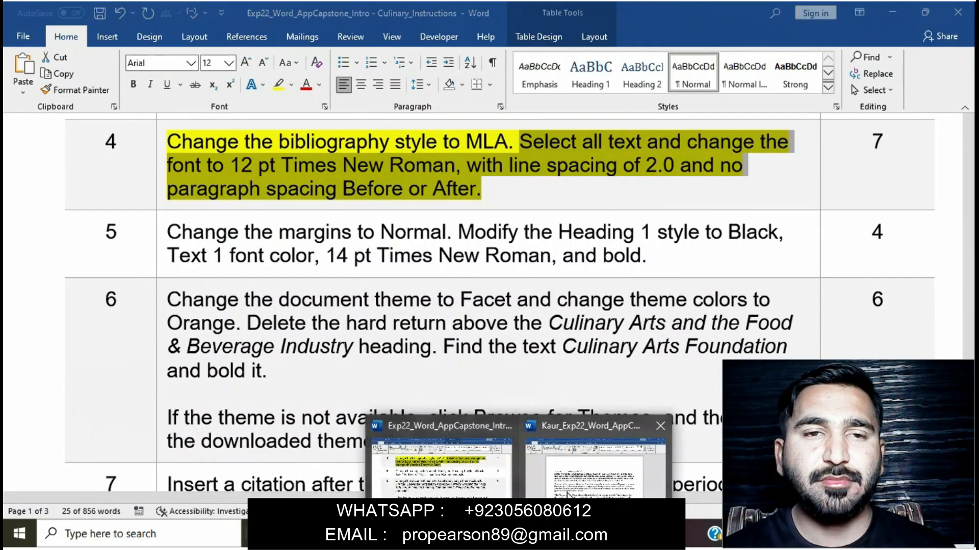
pyautogui.click(566, 491)
pyautogui.click(229, 63)
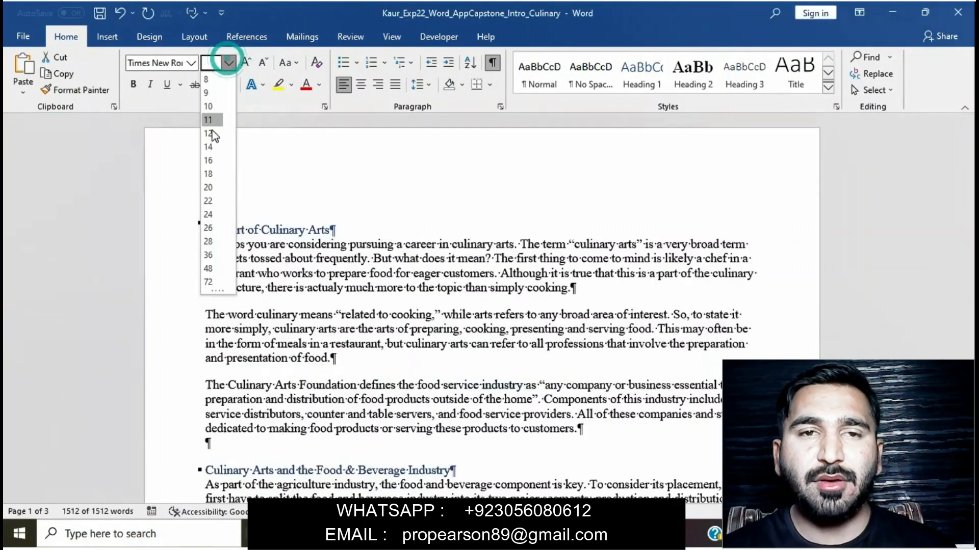
pyautogui.click(208, 133)
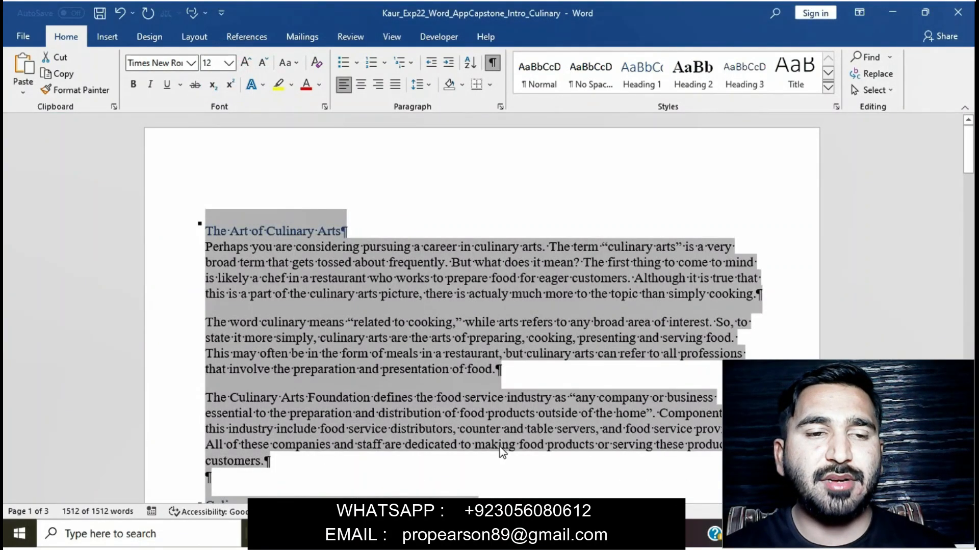
# Return to the instructions document and select the line and paragraph spacing part of the step 4 instruction
pyautogui.moveTo(520, 534)
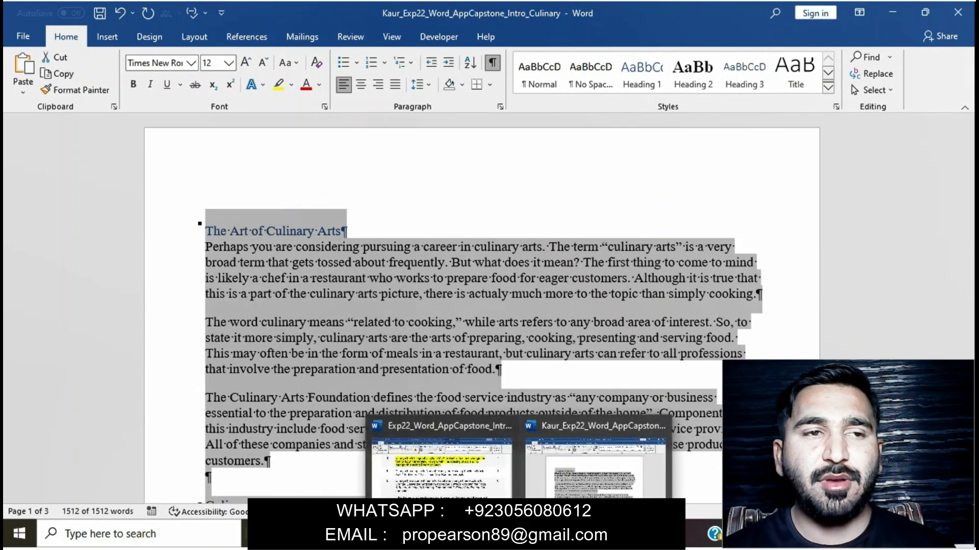
pyautogui.click(487, 491)
pyautogui.click(578, 196)
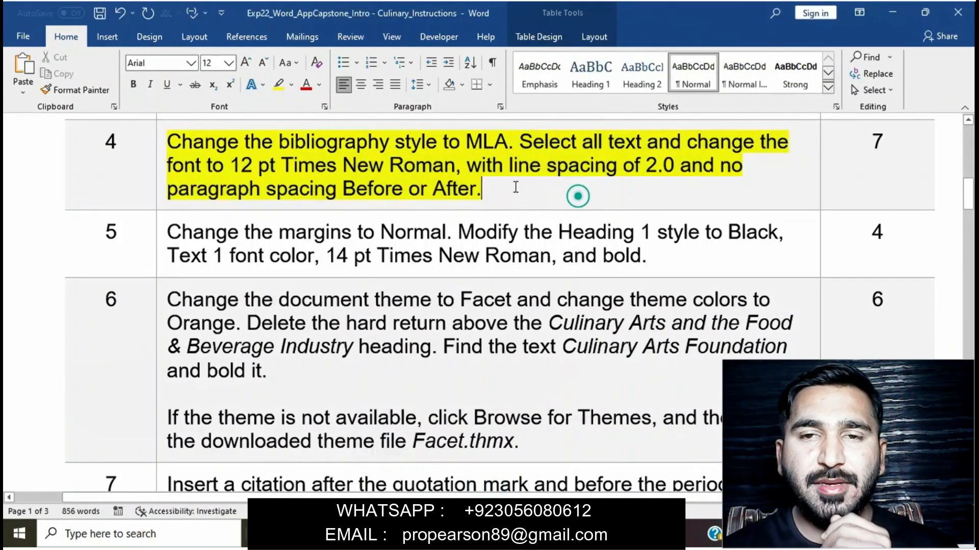
pyautogui.moveTo(468, 165); pyautogui.dragTo(693, 180)
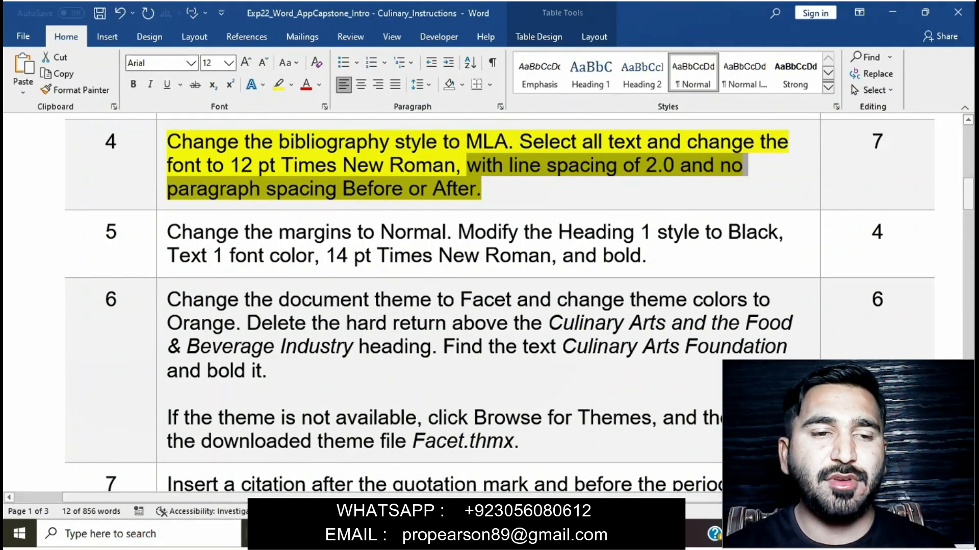
# Select all text in the culinary assignment document and set its line spacing to 2.0
pyautogui.moveTo(520, 534)
pyautogui.click(597, 456)
pyautogui.hotkey('ctrl', 'a')
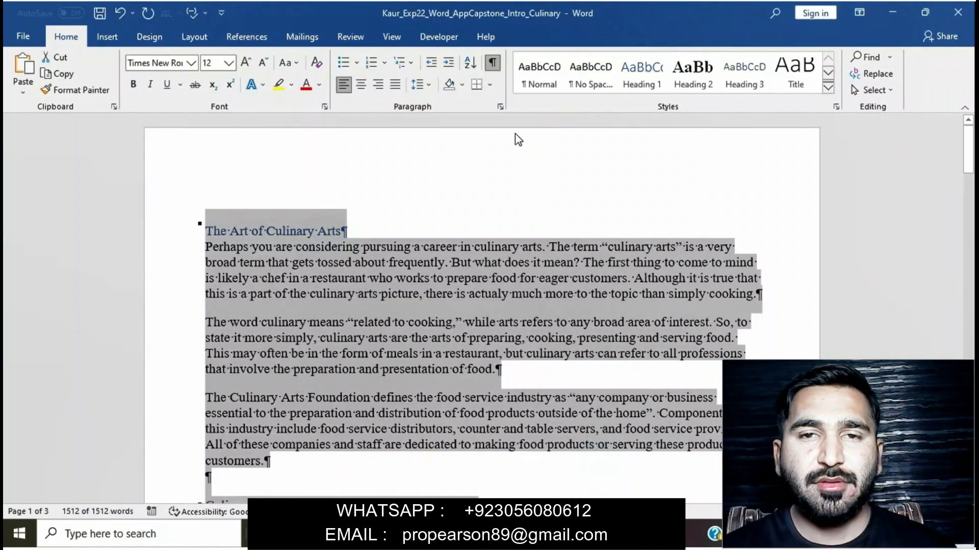
pyautogui.click(500, 106)
pyautogui.click(596, 289)
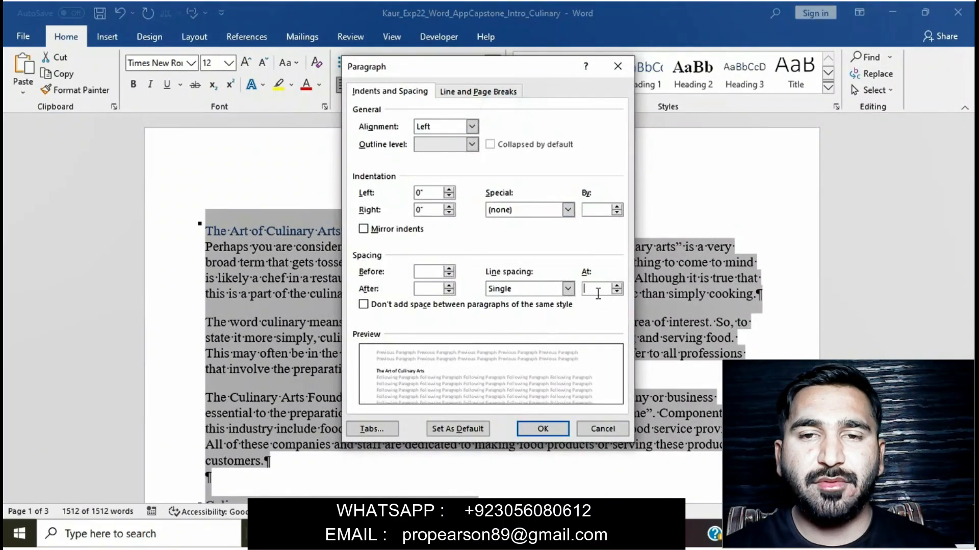
pyautogui.write('2.0')
pyautogui.press('Return')
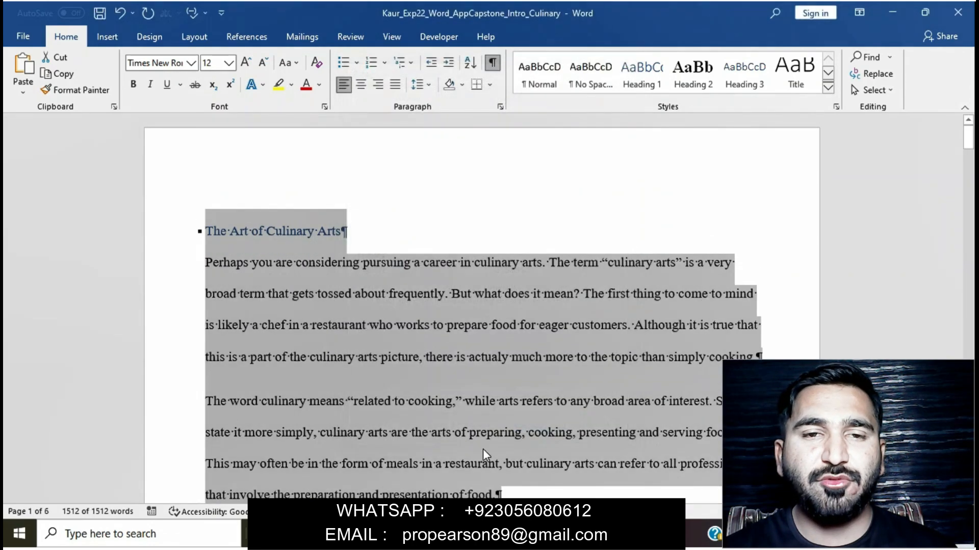
# Recheck the step 4 instruction, then set paragraph spacing Before and After to 0 pt for all text in the culinary assignment document
pyautogui.moveTo(524, 535)
pyautogui.click(489, 469)
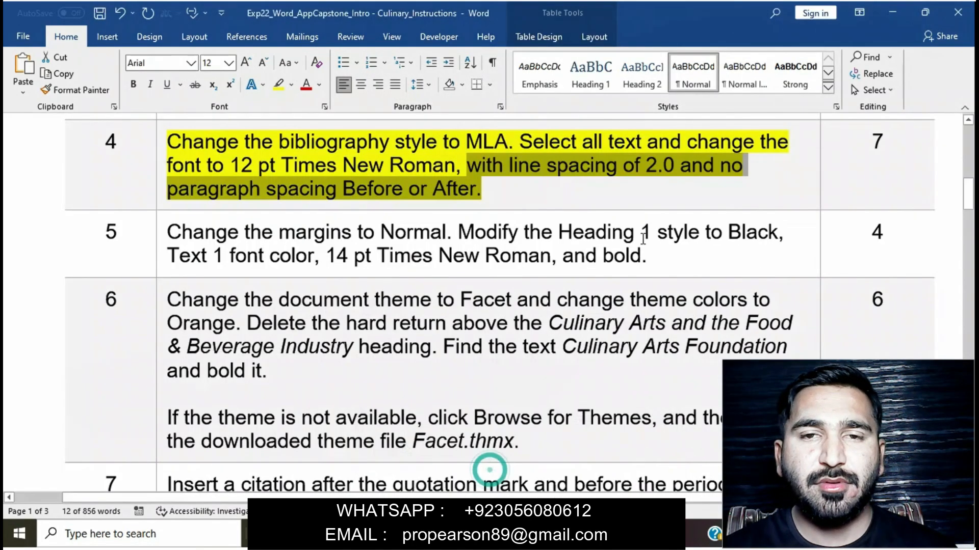
pyautogui.moveTo(518, 536)
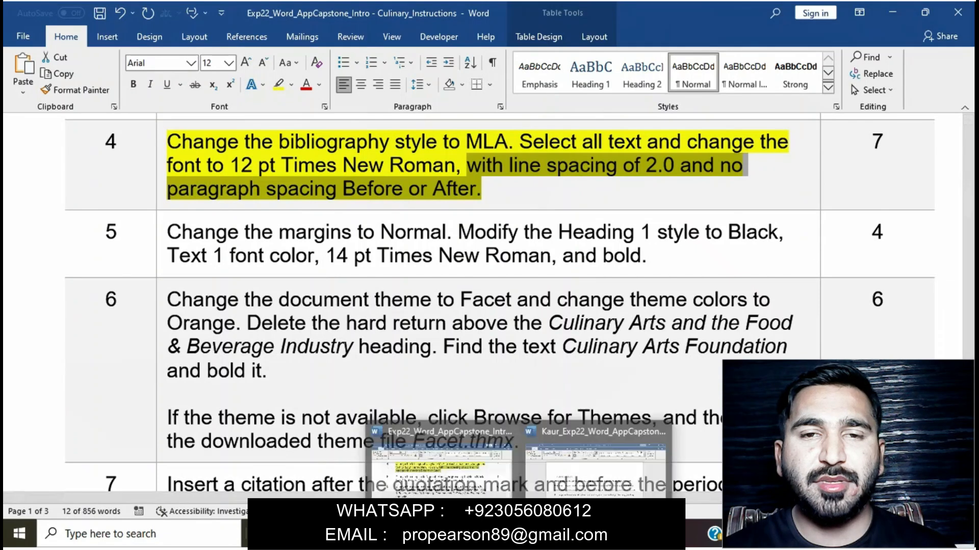
pyautogui.click(580, 480)
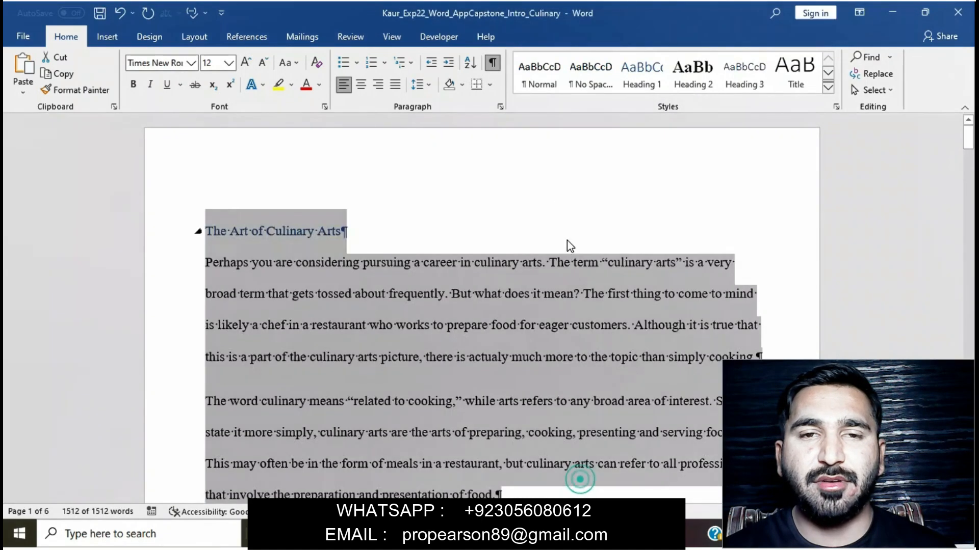
pyautogui.click(500, 107)
pyautogui.click(450, 273)
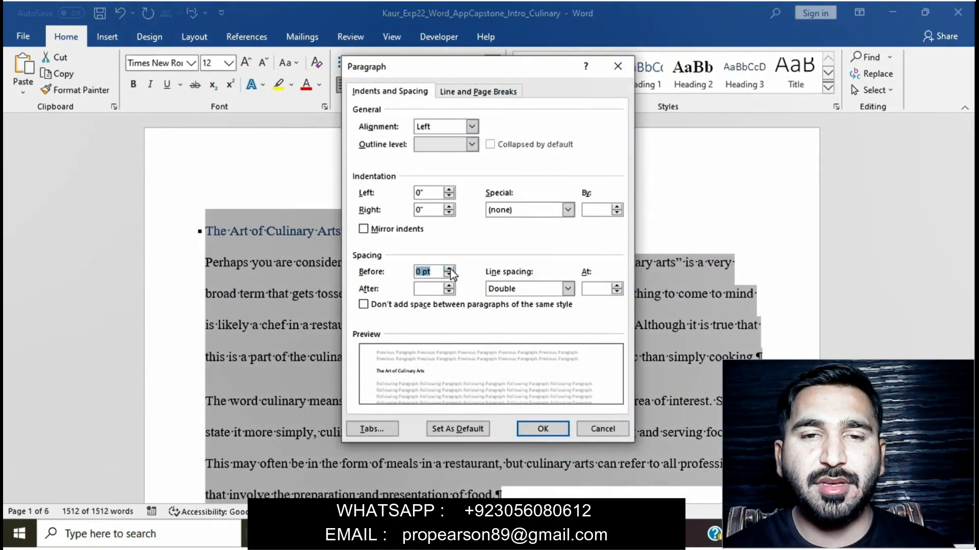
pyautogui.click(449, 285)
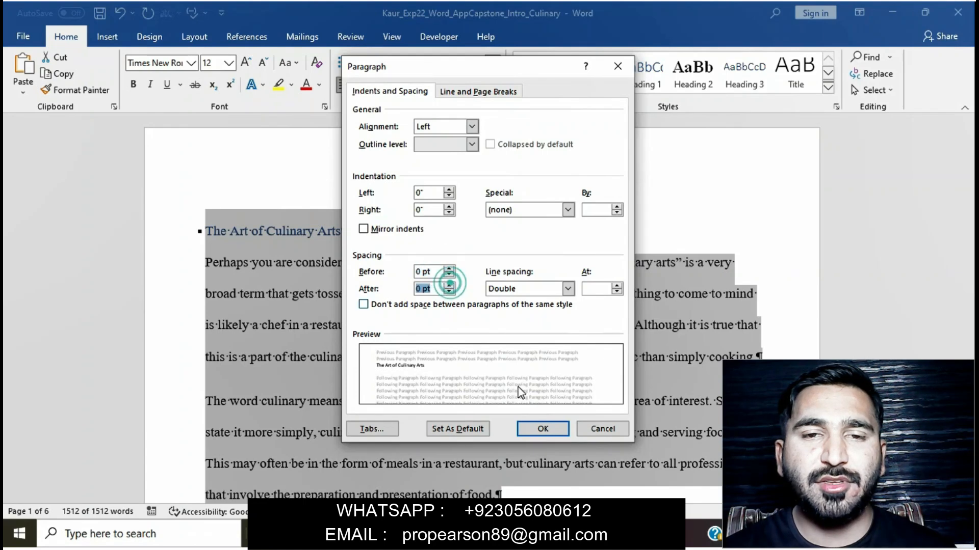
pyautogui.click(542, 429)
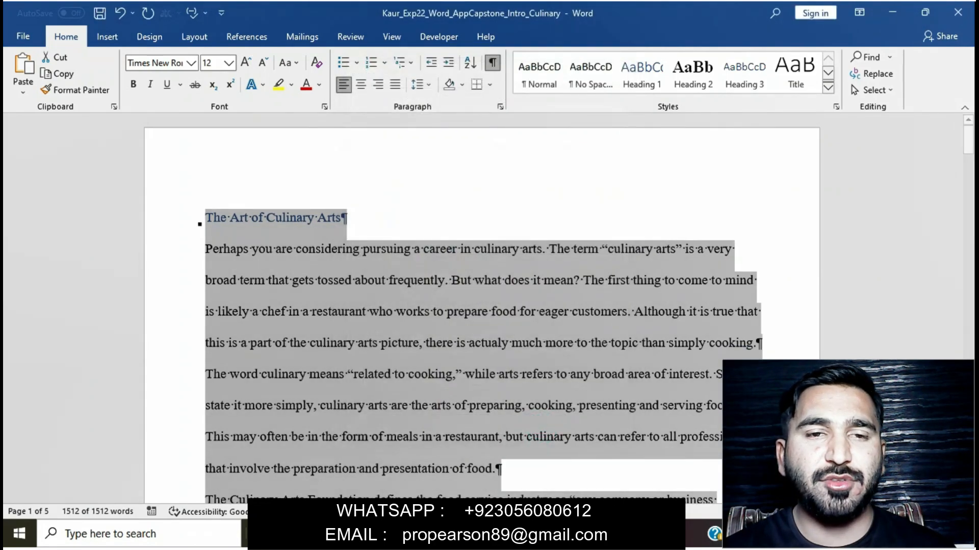
# Return to the instructions document and clear the yellow highlight from the step 4 instruction
pyautogui.moveTo(518, 534)
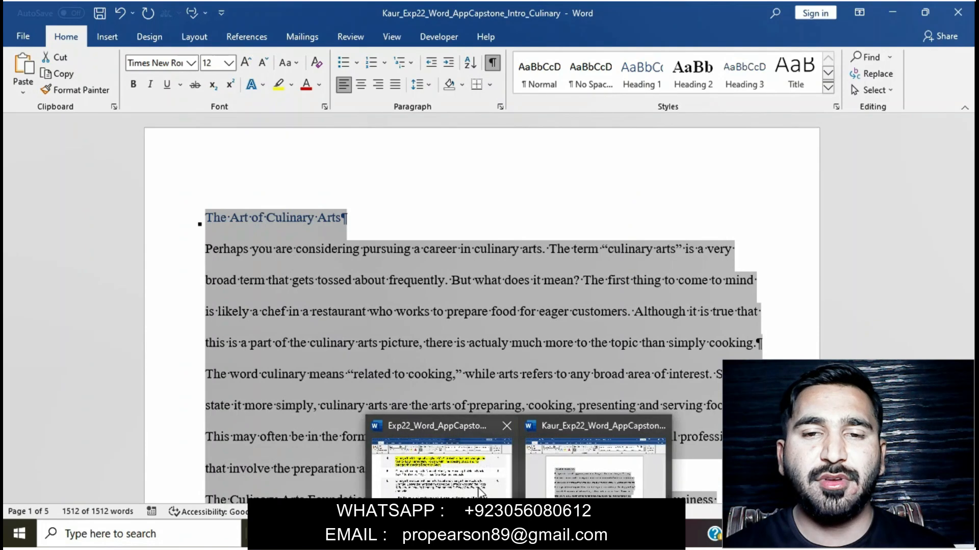
pyautogui.click(467, 472)
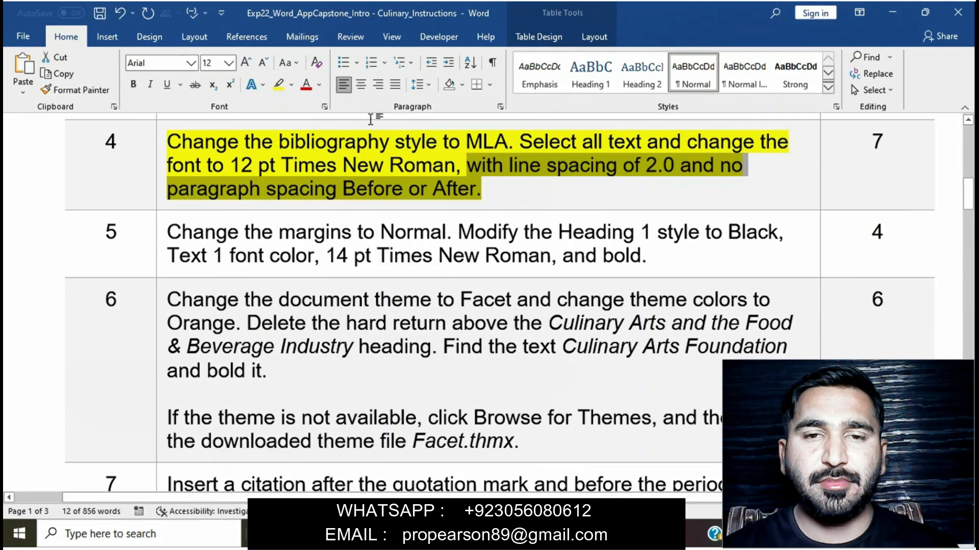
pyautogui.click(380, 180)
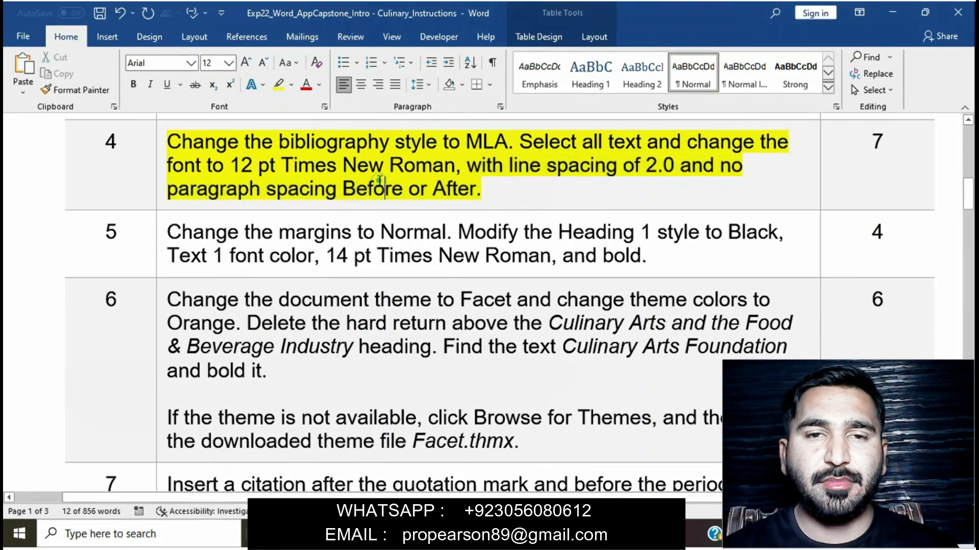
pyautogui.click(163, 142)
pyautogui.click(220, 119)
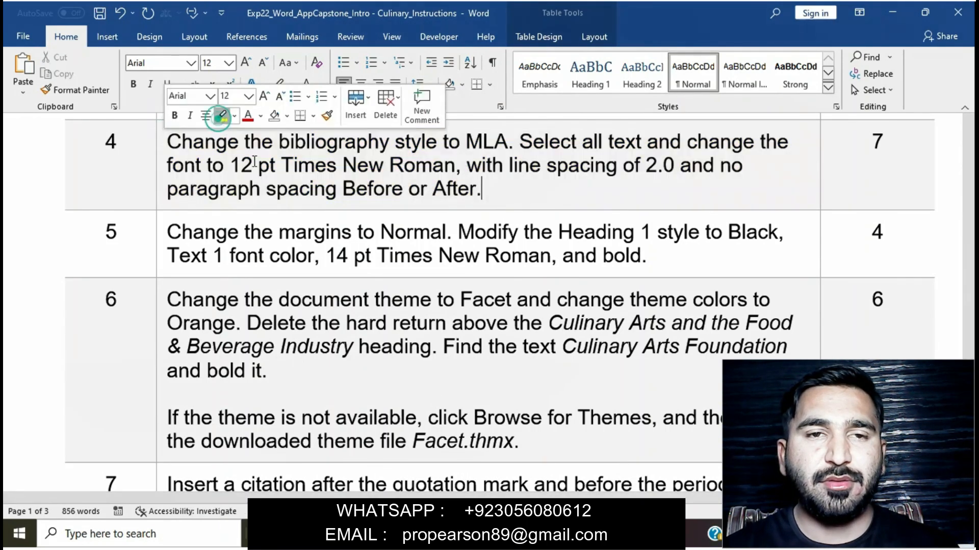
# Highlight the step 5 instruction about margins and the Heading 1 style in yellow
pyautogui.scroll(-3, 311, 256)
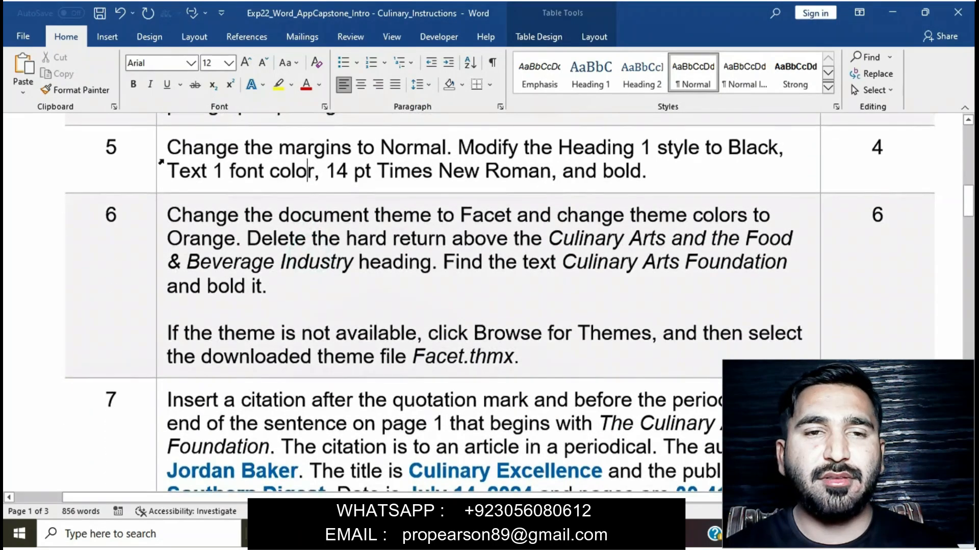
pyautogui.click(158, 151)
pyautogui.click(217, 125)
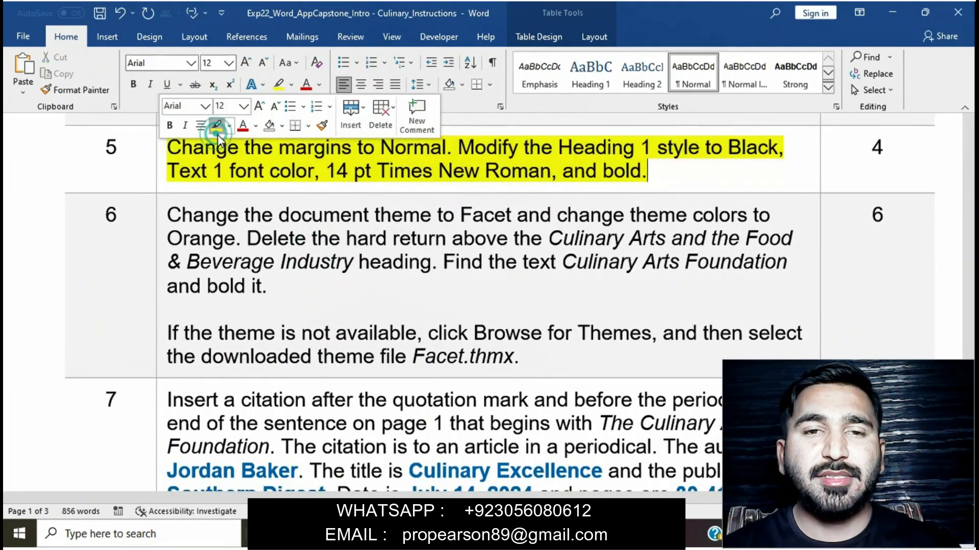
# Select the words "Change the margins to Normal" in the step 5 instruction
pyautogui.click(162, 147)
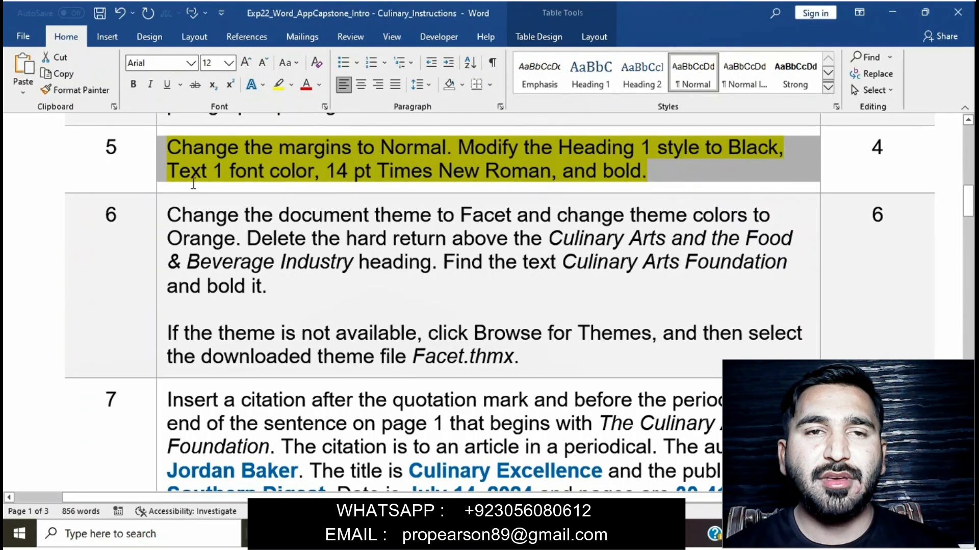
pyautogui.click(254, 144)
pyautogui.moveTo(170, 148); pyautogui.dragTo(446, 145)
# Switch to the culinary assignment document and bring up its page layout settings
pyautogui.moveTo(520, 535)
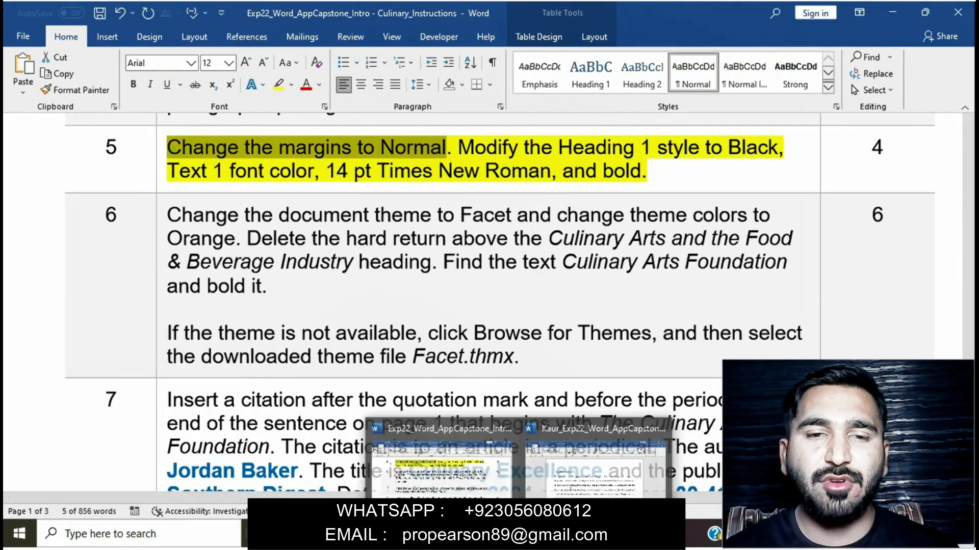
pyautogui.click(581, 473)
pyautogui.hotkey('ctrl', 'a')
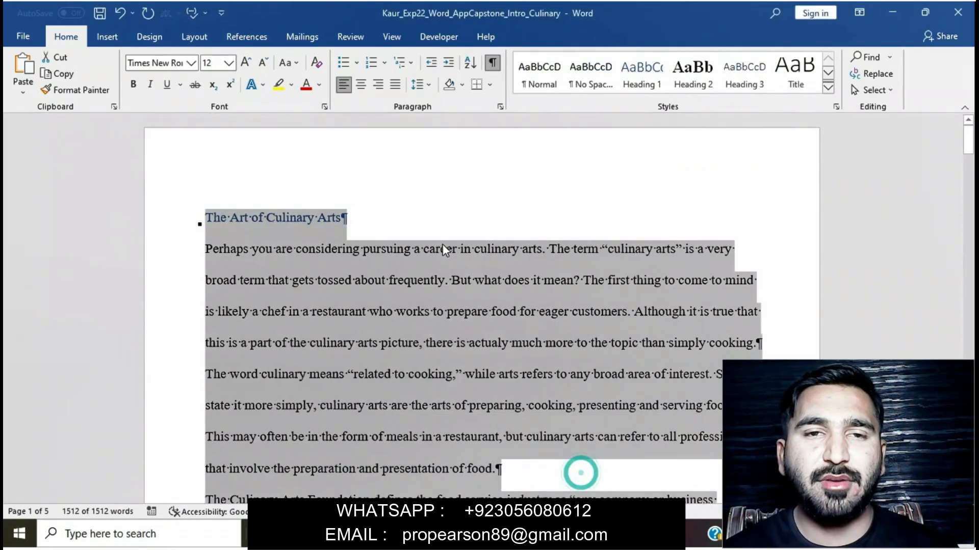
pyautogui.click(398, 304)
pyautogui.click(245, 37)
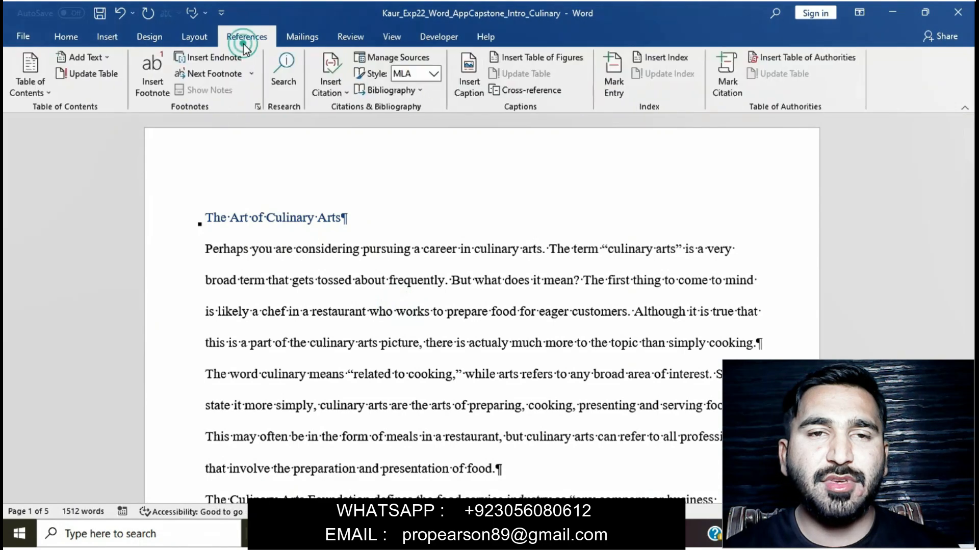
pyautogui.click(293, 40)
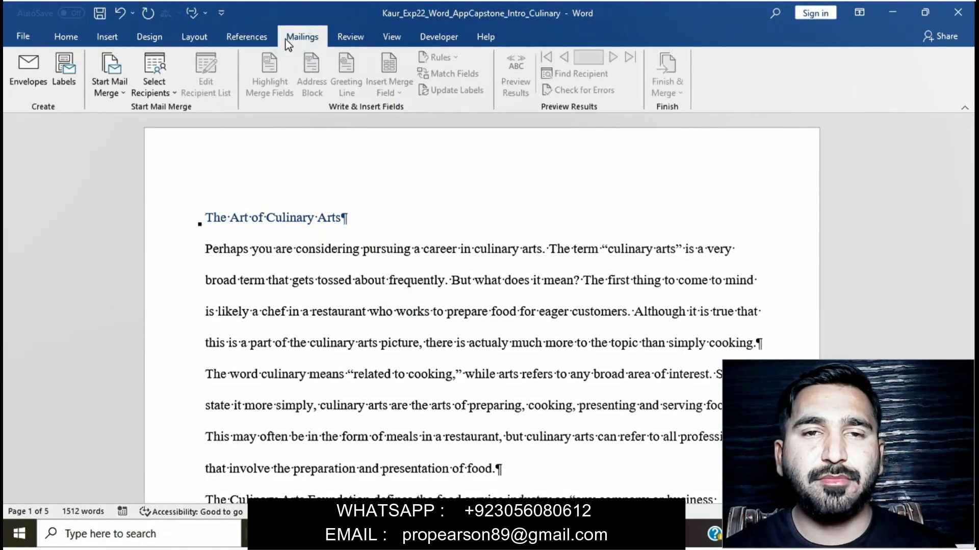
pyautogui.click(211, 36)
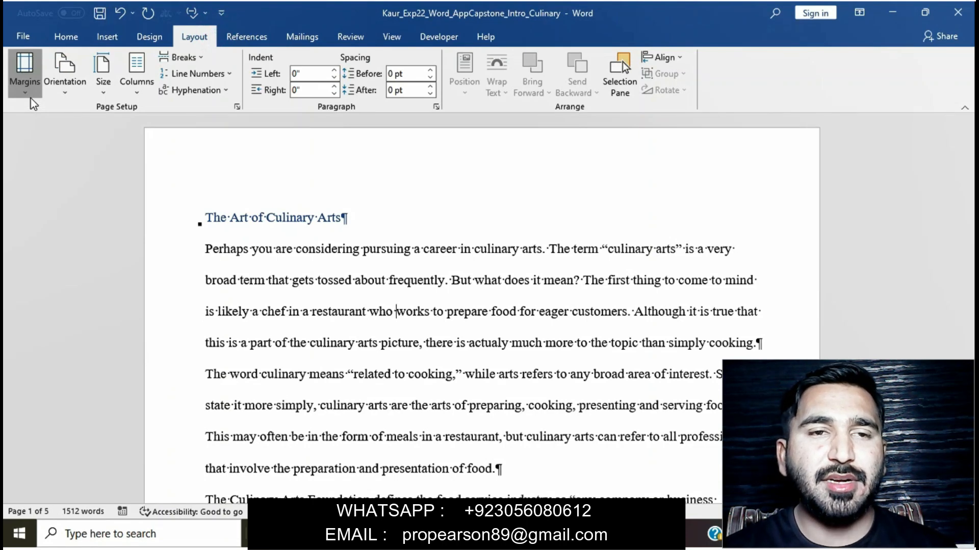
pyautogui.click(26, 76)
pyautogui.click(91, 380)
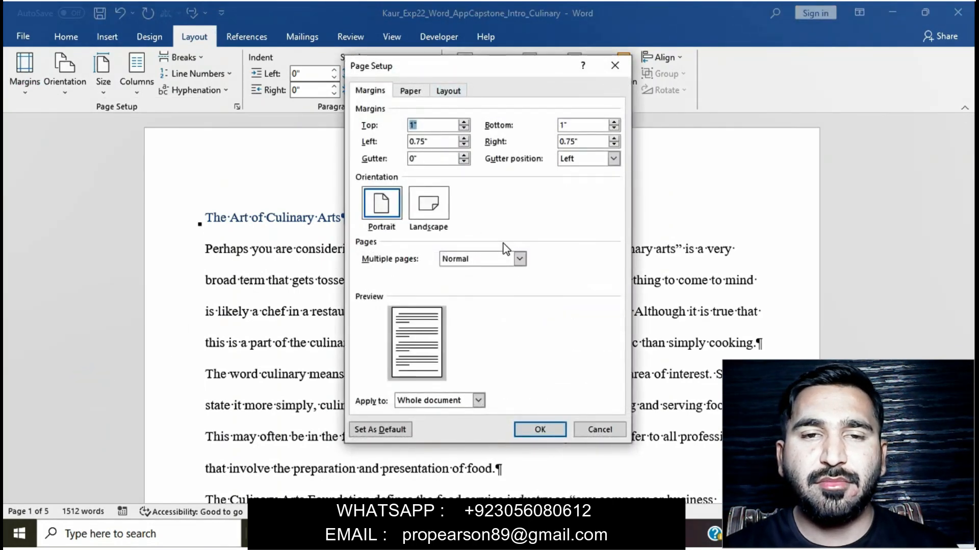
pyautogui.click(615, 66)
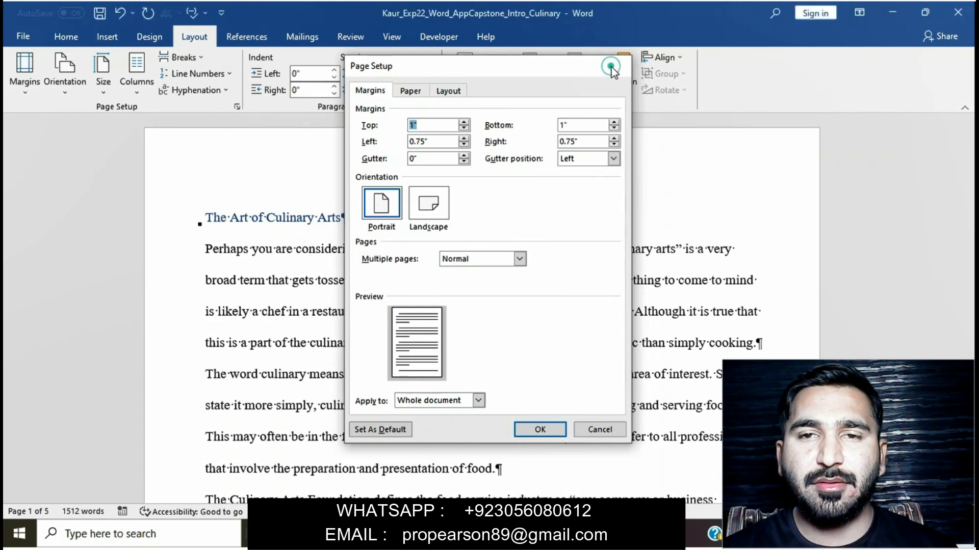
# Change the culinary assignment document's page margins to Normal
pyautogui.click(34, 92)
pyautogui.click(113, 173)
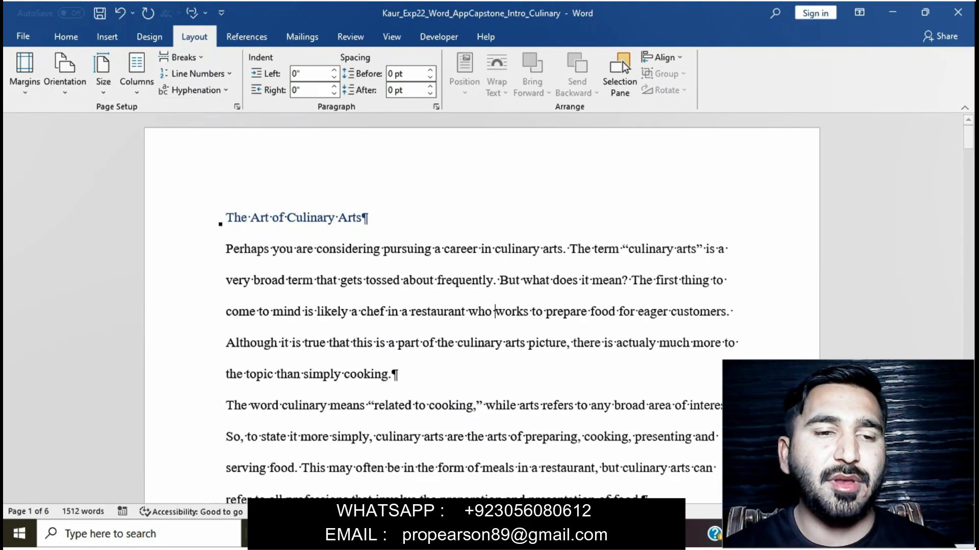
# Return to the instructions document and select the sentence about modifying the Heading 1 style in step 5
pyautogui.click(520, 534)
pyautogui.click(473, 482)
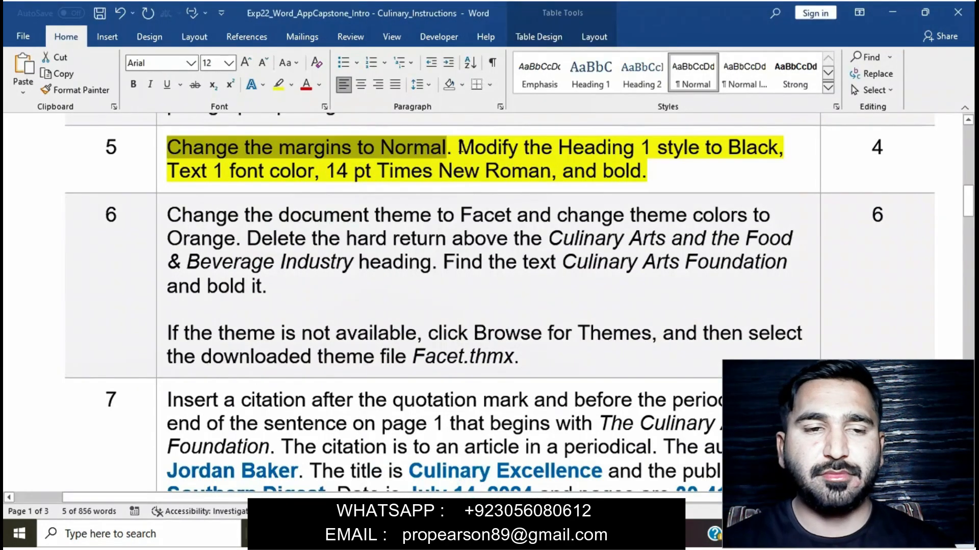
pyautogui.moveTo(458, 147); pyautogui.dragTo(679, 162)
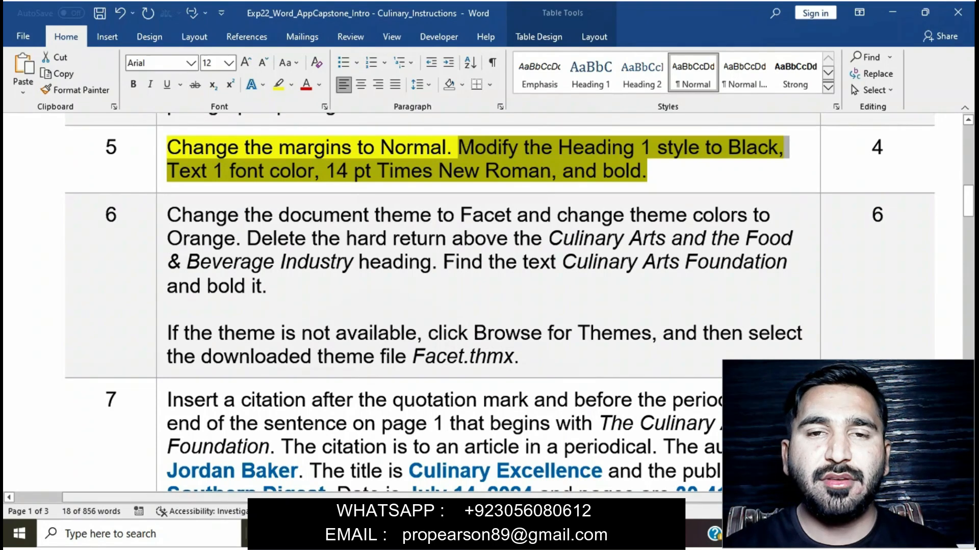
# In the culinary assignment document, modify the Heading 1 style to use the Black, Text 1 font color, rechecking the step 5 instruction
pyautogui.moveTo(520, 535)
pyautogui.click(595, 473)
pyautogui.click(65, 37)
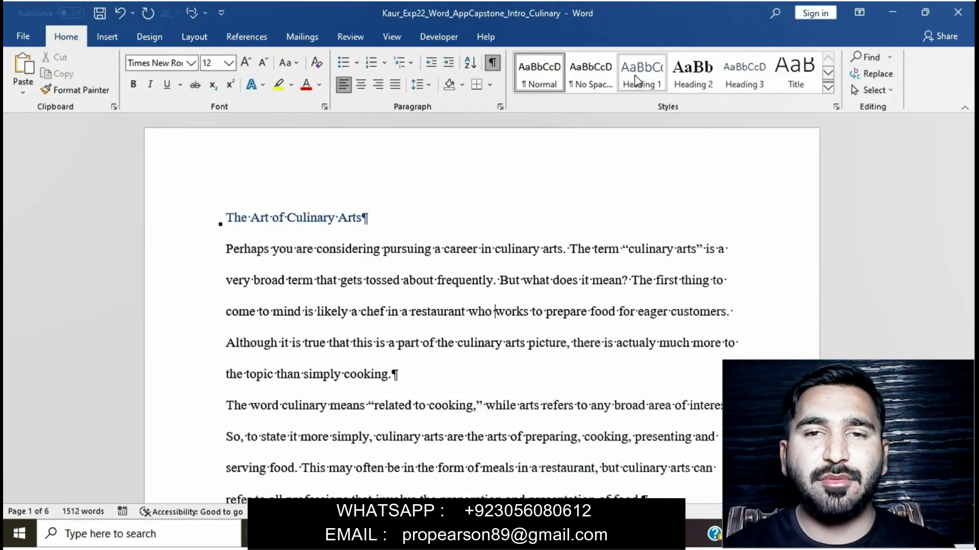
pyautogui.rightClick(637, 82)
pyautogui.click(667, 101)
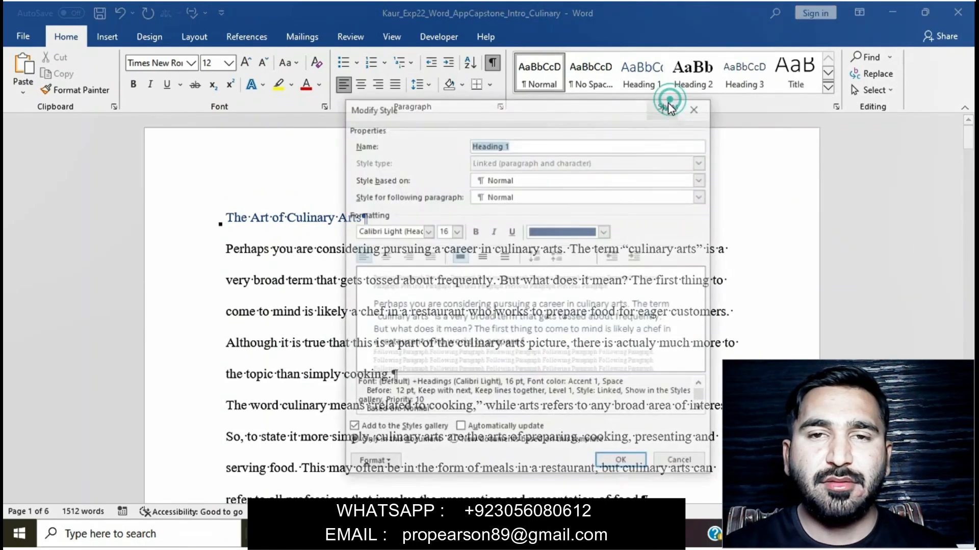
pyautogui.click(480, 486)
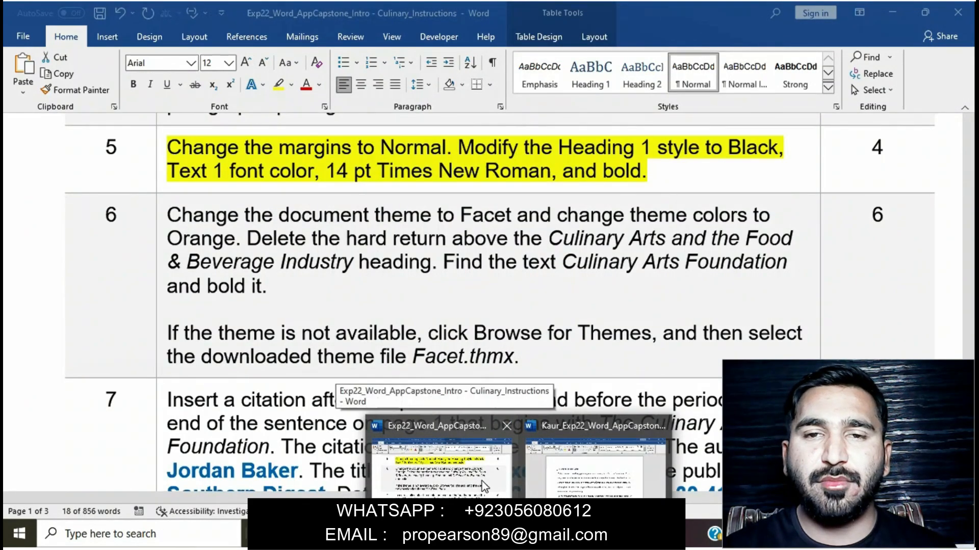
pyautogui.click(596, 467)
pyautogui.click(606, 232)
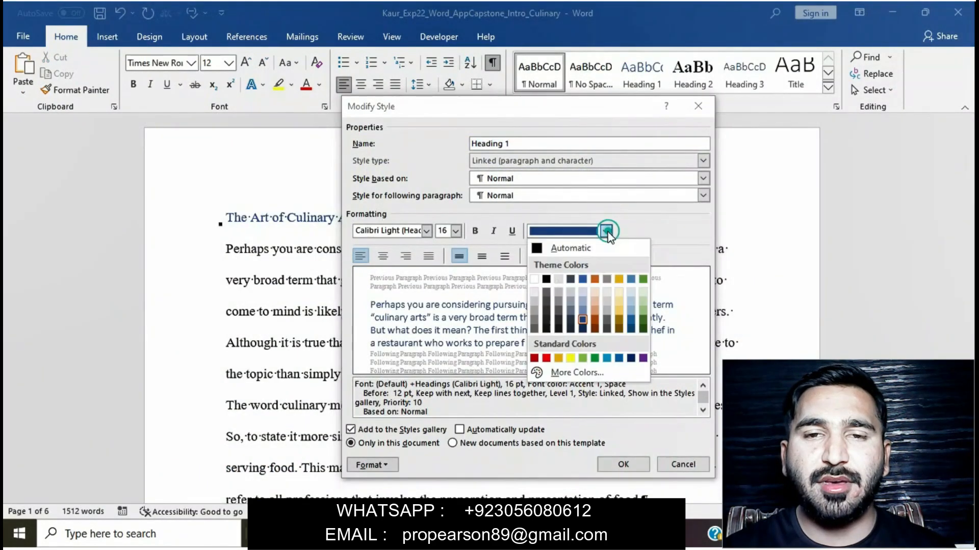
pyautogui.click(546, 279)
# Recheck the step 5 instruction, set the Heading 1 style to 14 pt and bold, and apply the style changes
pyautogui.moveTo(530, 535)
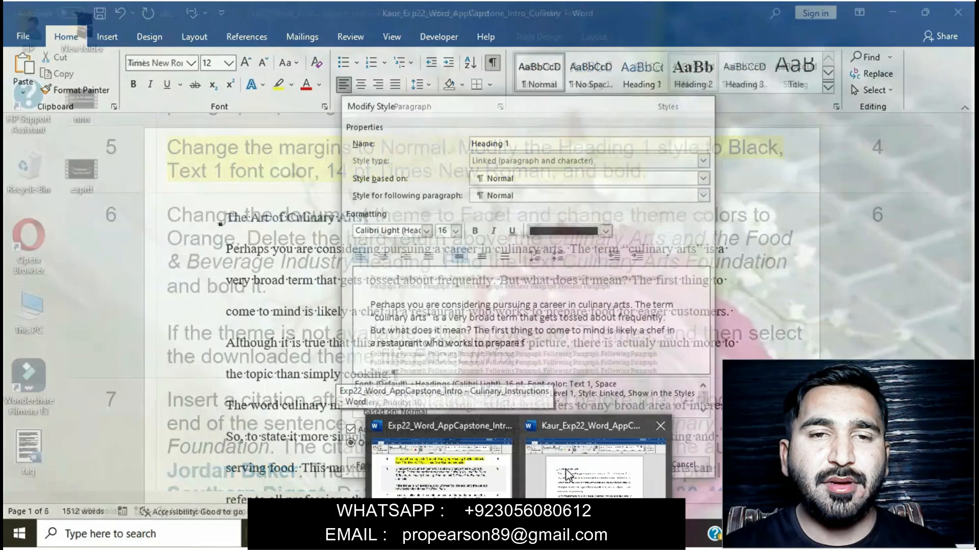
pyautogui.click(566, 471)
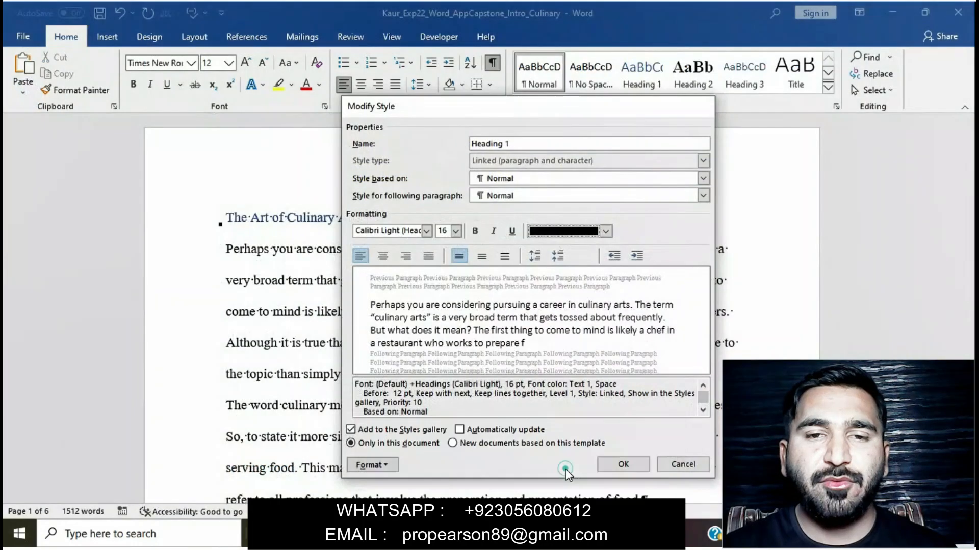
pyautogui.click(455, 231)
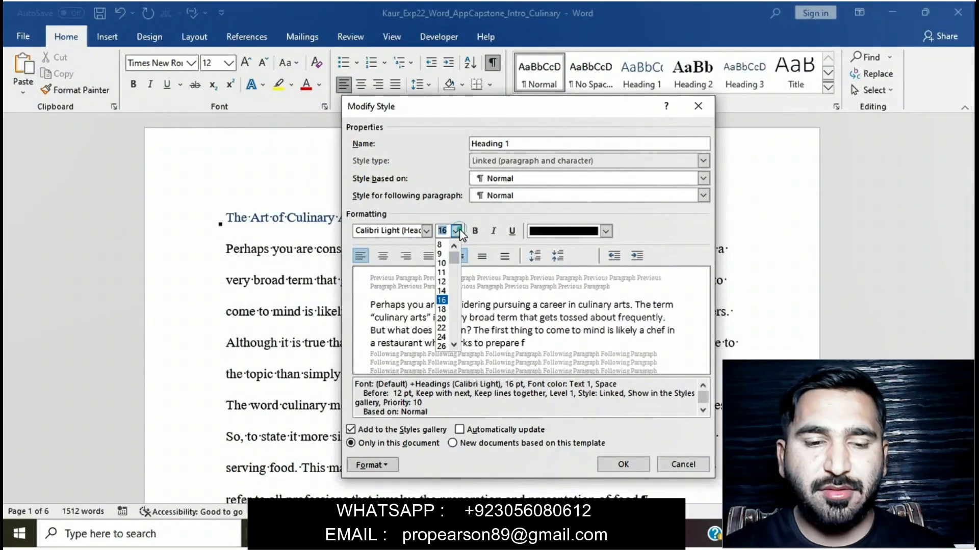
pyautogui.click(442, 291)
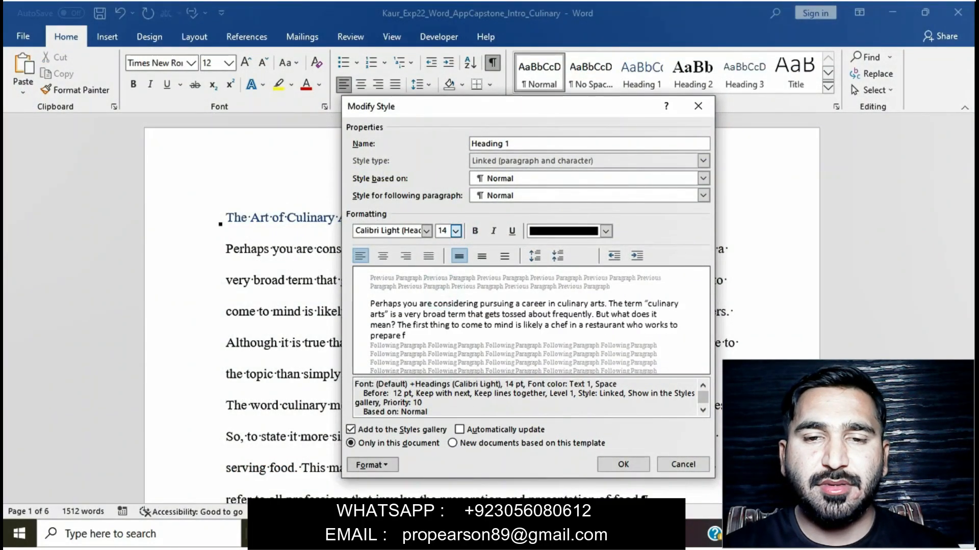
pyautogui.moveTo(481, 493)
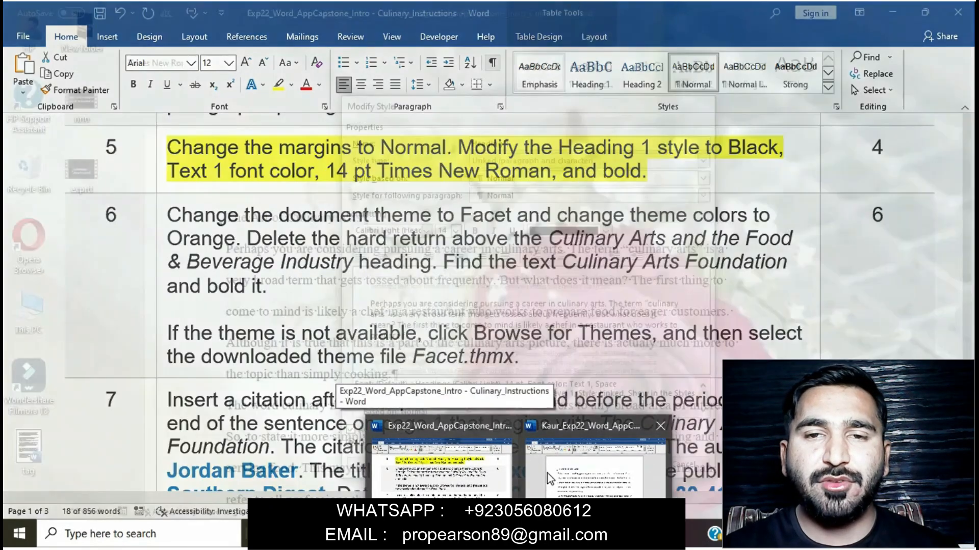
pyautogui.click(550, 473)
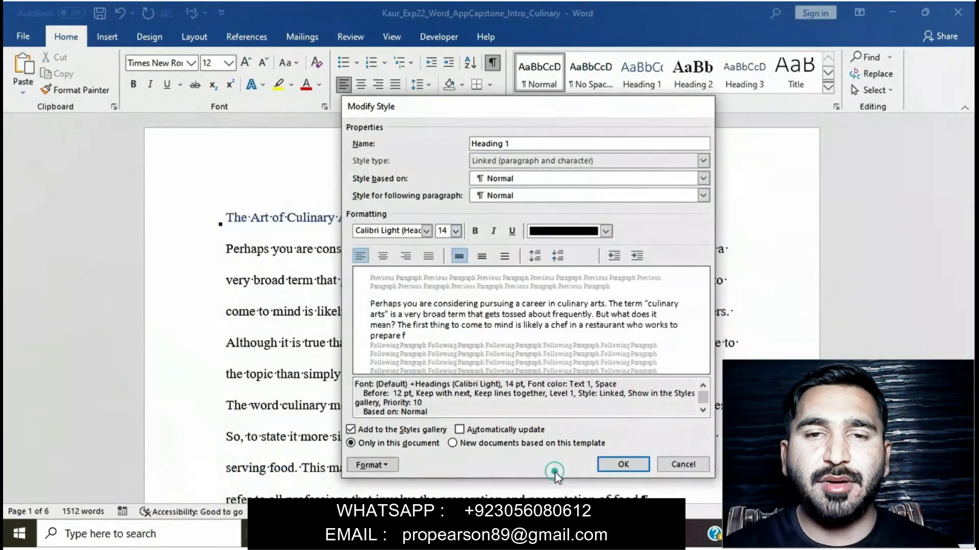
pyautogui.click(478, 236)
pyautogui.click(619, 465)
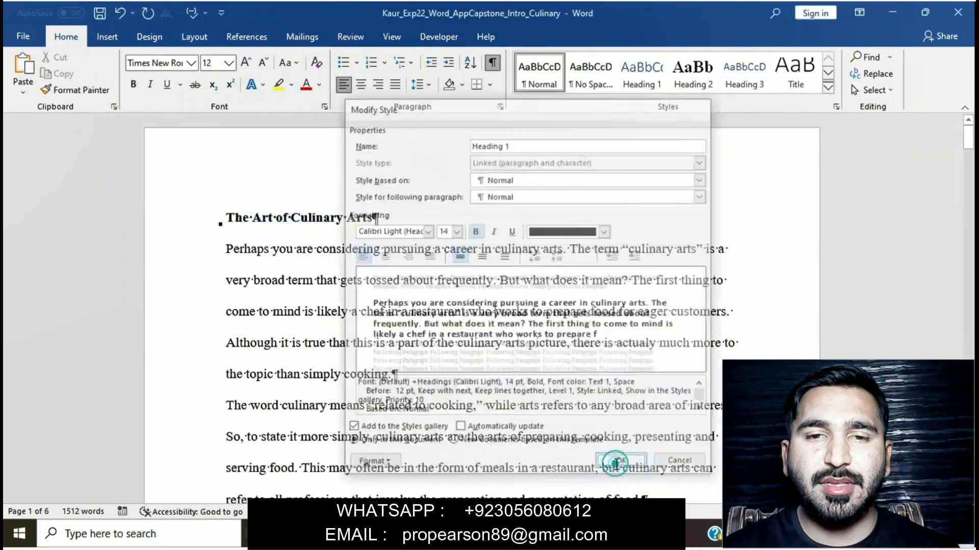
# Return to the instructions document and clear the yellow highlight from the step 5 instruction
pyautogui.scroll(-4, 601, 382)
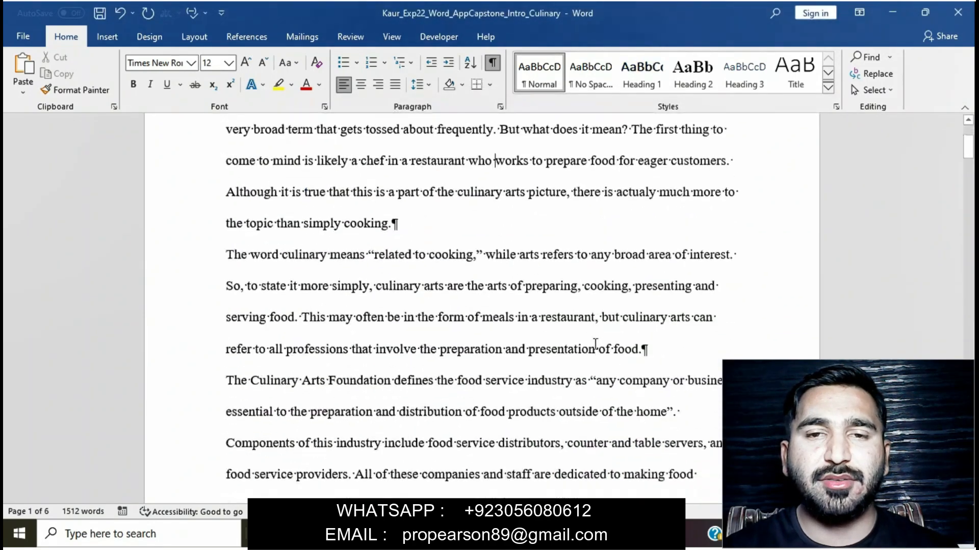
pyautogui.scroll(4, 596, 344)
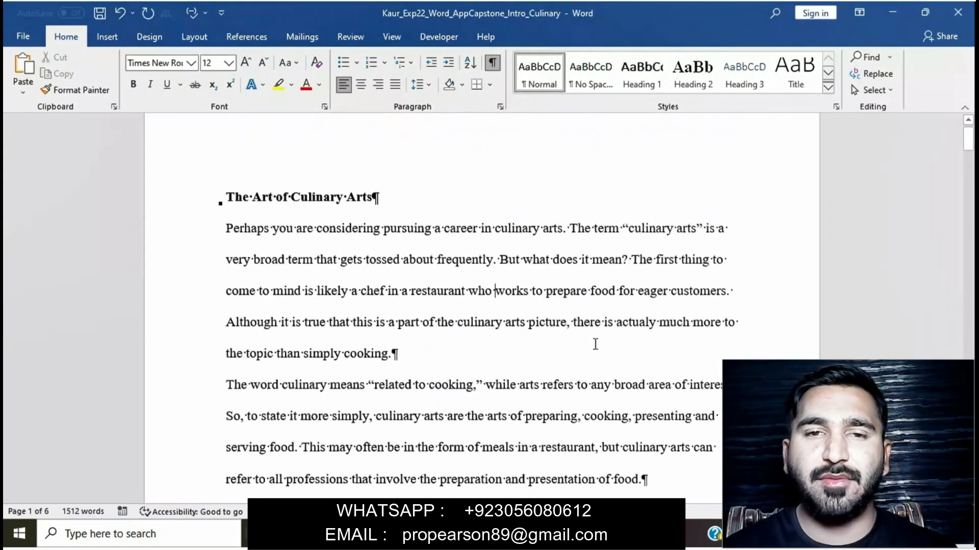
pyautogui.moveTo(518, 535)
pyautogui.click(441, 463)
pyautogui.keyDown('ctrl'); pyautogui.click(497, 176); pyautogui.keyUp('ctrl')
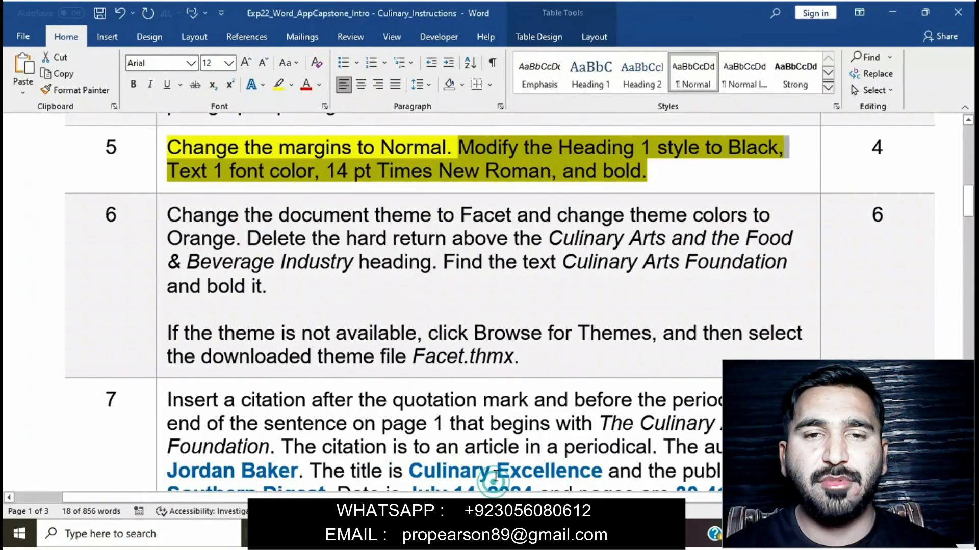
pyautogui.click(498, 176)
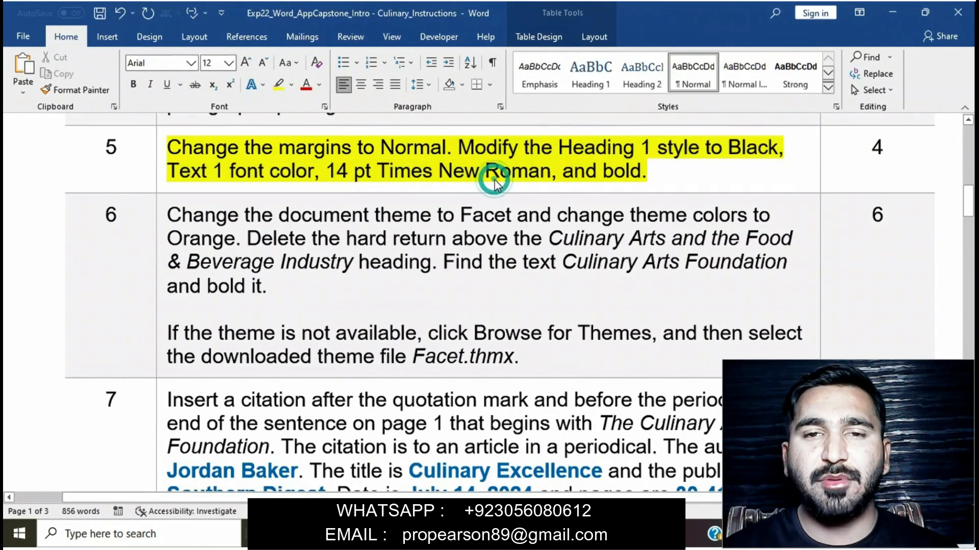
pyautogui.click(161, 149)
pyautogui.click(210, 139)
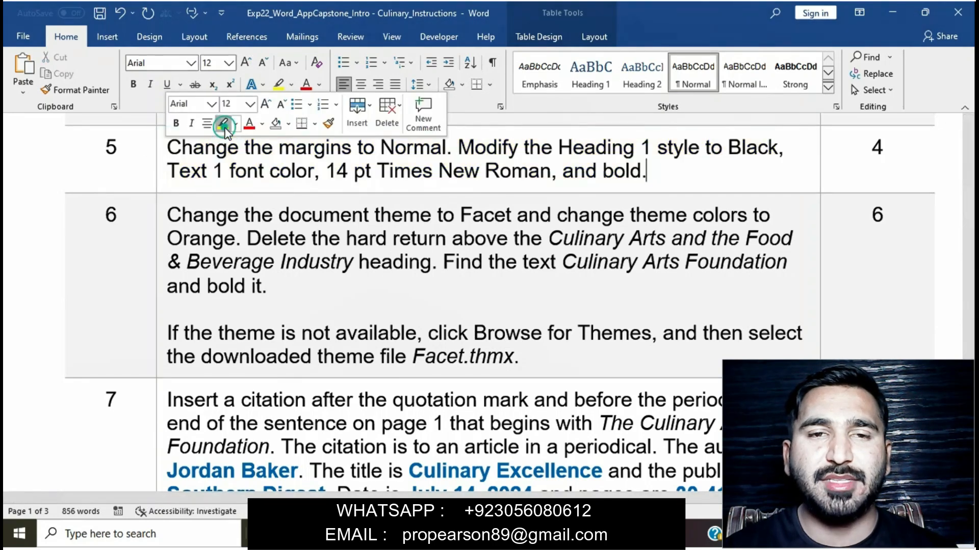
# Highlight the step 6 instruction in yellow and select its words "Change the document theme to Facet"
pyautogui.click(298, 263)
pyautogui.scroll(-2, 298, 256)
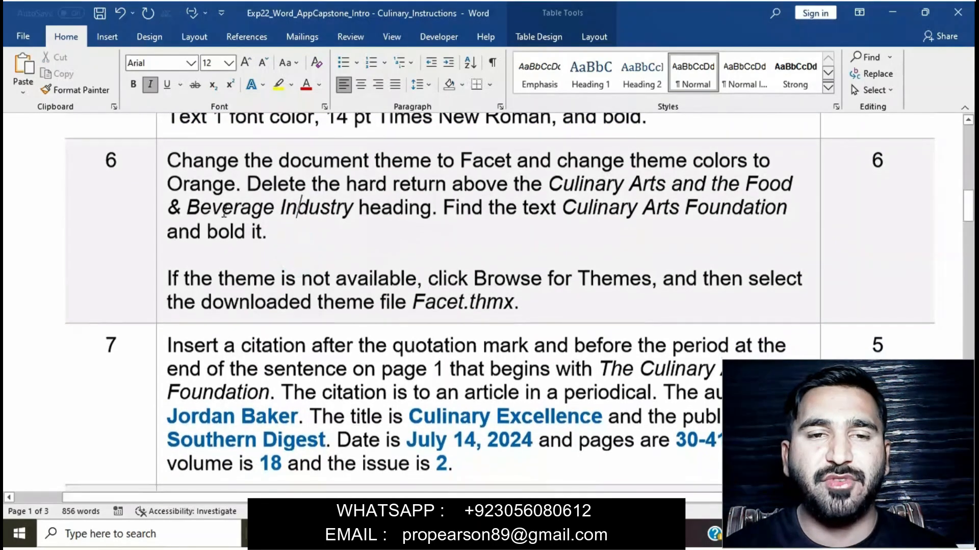
pyautogui.click(161, 166)
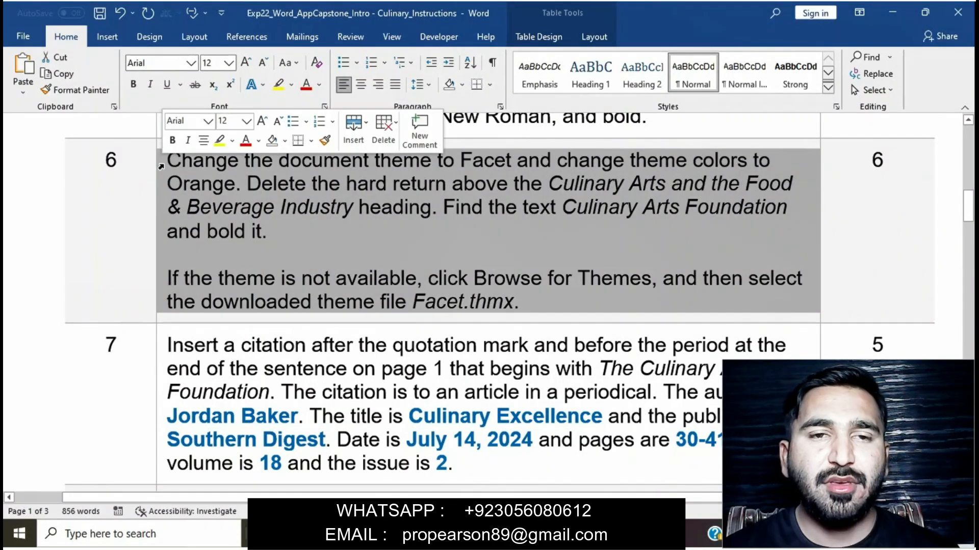
pyautogui.click(219, 146)
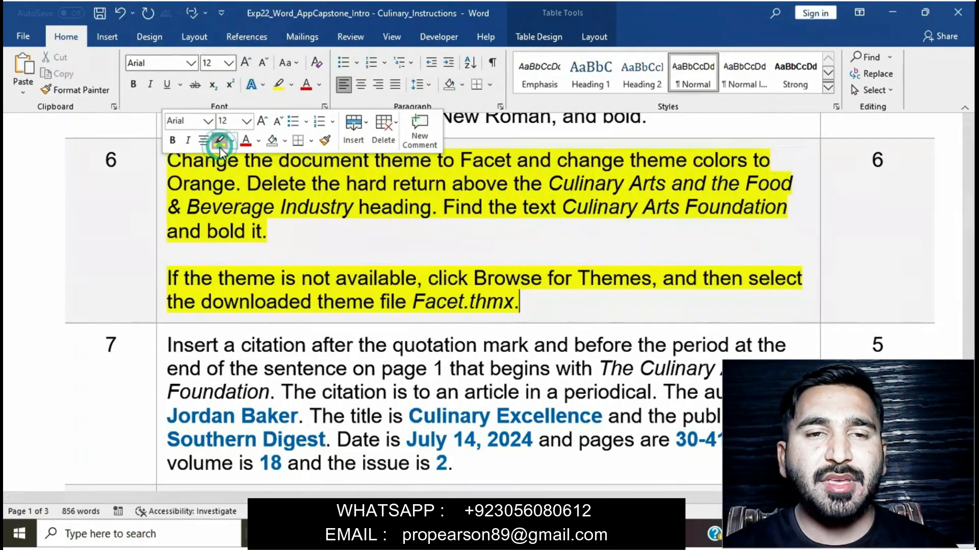
pyautogui.click(268, 236)
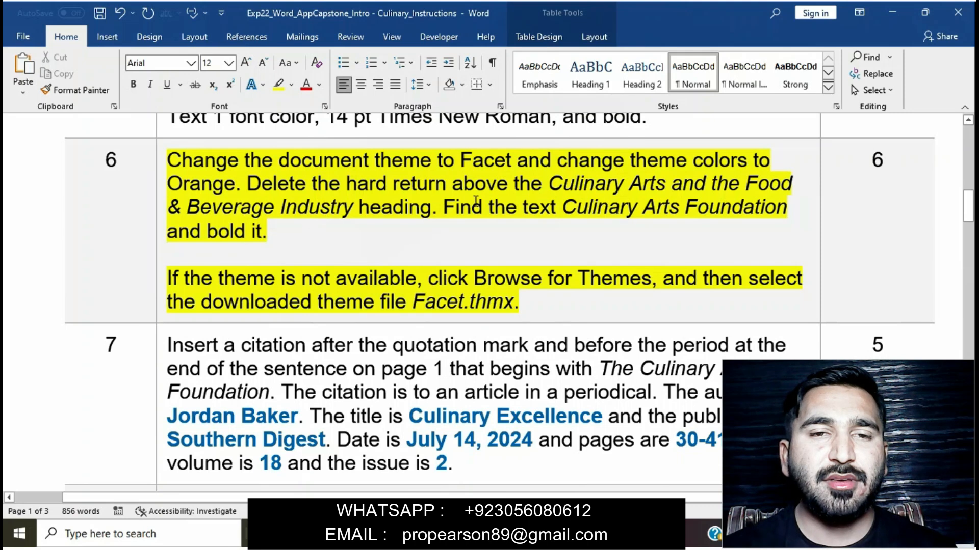
pyautogui.moveTo(168, 160); pyautogui.dragTo(511, 163)
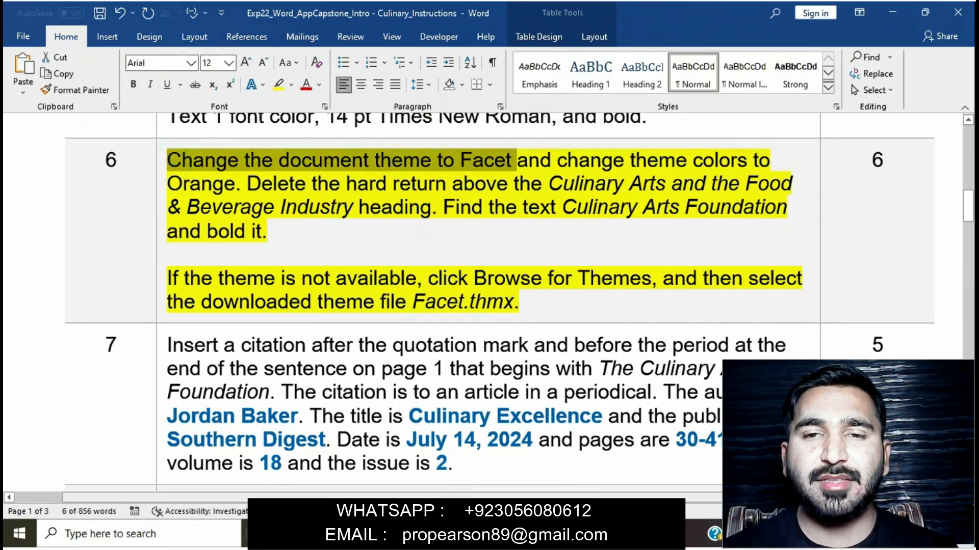
# In the culinary assignment document, change the document theme to Facet
pyautogui.click(578, 476)
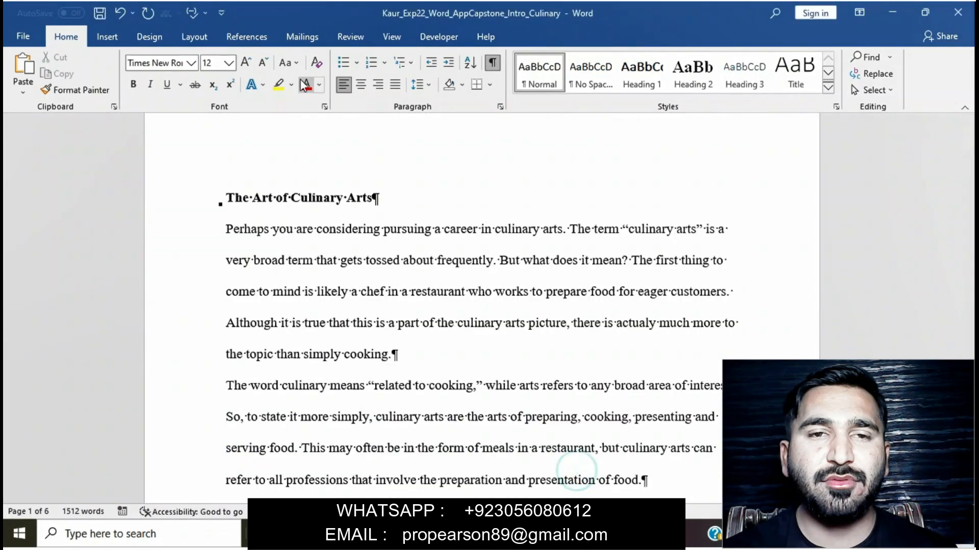
pyautogui.click(279, 39)
pyautogui.click(235, 40)
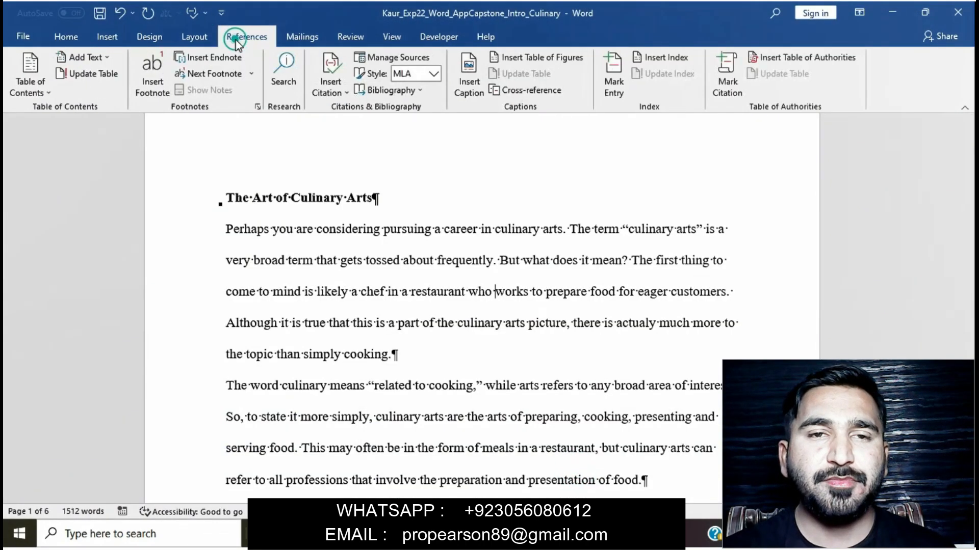
pyautogui.click(153, 39)
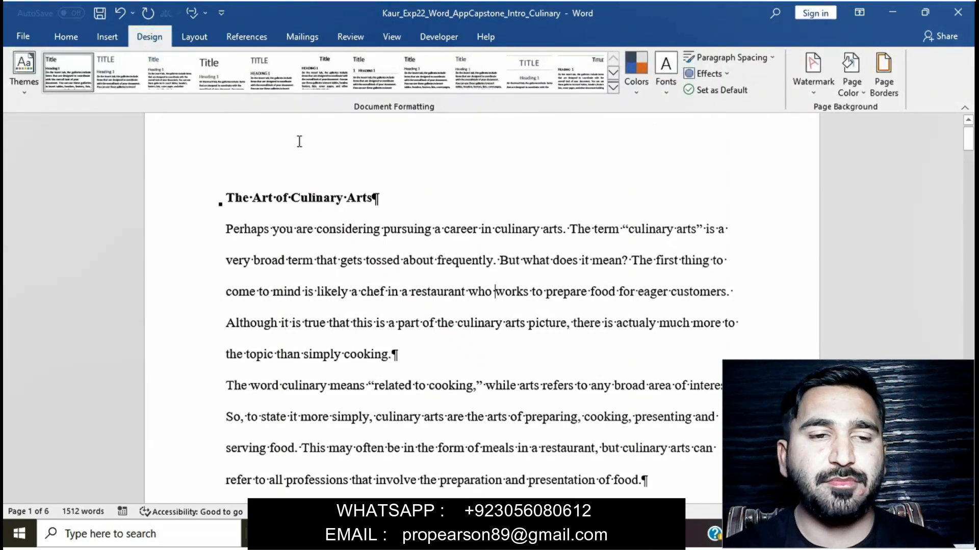
pyautogui.click(30, 90)
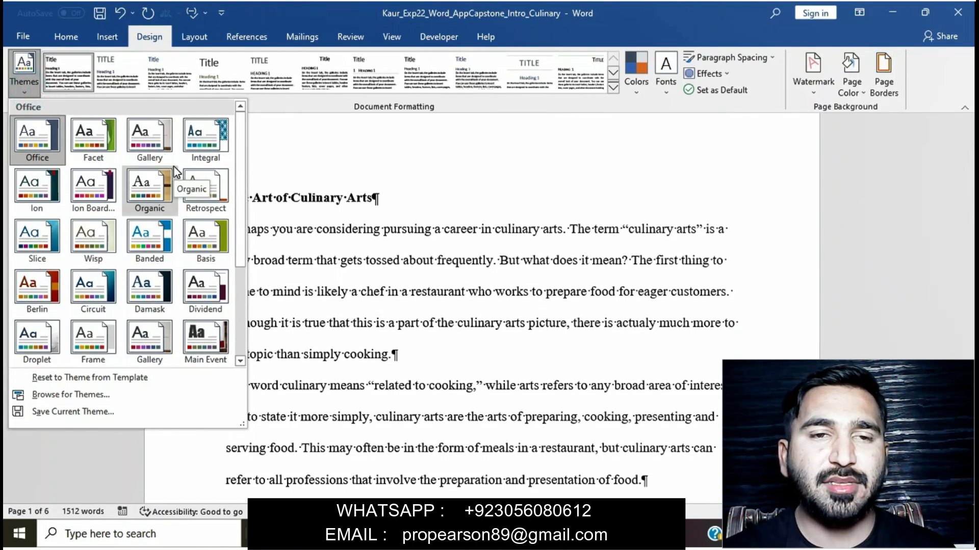
pyautogui.click(106, 142)
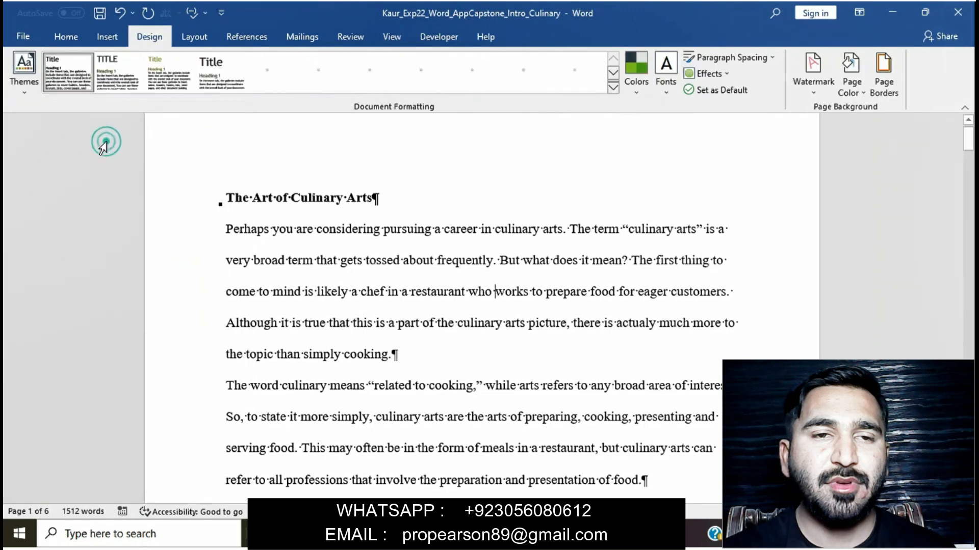
# Recheck the theme color wording in the step 6 instruction and set the assignment document's theme colors to Orange
pyautogui.moveTo(517, 535)
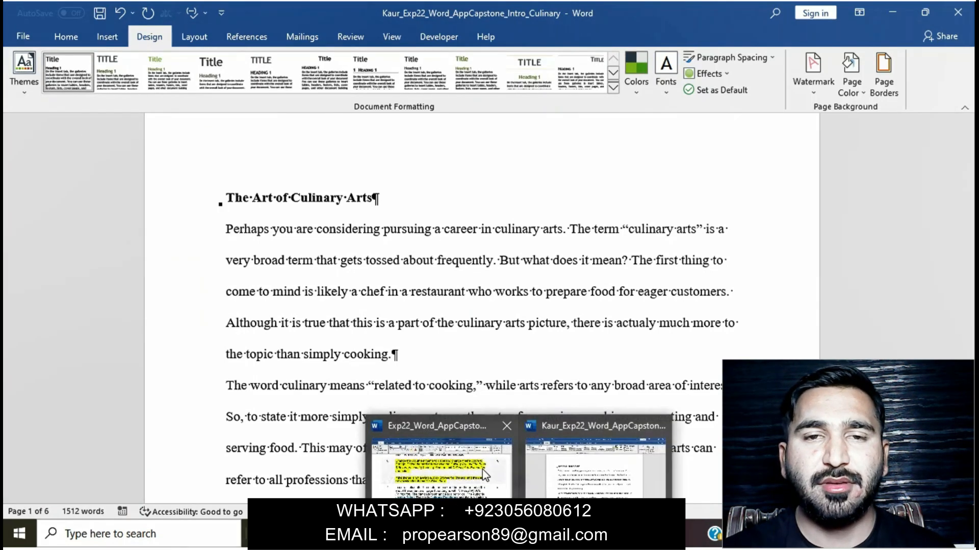
pyautogui.click(488, 476)
pyautogui.moveTo(557, 161); pyautogui.dragTo(247, 187)
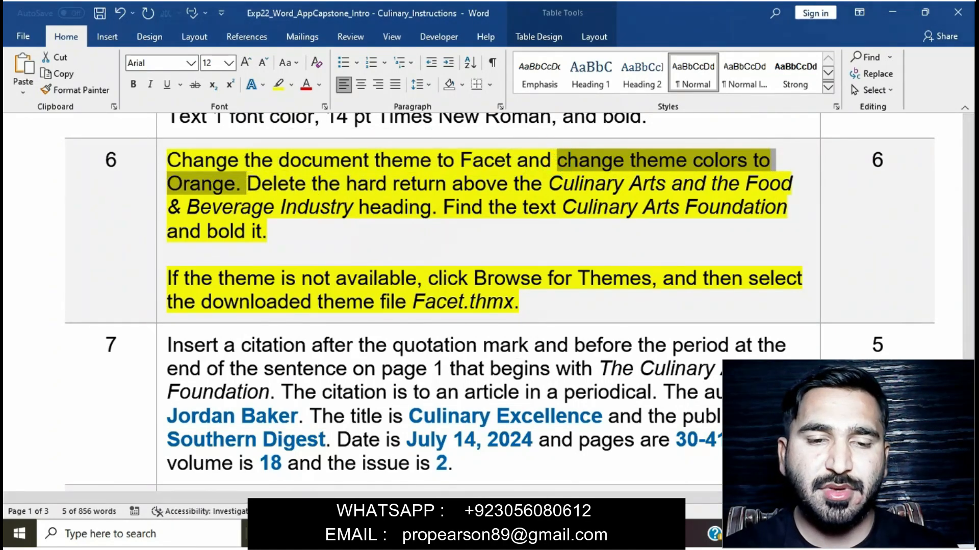
pyautogui.moveTo(519, 534)
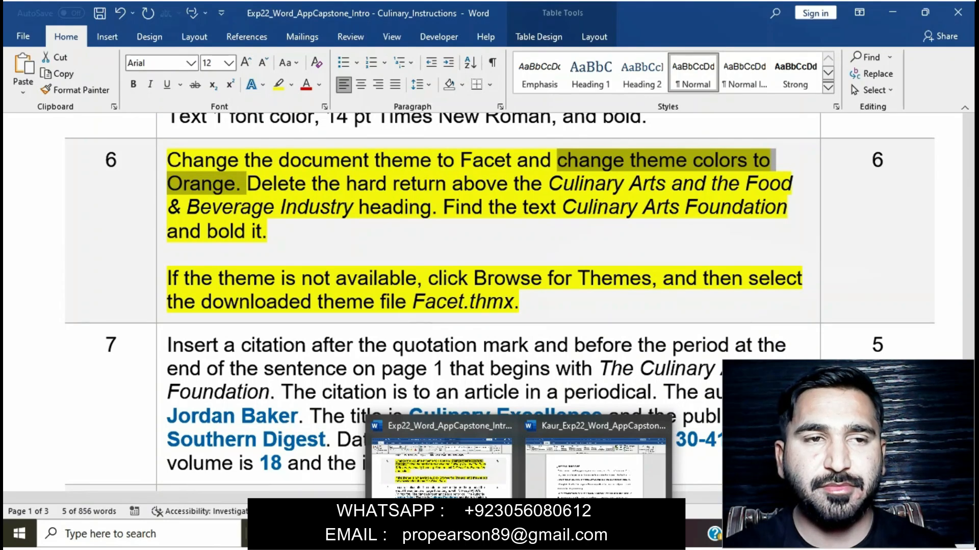
pyautogui.click(595, 469)
pyautogui.click(632, 94)
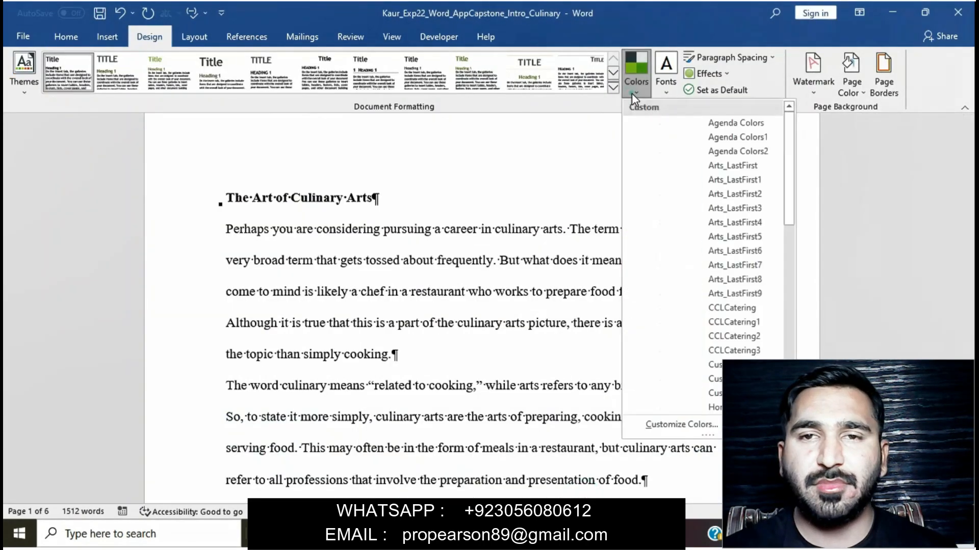
pyautogui.scroll(-10, 733, 341)
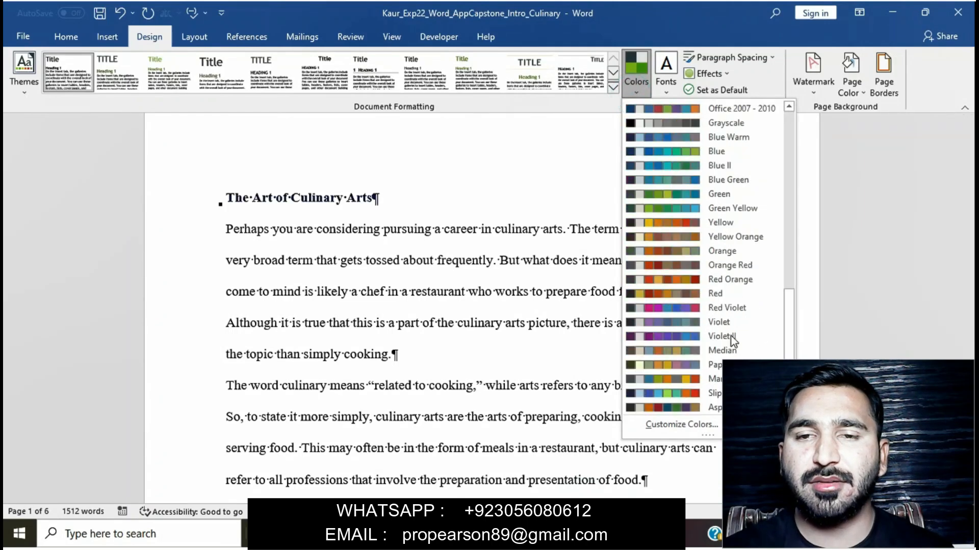
pyautogui.click(723, 250)
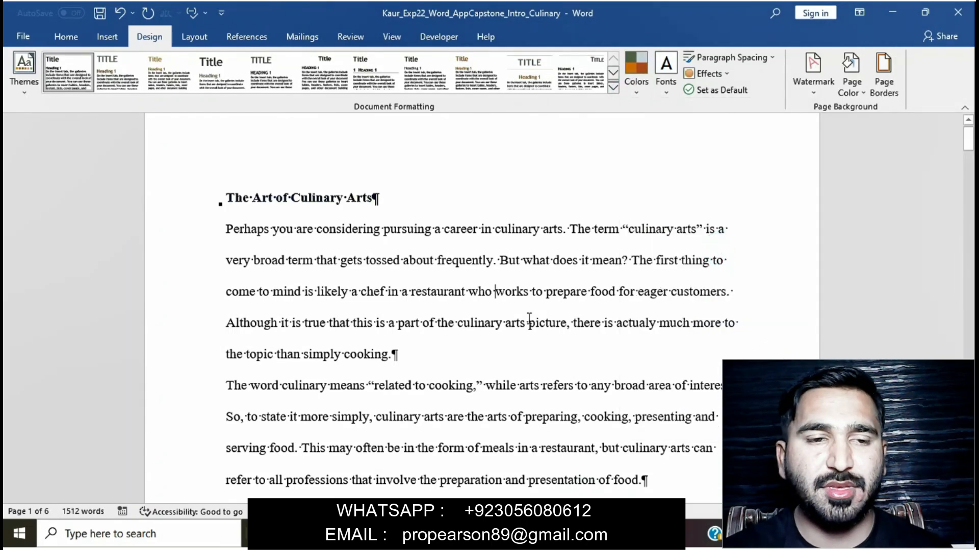
# In the instructions document, select the step 6 sentence about deleting the hard return above the Culinary Arts and the Food & Beverage Industry heading
pyautogui.moveTo(519, 535)
pyautogui.click(487, 492)
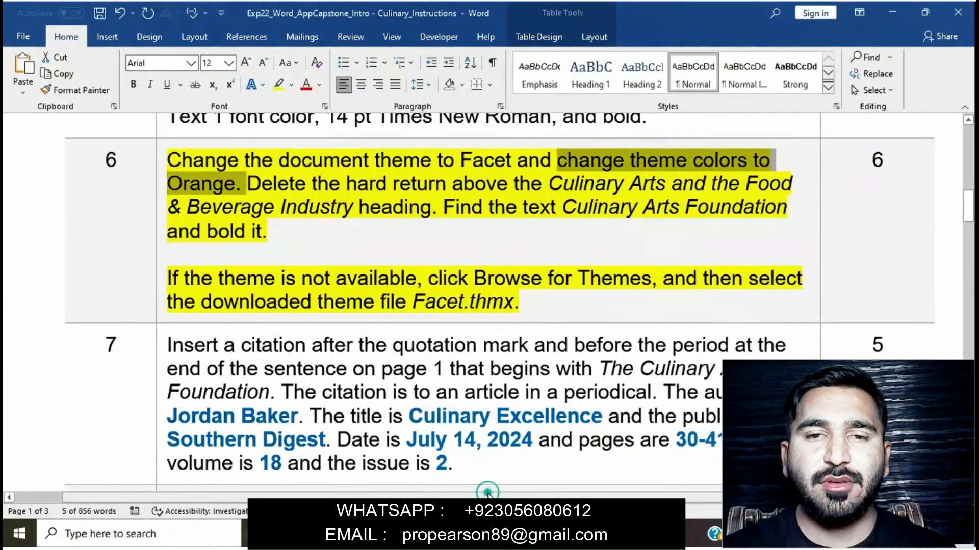
pyautogui.moveTo(249, 184); pyautogui.dragTo(436, 206)
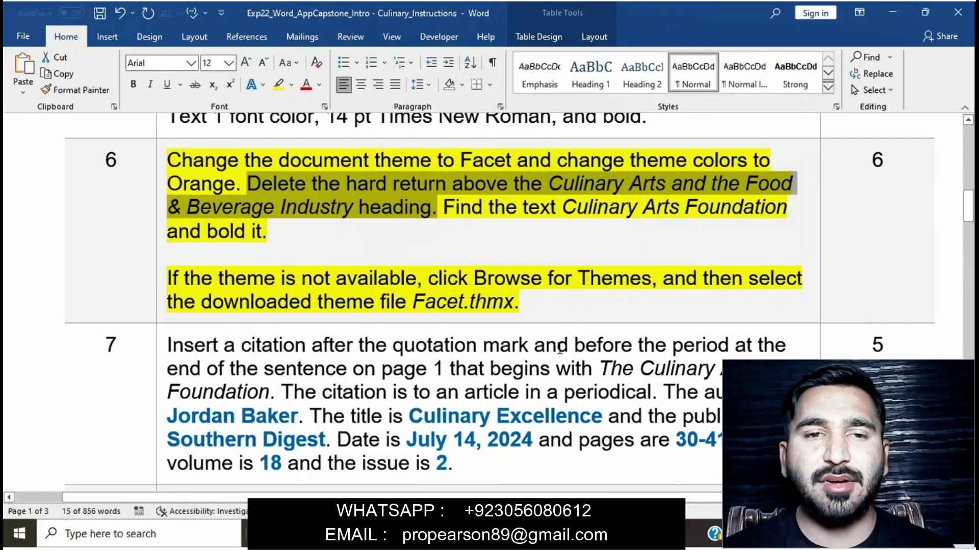
# In the assignment document, try to remove a hard return at "The Art of Culinary Arts" by deleting the first two characters of that heading
pyautogui.moveTo(525, 535)
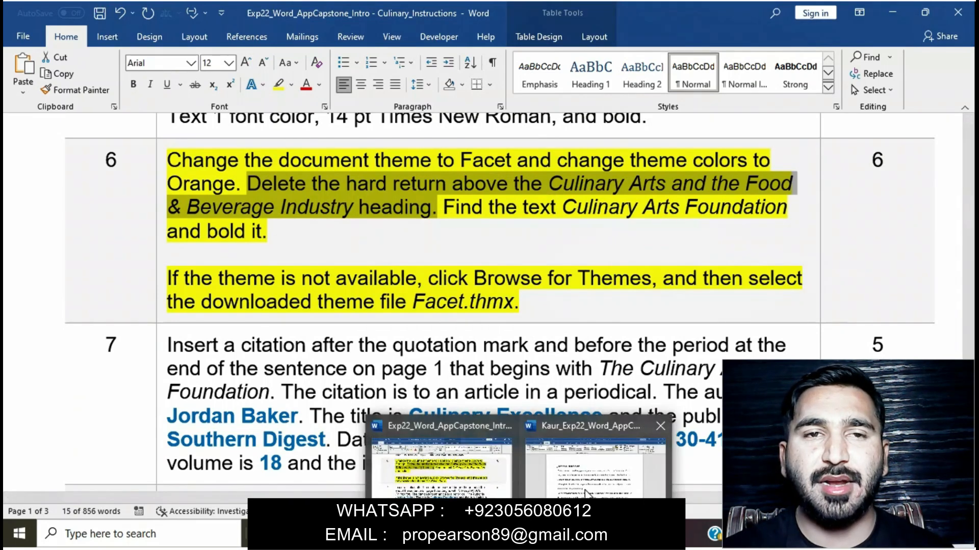
pyautogui.click(584, 488)
pyautogui.click(226, 198)
pyautogui.click(219, 198)
pyautogui.click(219, 199)
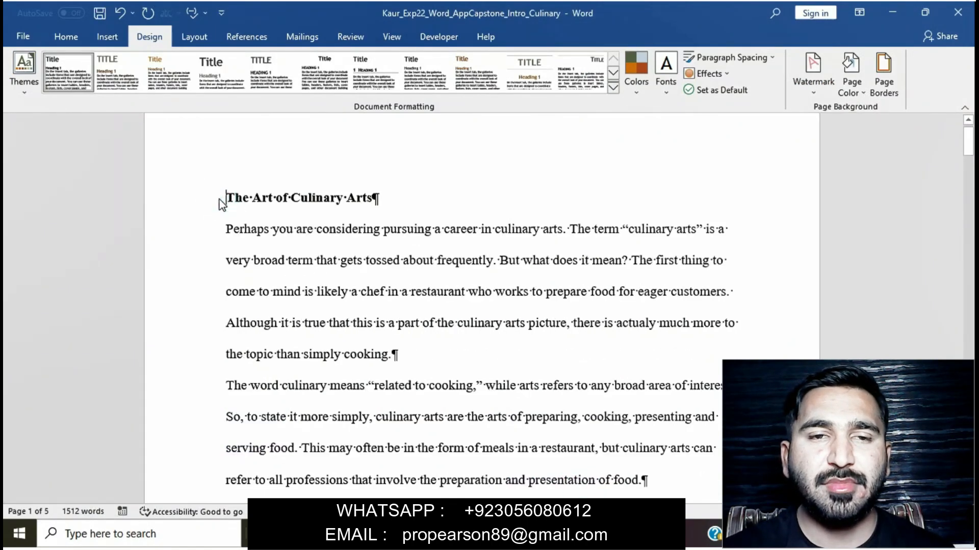
pyautogui.doubleClick(219, 199)
pyautogui.click(219, 199)
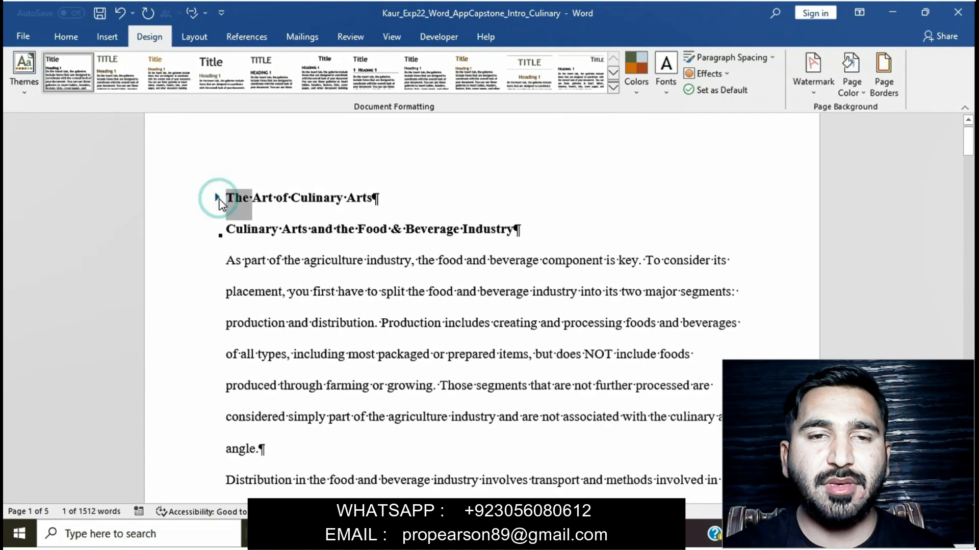
pyautogui.click(218, 198)
pyautogui.click(227, 198)
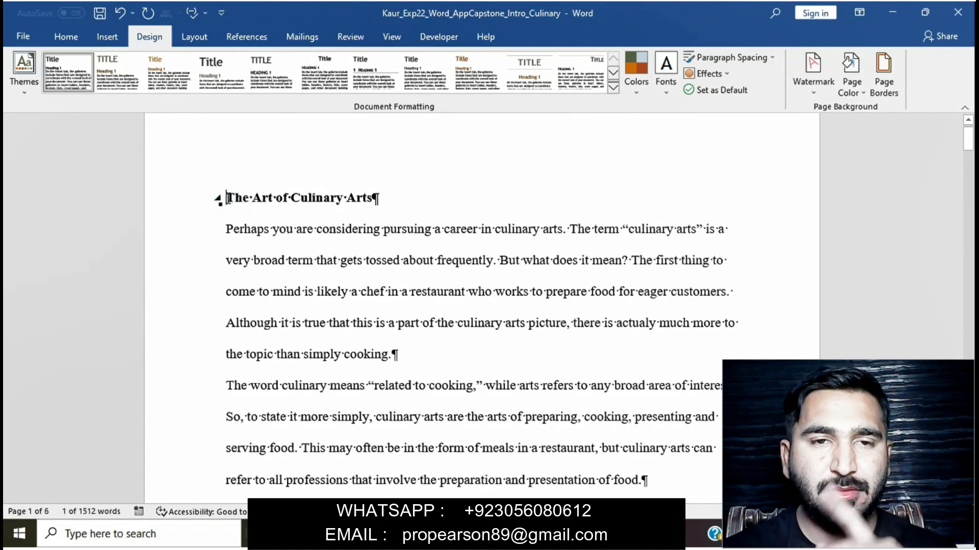
pyautogui.press('Delete')
pyautogui.press('Delete')
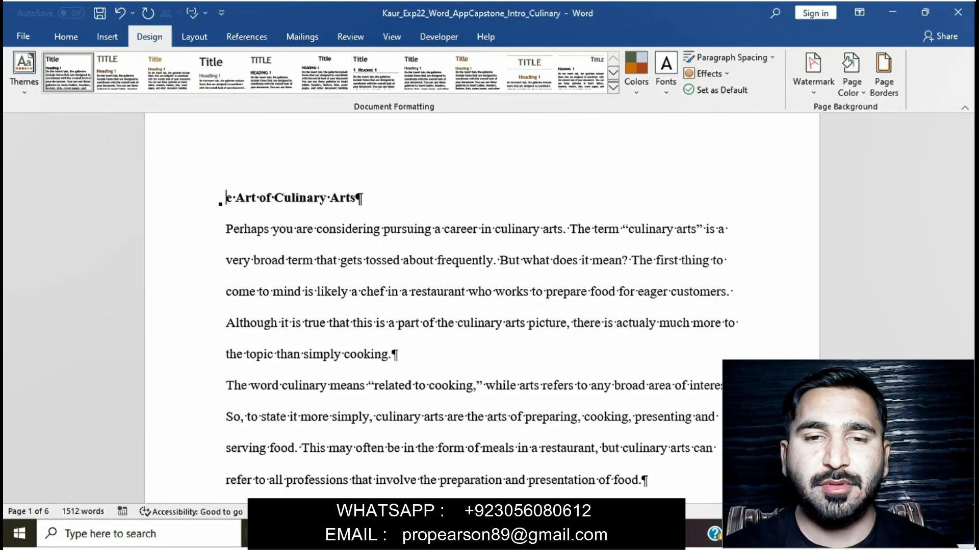
# Return to the instructions document and copy the text "Culinary Arts Foundation" from the step 6 instruction
pyautogui.moveTo(519, 534)
pyautogui.click(466, 488)
pyautogui.moveTo(445, 207); pyautogui.dragTo(701, 217)
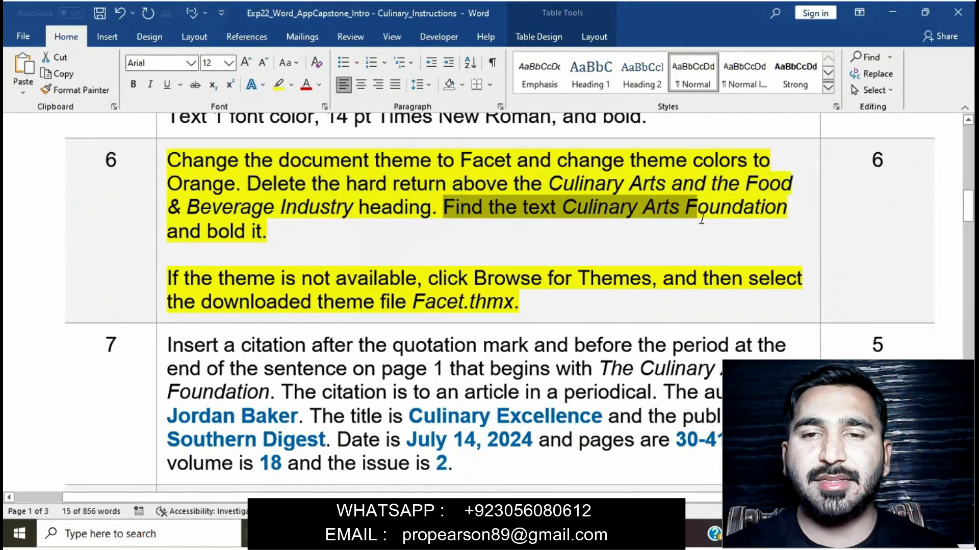
pyautogui.click(701, 217)
pyautogui.moveTo(563, 209); pyautogui.dragTo(744, 209)
pyautogui.hotkey('ctrl', 'c')
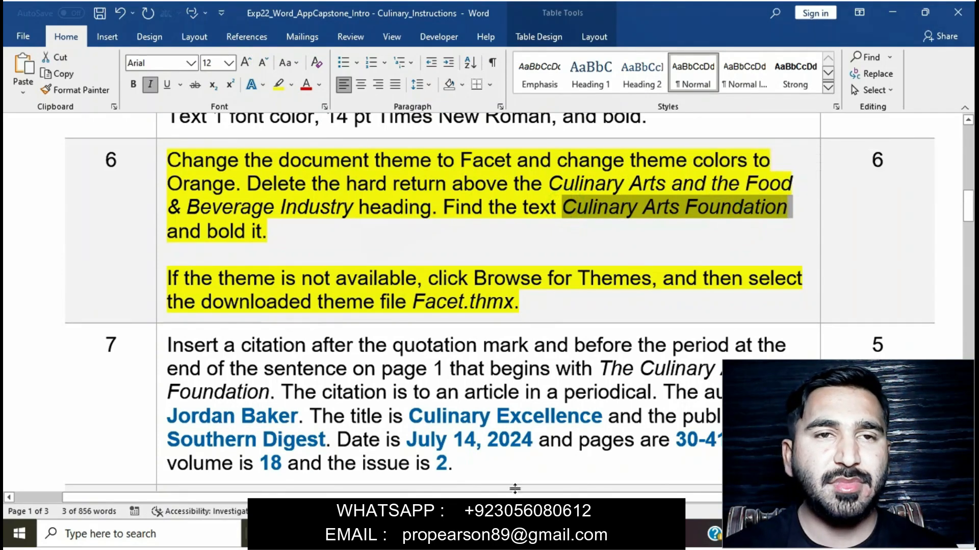
# Search the assignment document for the copied text "Culinary Arts Foundation" without its trailing space, and close the search once the text is located
pyautogui.moveTo(520, 535)
pyautogui.click(571, 486)
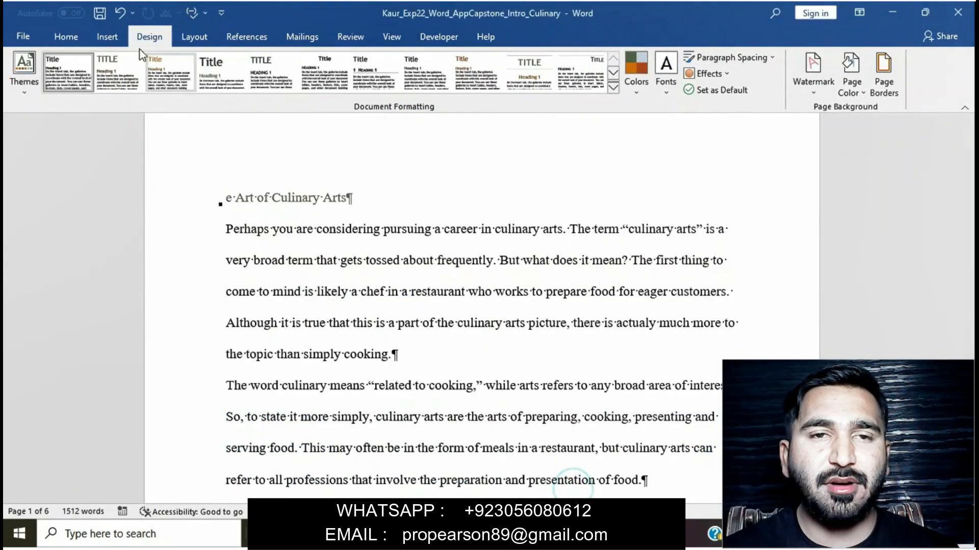
pyautogui.click(66, 36)
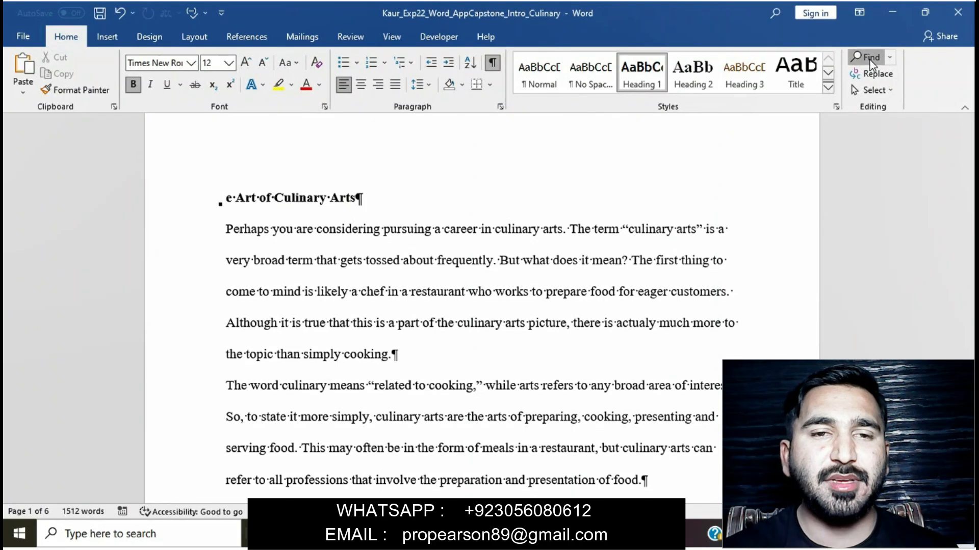
pyautogui.click(870, 61)
pyautogui.hotkey('ctrl', 'v')
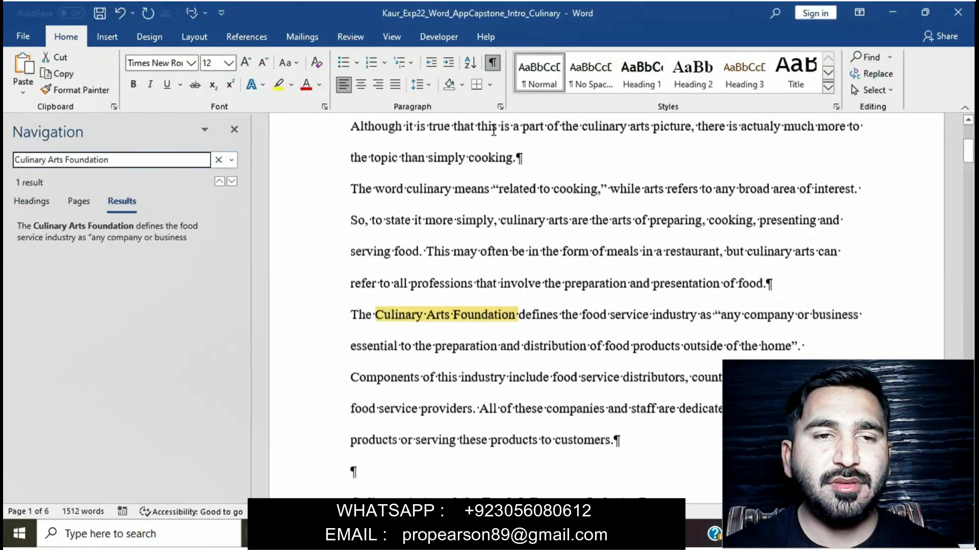
pyautogui.press('BackSpace')
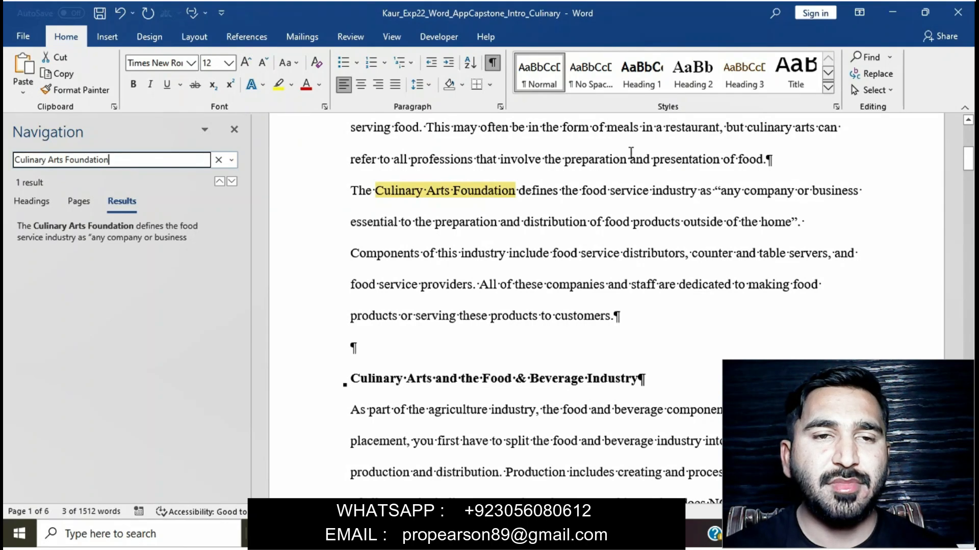
pyautogui.click(376, 193)
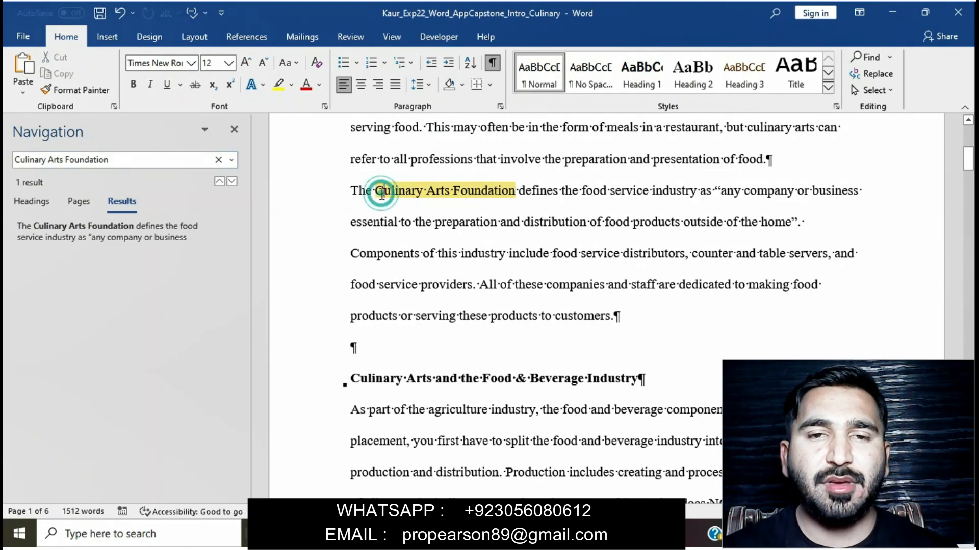
pyautogui.click(234, 129)
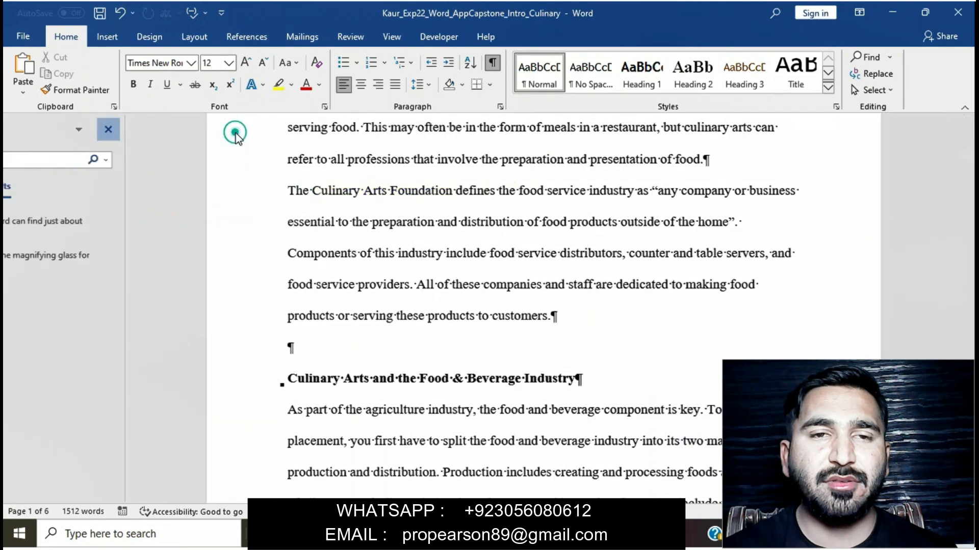
# Bold the text "Culinary Arts Foundation" in the assignment document's body paragraph, rechecking the step 6 instruction
pyautogui.moveTo(256, 193); pyautogui.dragTo(371, 185)
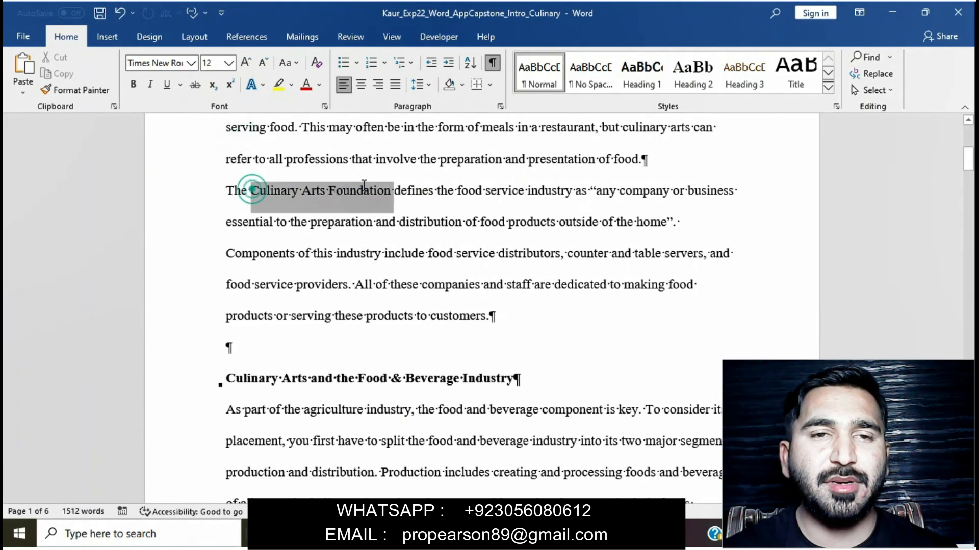
pyautogui.click(372, 185)
pyautogui.moveTo(252, 192); pyautogui.dragTo(390, 193)
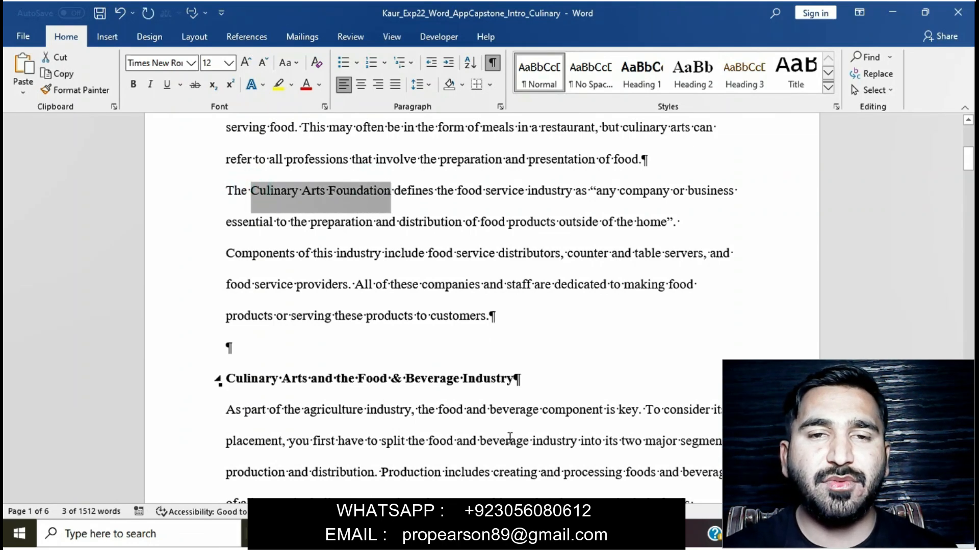
pyautogui.moveTo(518, 535)
pyautogui.click(442, 464)
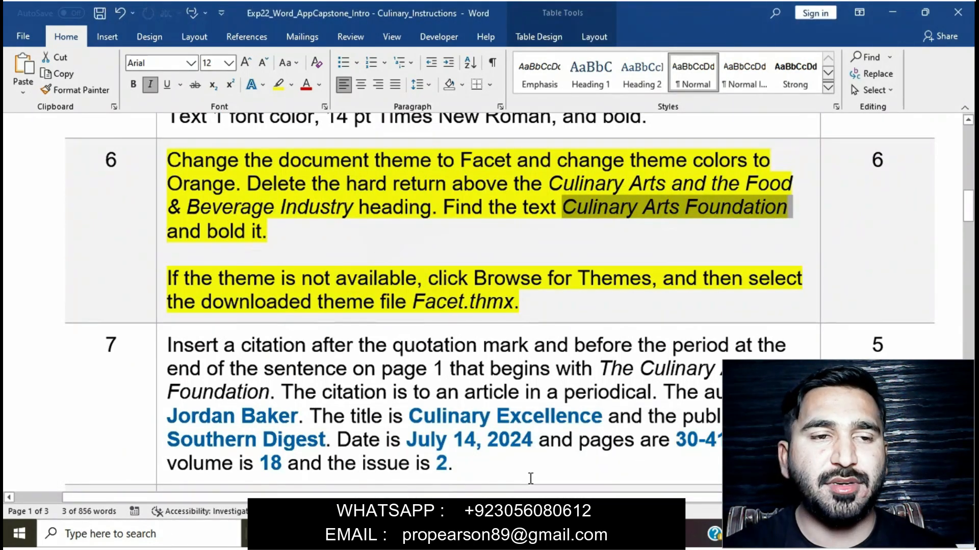
pyautogui.moveTo(518, 535)
pyautogui.click(585, 475)
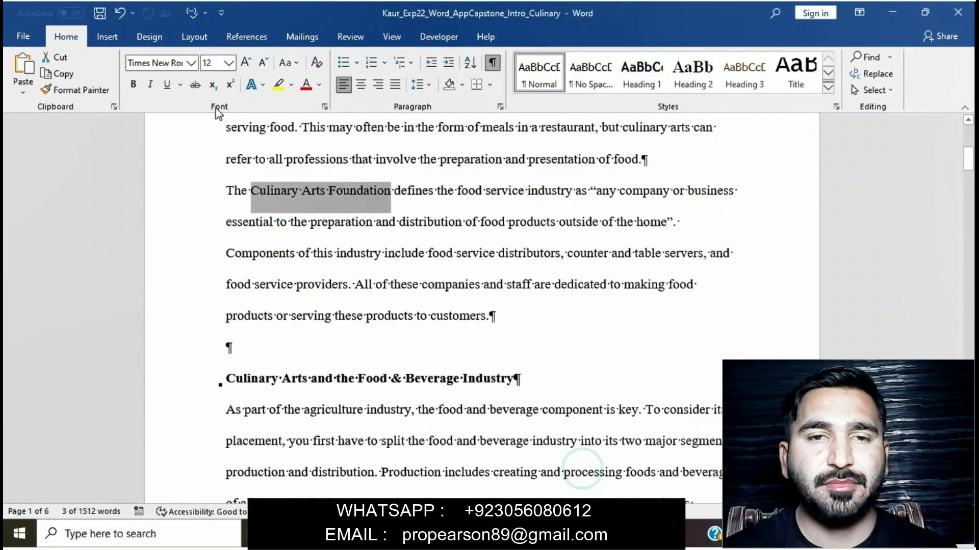
pyautogui.click(139, 85)
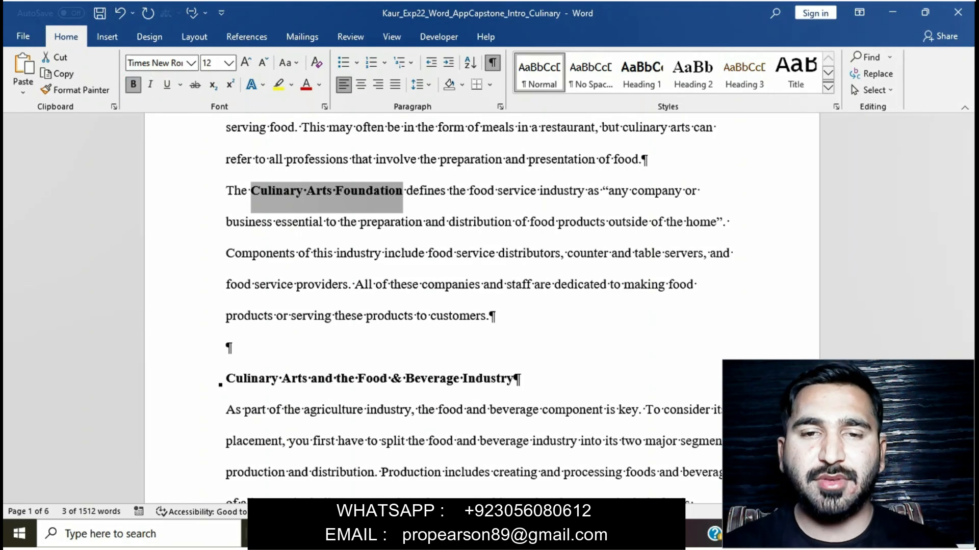
# Return to the instructions document, clear the yellow highlight from the step 6 instruction, and move on to step 7
pyautogui.click(591, 464)
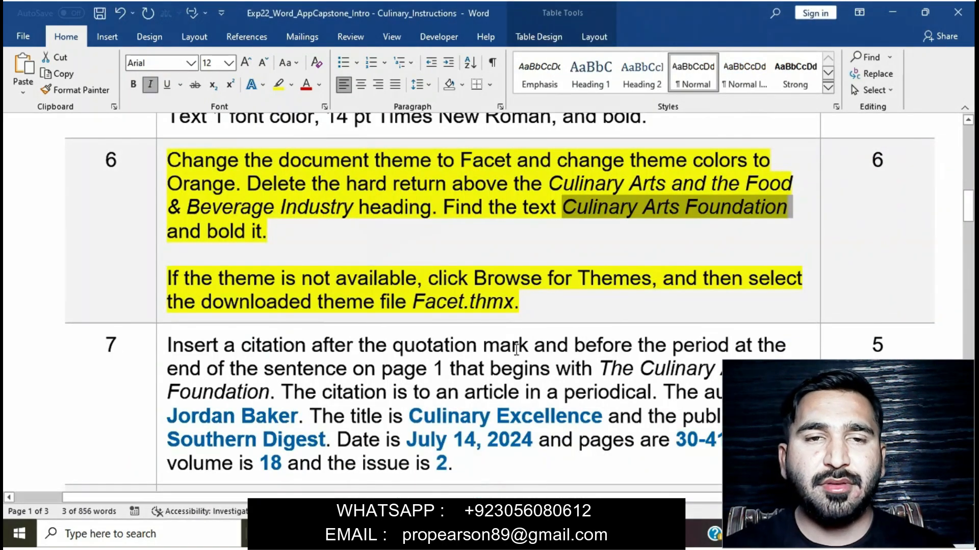
pyautogui.click(556, 222)
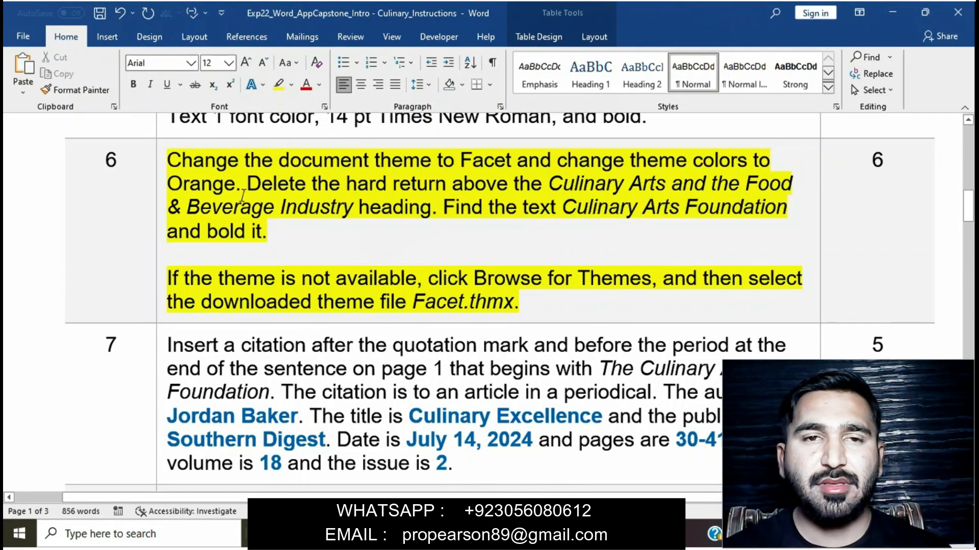
pyautogui.click(161, 166)
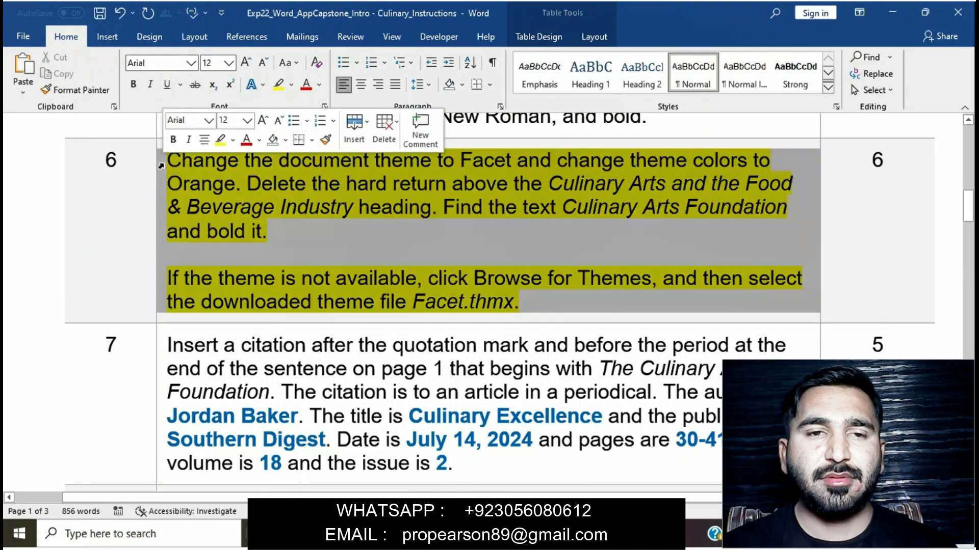
pyautogui.click(219, 140)
pyautogui.scroll(-2, 352, 234)
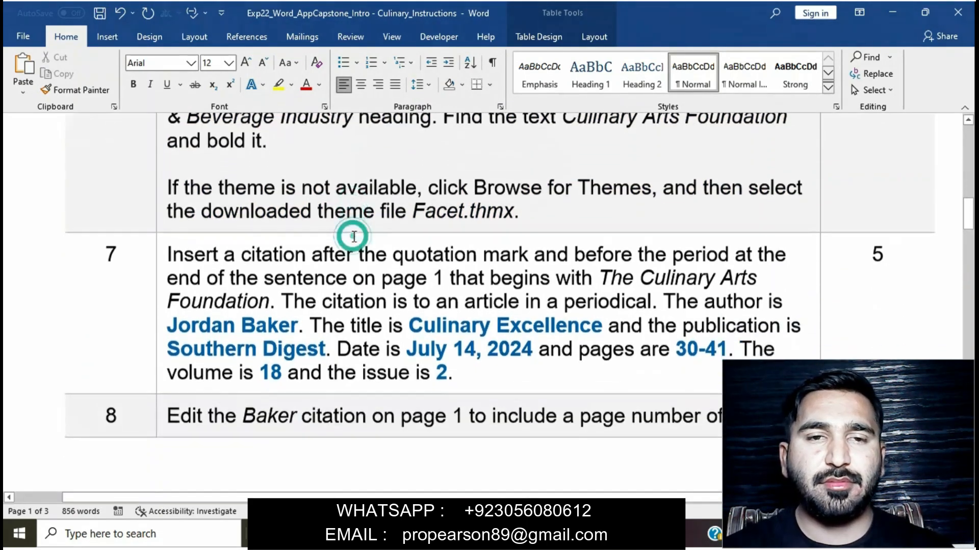
# Highlight the whole step 7 instruction in yellow in the instructions document and read through its citation details
pyautogui.click(154, 187)
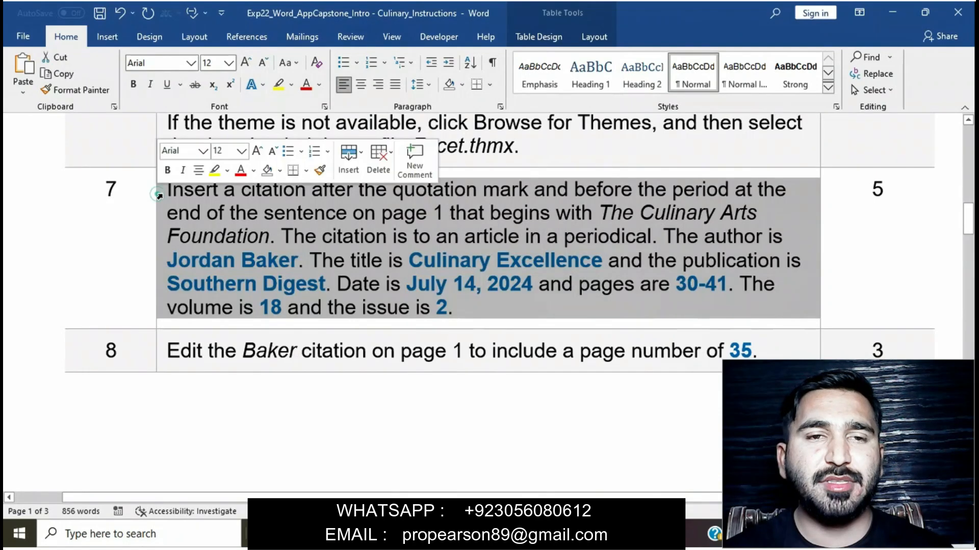
pyautogui.click(213, 171)
pyautogui.click(284, 276)
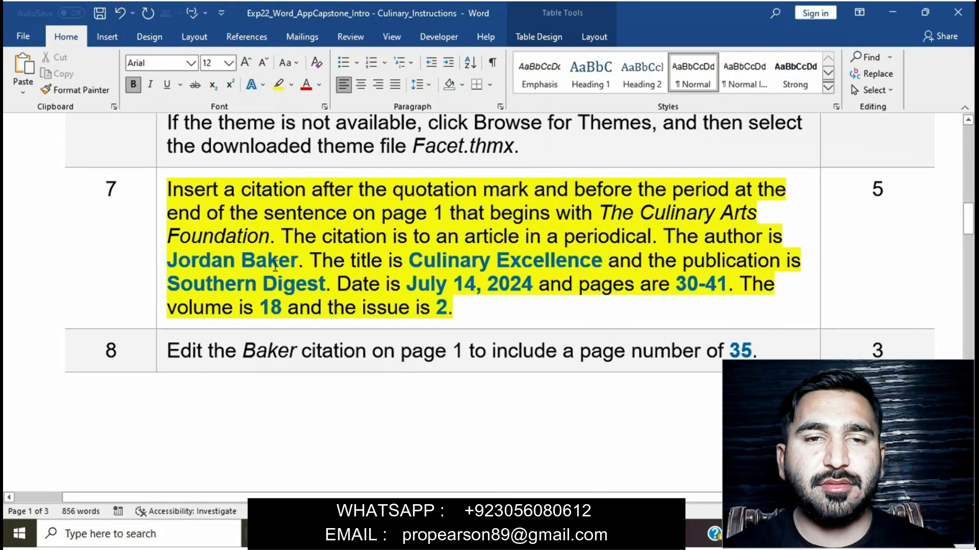
pyautogui.click(157, 189)
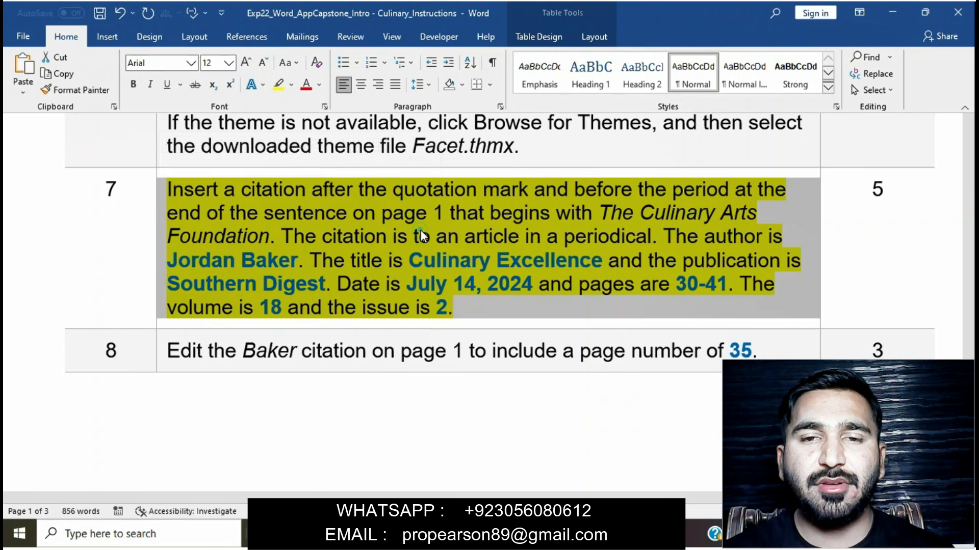
pyautogui.click(420, 230)
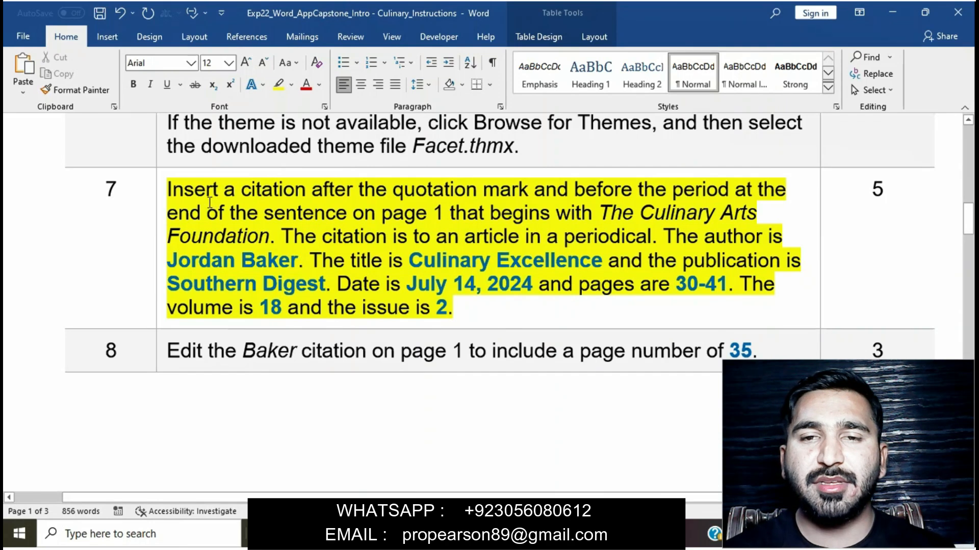
# Check the required citation position against the assignment document, then copy "The Culinary Arts Foundation" from the step 7 instruction
pyautogui.moveTo(168, 190); pyautogui.dragTo(515, 196)
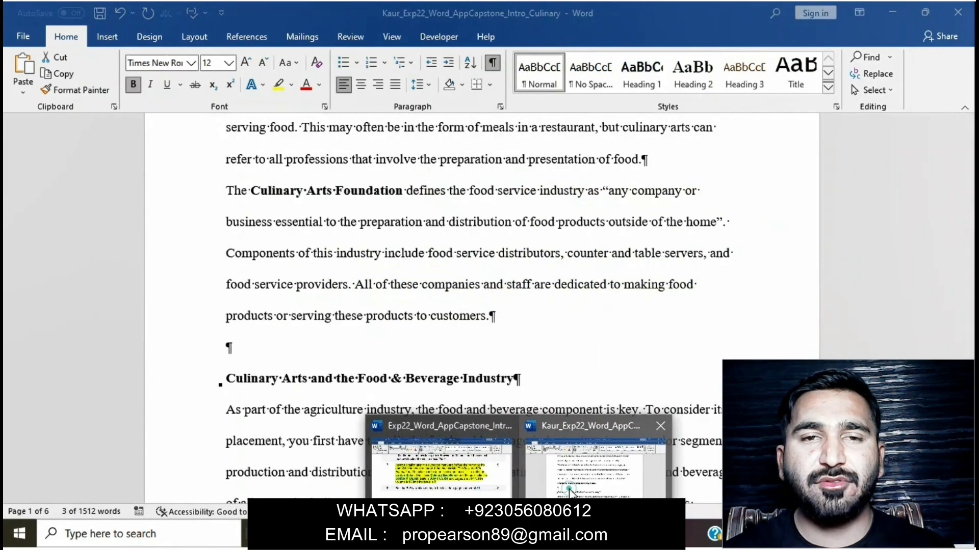
pyautogui.click(570, 494)
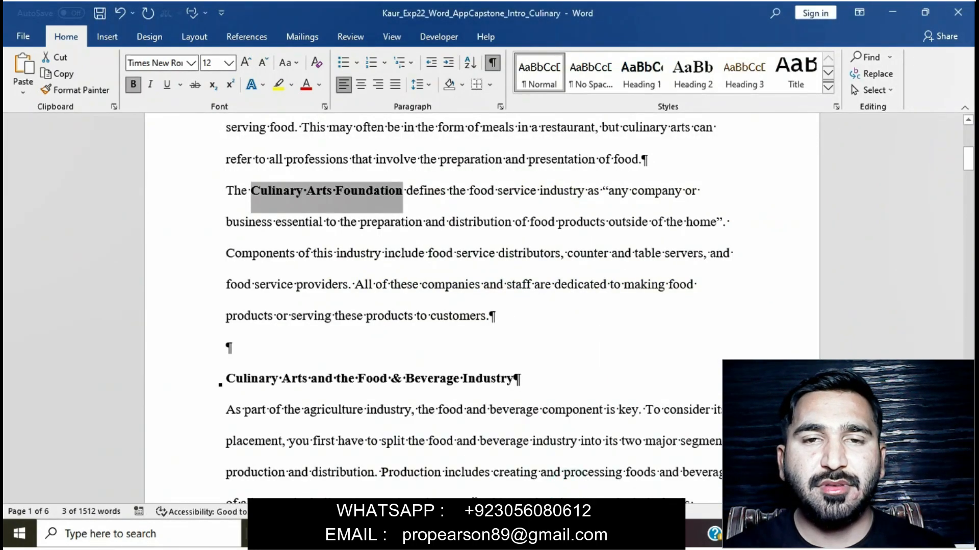
pyautogui.moveTo(484, 535)
pyautogui.click(485, 483)
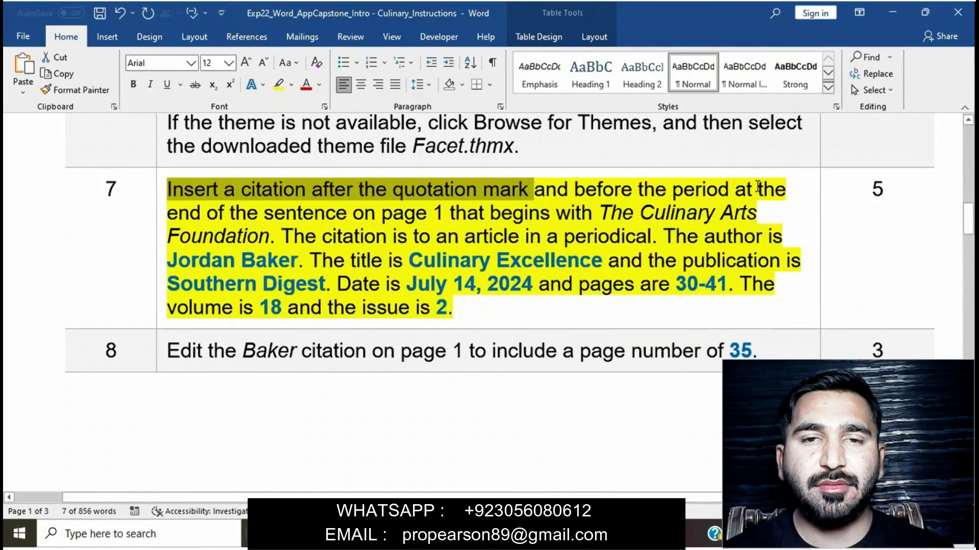
pyautogui.click(493, 216)
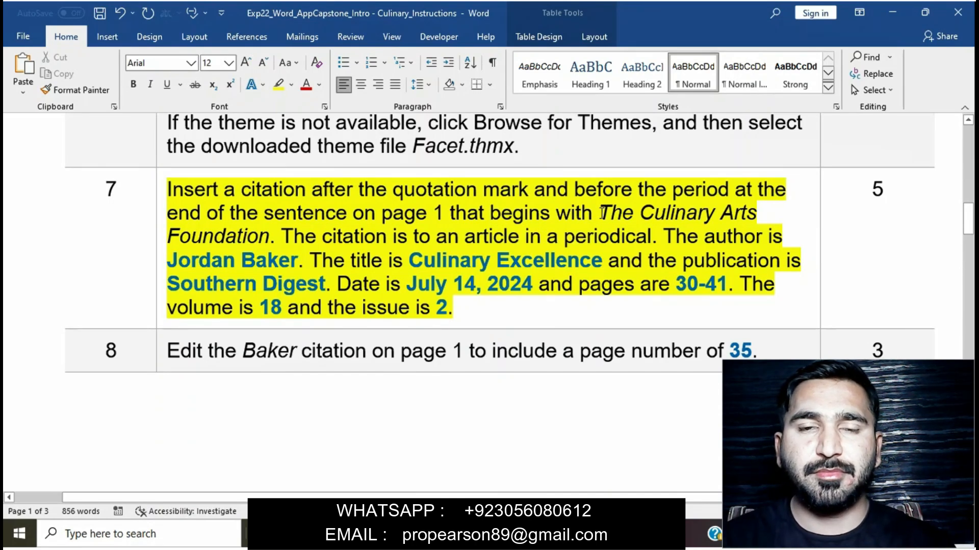
pyautogui.moveTo(601, 213); pyautogui.dragTo(271, 236)
pyautogui.hotkey('ctrl', 'c')
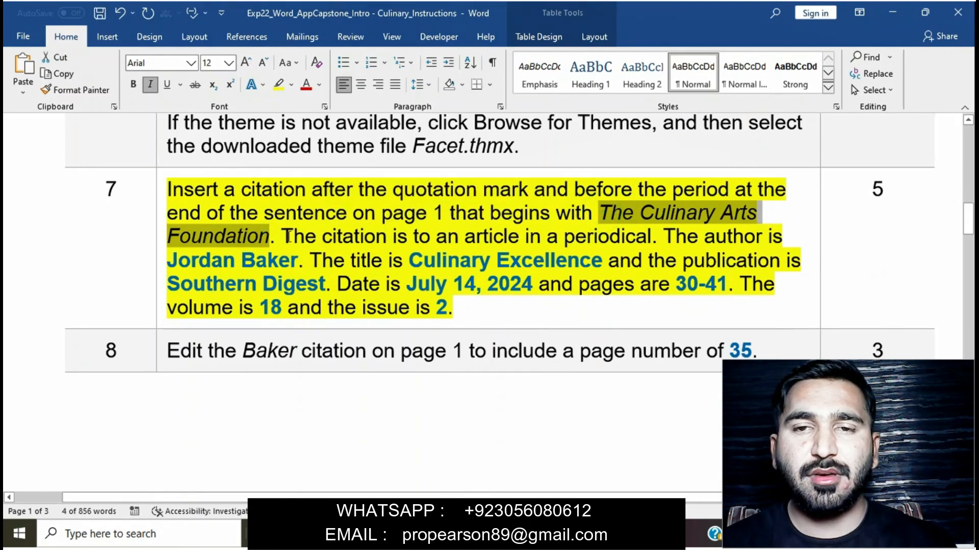
# Search the assignment document for "The Culinary Arts Foundation", place the insertion point between that sentence's closing quotation mark and period, and close the search
pyautogui.click(521, 534)
pyautogui.click(592, 485)
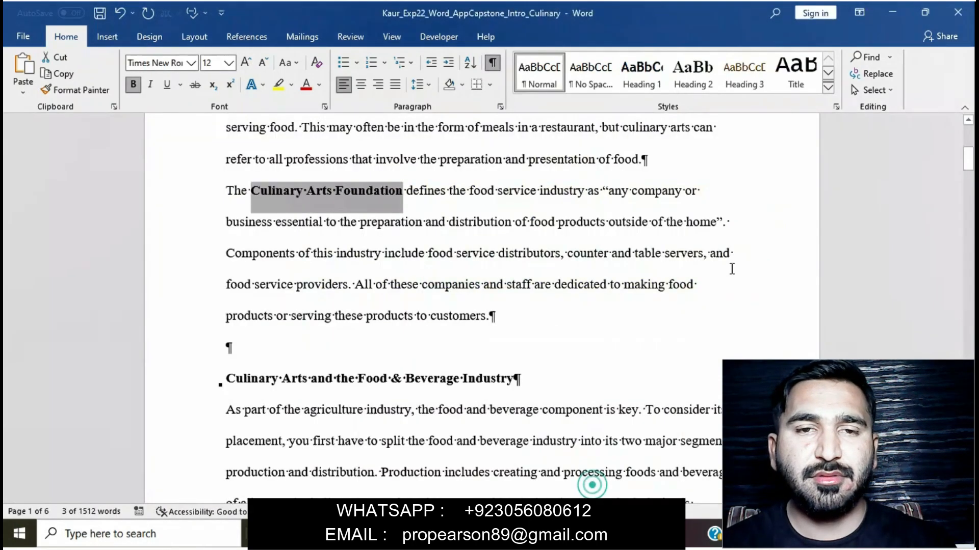
pyautogui.click(867, 57)
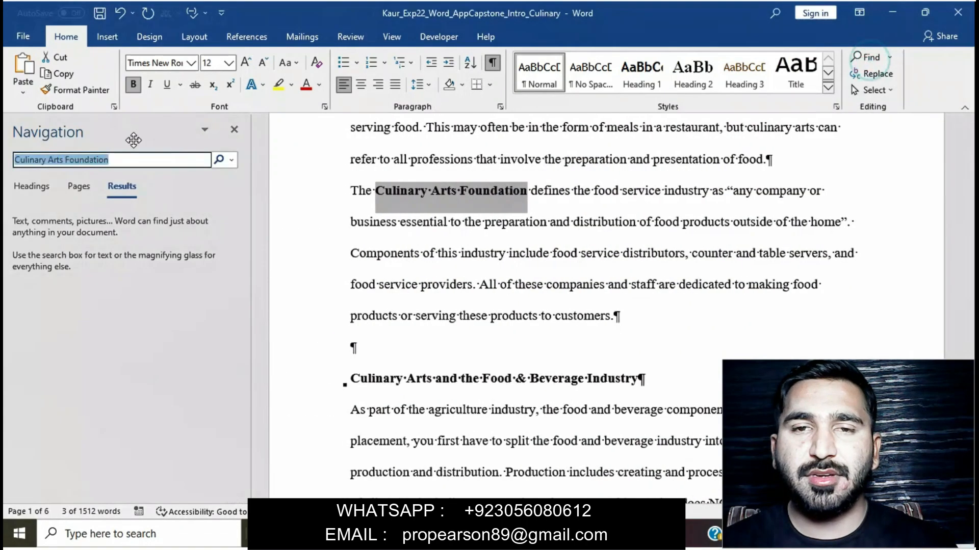
pyautogui.hotkey('ctrl', 'v')
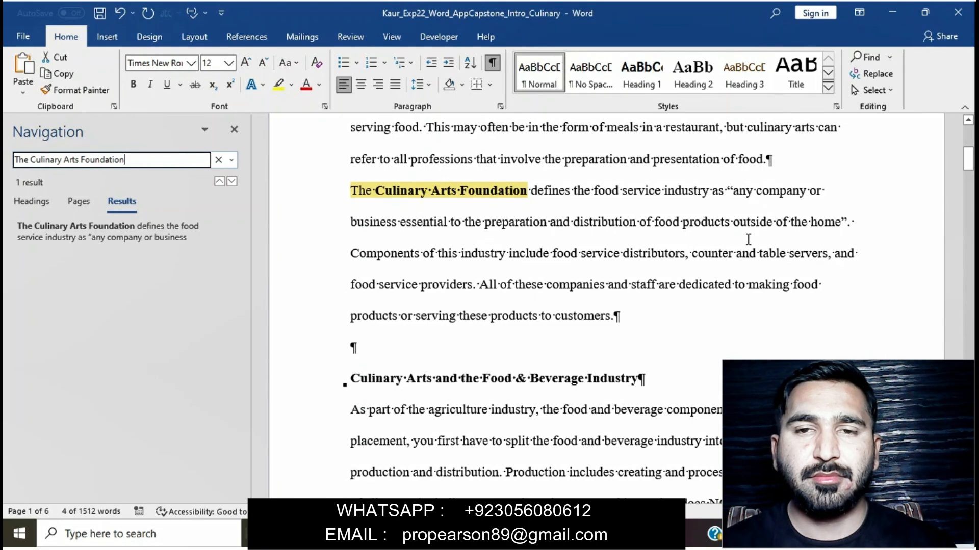
pyautogui.click(844, 222)
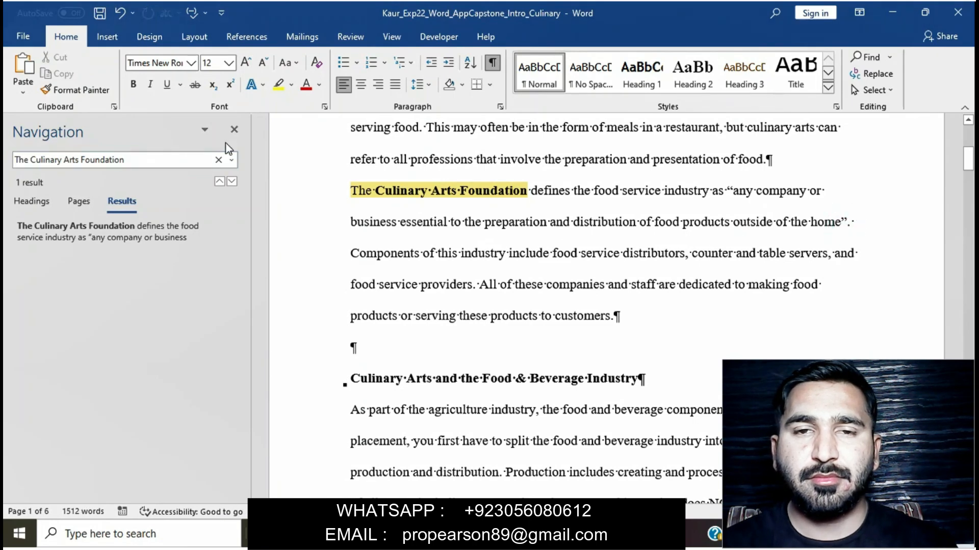
pyautogui.click(235, 130)
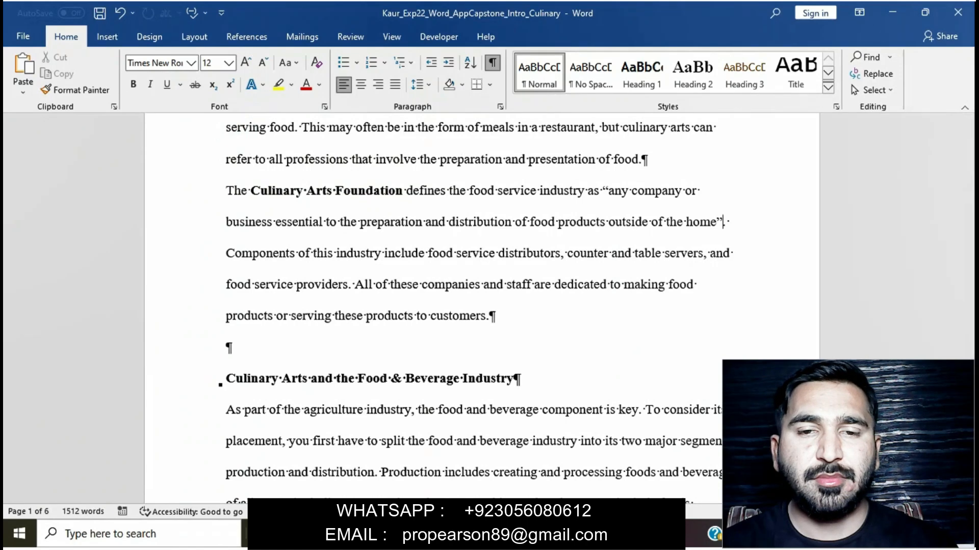
# Recheck the citation type in step 7 and start a new citation source of type Article in a Periodical in the assignment document
pyautogui.click(443, 446)
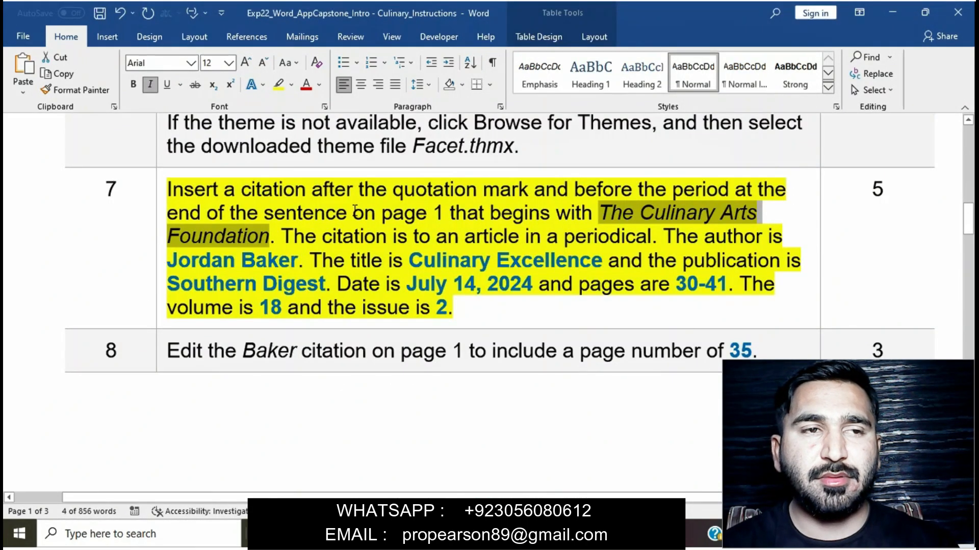
pyautogui.click(413, 236)
pyautogui.moveTo(288, 236); pyautogui.dragTo(651, 236)
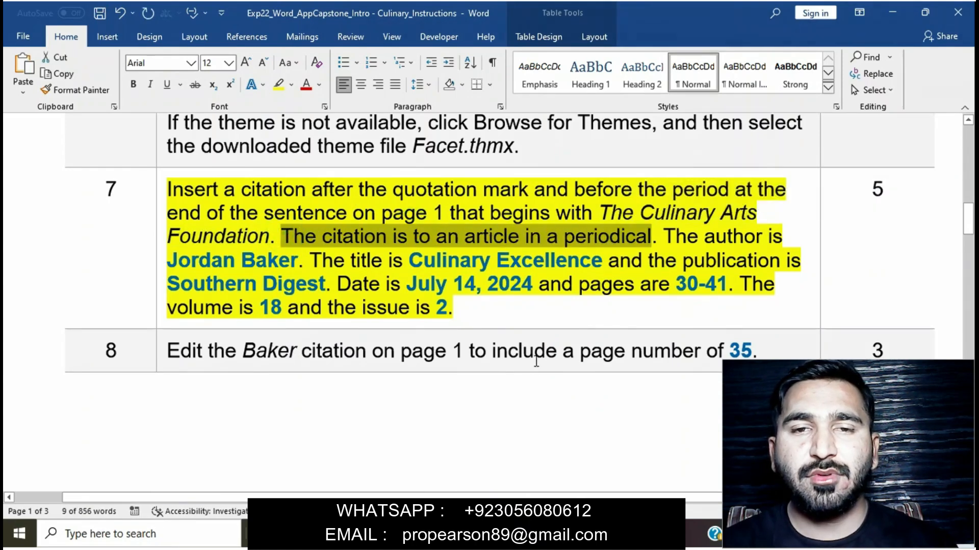
pyautogui.moveTo(525, 536)
pyautogui.click(579, 479)
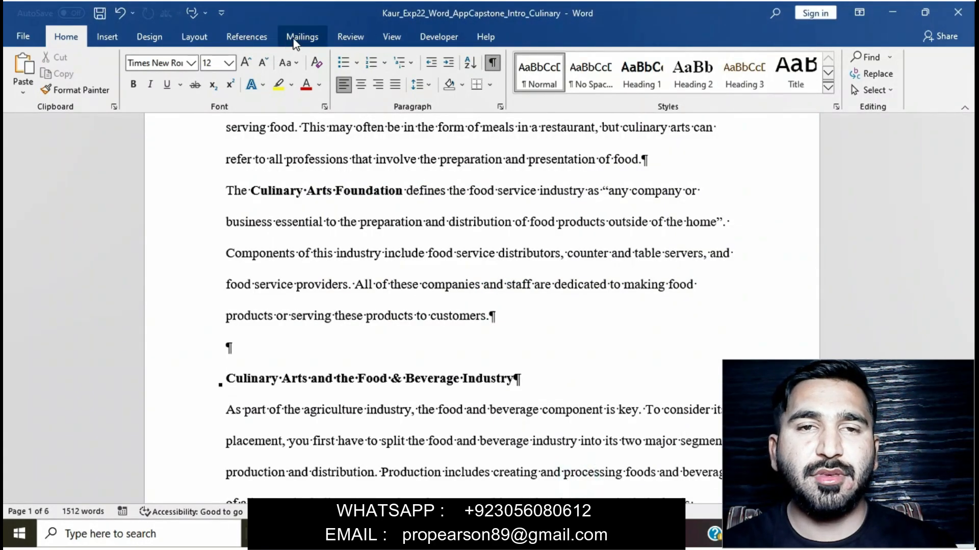
pyautogui.click(252, 37)
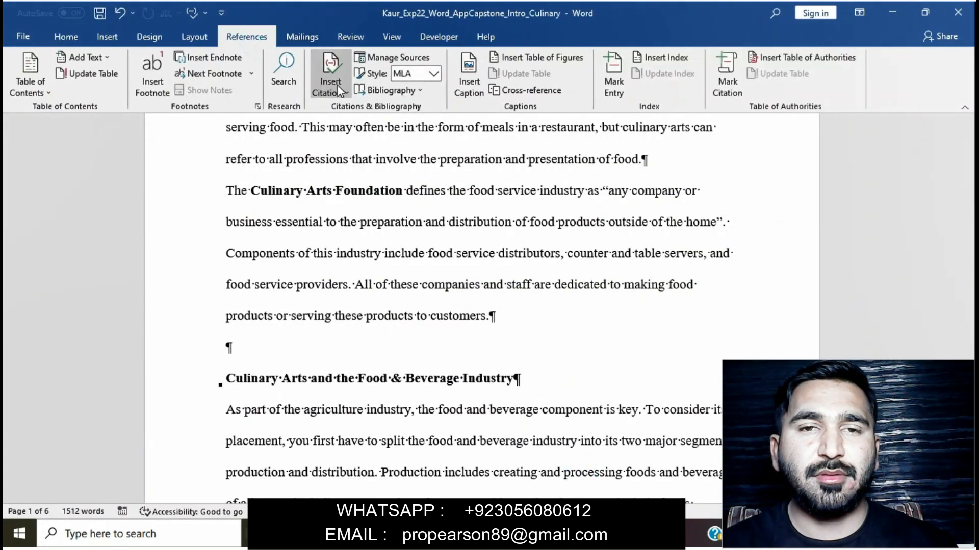
pyautogui.click(337, 86)
pyautogui.click(363, 182)
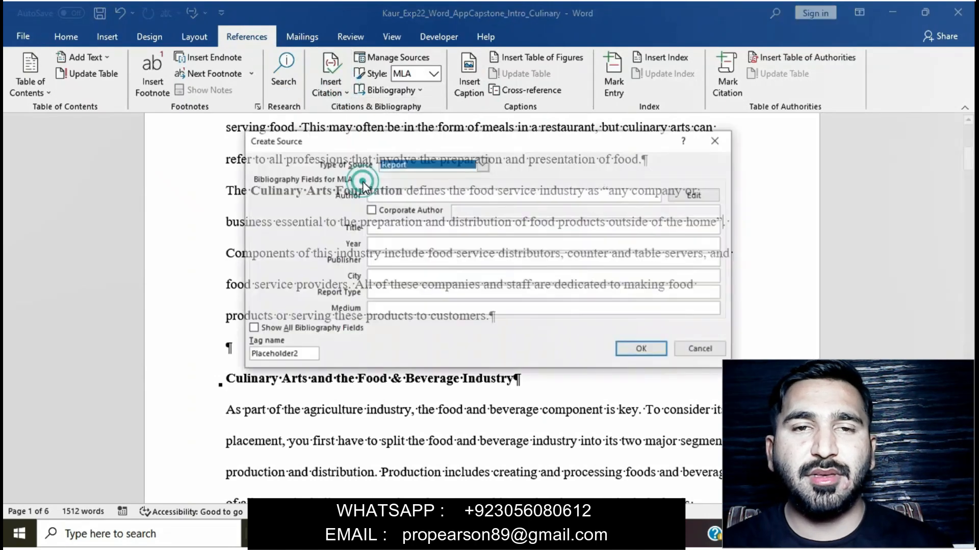
pyautogui.click(482, 164)
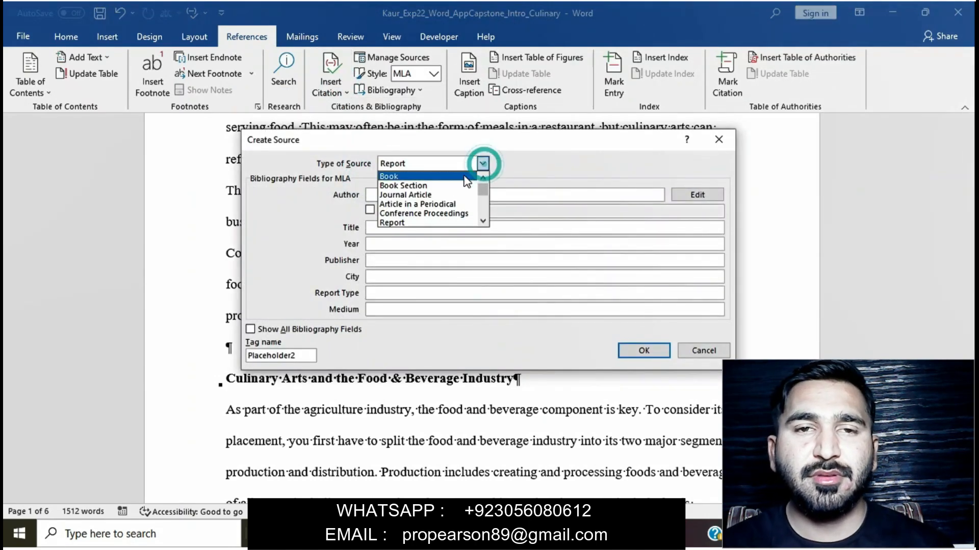
pyautogui.click(436, 204)
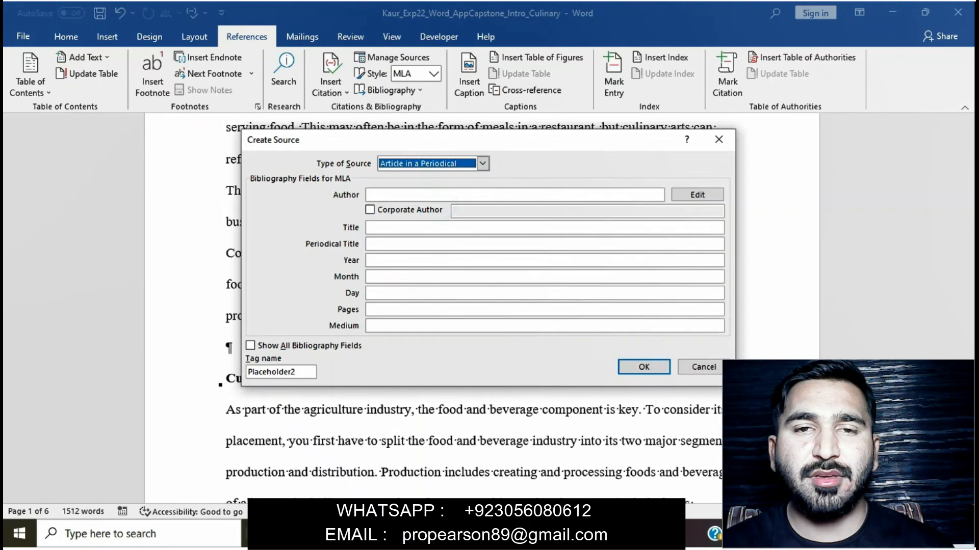
# Enter the author's full name for the new source, checking its spelling against the step 7 instruction
pyautogui.moveTo(519, 533)
pyautogui.moveTo(494, 495)
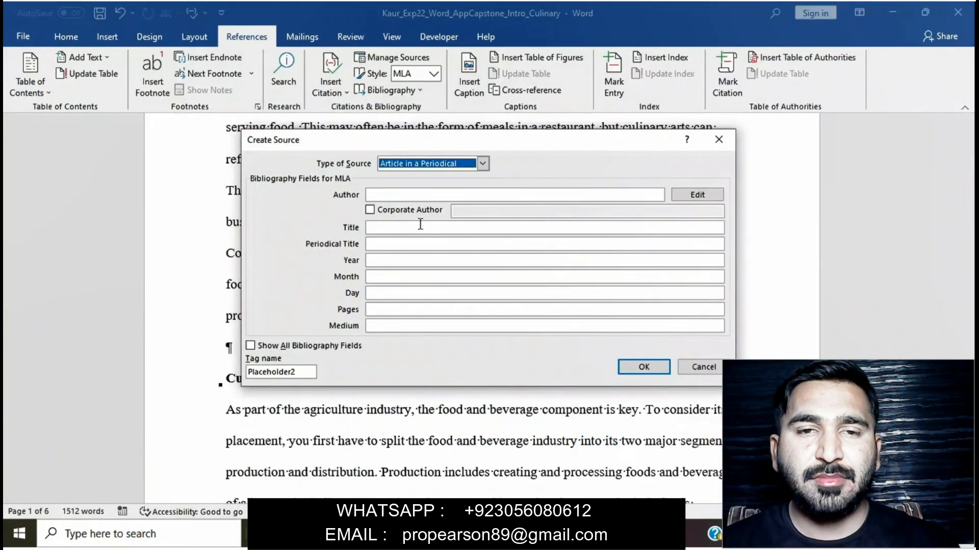
pyautogui.click(399, 194)
pyautogui.write('Jor')
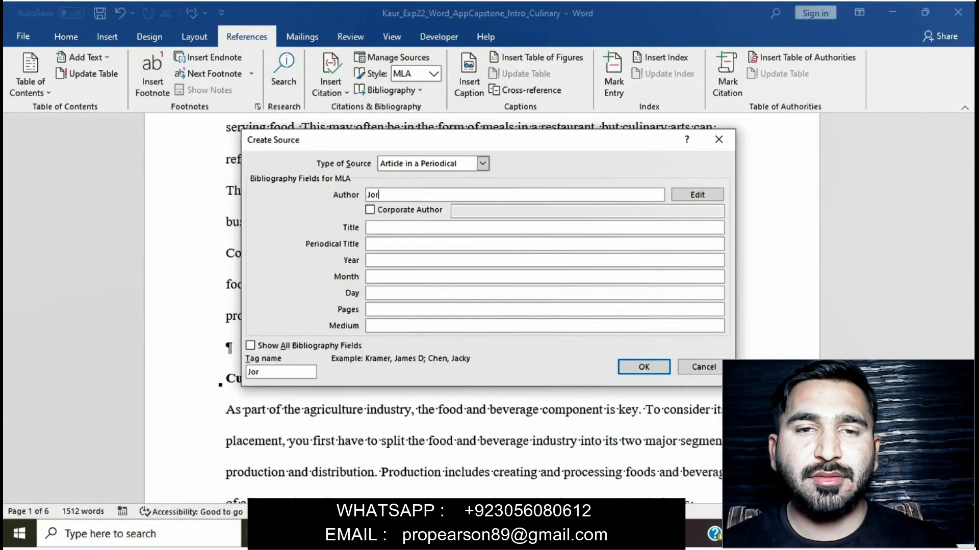
pyautogui.write('den')
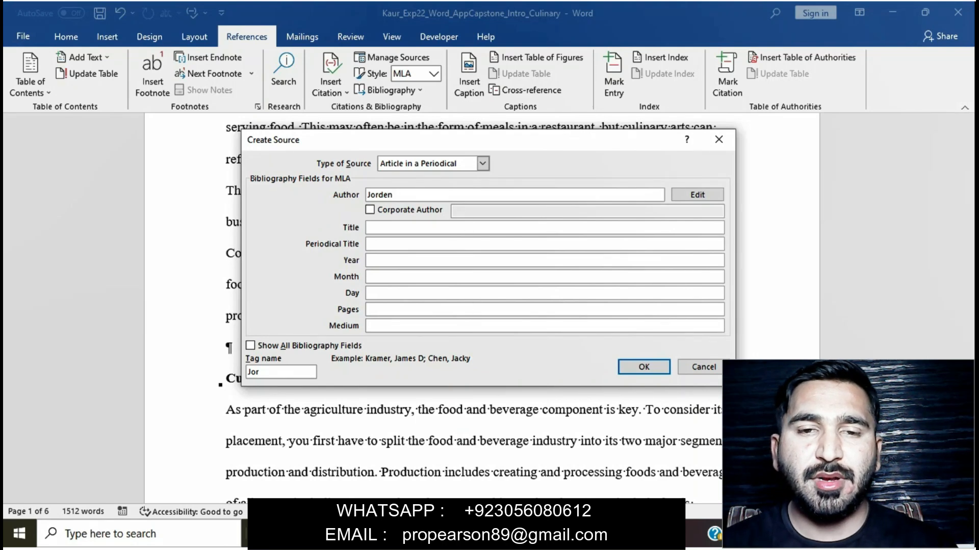
pyautogui.click(468, 479)
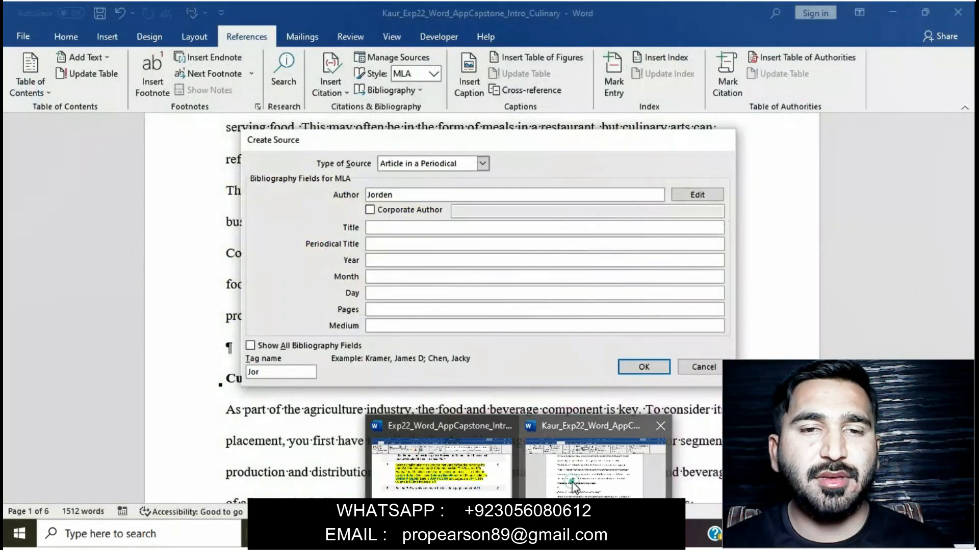
pyautogui.click(596, 469)
pyautogui.press('BackSpace')
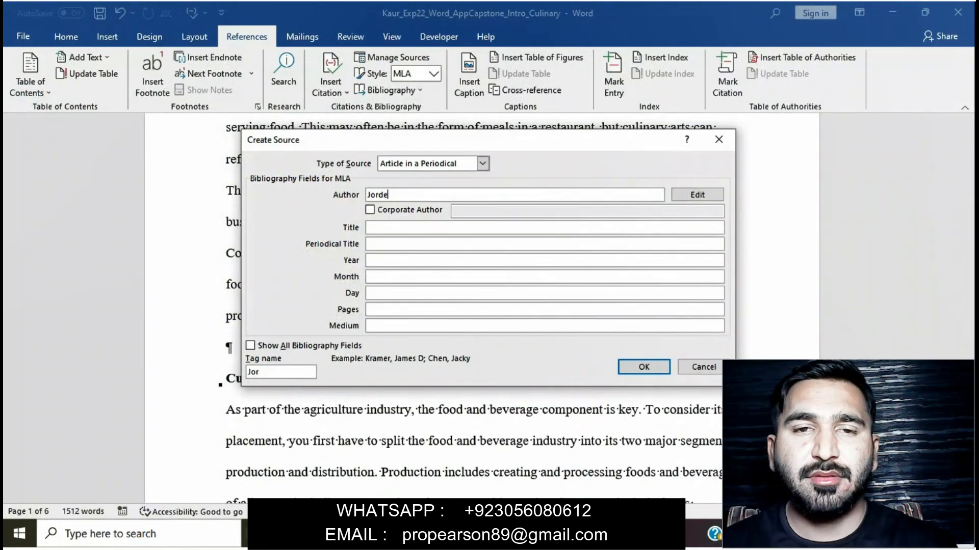
pyautogui.write('an')
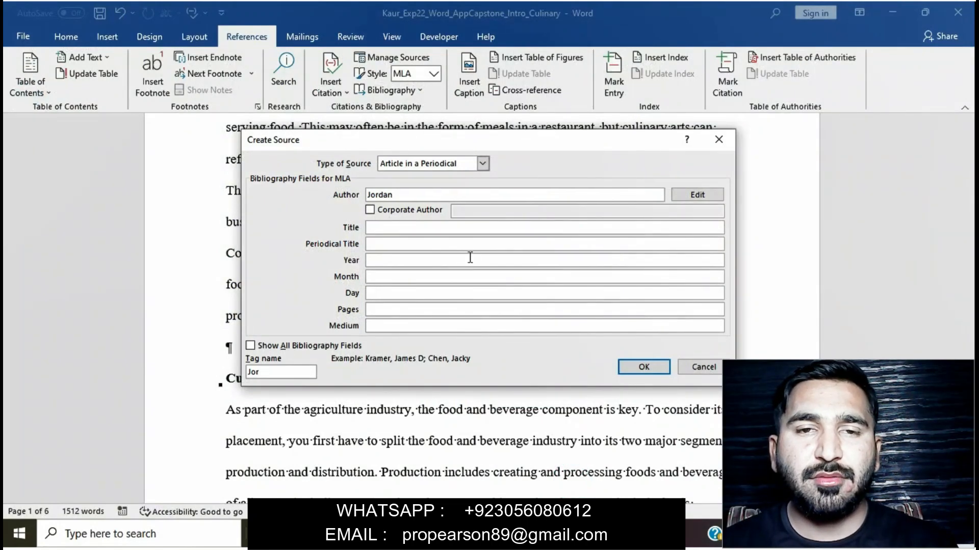
pyautogui.moveTo(519, 533)
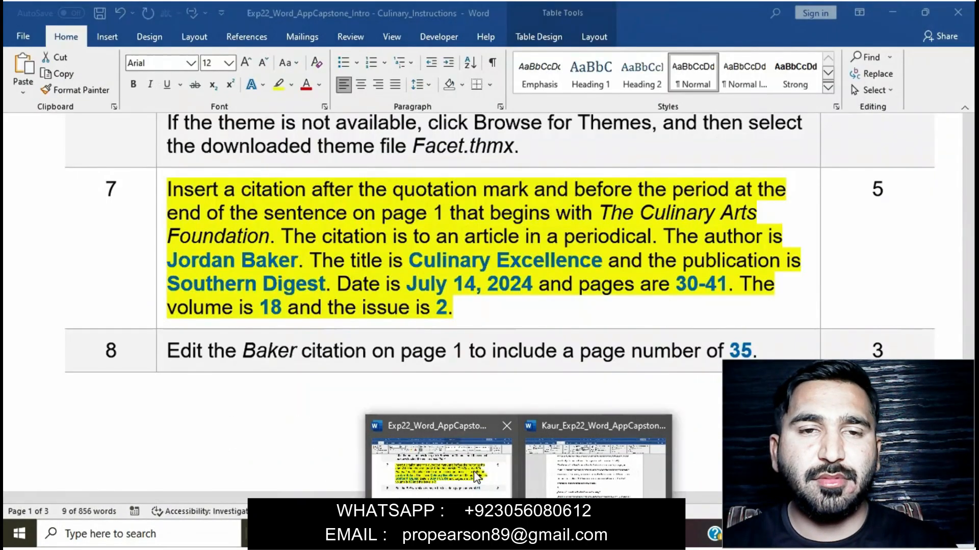
pyautogui.click(533, 467)
pyautogui.write('Baker')
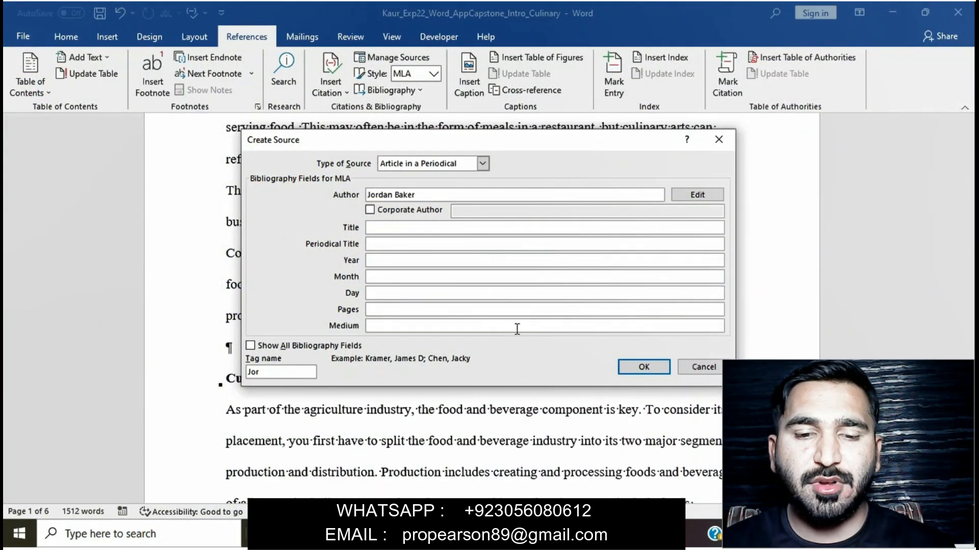
# Set the source's title to "Culinary Excellence", checking the wording against the step 7 instruction
pyautogui.moveTo(519, 534)
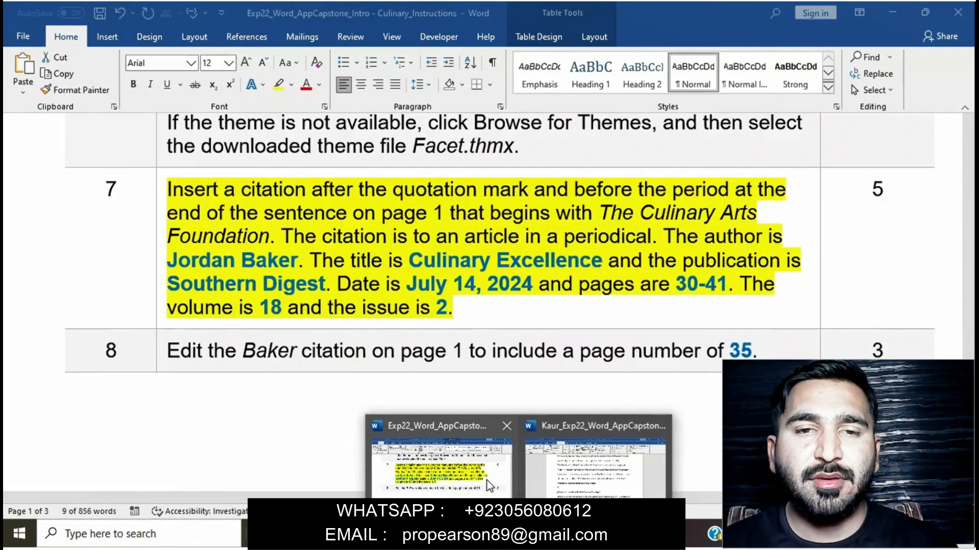
pyautogui.click(547, 477)
pyautogui.click(423, 227)
pyautogui.write('Cu')
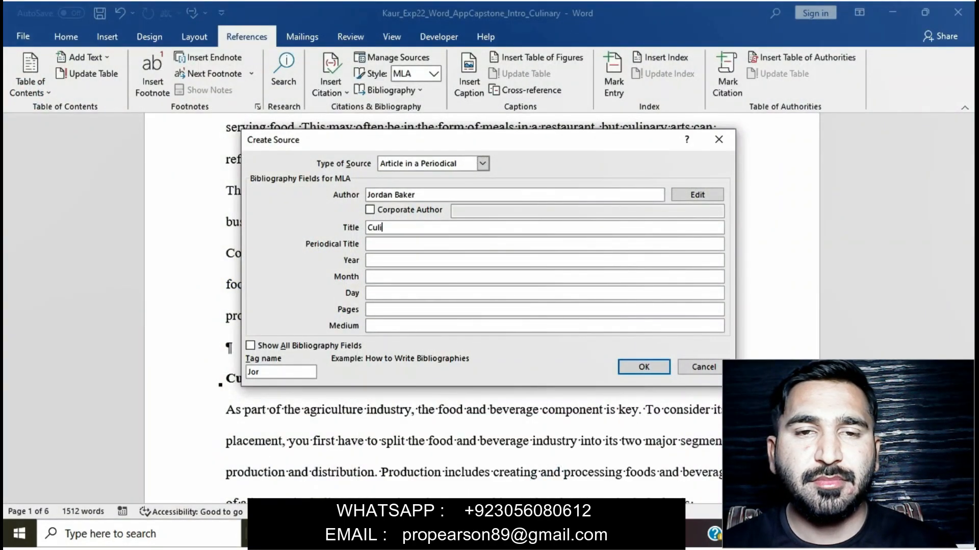
pyautogui.write('li')
pyautogui.moveTo(519, 534)
pyautogui.moveTo(477, 487)
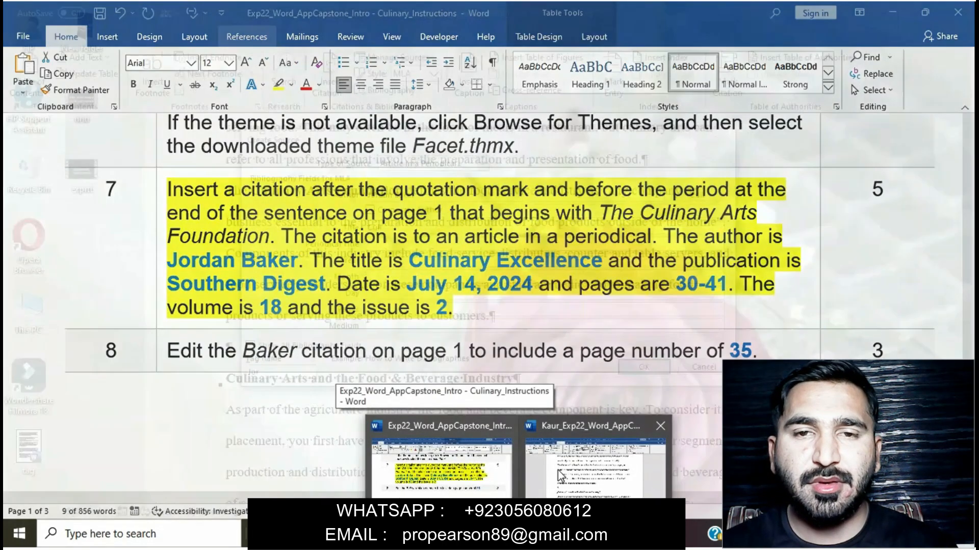
pyautogui.click(561, 469)
pyautogui.write('nary')
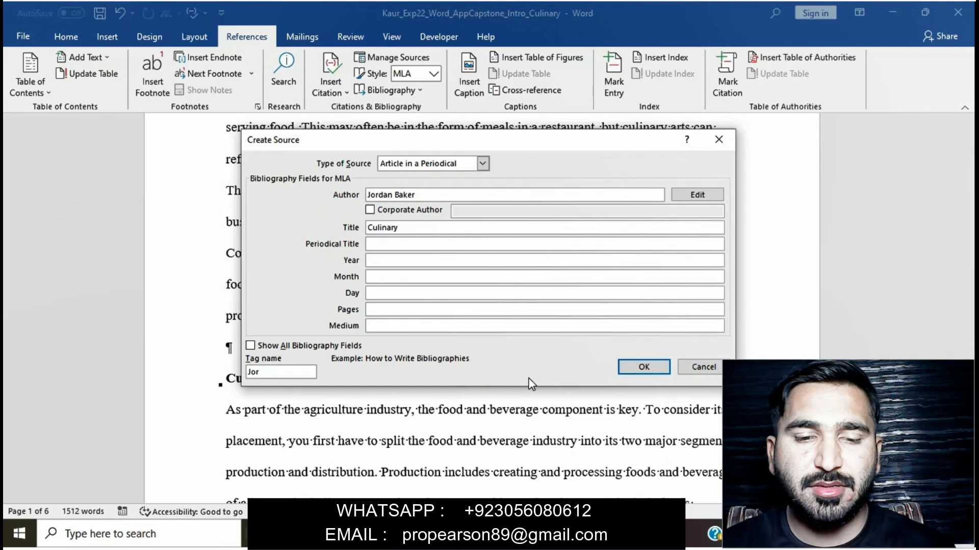
pyautogui.moveTo(519, 534)
pyautogui.moveTo(469, 468)
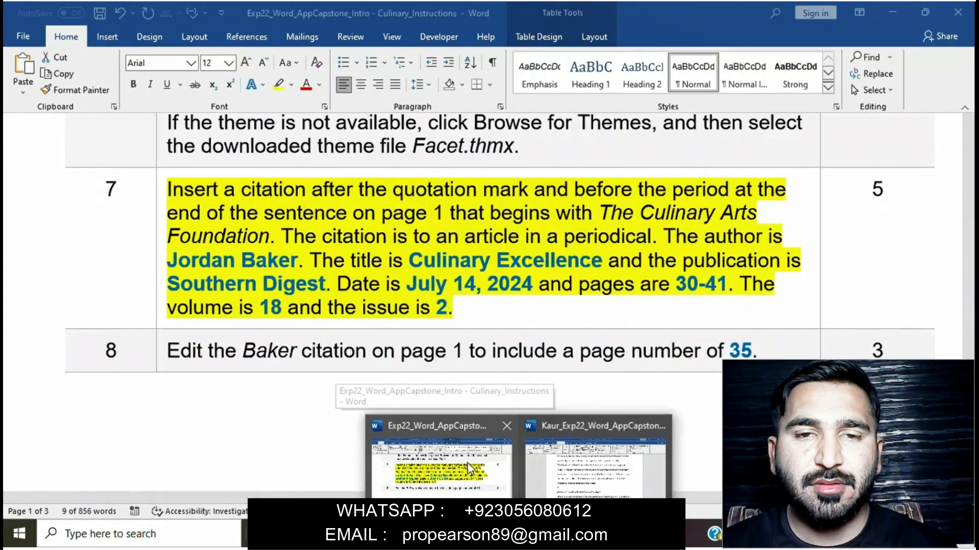
pyautogui.click(569, 458)
pyautogui.write('Excellence')
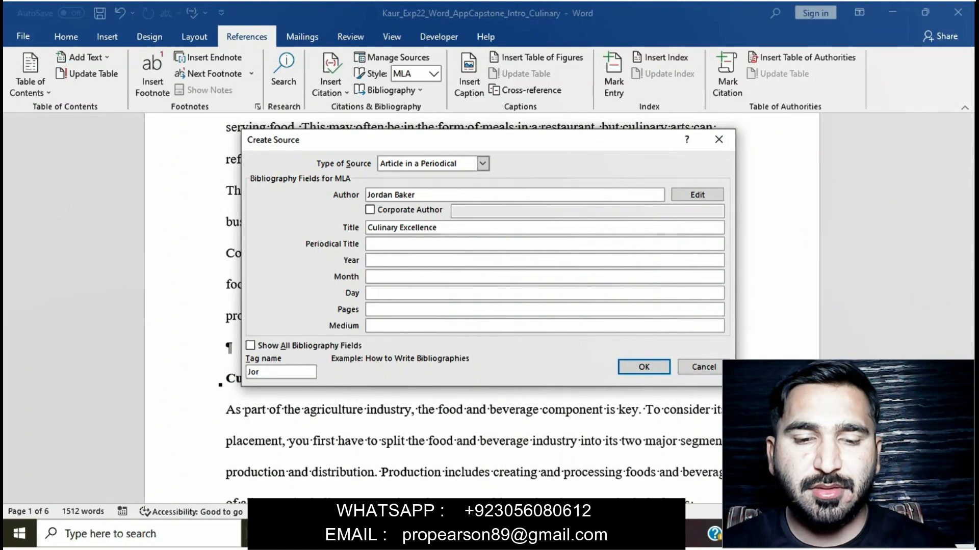
# Recheck the publication details in the step 7 instruction and show all bibliography fields for the new source
pyautogui.click(444, 244)
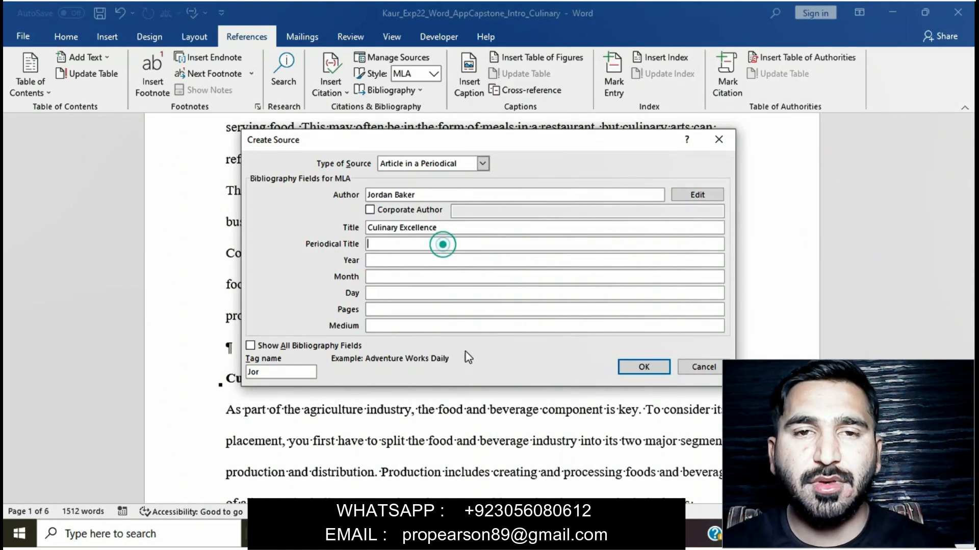
pyautogui.click(443, 469)
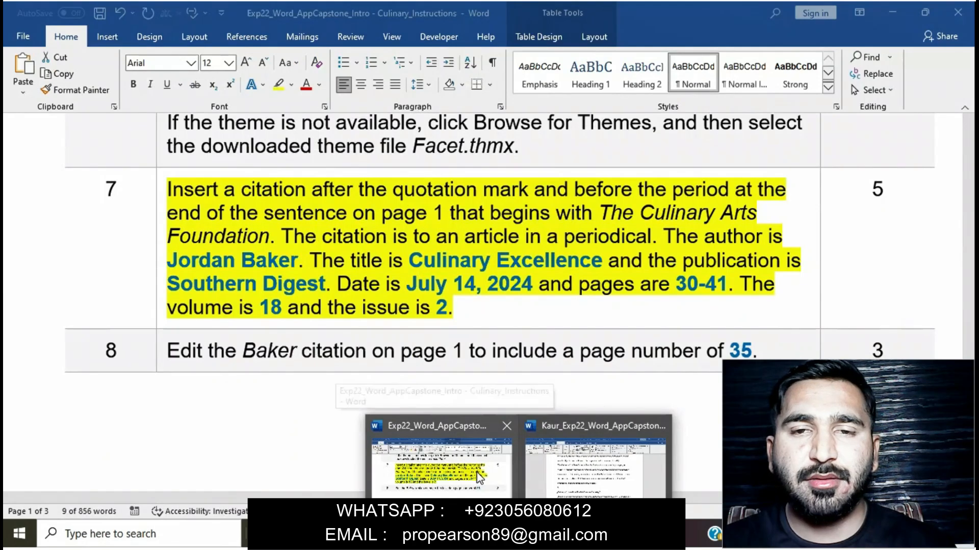
pyautogui.click(556, 458)
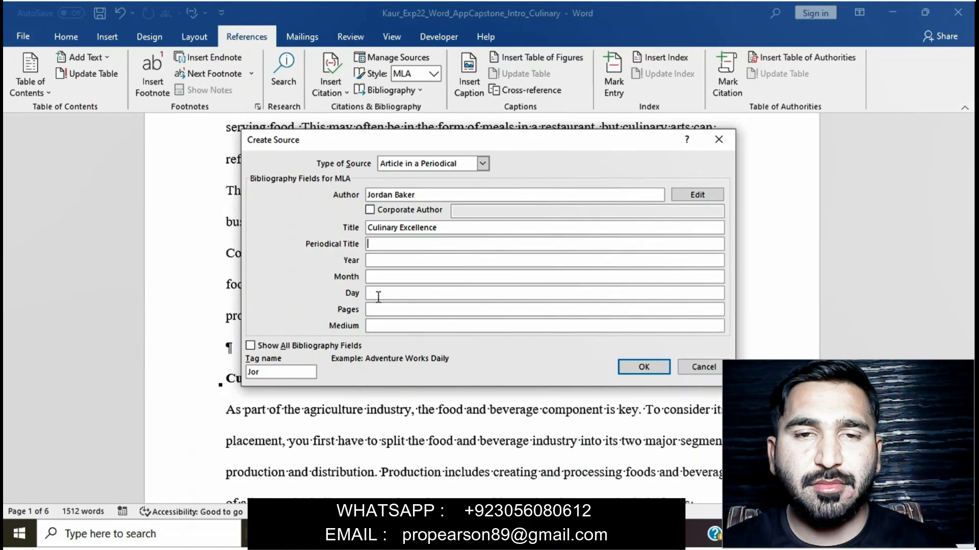
pyautogui.click(252, 346)
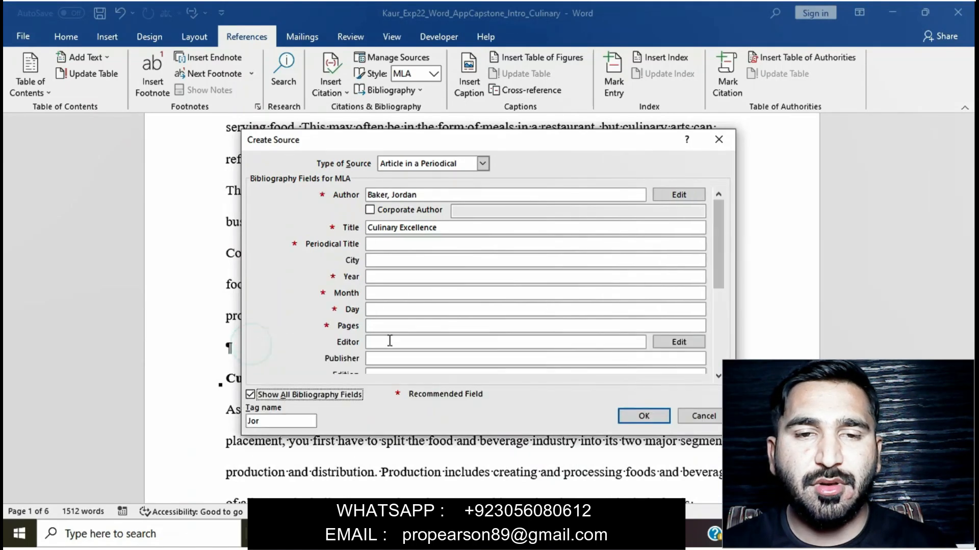
# Set the source's publisher to "Southern Digest", checking the wording against the step 7 instruction
pyautogui.click(400, 361)
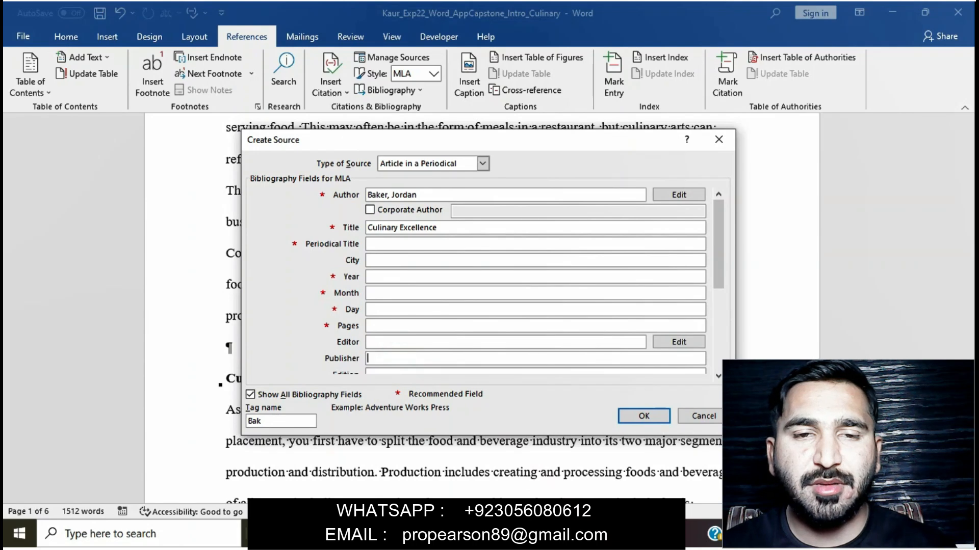
pyautogui.click(488, 495)
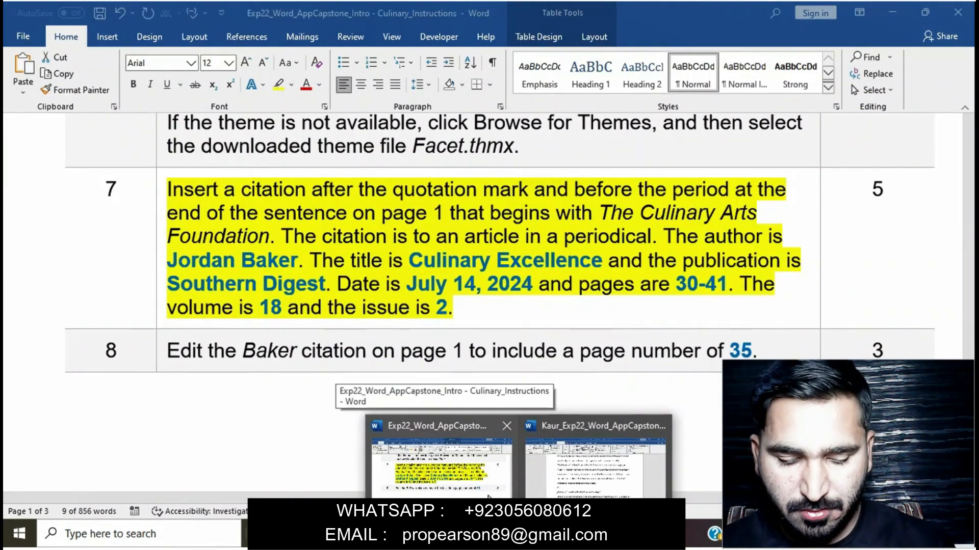
pyautogui.click(596, 463)
pyautogui.write('Southern')
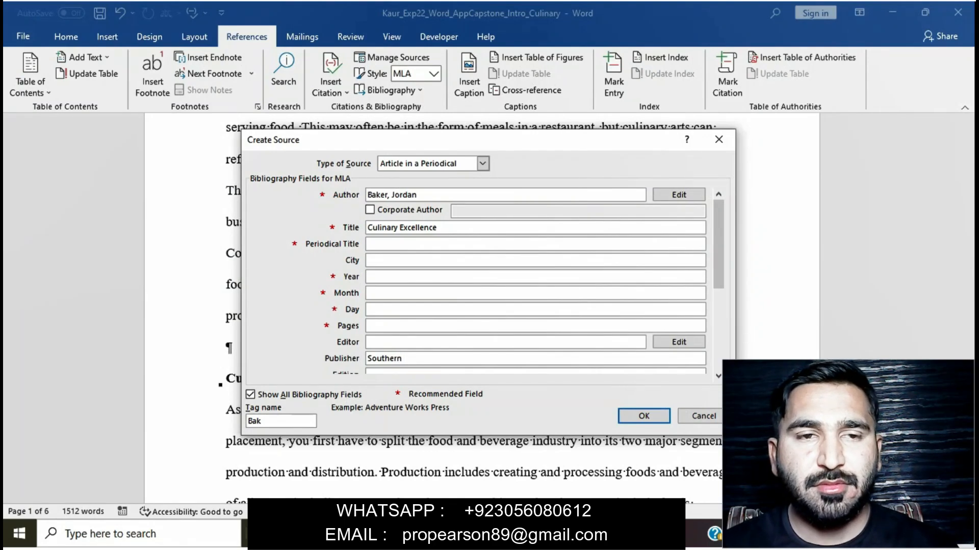
pyautogui.moveTo(518, 534)
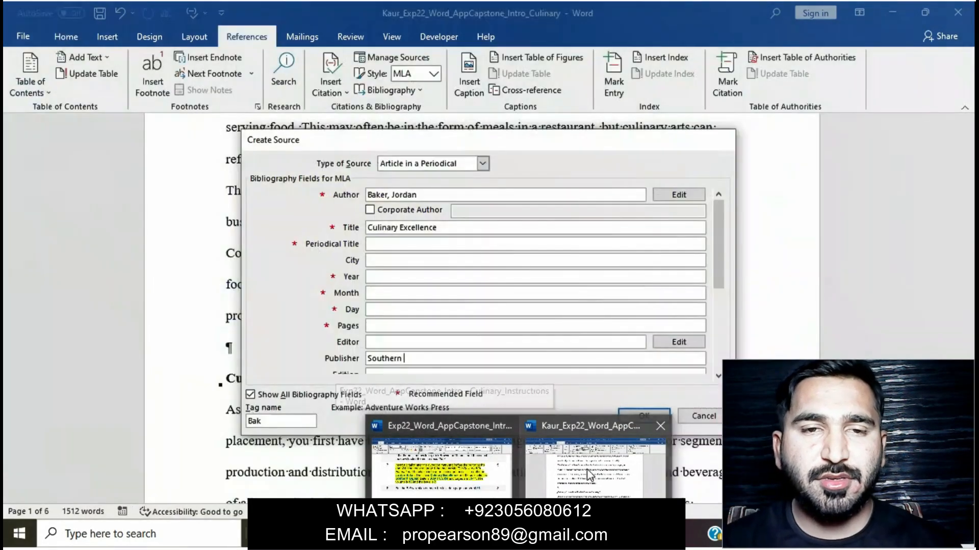
pyautogui.click(587, 470)
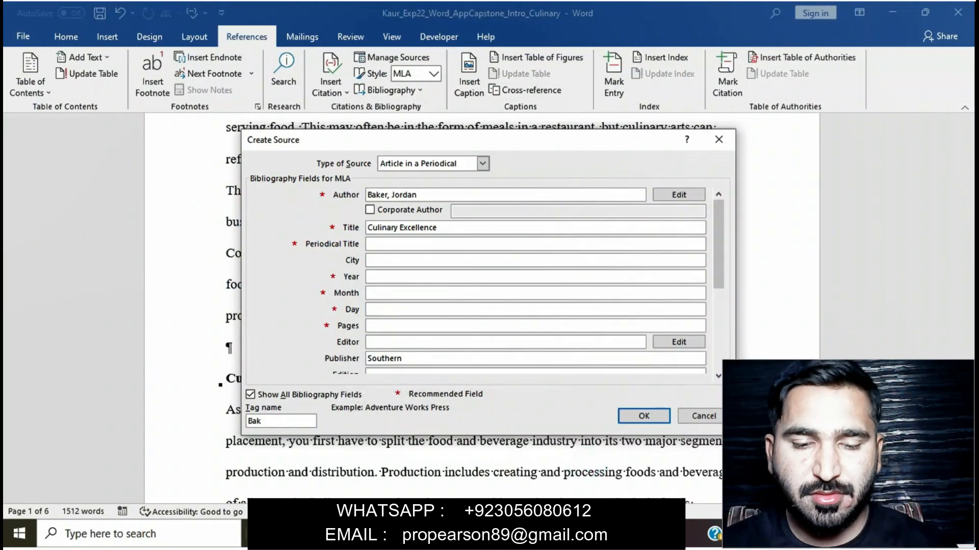
pyautogui.write('gest')
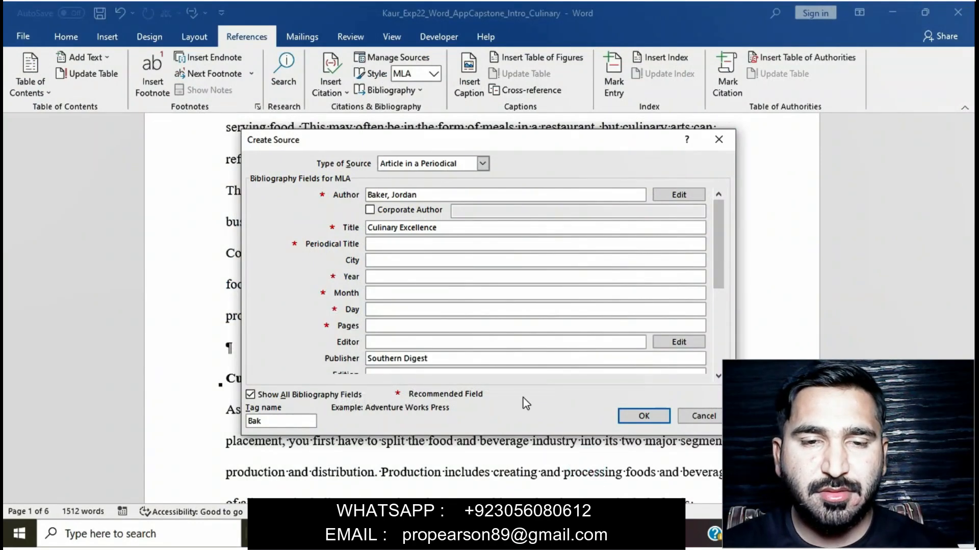
# Set the source's month to July and day to 14, checking the date in the step 7 instruction
pyautogui.moveTo(519, 535)
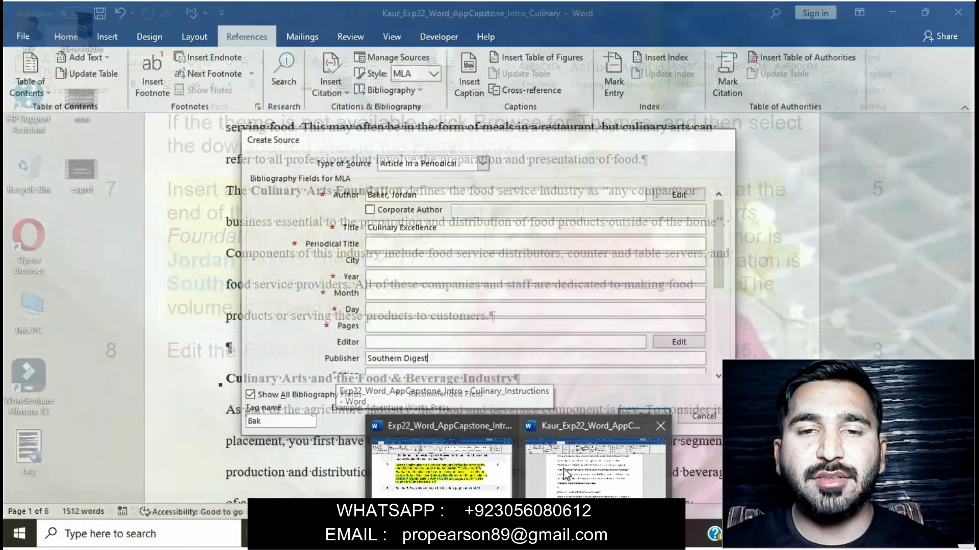
pyautogui.click(565, 474)
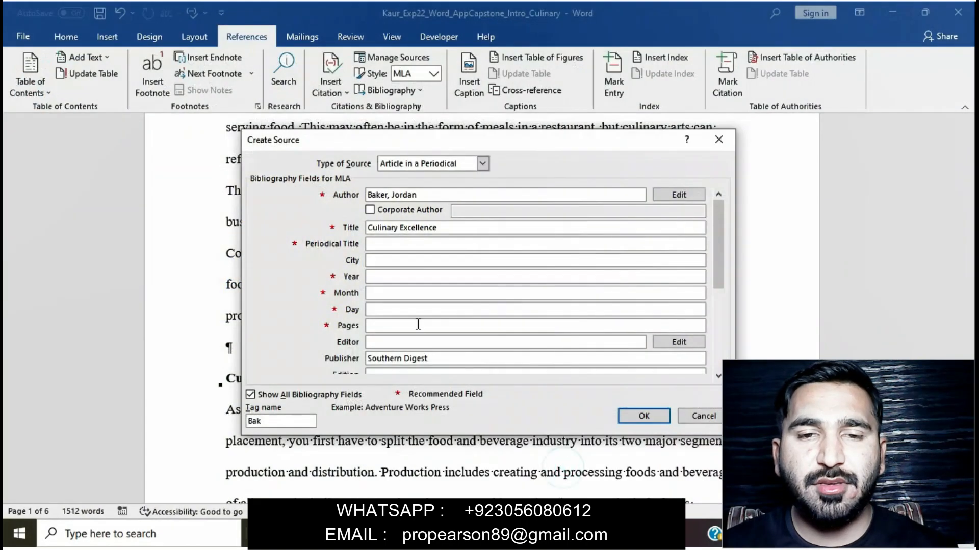
pyautogui.click(392, 291)
pyautogui.write('July')
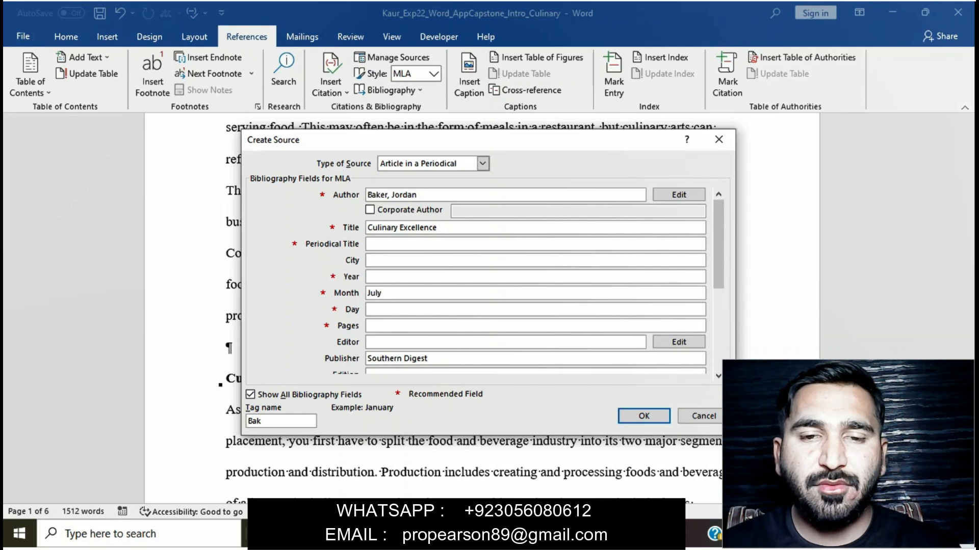
pyautogui.click(455, 461)
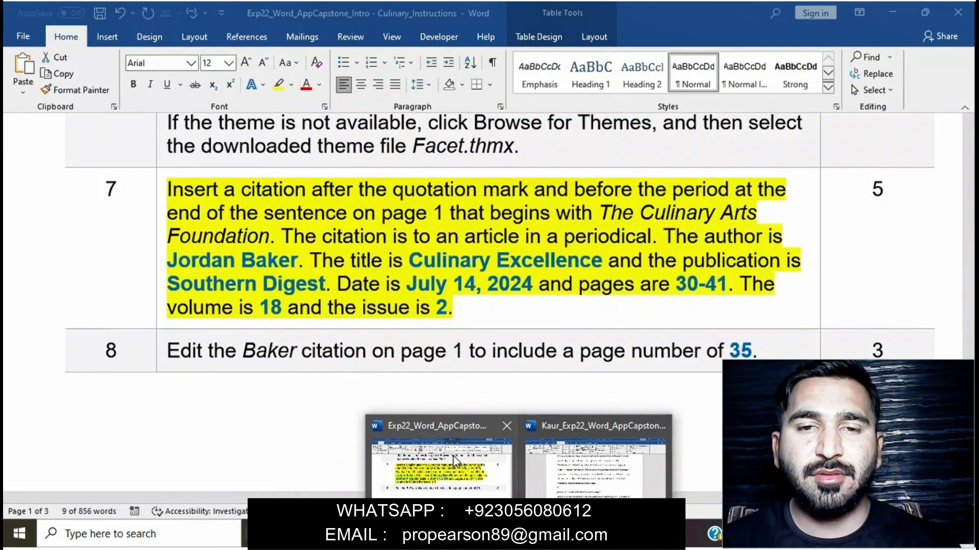
pyautogui.click(564, 454)
pyautogui.write('y')
pyautogui.press('Tab')
pyautogui.write('14')
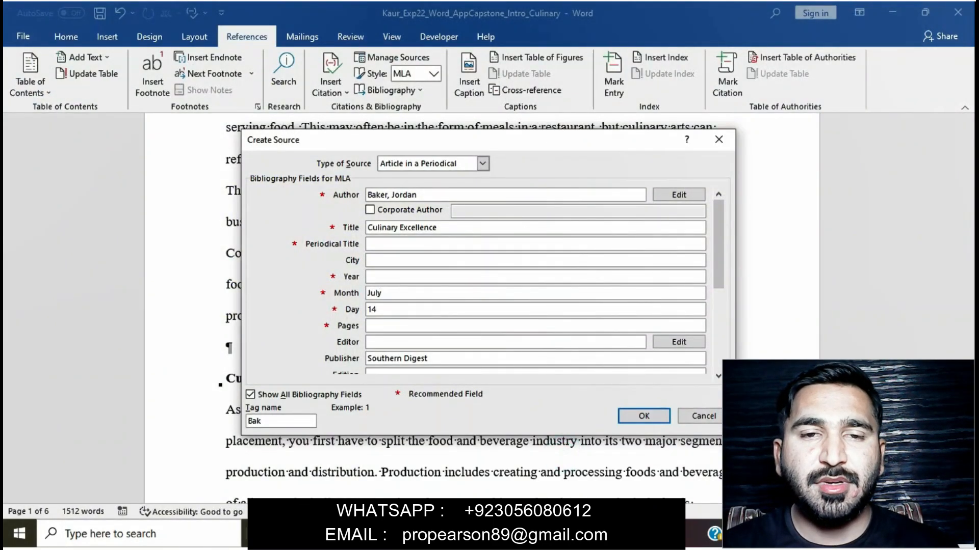
# Recheck the publication date in step 7 and set the source's year to 2024
pyautogui.moveTo(519, 535)
pyautogui.click(482, 478)
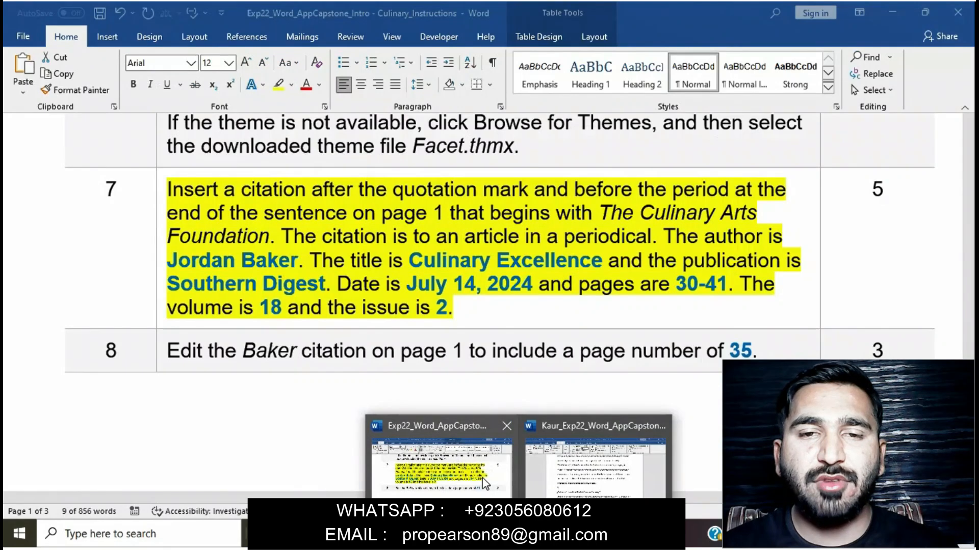
pyautogui.click(583, 463)
pyautogui.click(390, 278)
pyautogui.write('2024')
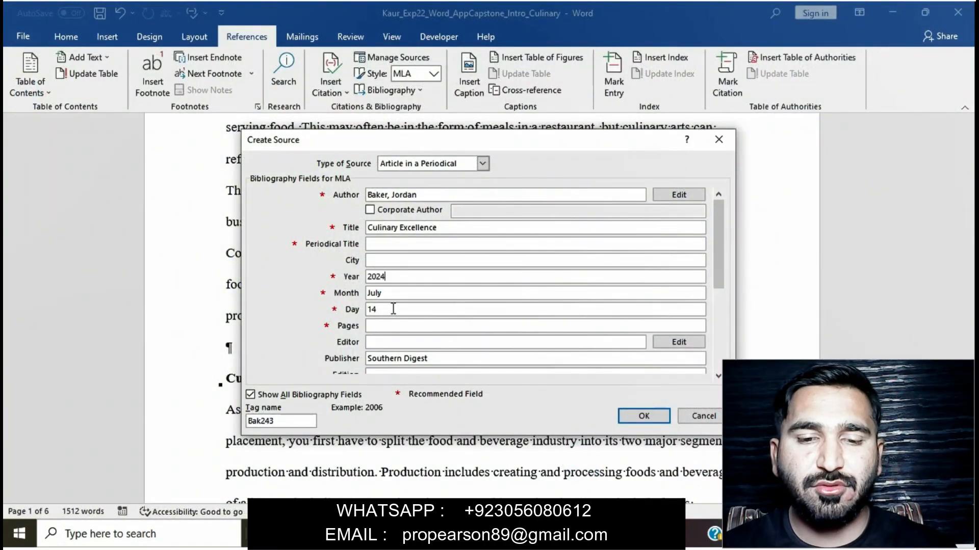
# Set the source's pages to 30-41, checking the page range against the step 7 instruction
pyautogui.moveTo(481, 479)
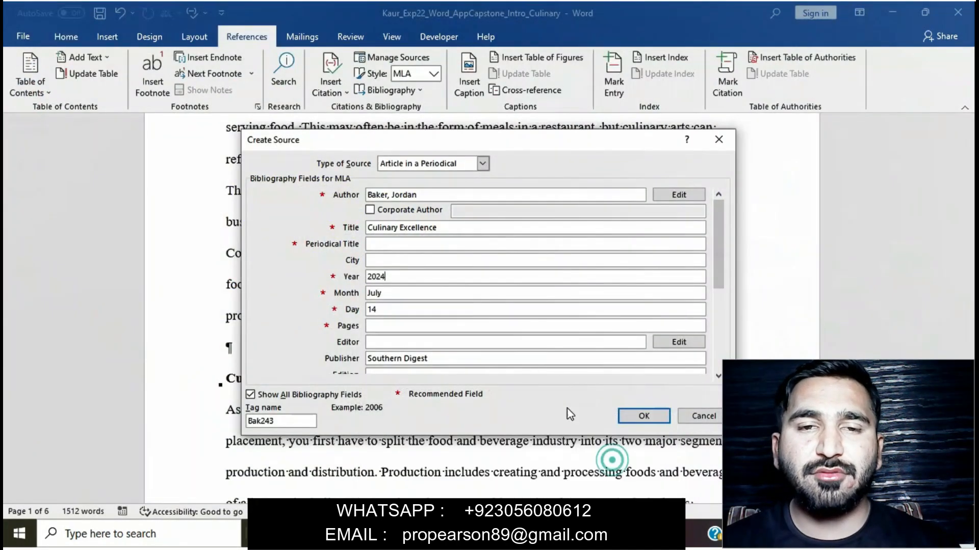
pyautogui.click(441, 324)
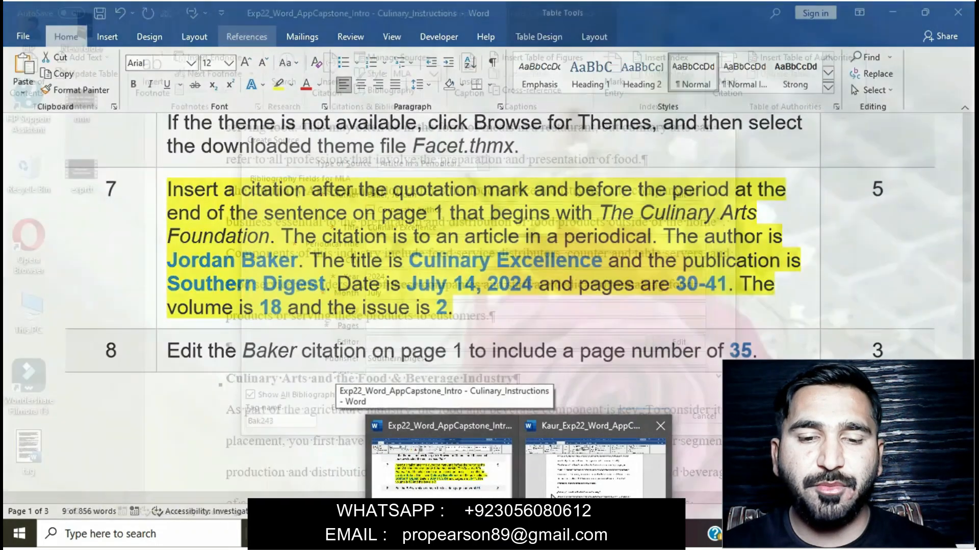
pyautogui.click(560, 493)
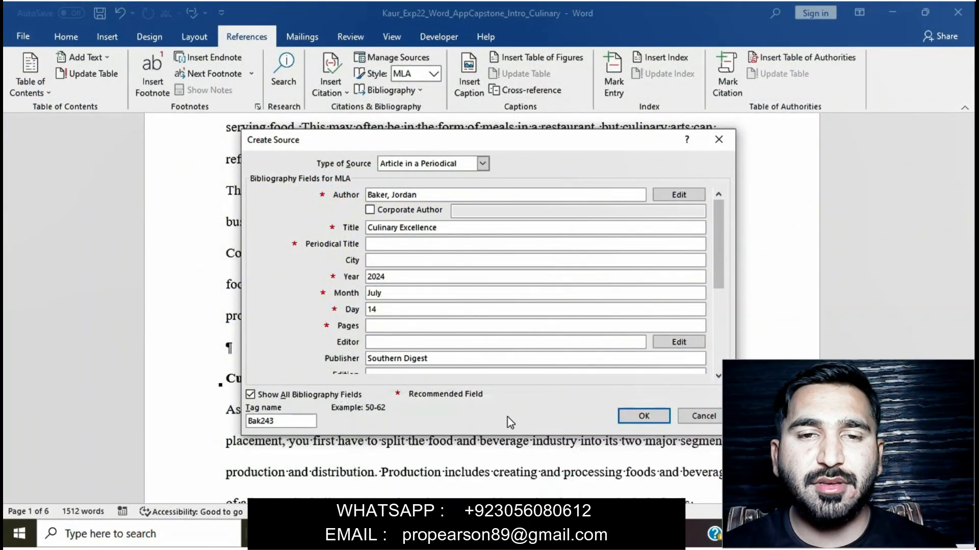
pyautogui.write('30-41')
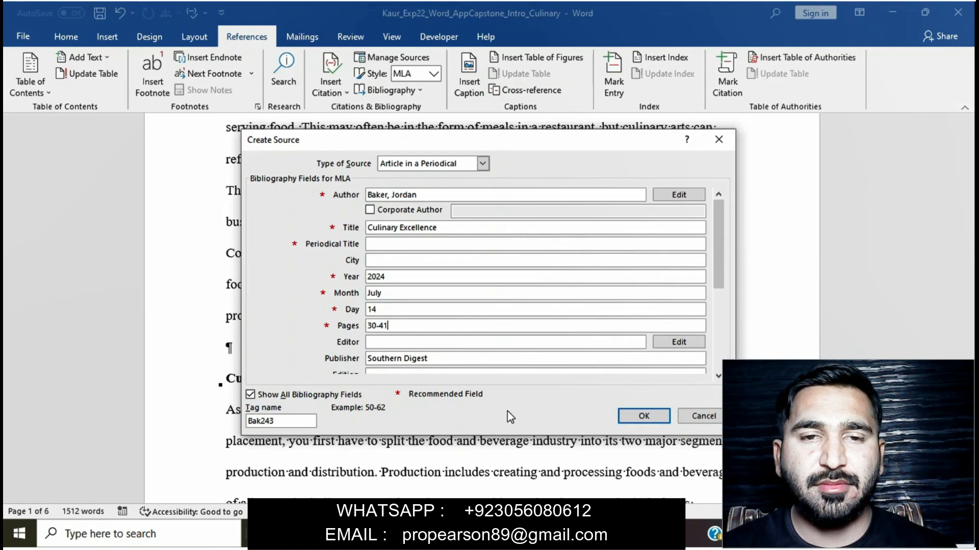
pyautogui.moveTo(519, 533)
pyautogui.moveTo(484, 493)
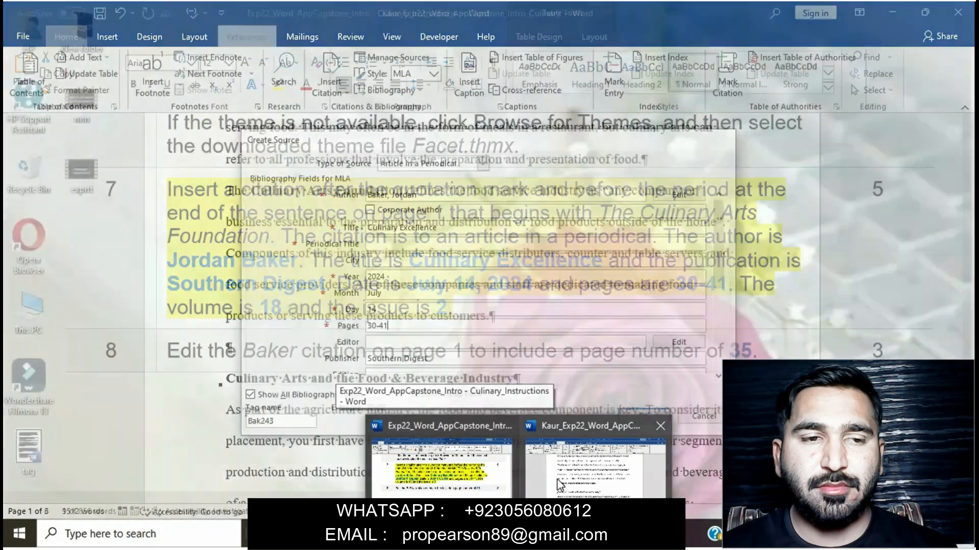
# Set the volume of the new periodical article source to 18
pyautogui.click(558, 479)
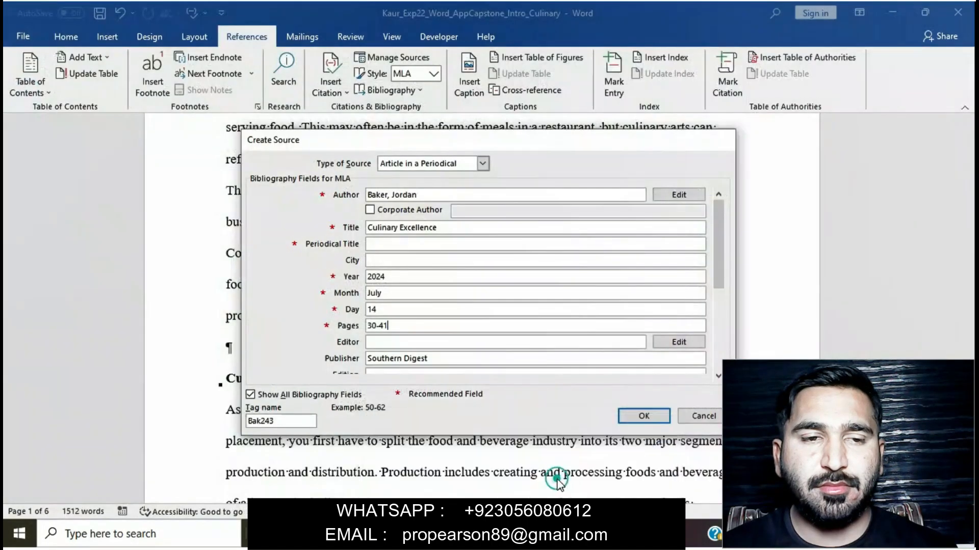
pyautogui.click(717, 377)
pyautogui.click(718, 377)
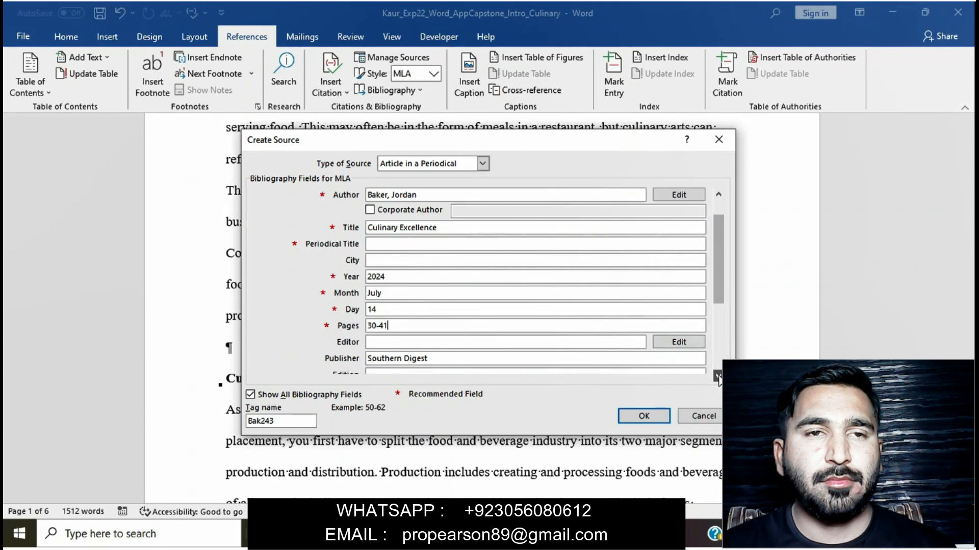
pyautogui.moveTo(718, 378); pyautogui.dragTo(718, 380)
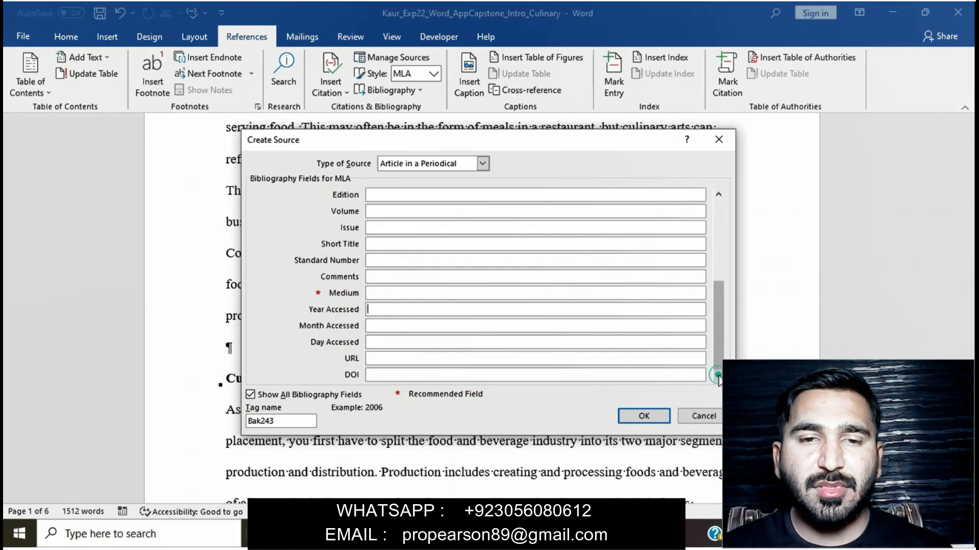
pyautogui.click(386, 210)
pyautogui.write('18')
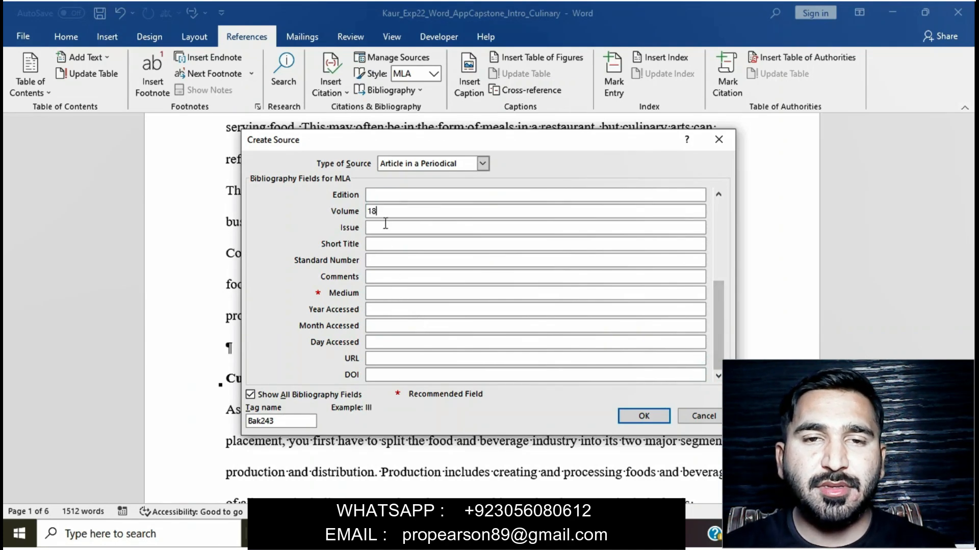
# Set the article source's issue to 2 and insert the citation
pyautogui.click(489, 470)
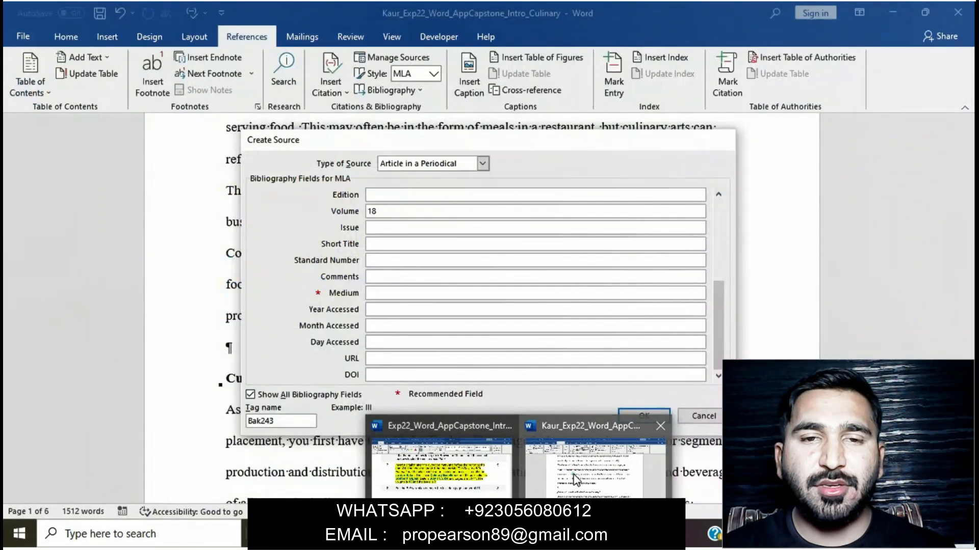
pyautogui.click(572, 473)
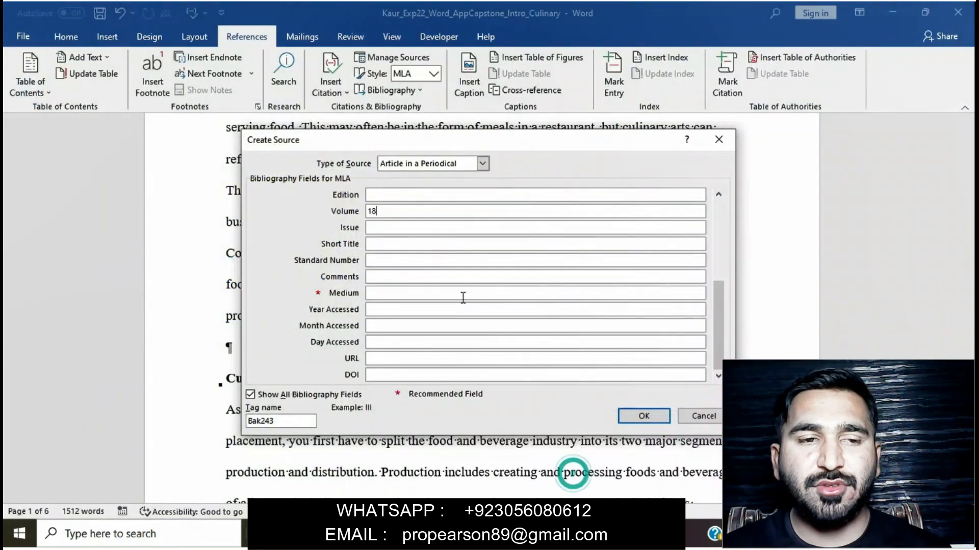
pyautogui.click(385, 228)
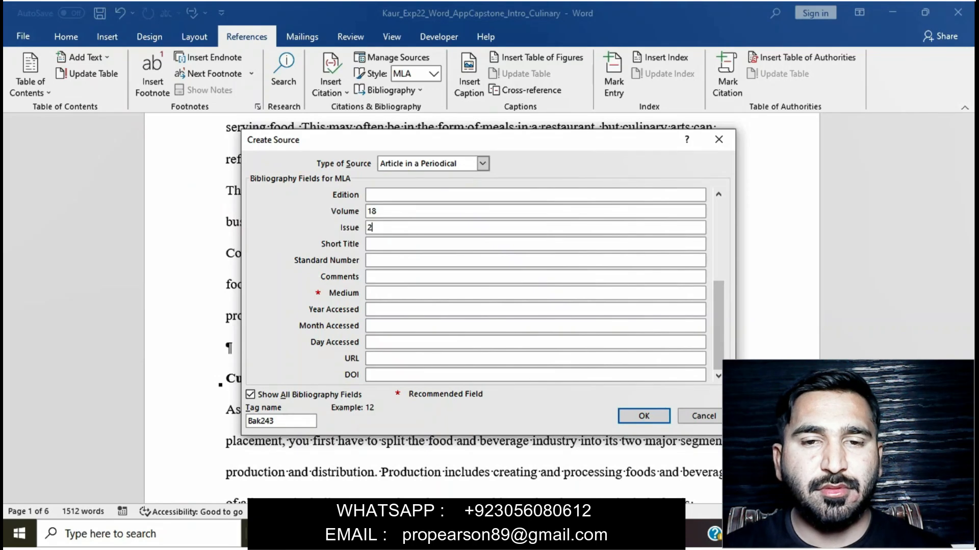
pyautogui.moveTo(518, 534)
pyautogui.click(597, 487)
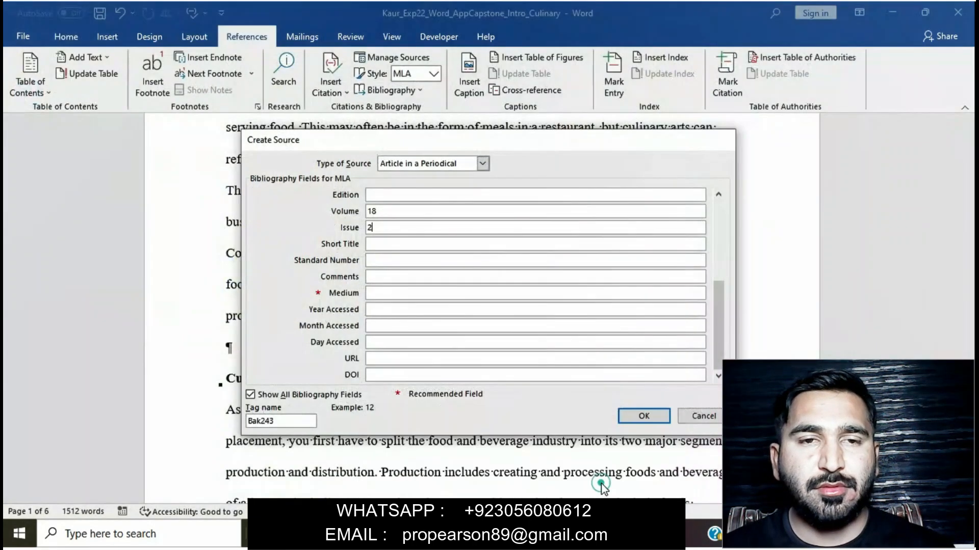
pyautogui.click(643, 417)
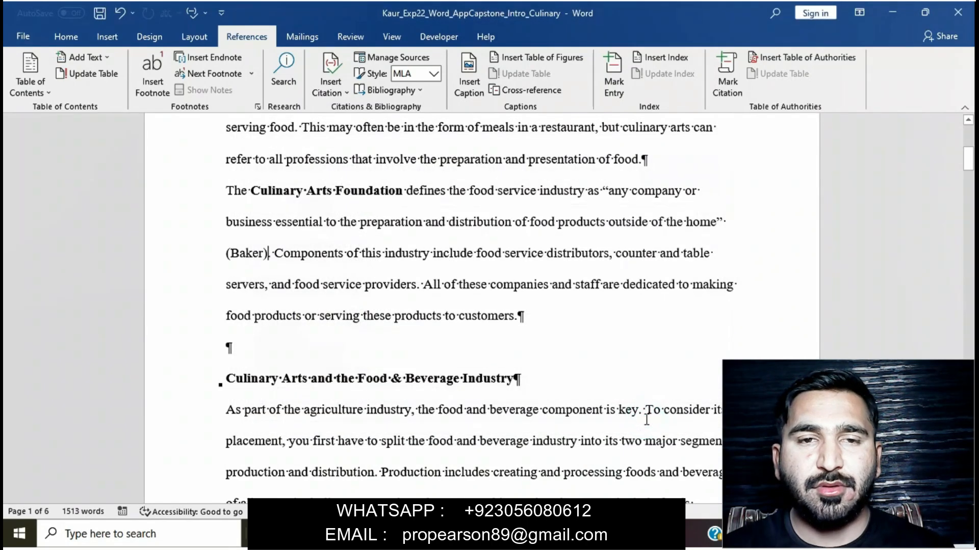
# Switch to the instructions document and remove the yellow highlight from the step 7 text
pyautogui.moveTo(518, 534)
pyautogui.click(487, 490)
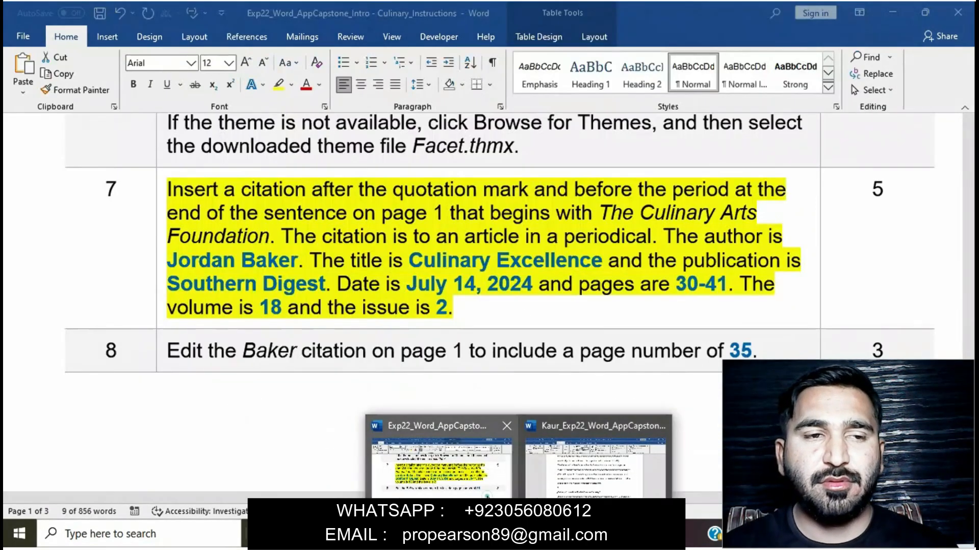
pyautogui.click(479, 311)
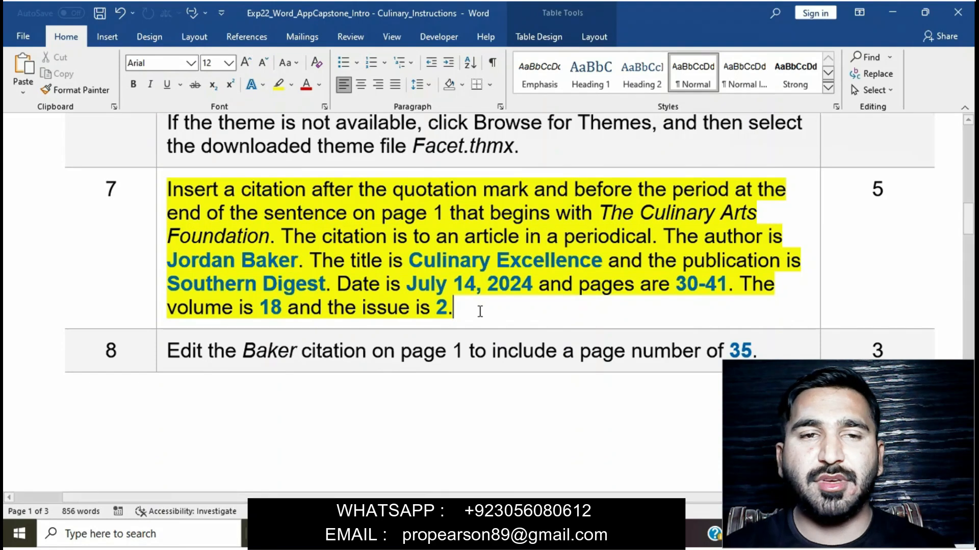
pyautogui.click(160, 195)
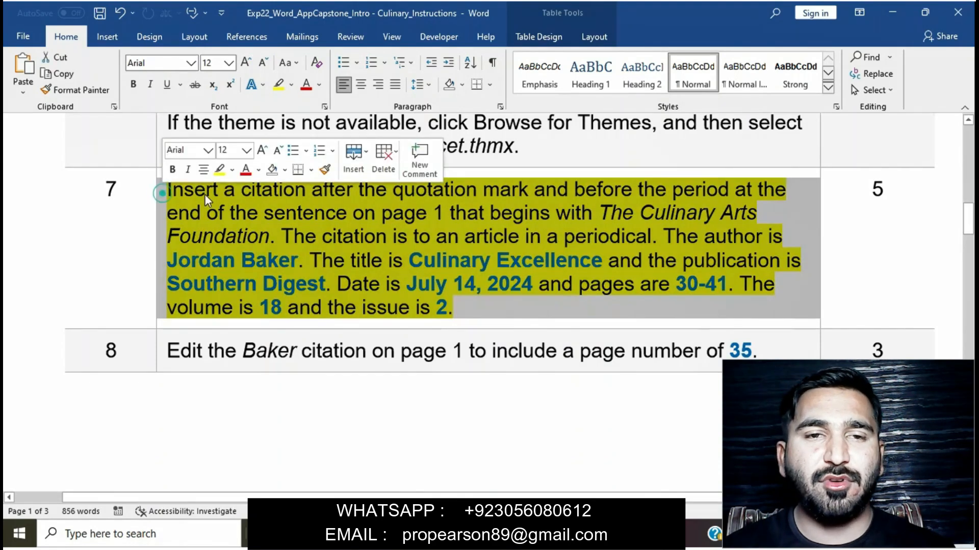
pyautogui.click(220, 172)
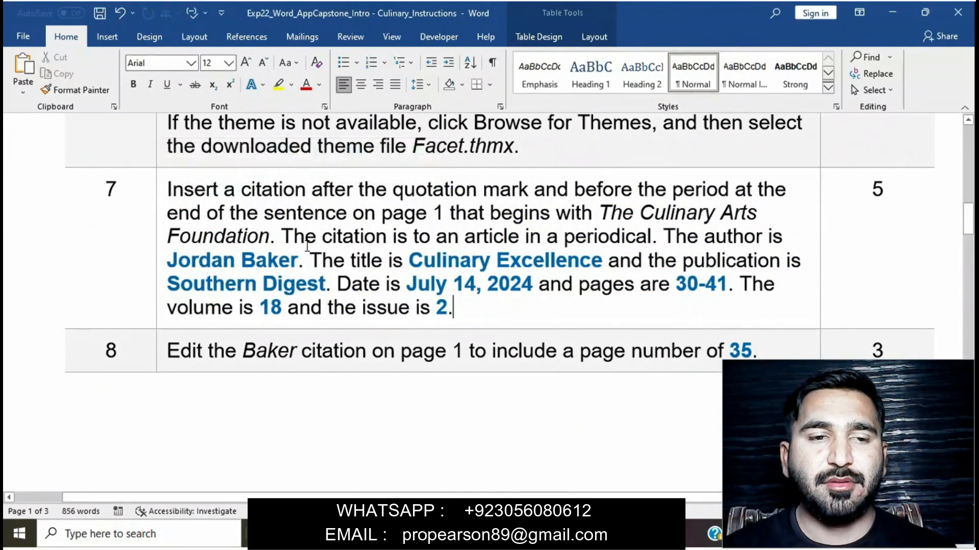
# Highlight the step 8 instruction text in yellow
pyautogui.scroll(-2, 306, 245)
pyautogui.click(161, 272)
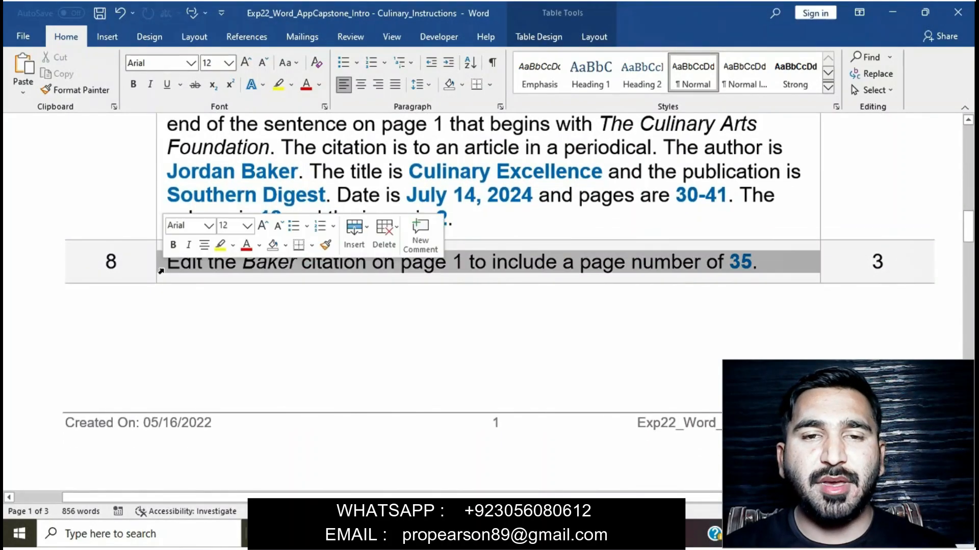
pyautogui.click(219, 245)
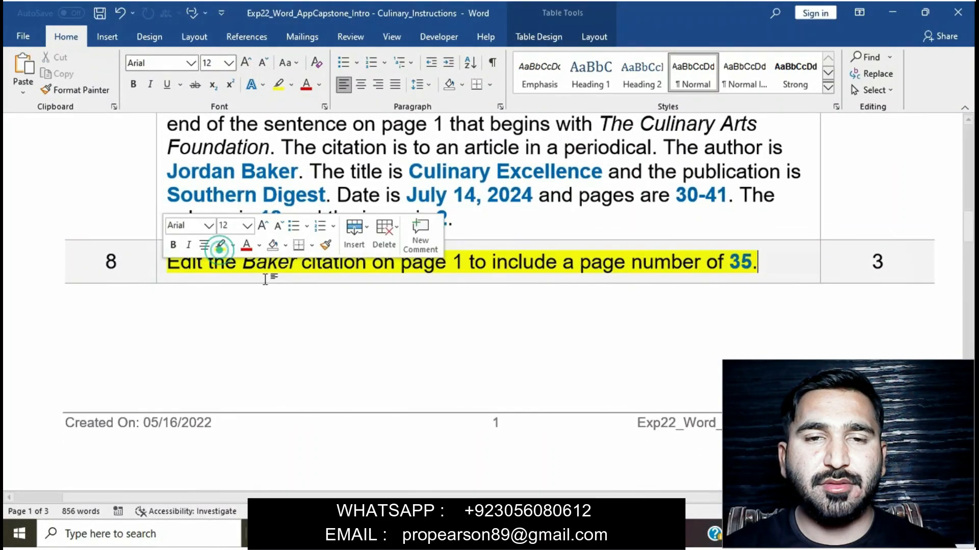
pyautogui.click(267, 280)
pyautogui.click(267, 281)
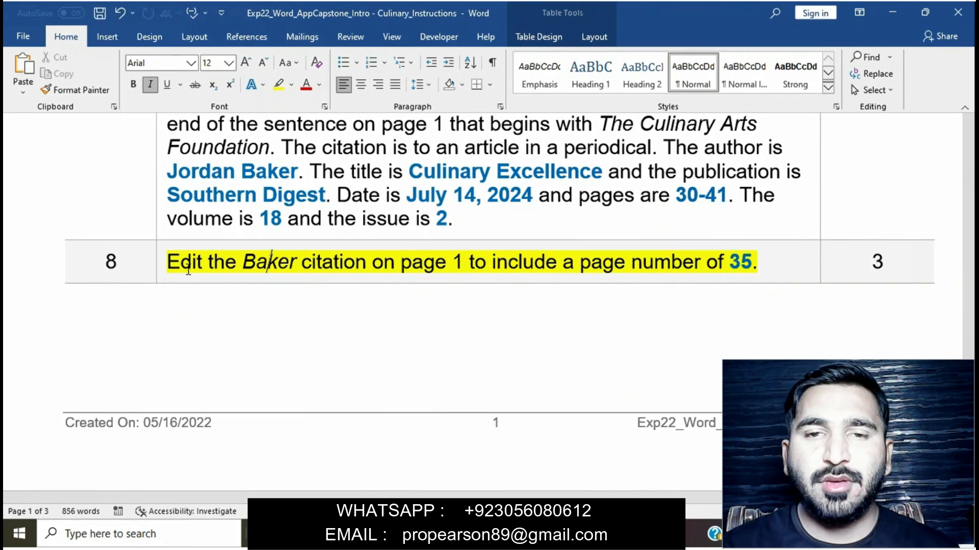
pyautogui.click(162, 266)
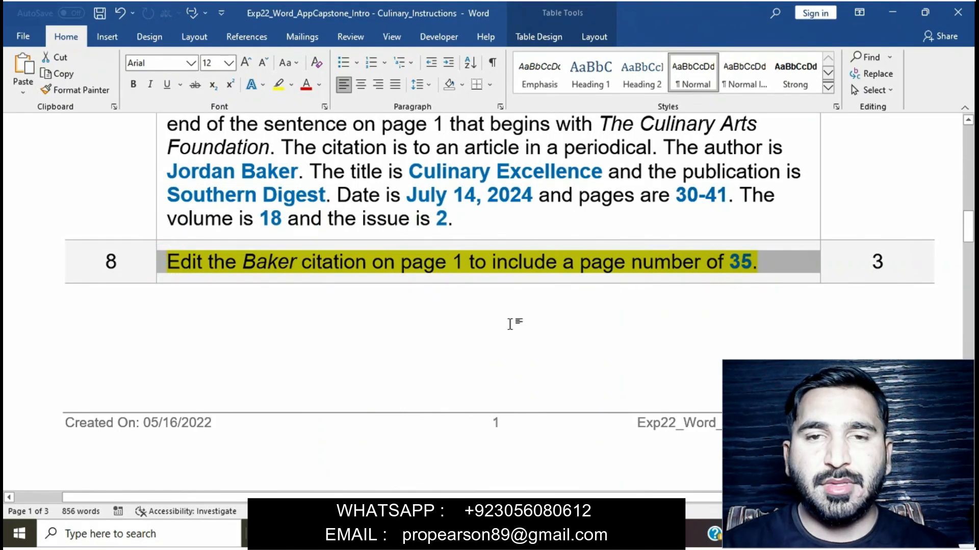
# In the culinary document, edit the citation after the Culinary Arts Foundation quotation to include page number 35
pyautogui.moveTo(520, 535)
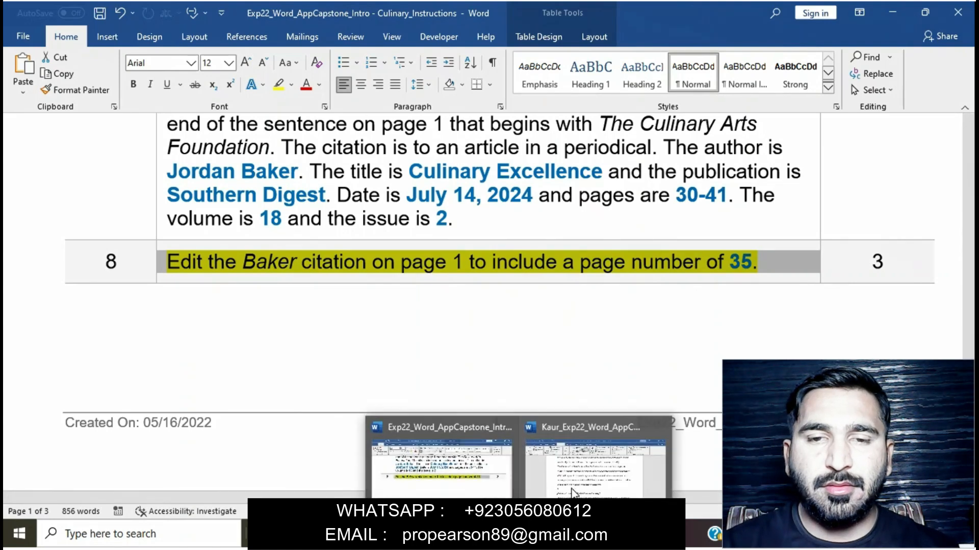
pyautogui.click(573, 484)
pyautogui.scroll(1, 516, 296)
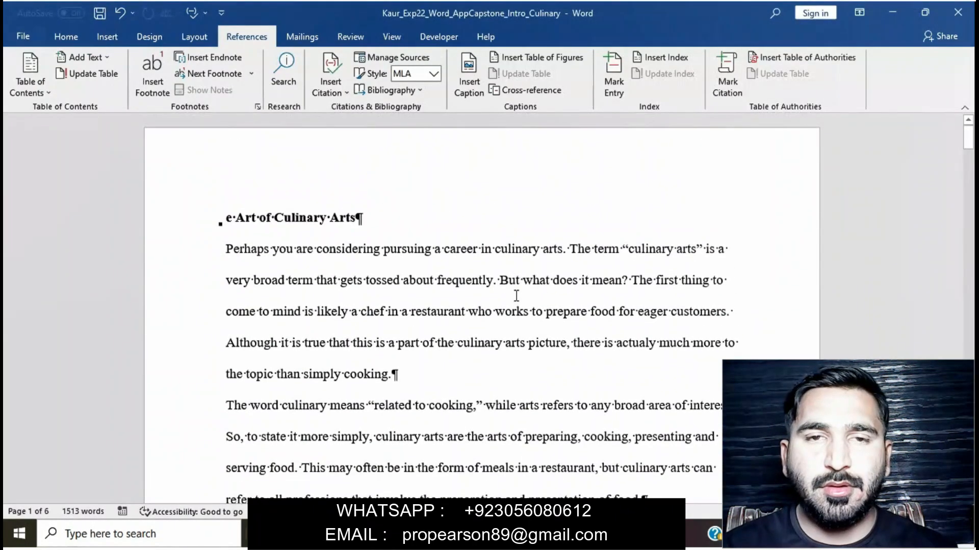
pyautogui.scroll(-1, 516, 296)
pyautogui.scroll(-4, 515, 295)
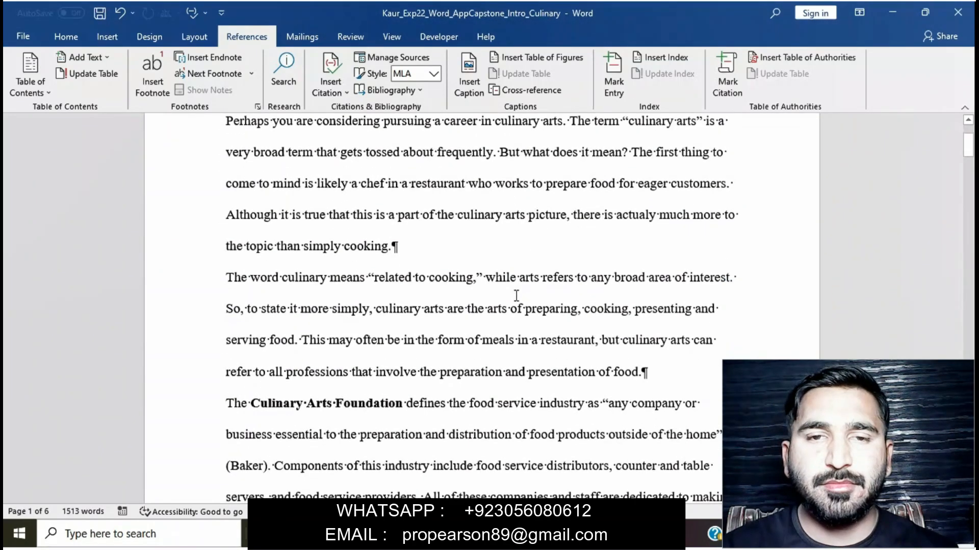
pyautogui.scroll(-1, 515, 295)
pyautogui.click(261, 438)
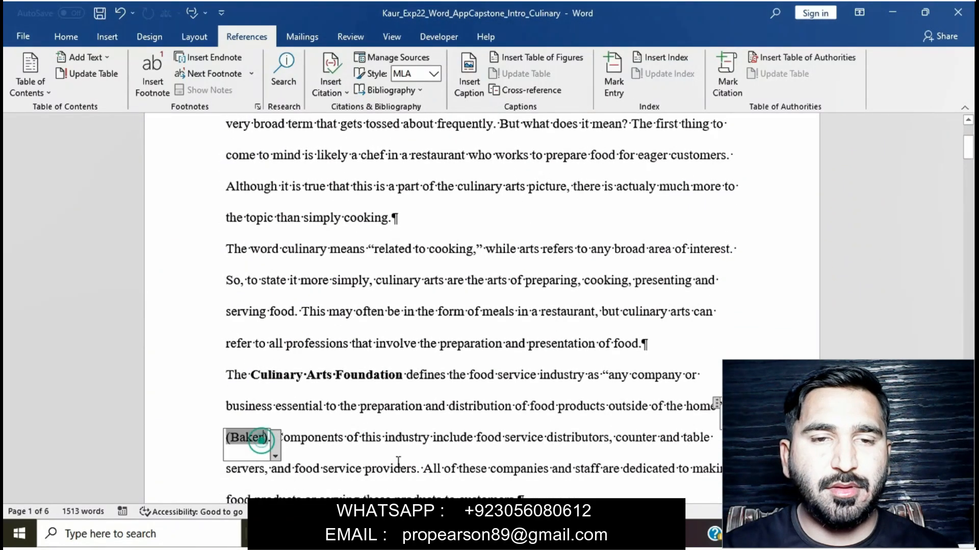
pyautogui.moveTo(508, 535)
pyautogui.click(470, 466)
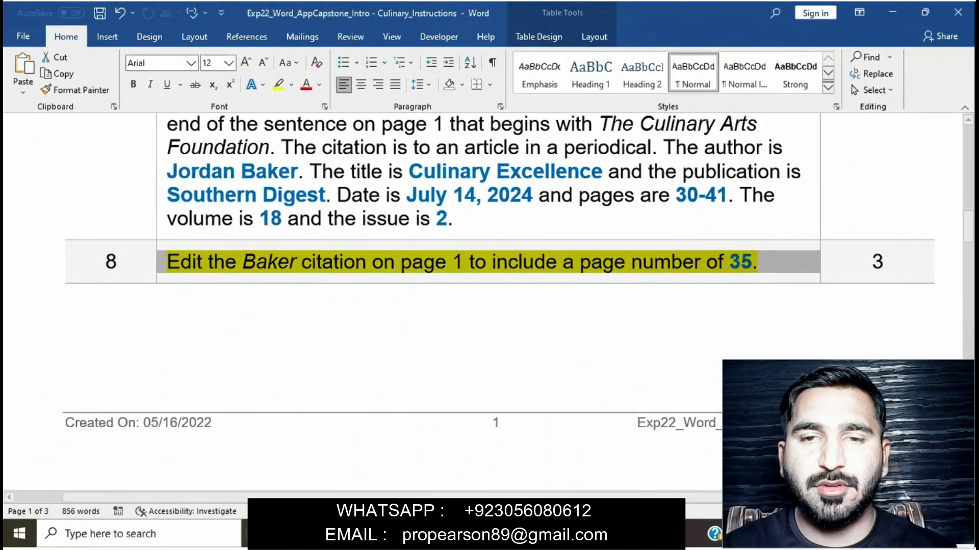
pyautogui.moveTo(510, 535)
pyautogui.click(576, 466)
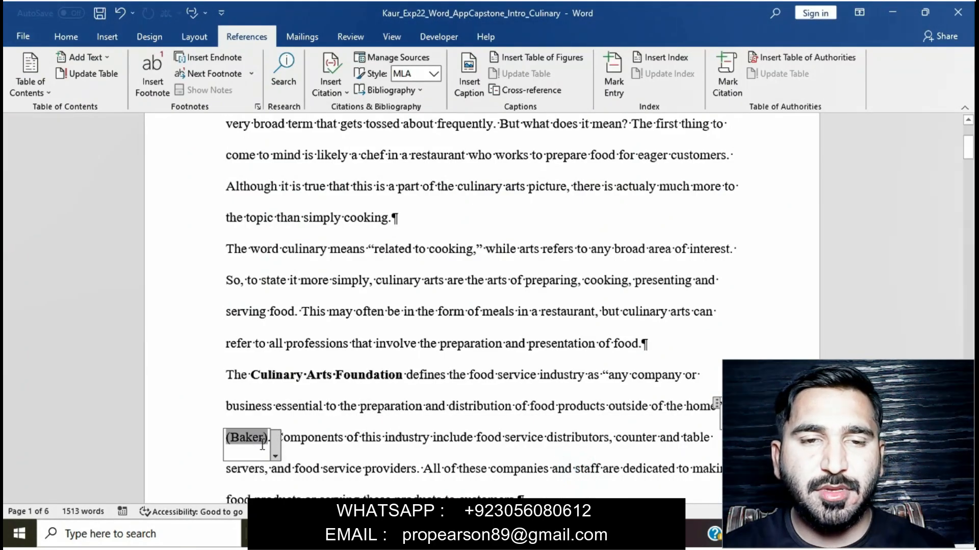
pyautogui.rightClick(261, 442)
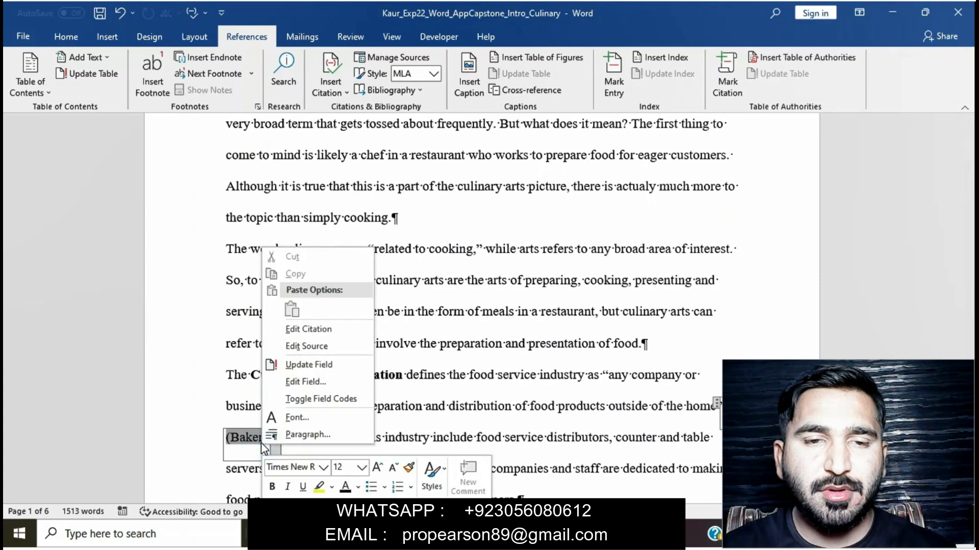
pyautogui.click(357, 330)
pyautogui.write('35')
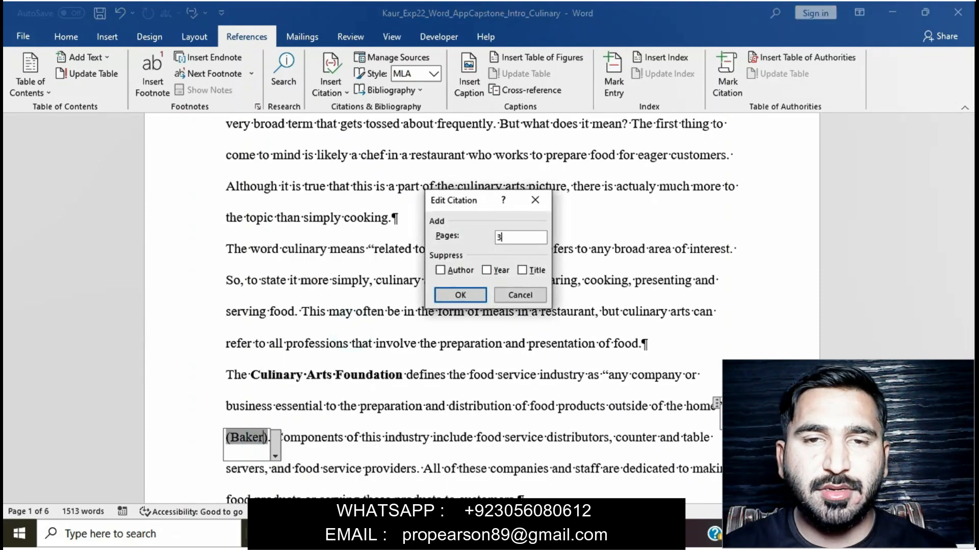
pyautogui.click(461, 295)
# Switch to the instructions document and remove the yellow highlight from the step 8 text
pyautogui.moveTo(501, 535)
pyautogui.click(500, 474)
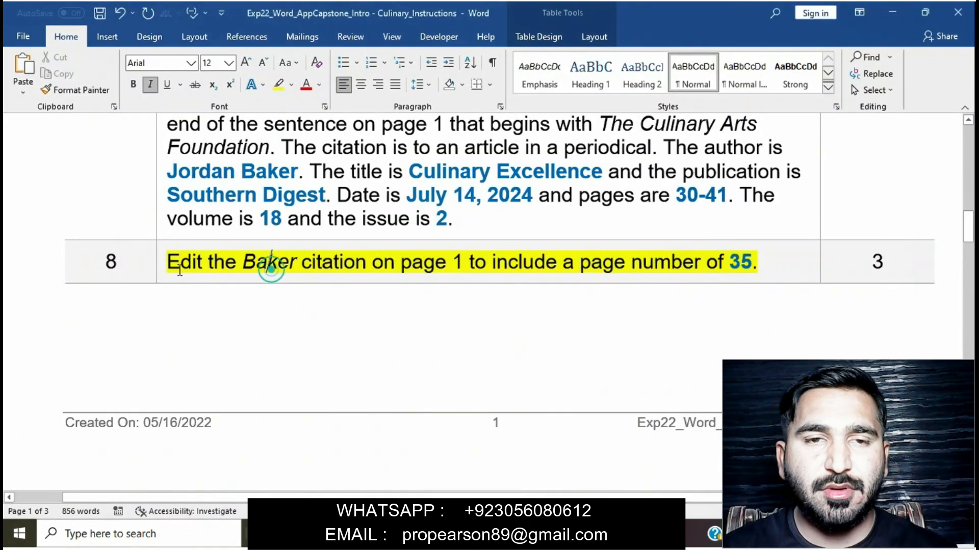
pyautogui.click(163, 269)
pyautogui.click(222, 246)
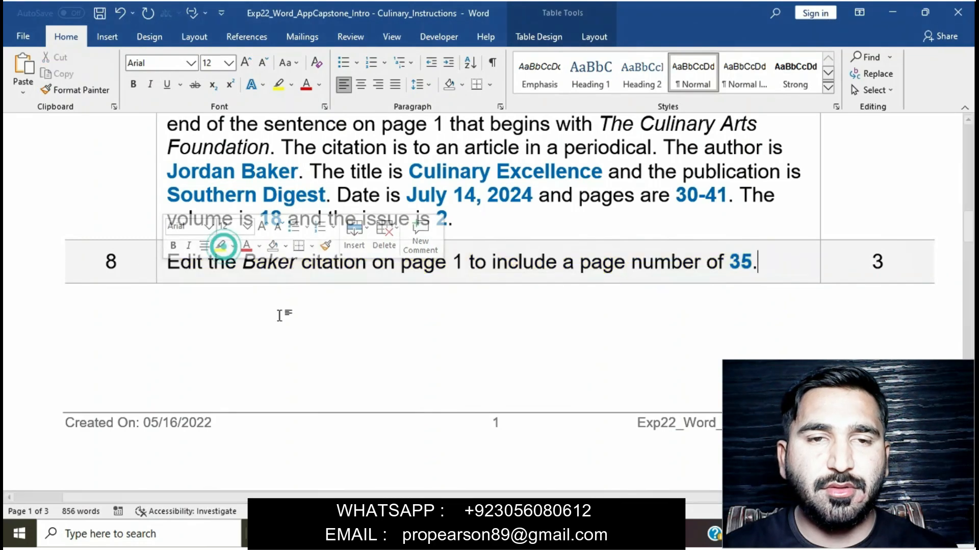
pyautogui.click(290, 330)
# Highlight the step 9 instruction text in yellow and select its opening part about converting the heading to WordArt
pyautogui.scroll(-2, 290, 330)
pyautogui.scroll(-5, 291, 330)
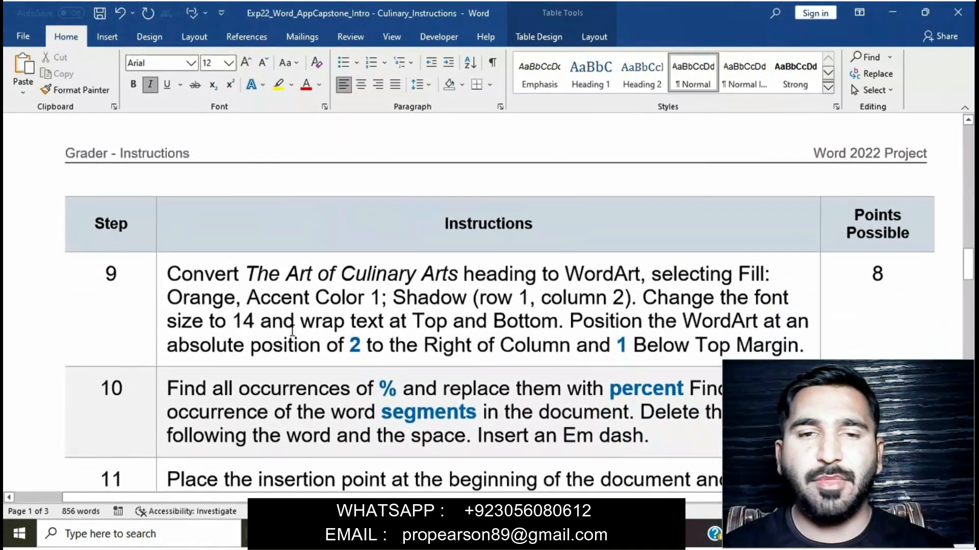
pyautogui.click(160, 277)
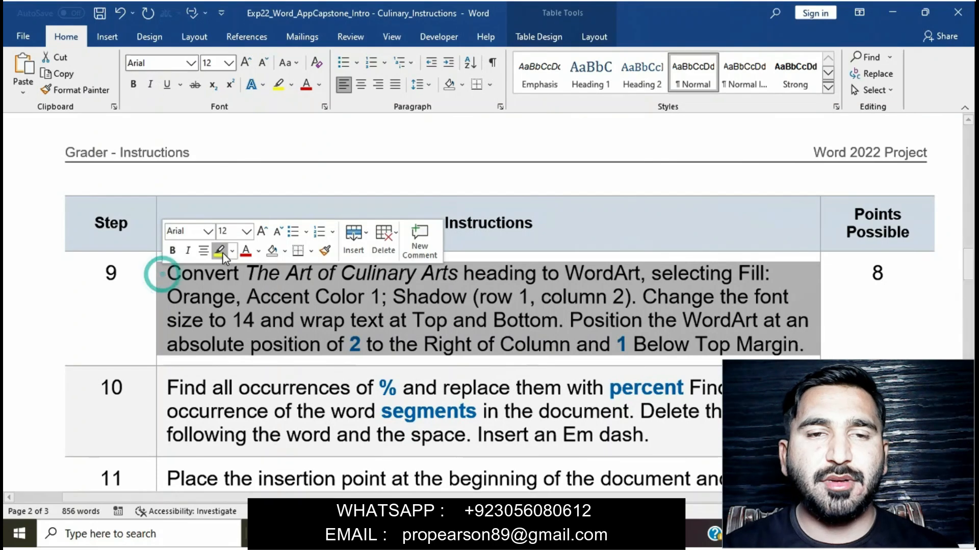
pyautogui.click(220, 251)
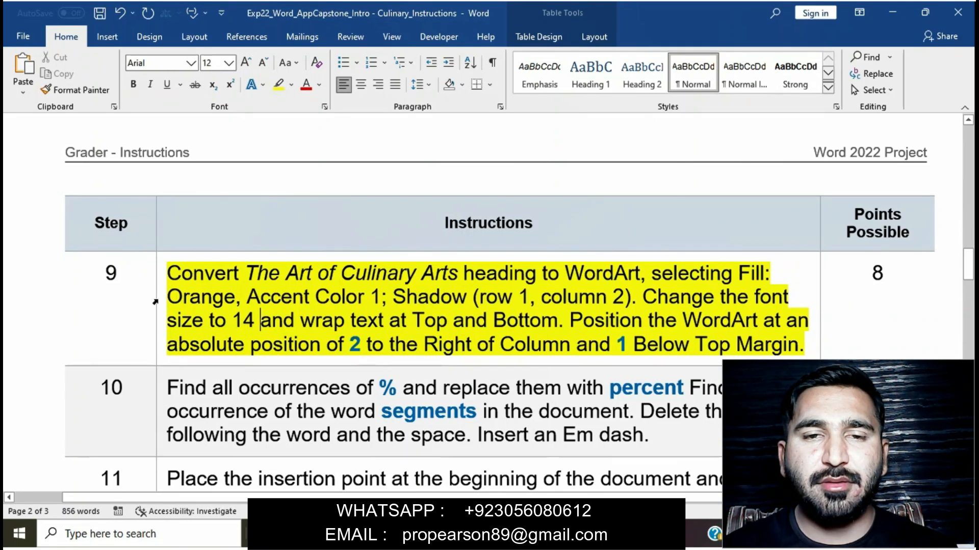
pyautogui.click(159, 275)
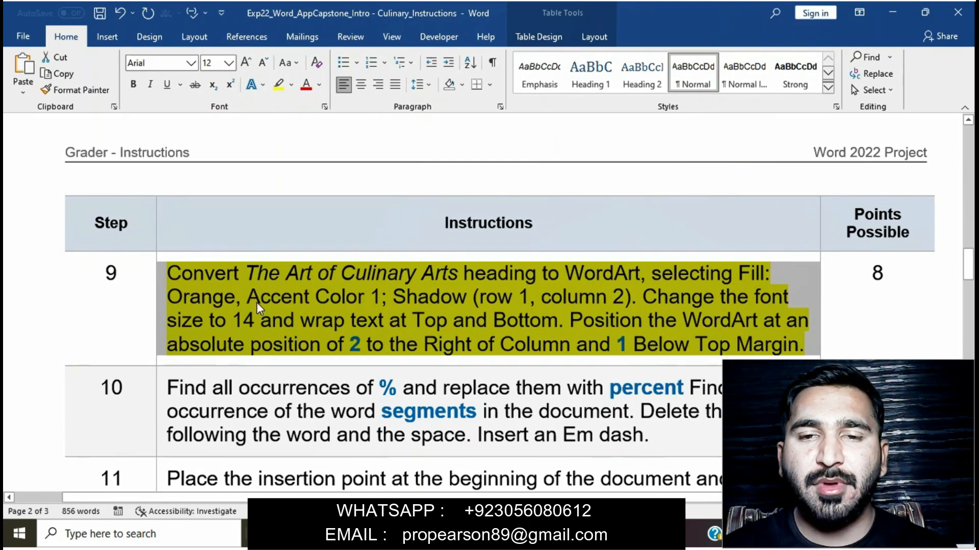
pyautogui.click(210, 283)
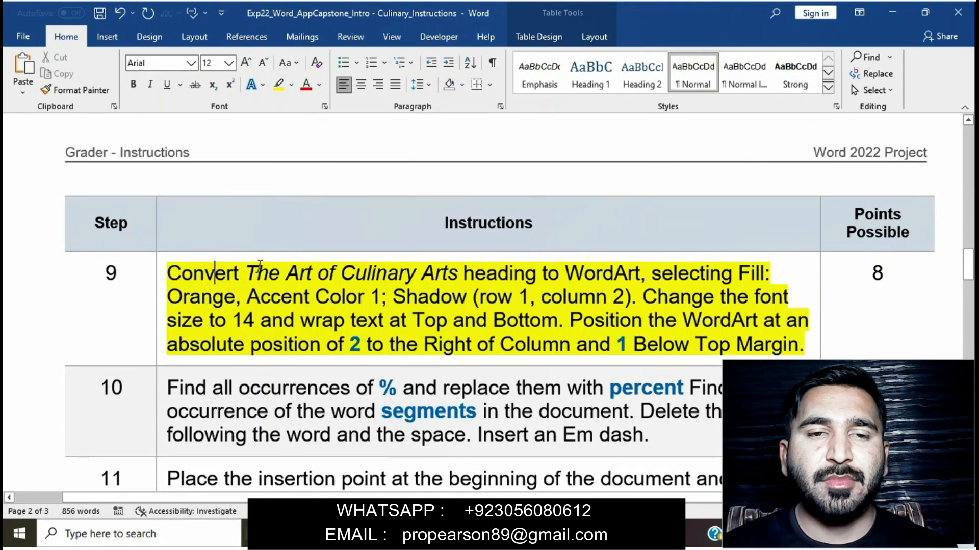
pyautogui.moveTo(187, 277); pyautogui.dragTo(645, 289)
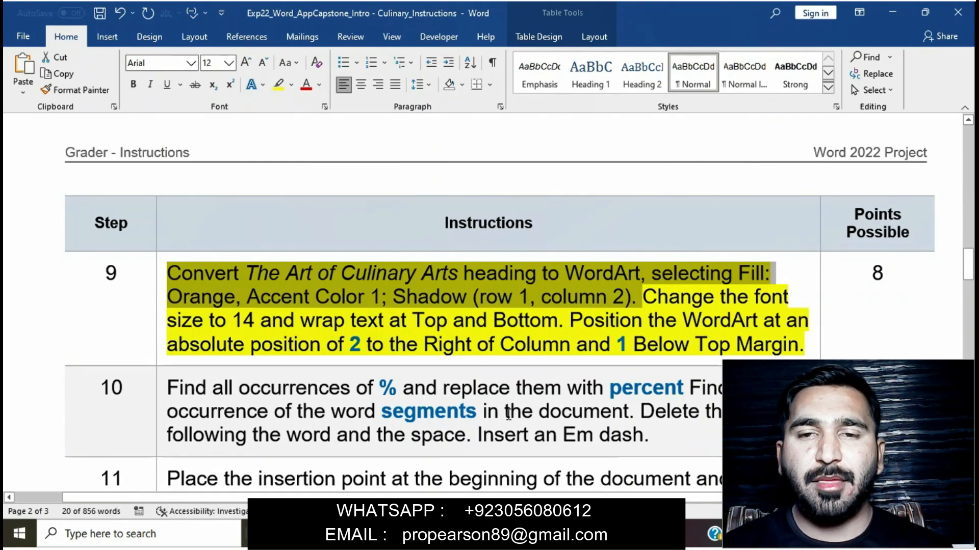
# Switch to the culinary document and restore the missing "Th" at the start of its heading so it reads "The Art of Culinary Arts"
pyautogui.click(573, 474)
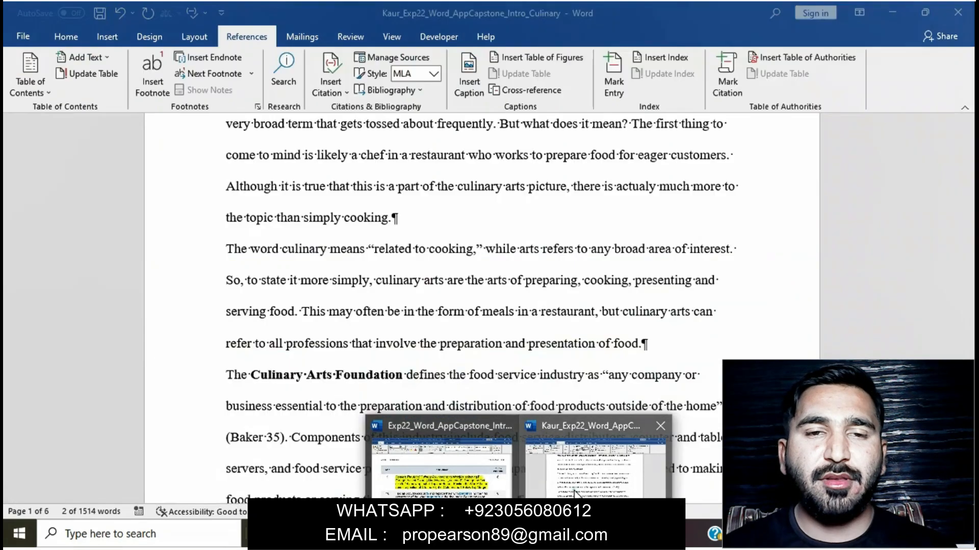
pyautogui.scroll(2, 544, 243)
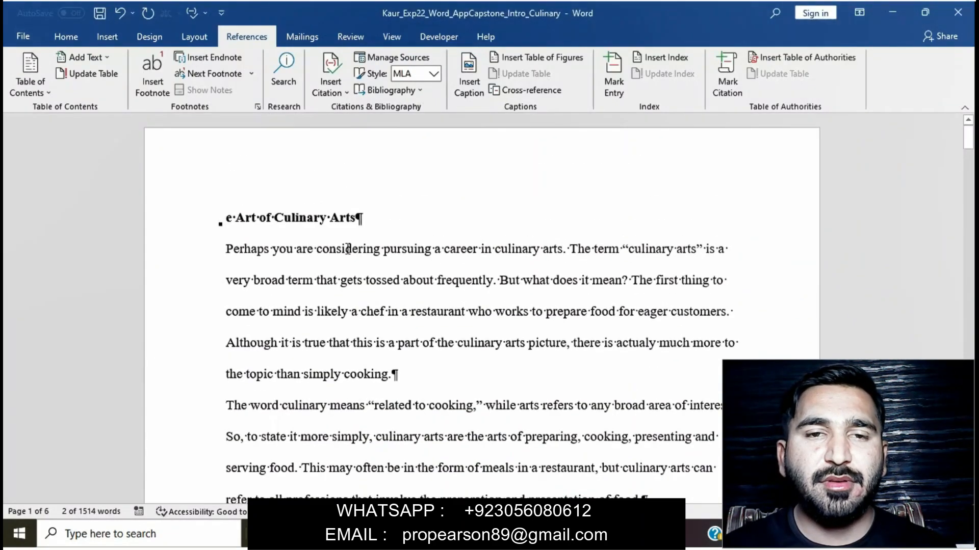
pyautogui.click(227, 214)
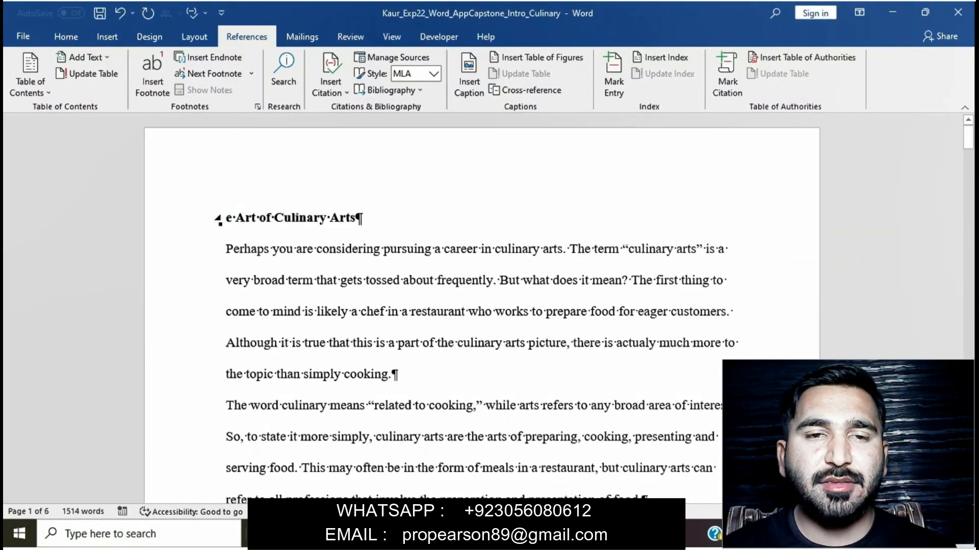
pyautogui.write('Th')
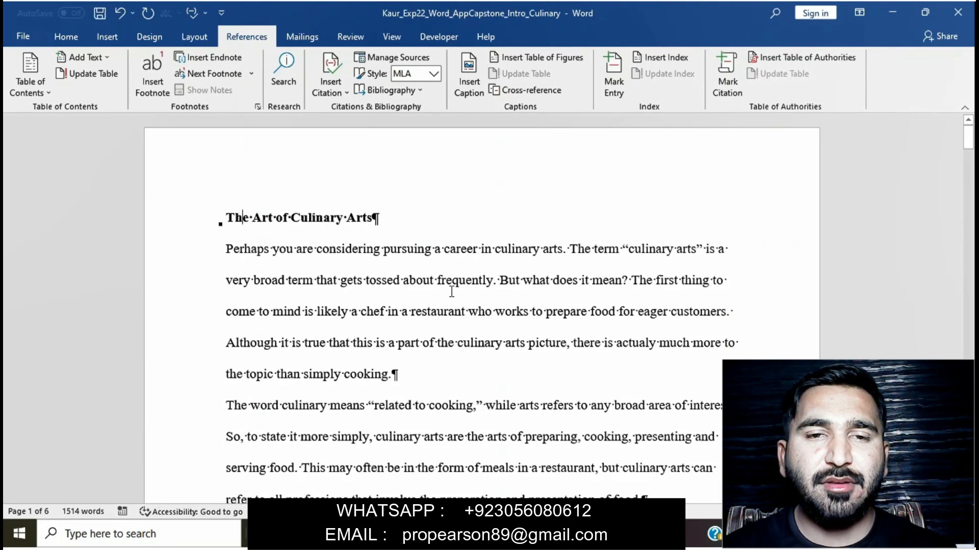
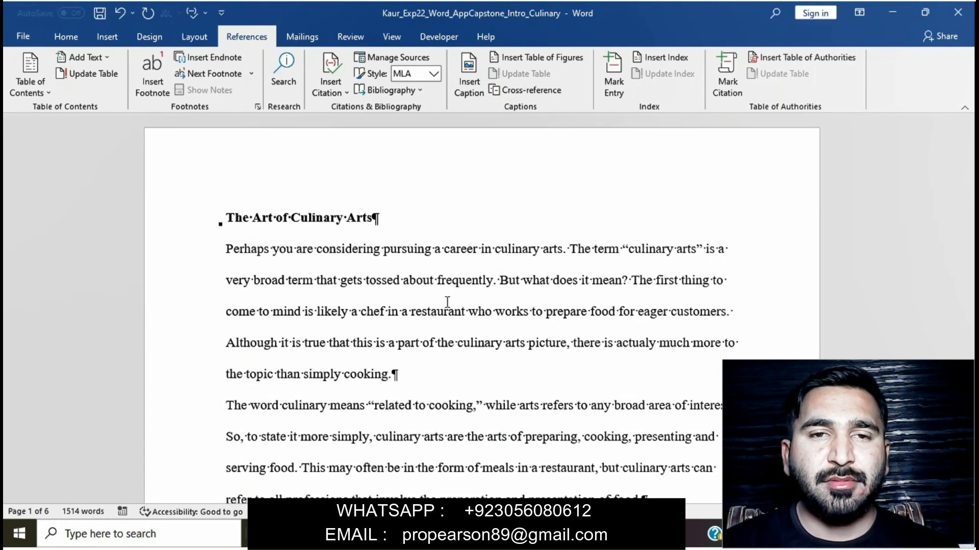
pyautogui.click(447, 303)
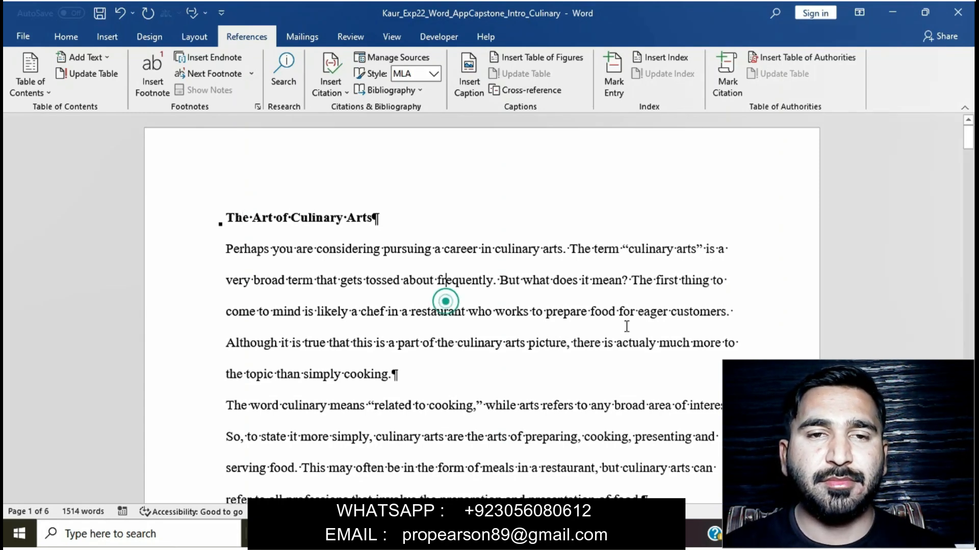
# Recheck the step 9 instruction, and convert the culinary document's heading to WordArt with the style Fill: Orange, Accent Color 1; Shadow
pyautogui.moveTo(518, 535)
pyautogui.click(441, 464)
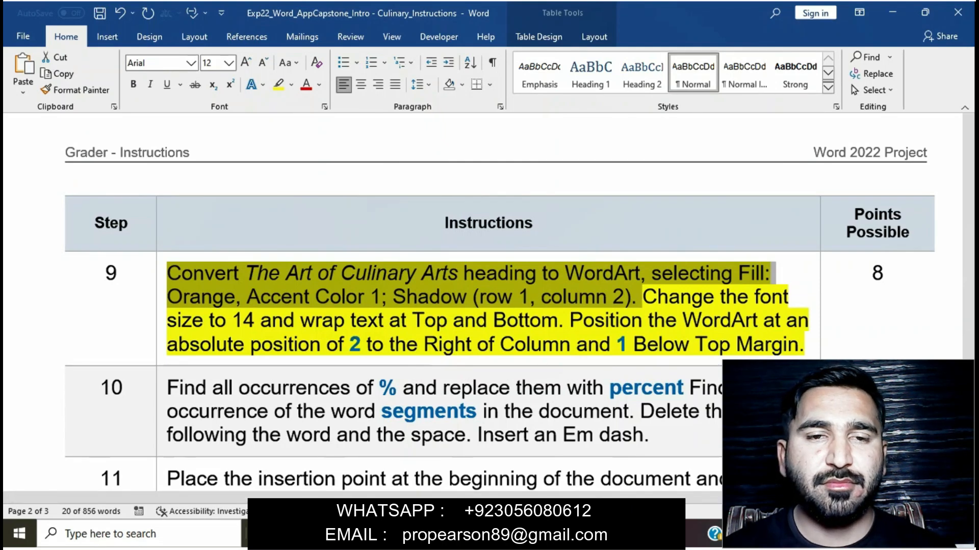
pyautogui.moveTo(518, 534)
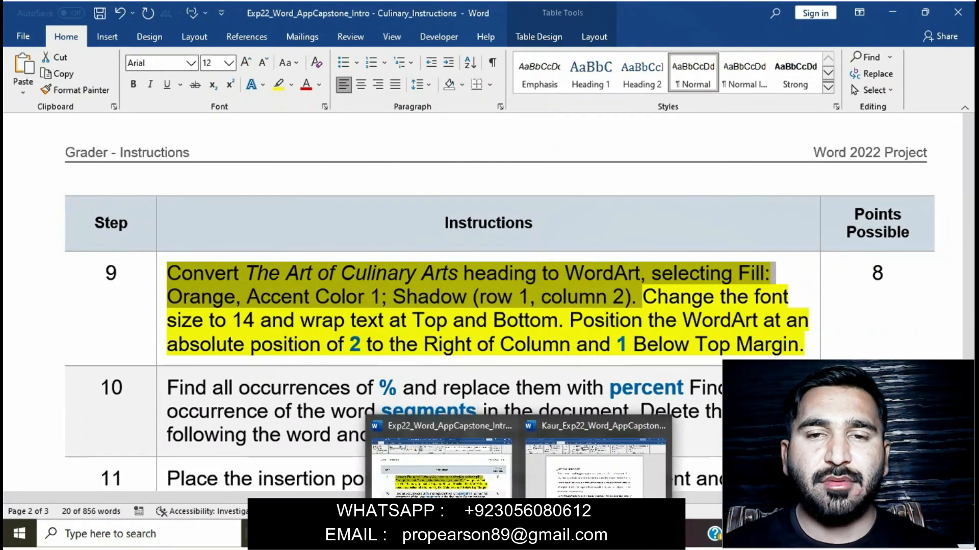
pyautogui.click(567, 475)
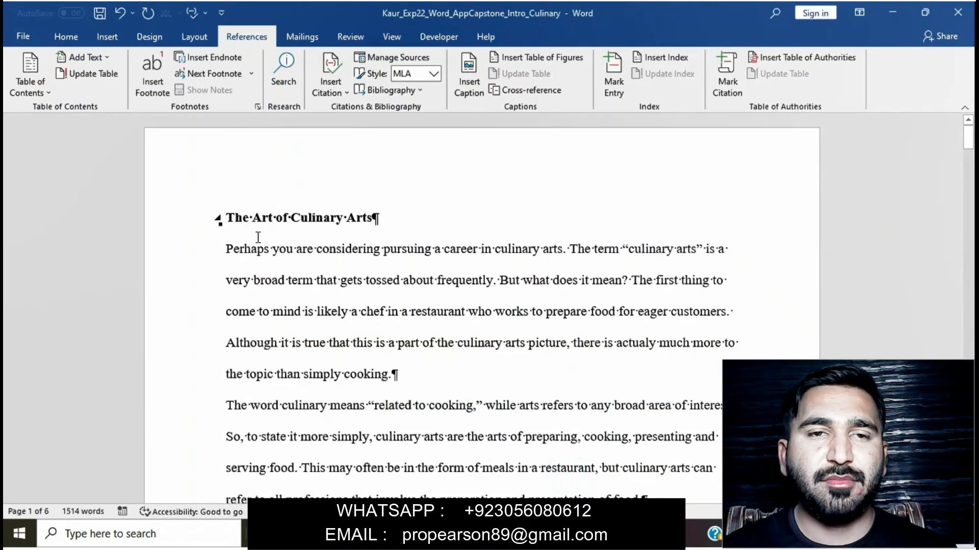
pyautogui.moveTo(227, 219); pyautogui.dragTo(393, 220)
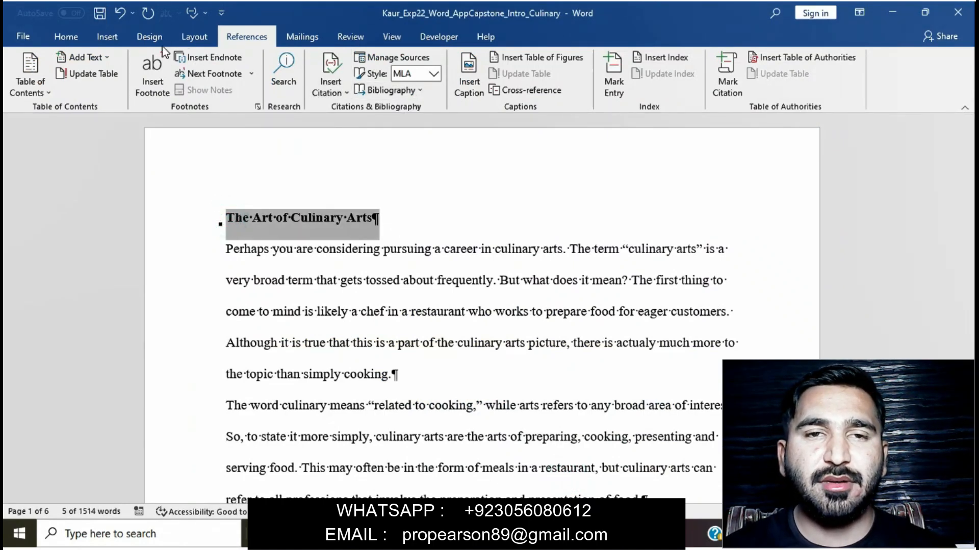
pyautogui.click(108, 38)
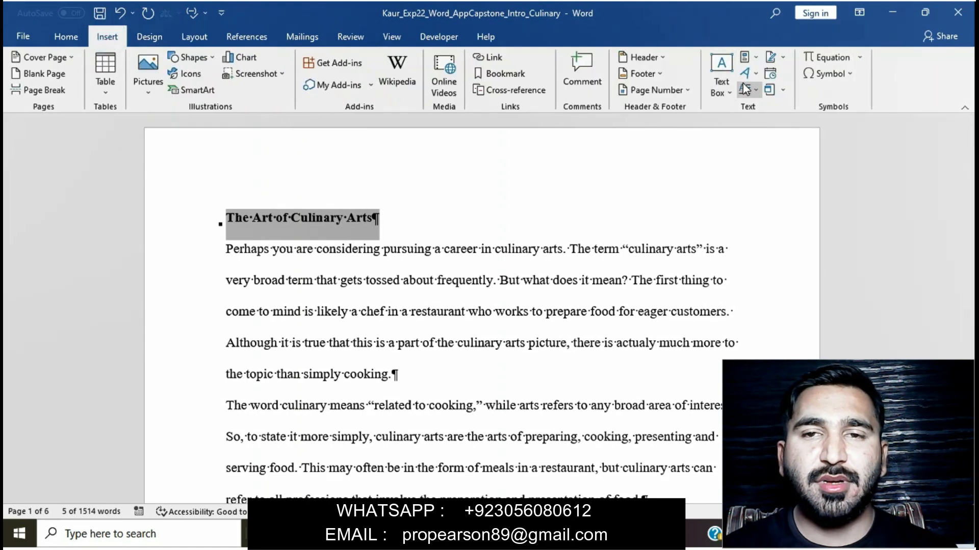
pyautogui.click(756, 75)
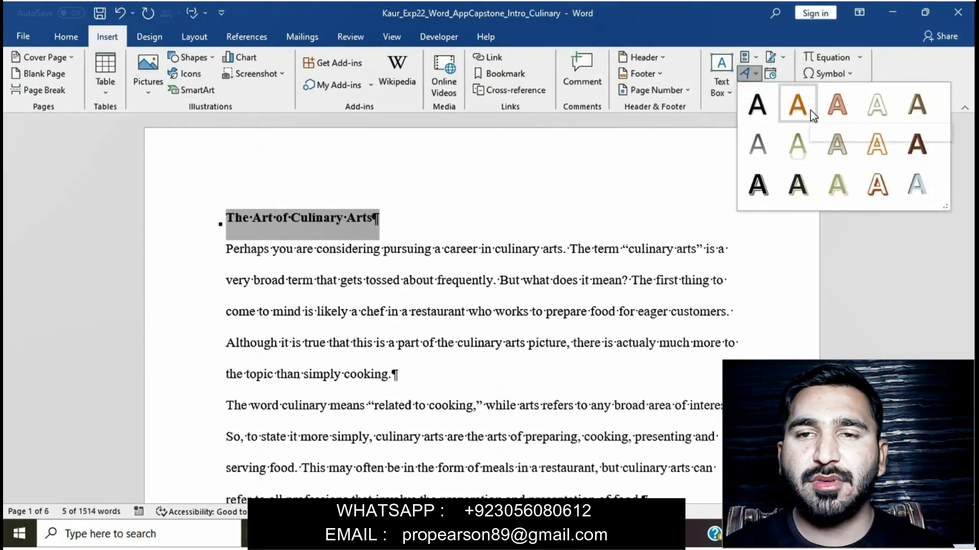
pyautogui.click(798, 106)
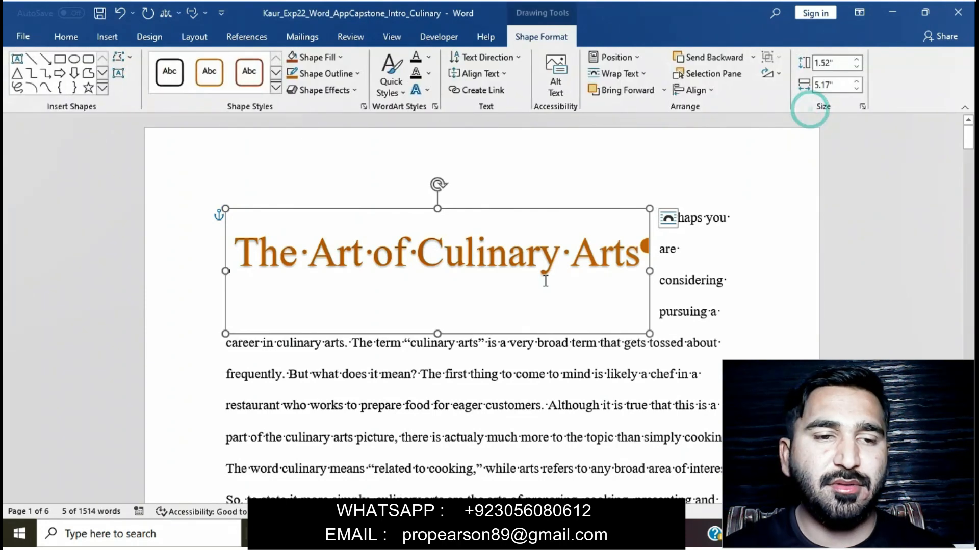
# Switch to the instructions document and select the step 9 sentence about the font size and text wrapping
pyautogui.moveTo(519, 534)
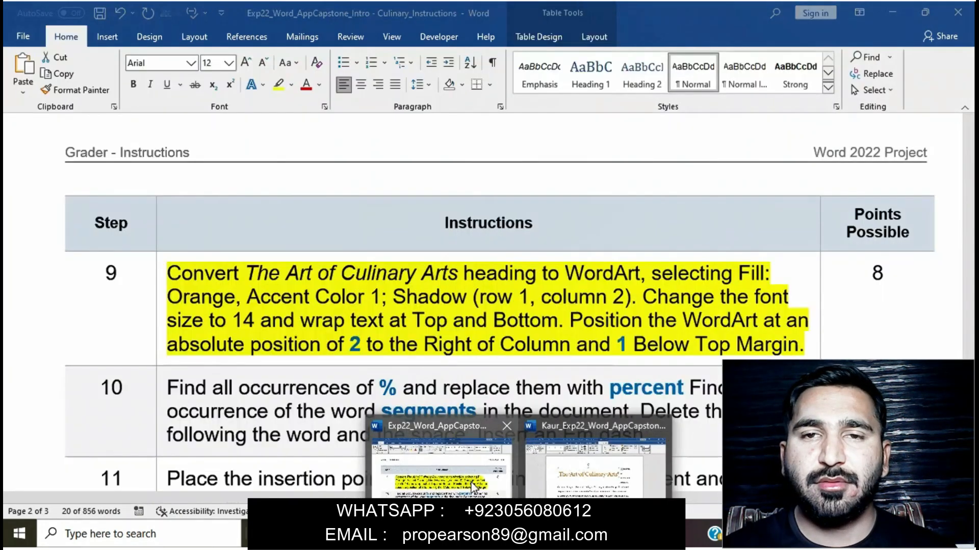
pyautogui.click(474, 487)
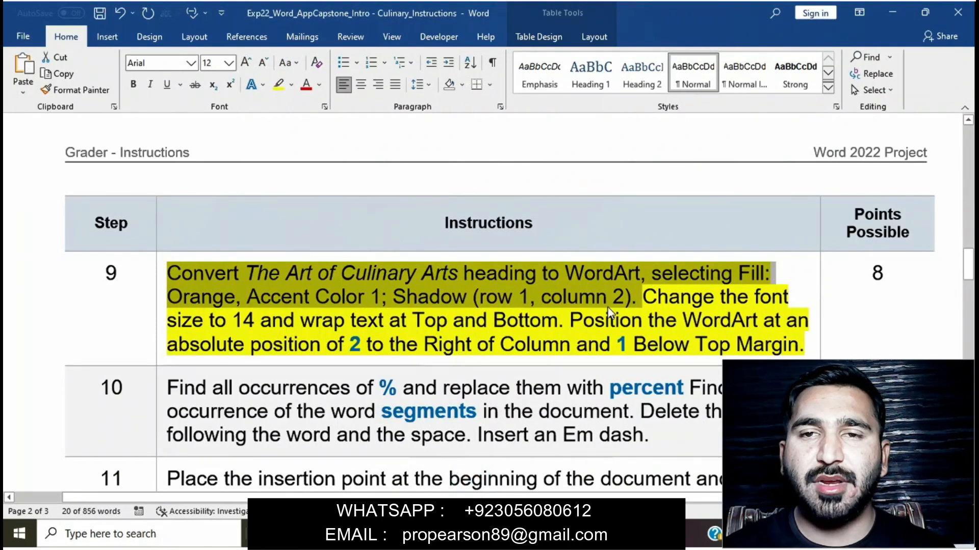
pyautogui.moveTo(519, 534)
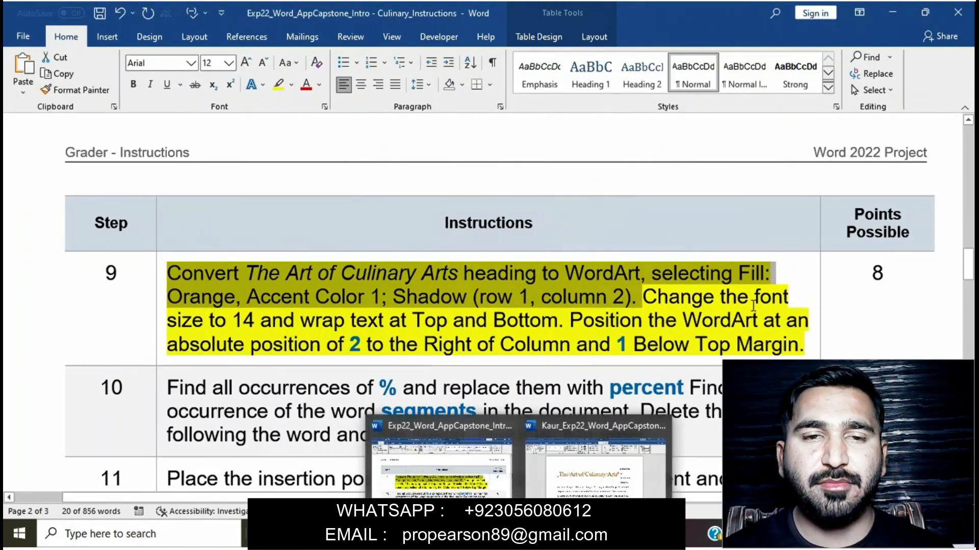
pyautogui.click(753, 306)
pyautogui.moveTo(639, 297); pyautogui.dragTo(559, 320)
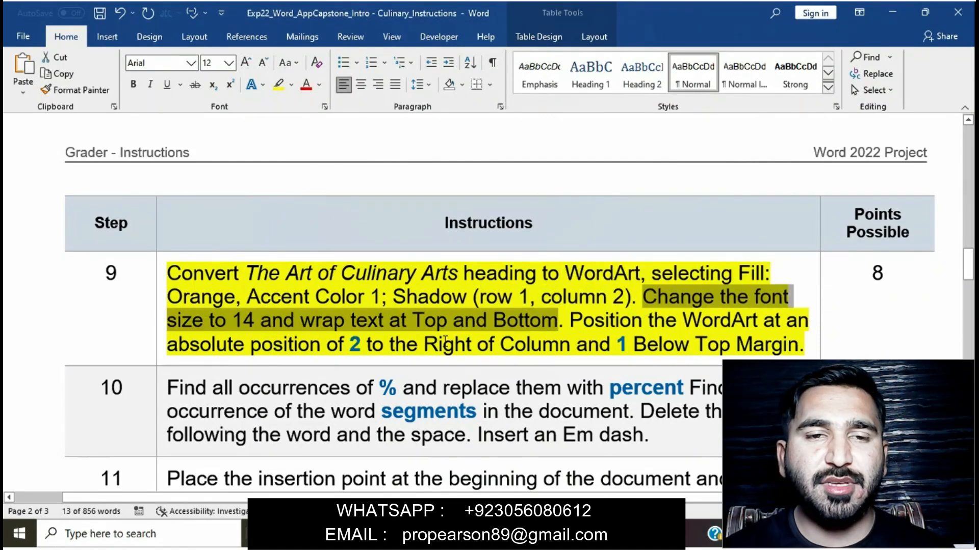
# In the culinary document, set the WordArt heading's font size to 14 and its text wrapping to Top and Bottom
pyautogui.moveTo(519, 534)
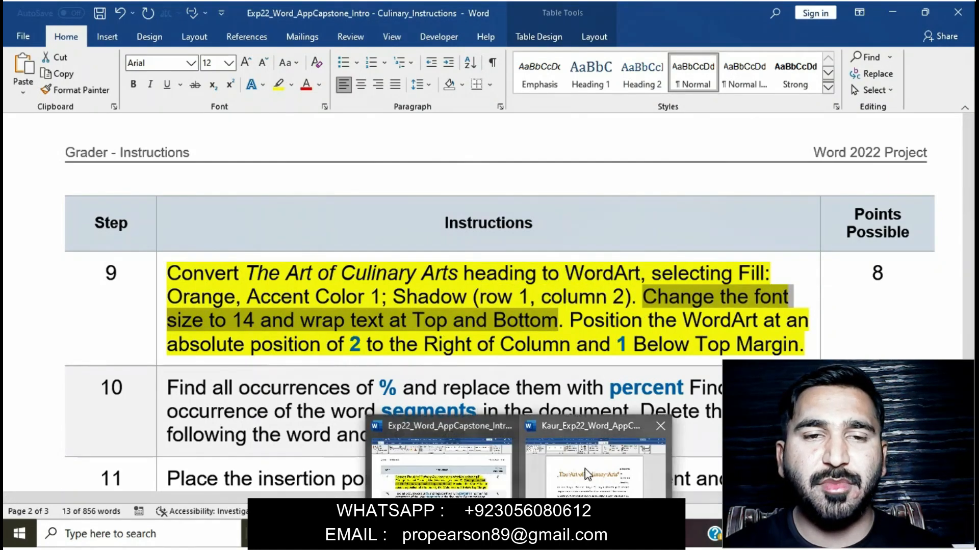
pyautogui.click(588, 475)
pyautogui.click(67, 36)
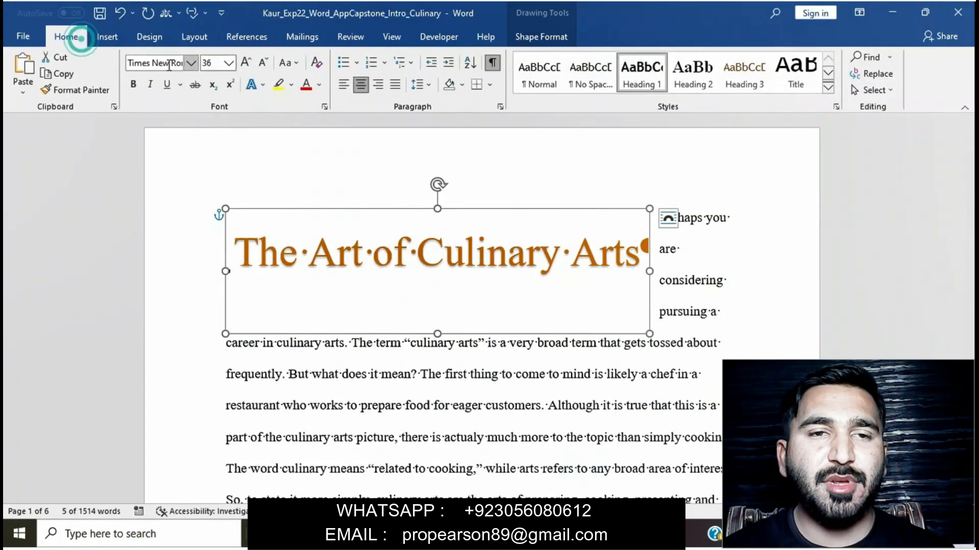
pyautogui.click(226, 63)
pyautogui.click(208, 148)
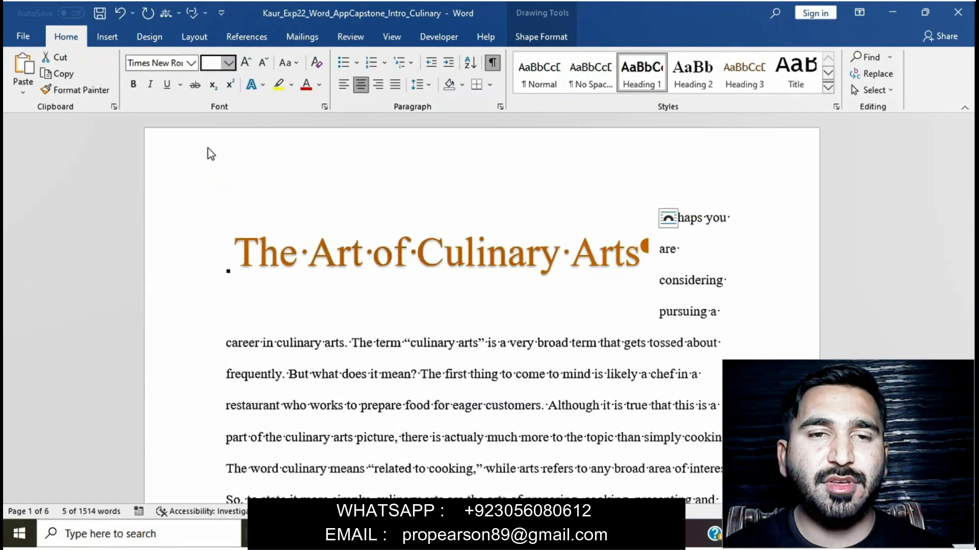
pyautogui.click(539, 36)
pyautogui.click(644, 74)
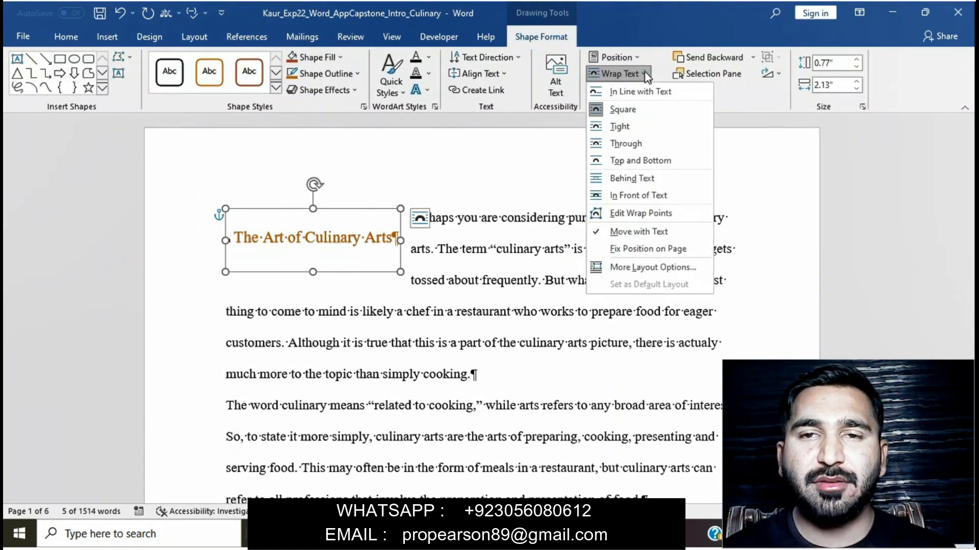
pyautogui.click(645, 159)
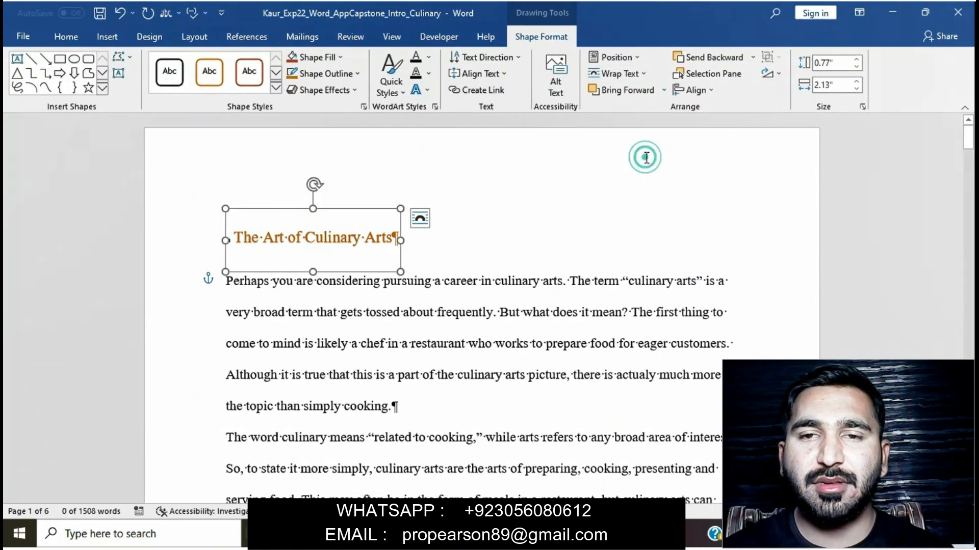
# Switch to the instructions document and select the step 9 sentence about the WordArt's absolute position
pyautogui.moveTo(520, 535)
pyautogui.click(480, 473)
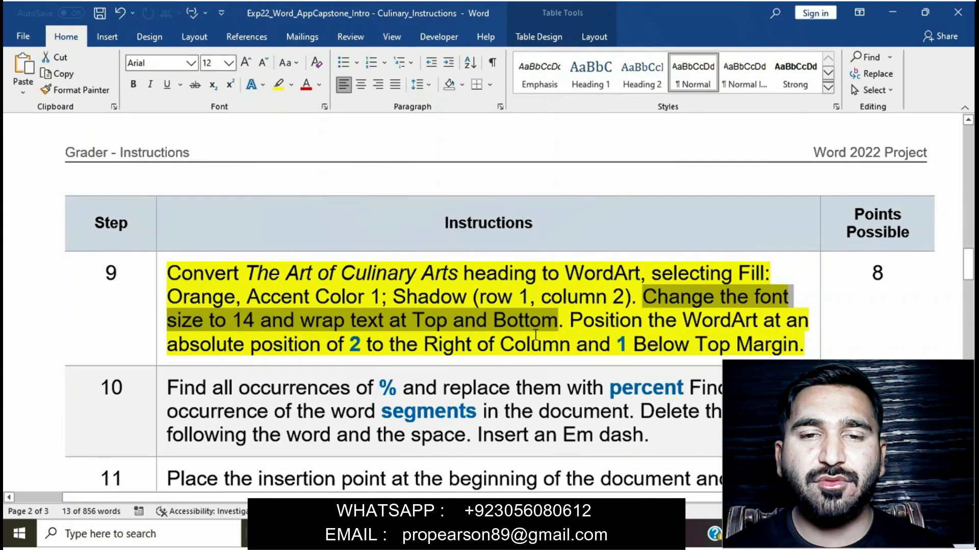
pyautogui.moveTo(566, 321); pyautogui.dragTo(804, 345)
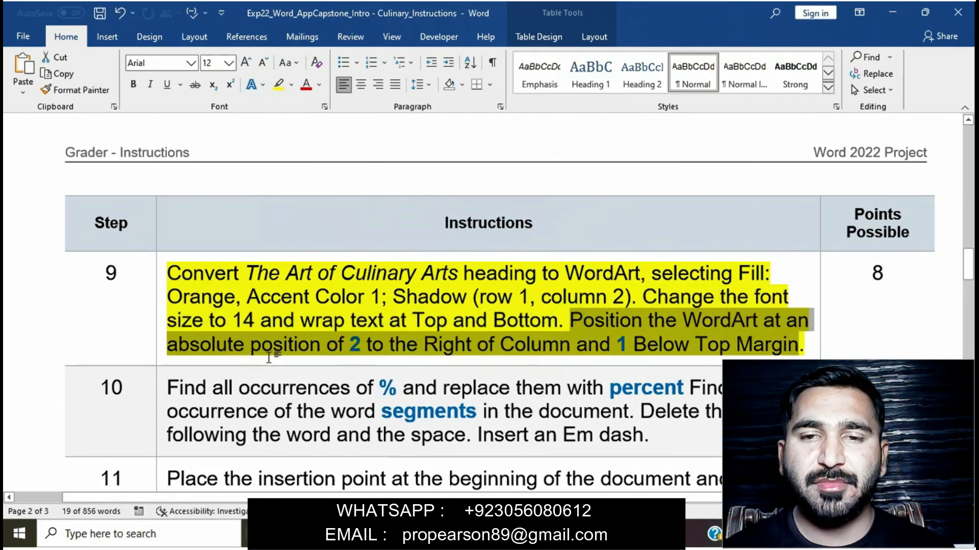
# In the culinary document's layout options, set the WordArt's horizontal absolute position to 2" to the right of Column
pyautogui.click(591, 448)
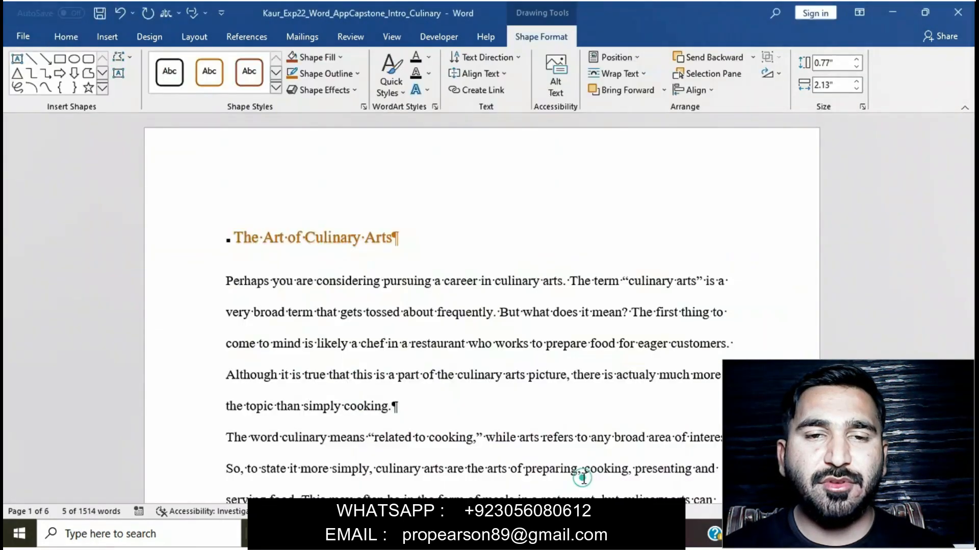
pyautogui.click(615, 57)
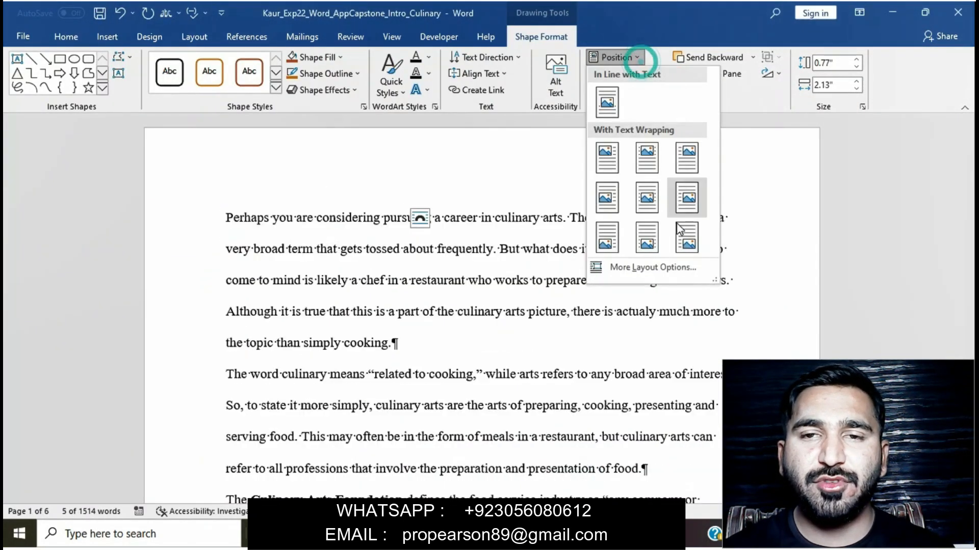
pyautogui.click(657, 267)
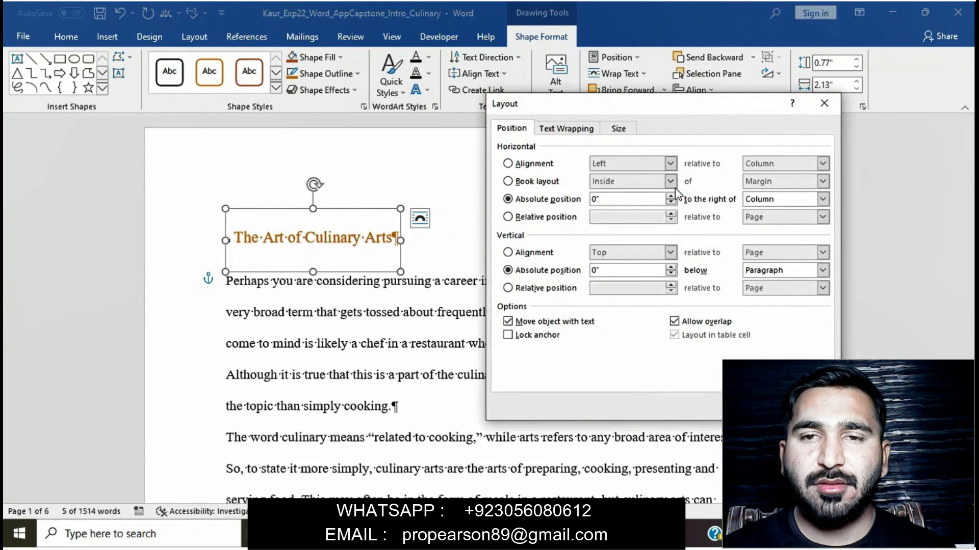
pyautogui.click(671, 197)
pyautogui.click(670, 196)
pyautogui.click(671, 197)
pyautogui.click(670, 197)
pyautogui.click(670, 196)
pyautogui.click(671, 196)
pyautogui.click(671, 196)
pyautogui.click(671, 196)
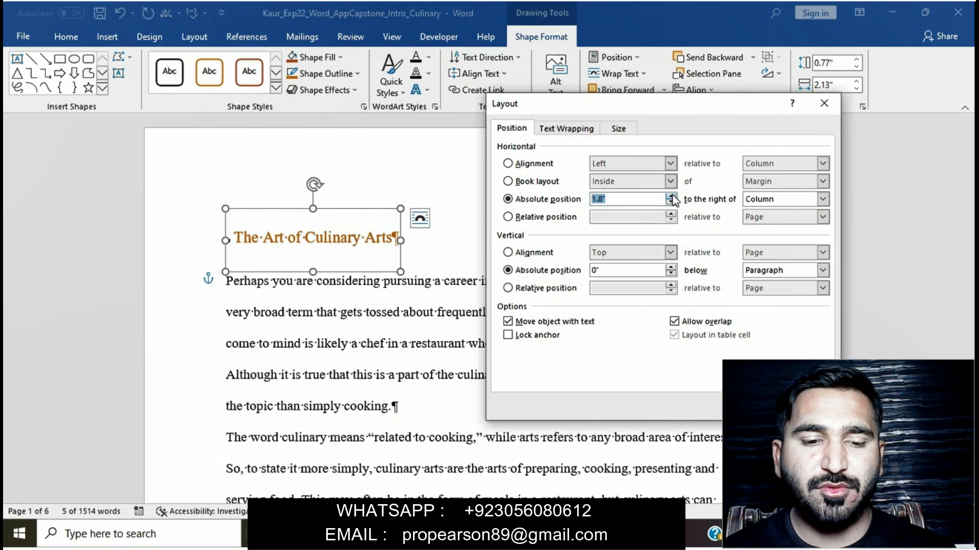
pyautogui.click(671, 196)
pyautogui.click(670, 196)
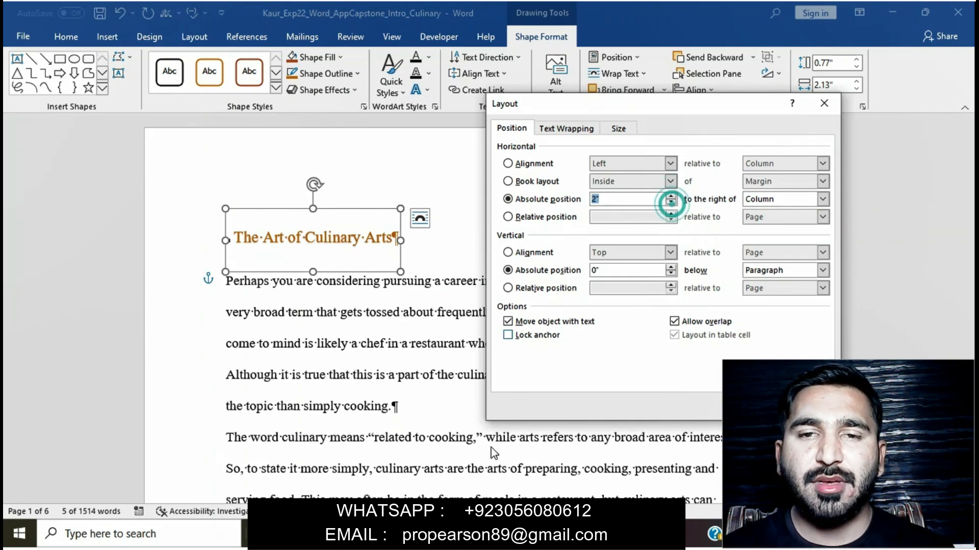
# Preview the instructions document to check the required WordArt position, and return to the culinary document's layout settings
pyautogui.moveTo(519, 534)
pyautogui.moveTo(442, 505)
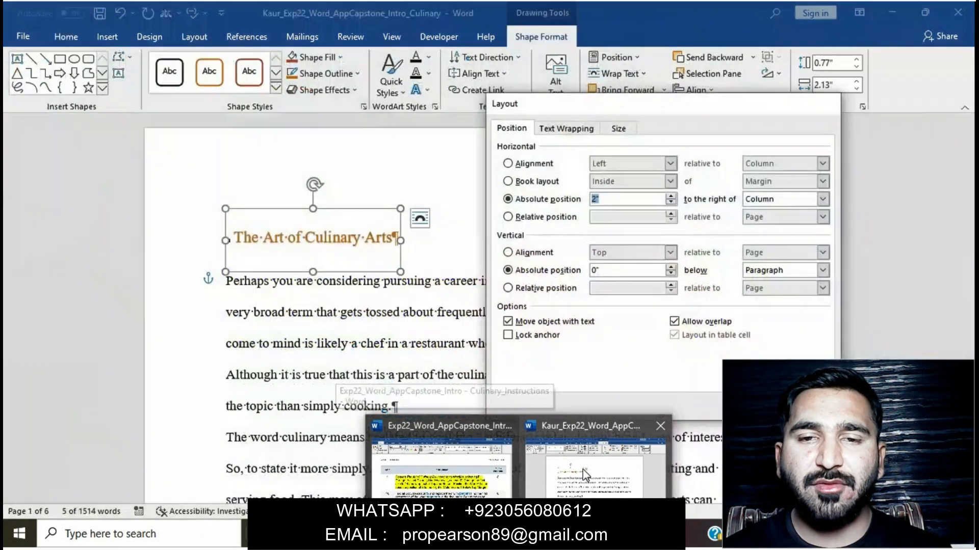
pyautogui.click(581, 468)
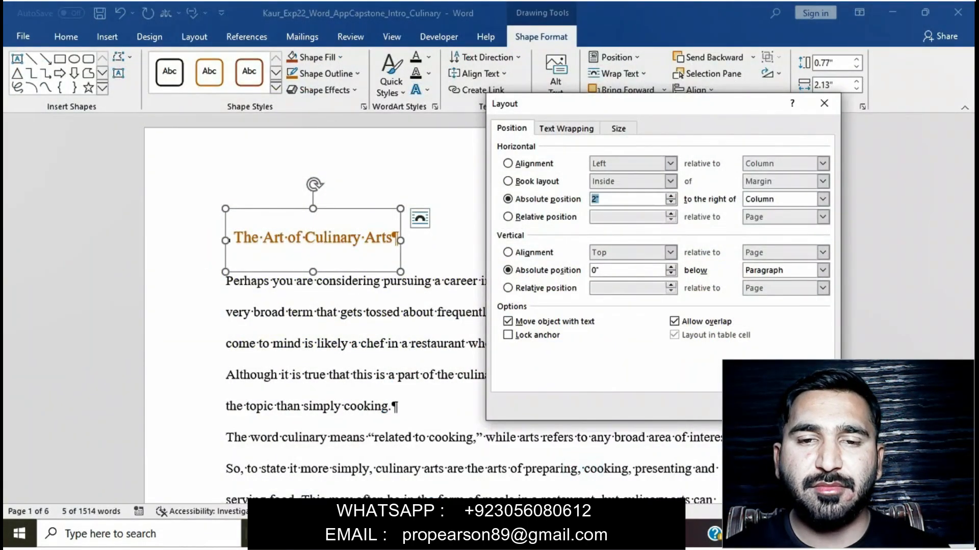
pyautogui.moveTo(518, 534)
pyautogui.moveTo(469, 460)
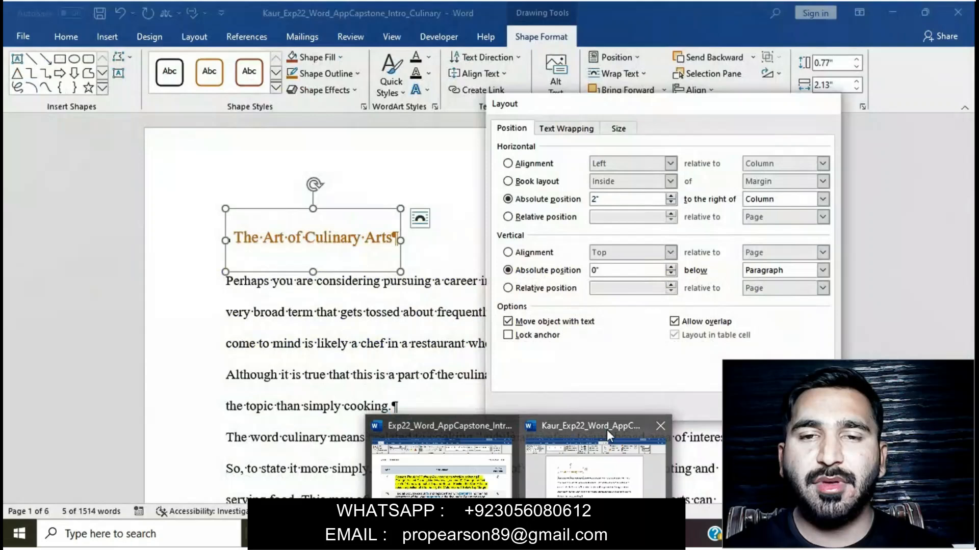
pyautogui.click(607, 429)
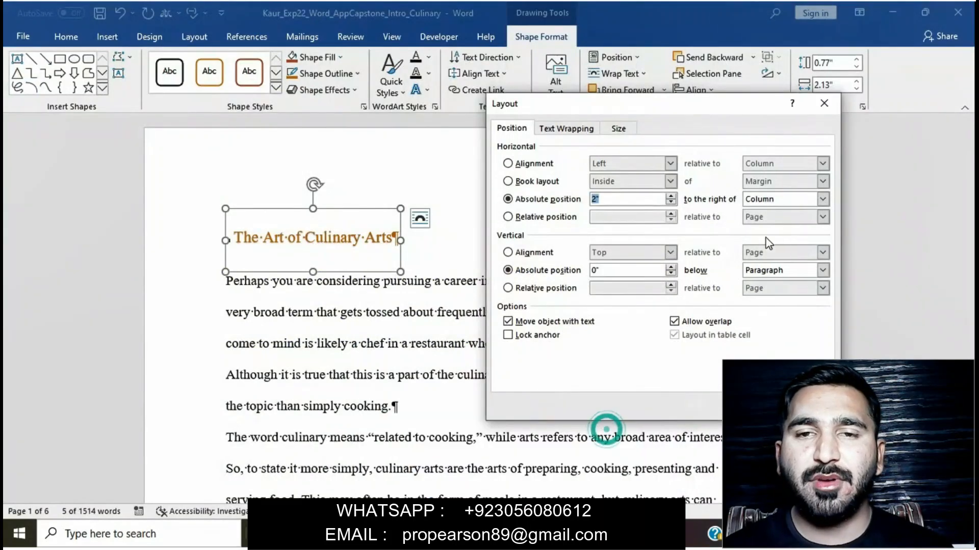
# Set the WordArt's vertical absolute position to 1" below Top Margin and apply the layout settings
pyautogui.moveTo(519, 534)
pyautogui.moveTo(484, 493)
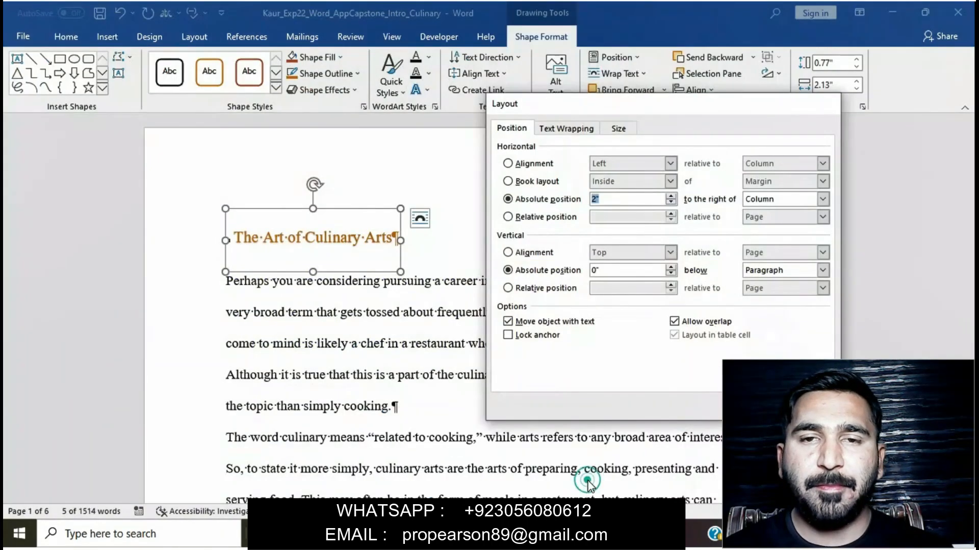
pyautogui.click(588, 481)
pyautogui.click(673, 267)
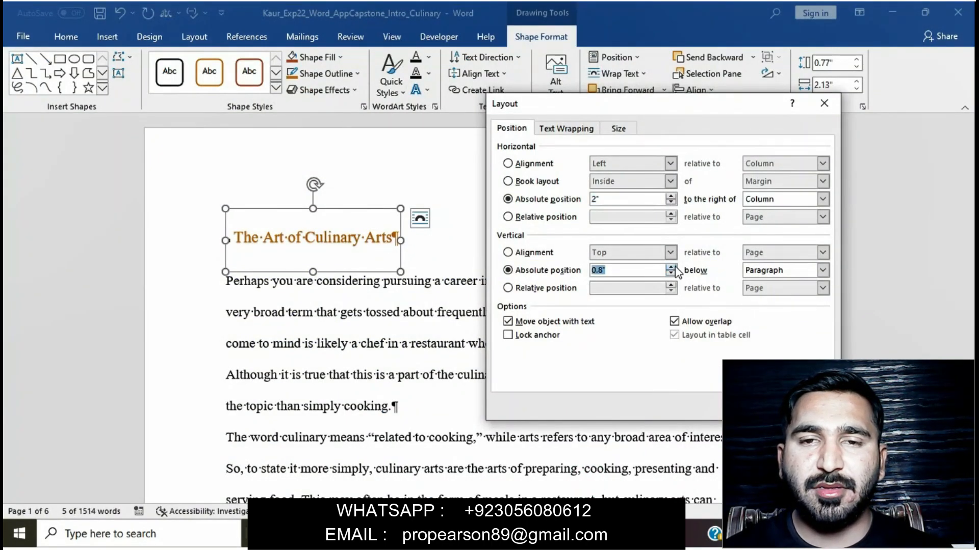
pyautogui.click(673, 267)
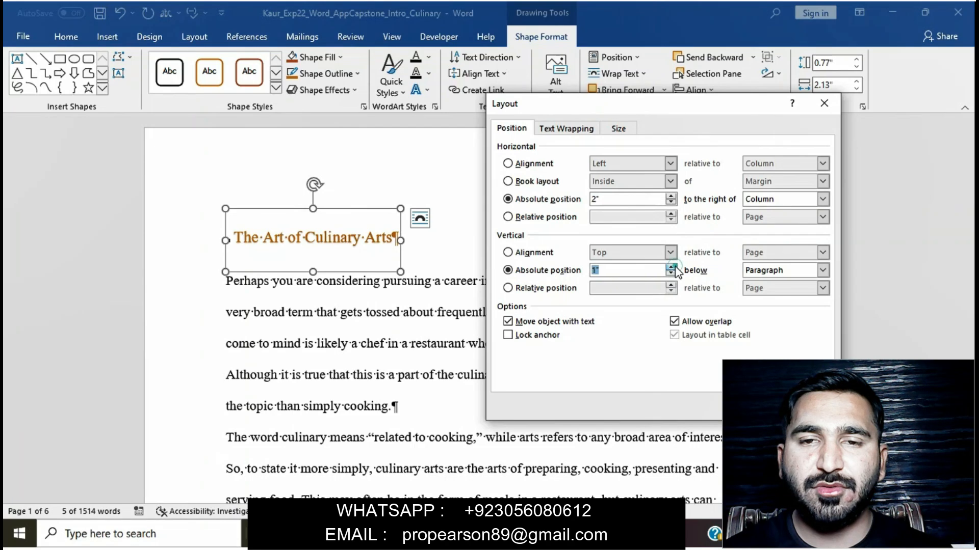
pyautogui.click(823, 271)
pyautogui.click(782, 291)
pyautogui.click(778, 321)
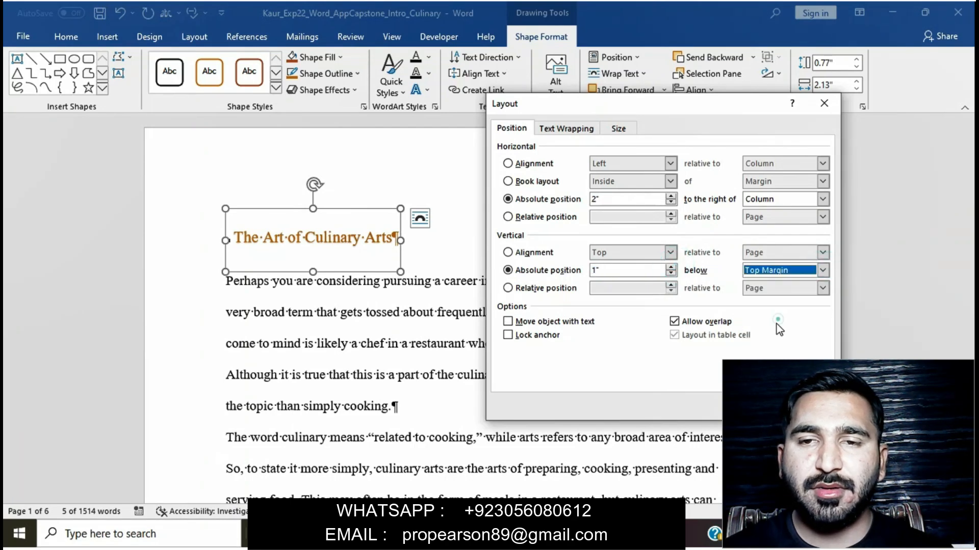
pyautogui.click(754, 406)
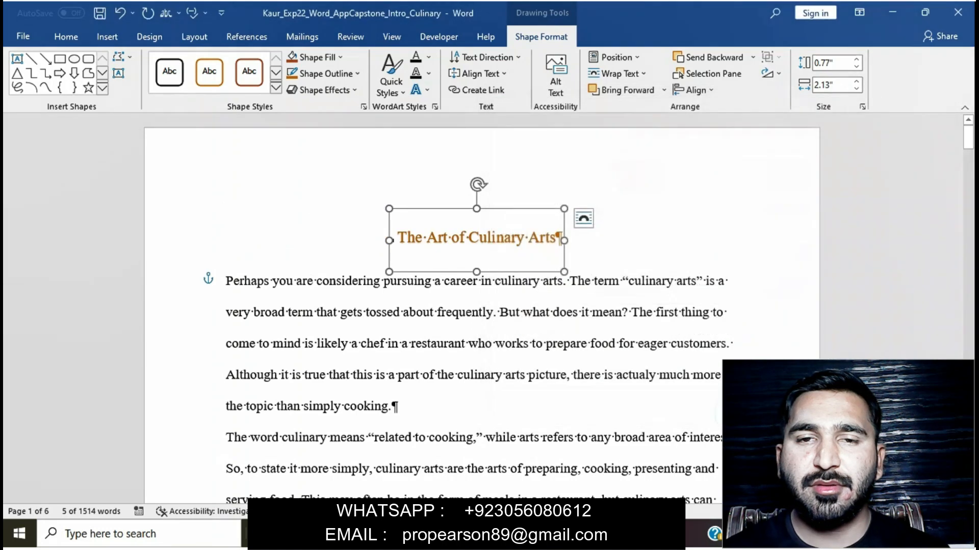
# Switch to the instructions document and remove the yellow highlight from the step 9 text
pyautogui.click(488, 487)
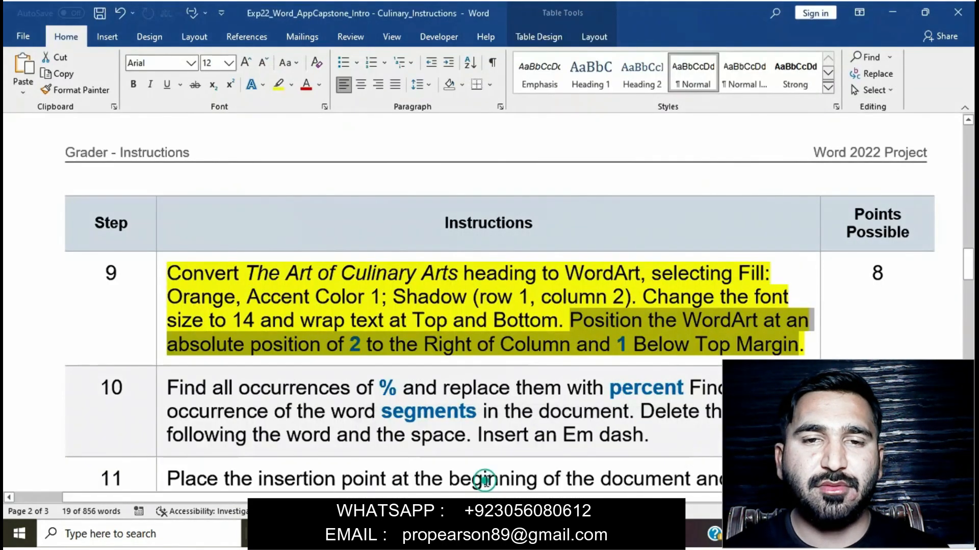
pyautogui.click(460, 336)
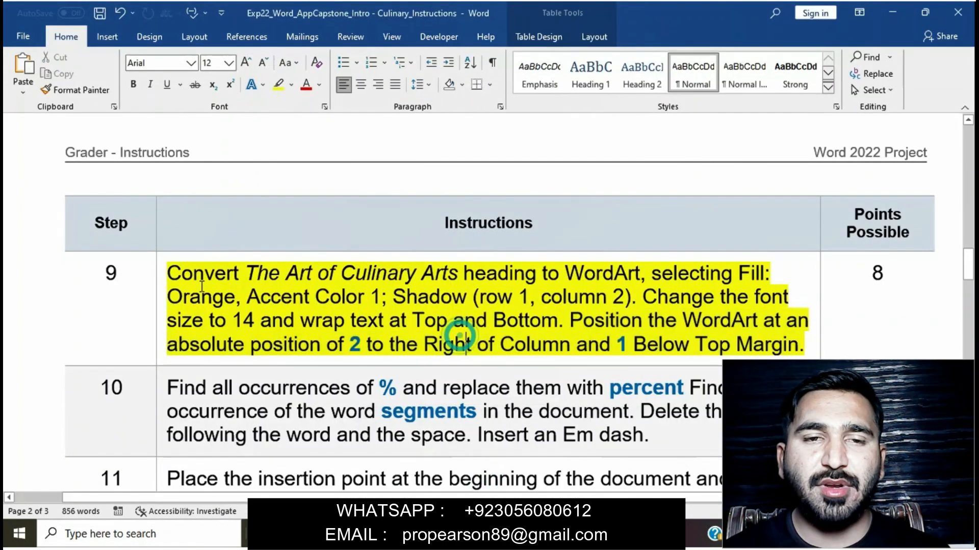
pyautogui.click(158, 278)
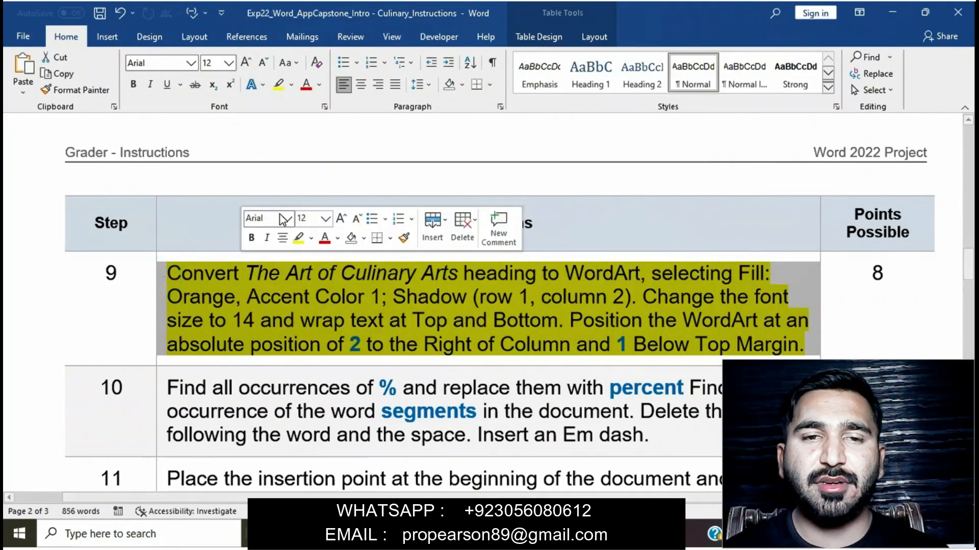
pyautogui.click(278, 84)
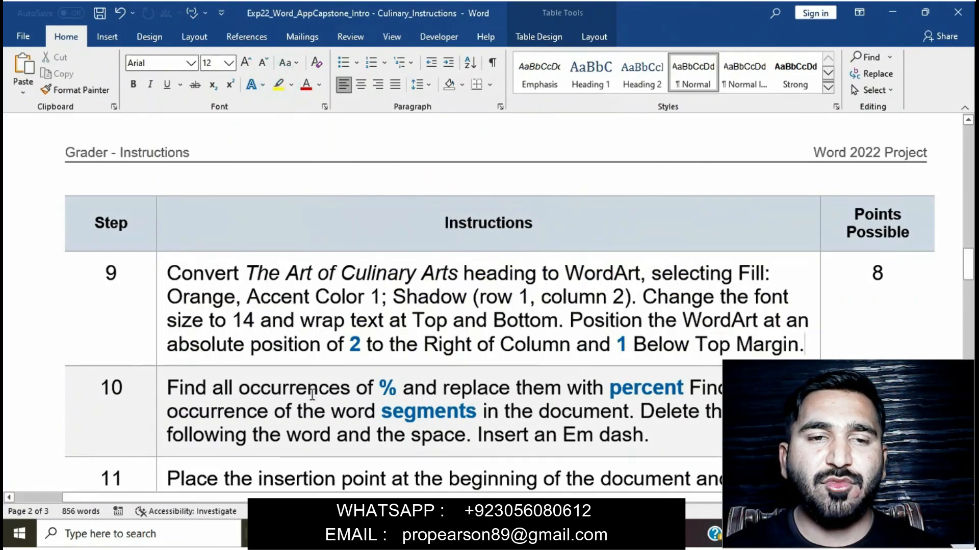
# Highlight the step 10 instruction text in yellow
pyautogui.scroll(-3, 308, 325)
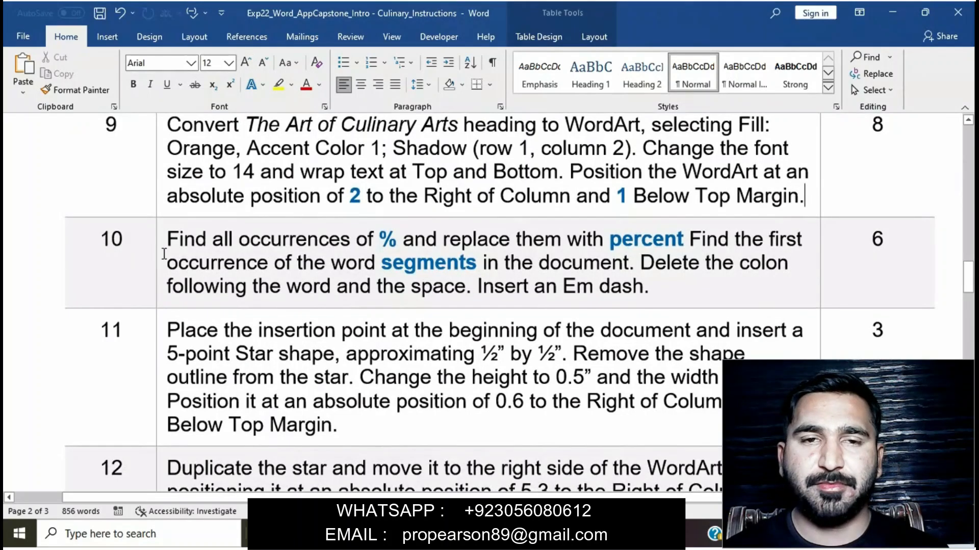
pyautogui.click(158, 247)
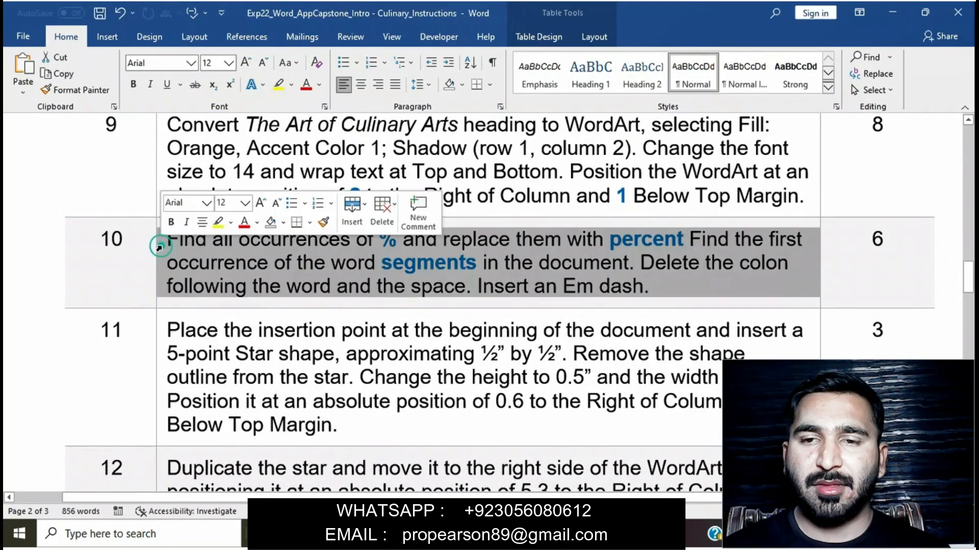
pyautogui.click(218, 224)
pyautogui.click(271, 261)
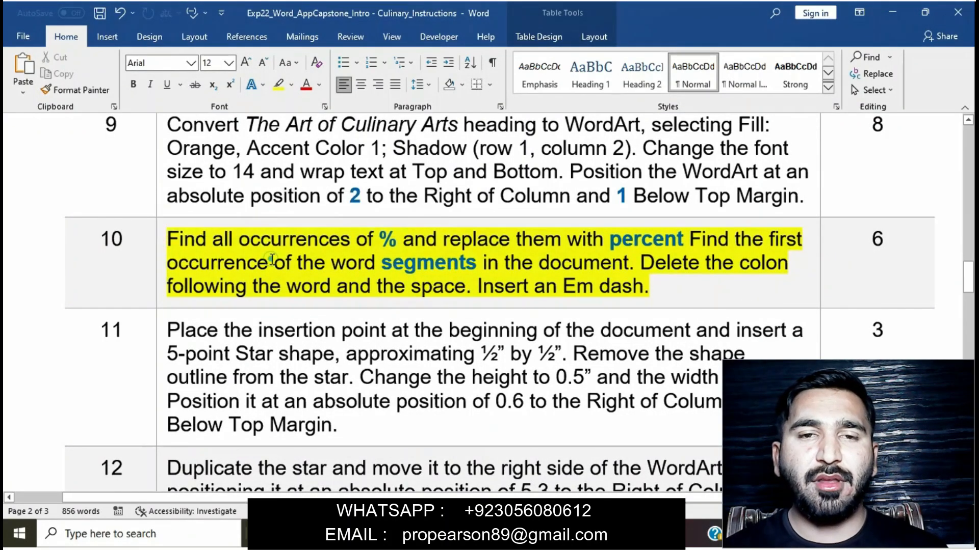
# Review step 10 and select its sentence about replacing % with percent
pyautogui.click(159, 249)
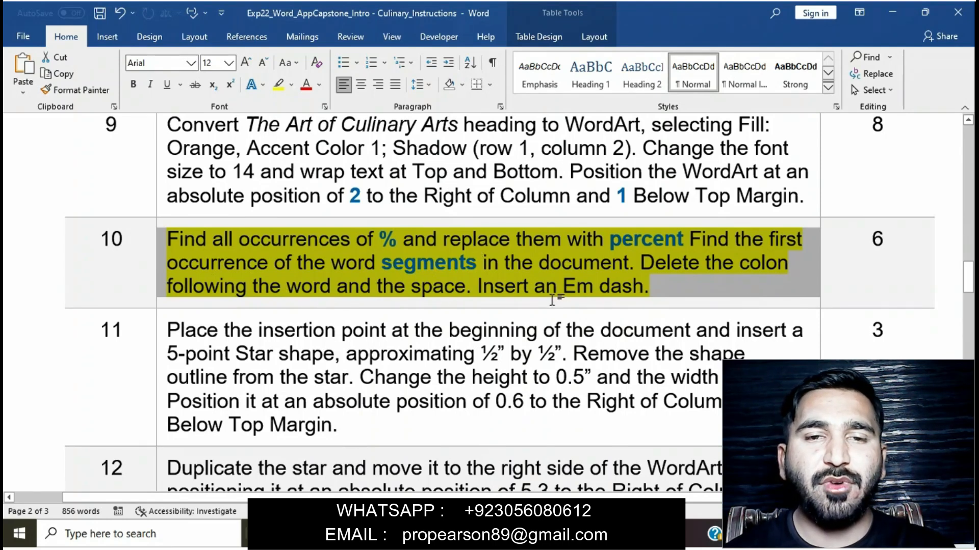
pyautogui.click(385, 264)
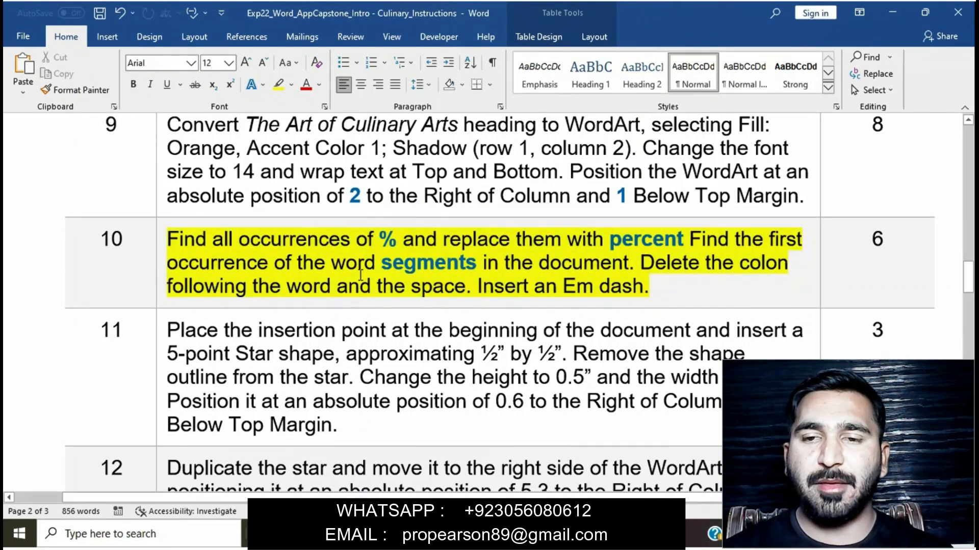
pyautogui.moveTo(173, 239); pyautogui.dragTo(658, 241)
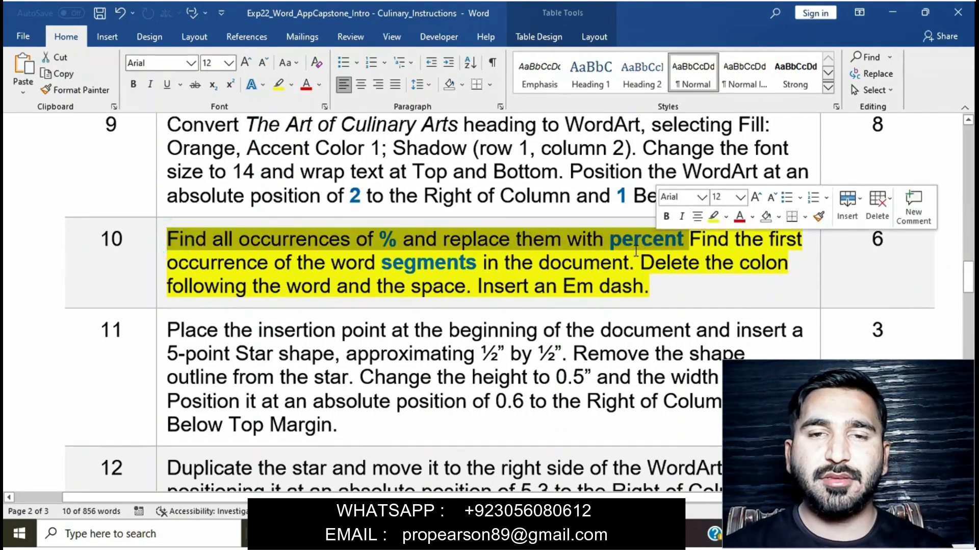
# Switch to the culinary document and set up Find and Replace to find "%" and replace it with "percent"
pyautogui.moveTo(518, 534)
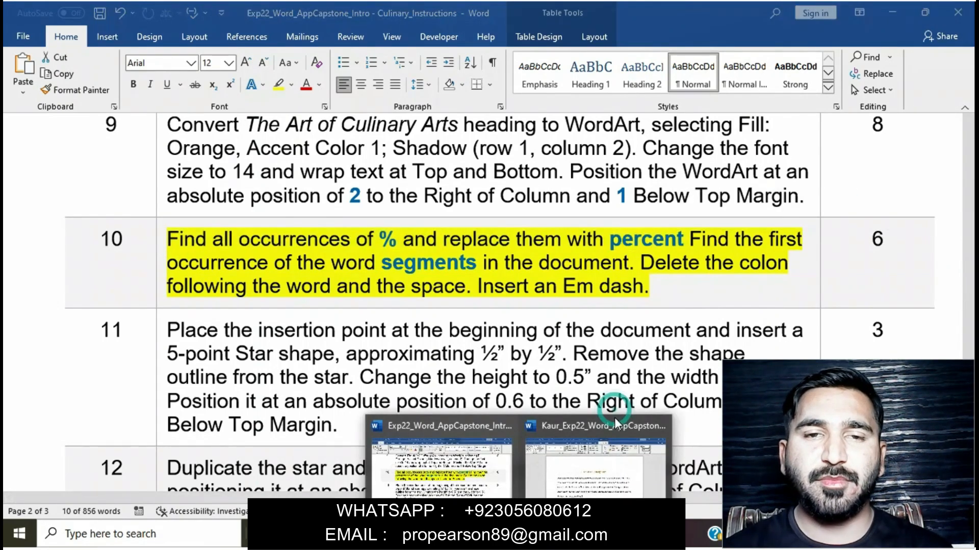
pyautogui.click(612, 481)
pyautogui.click(607, 342)
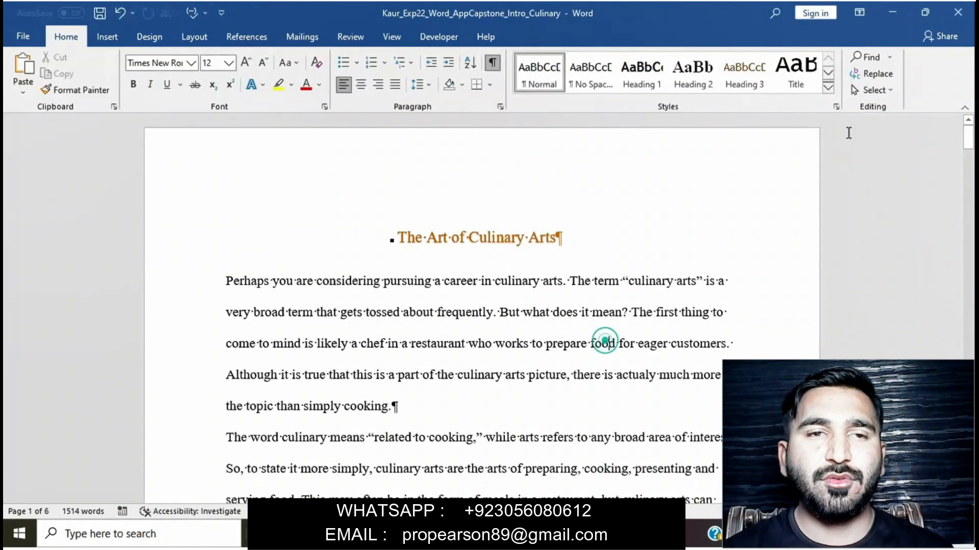
pyautogui.click(869, 74)
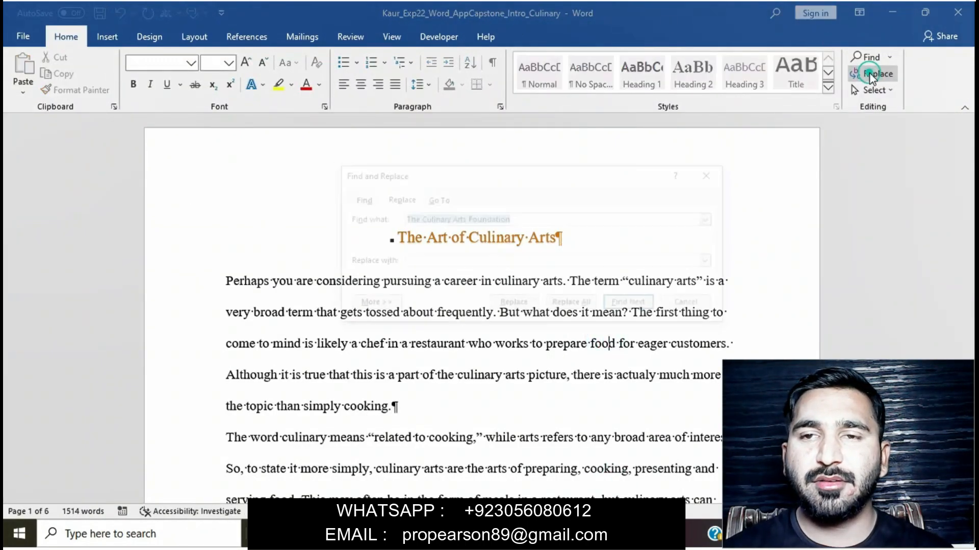
pyautogui.press('BackSpace')
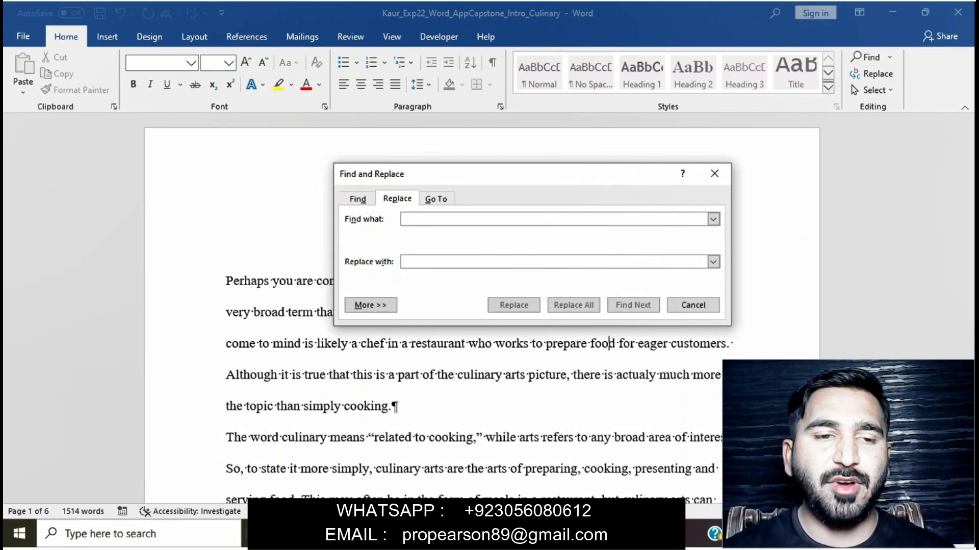
pyautogui.write('%')
pyautogui.click(512, 262)
pyautogui.moveTo(518, 534)
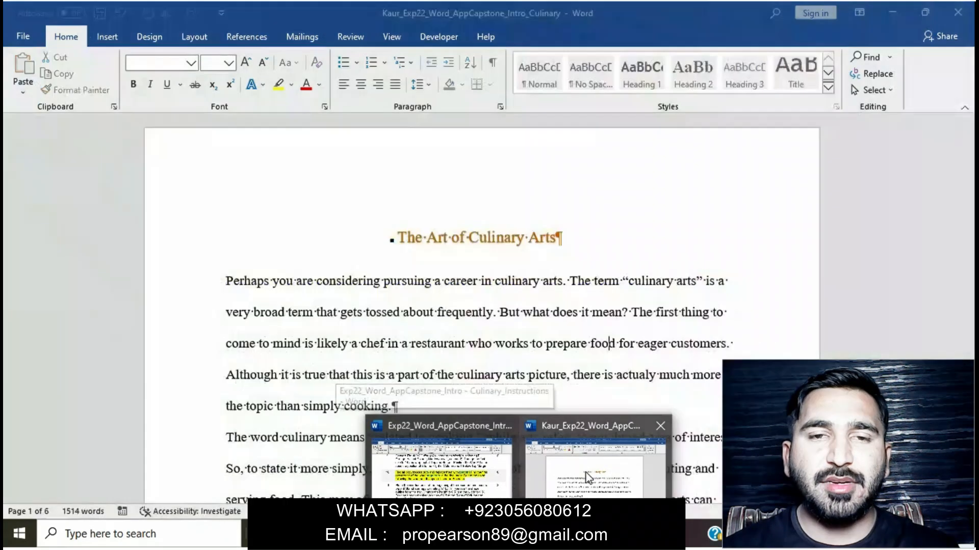
pyautogui.click(586, 473)
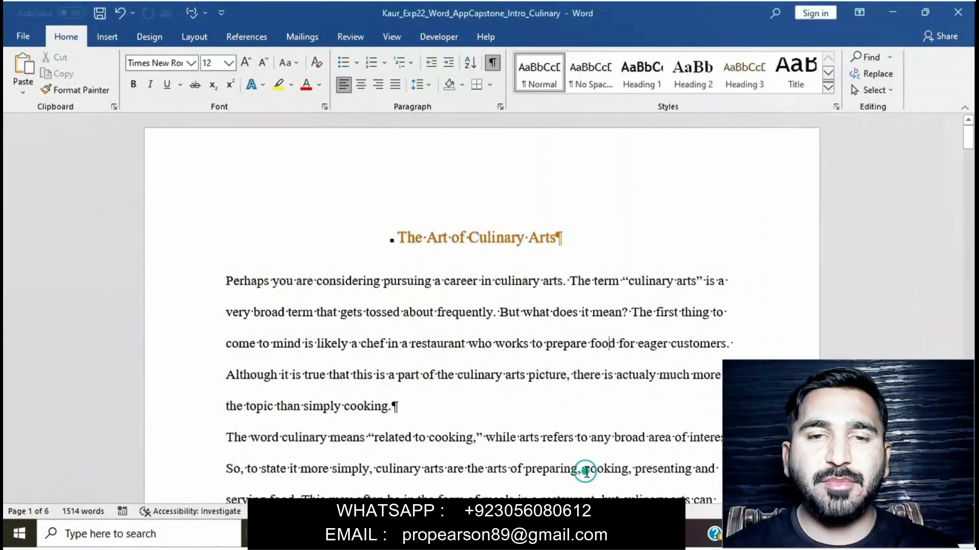
pyautogui.write('percent')
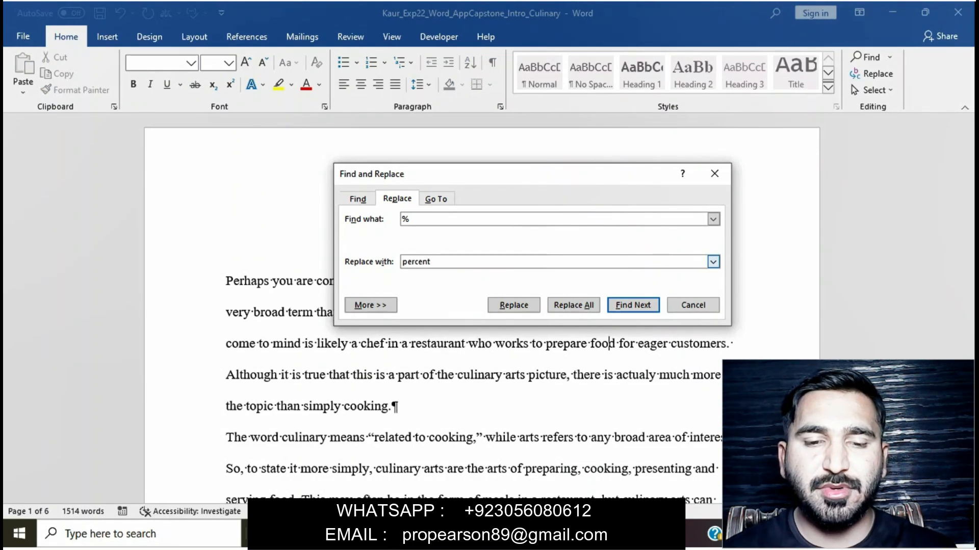
# Preview the instructions to check the wording, replace all occurrences of % in the culinary document, and close Find and Replace
pyautogui.moveTo(518, 535)
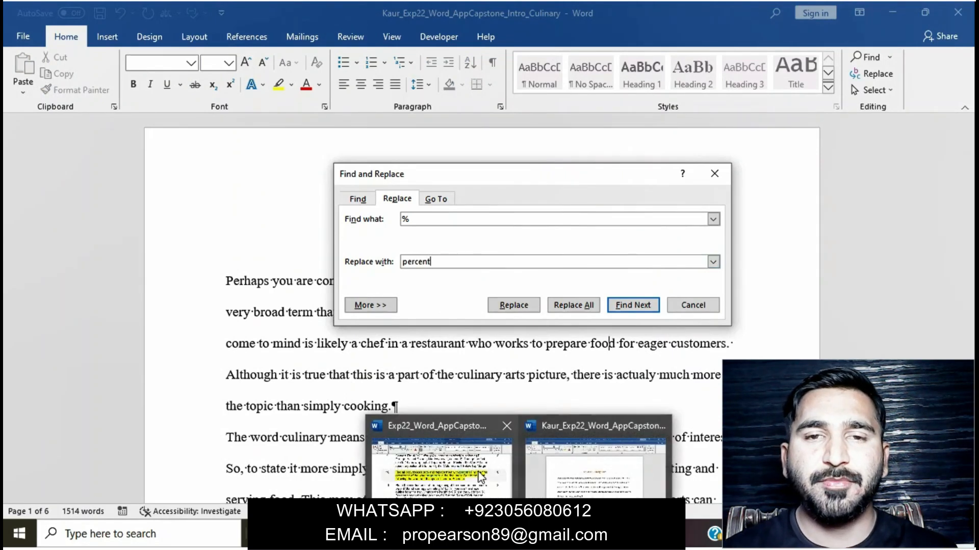
pyautogui.moveTo(479, 476)
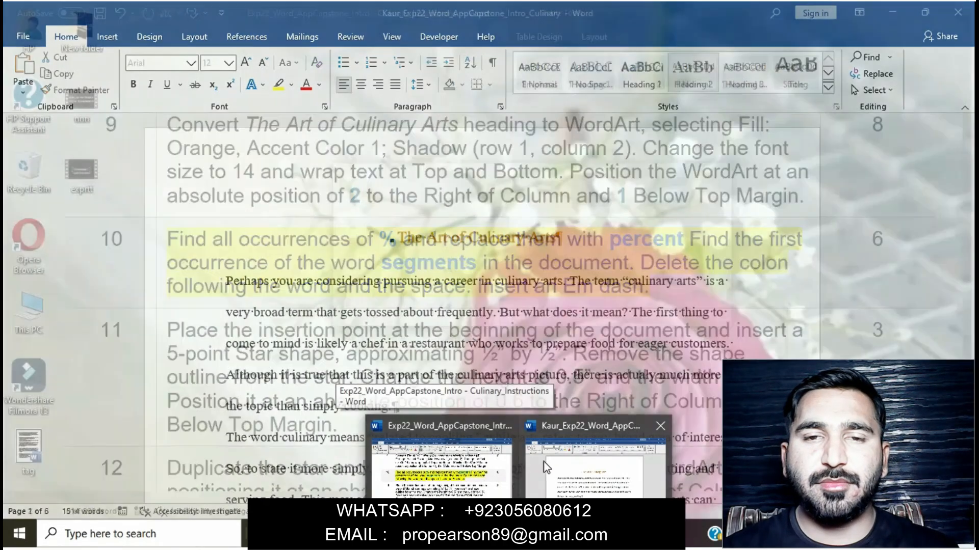
pyautogui.click(544, 463)
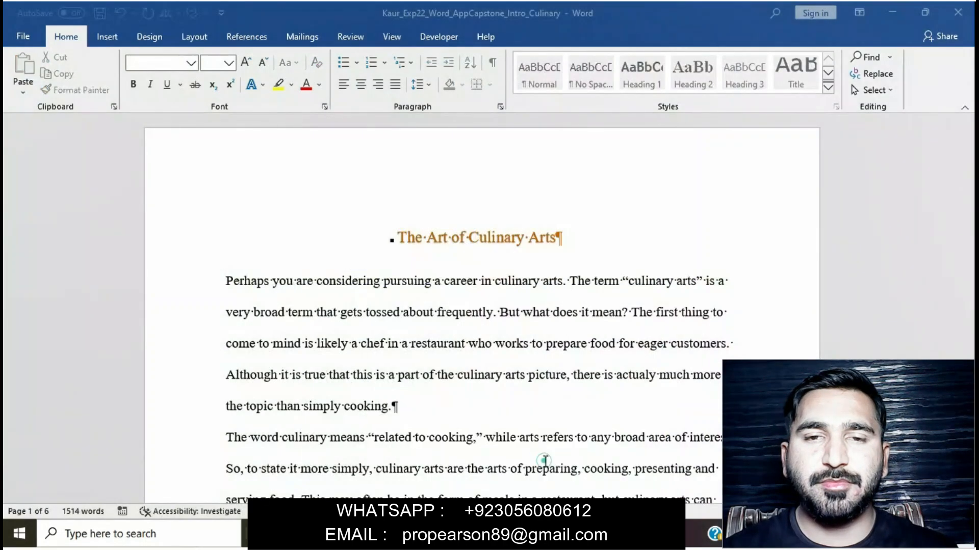
pyautogui.hotkey('ctrl', 'h')
pyautogui.click(565, 307)
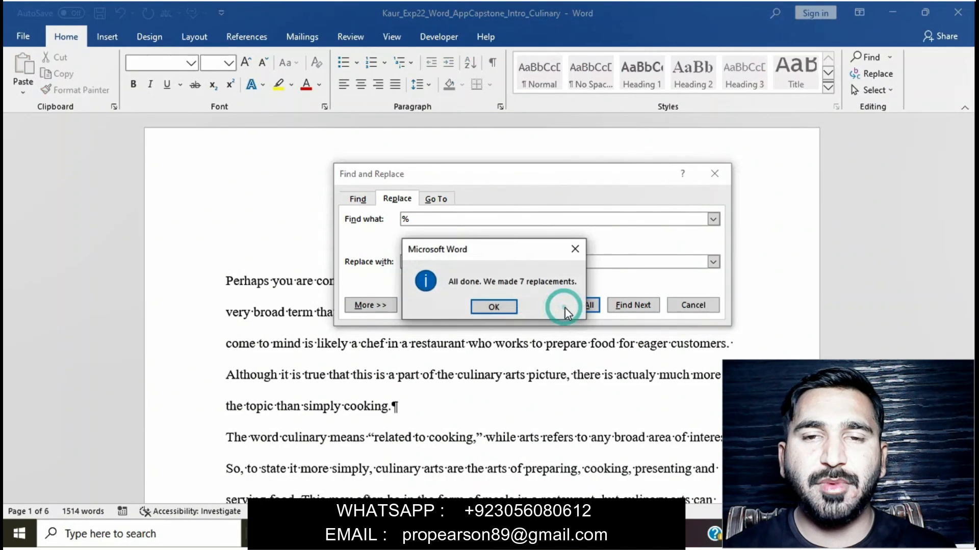
pyautogui.click(494, 307)
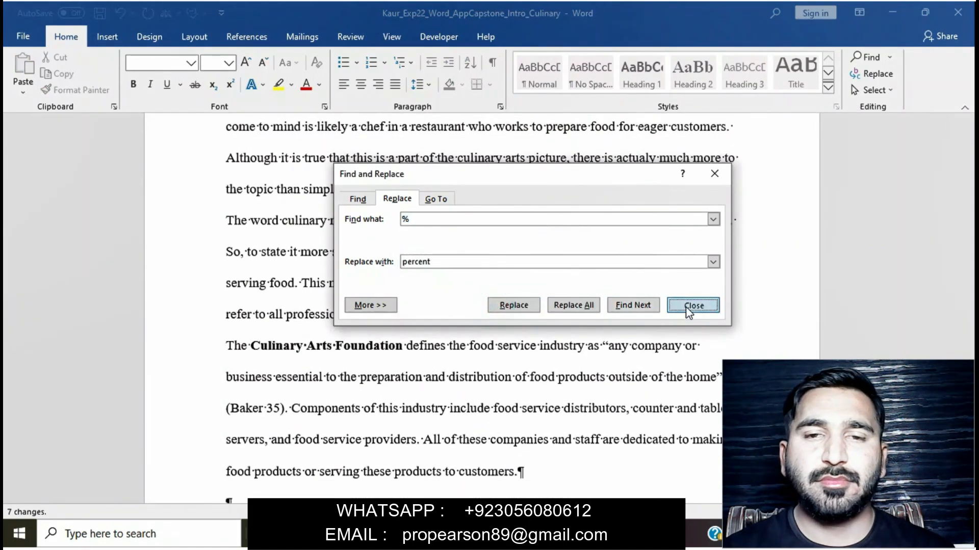
pyautogui.click(686, 308)
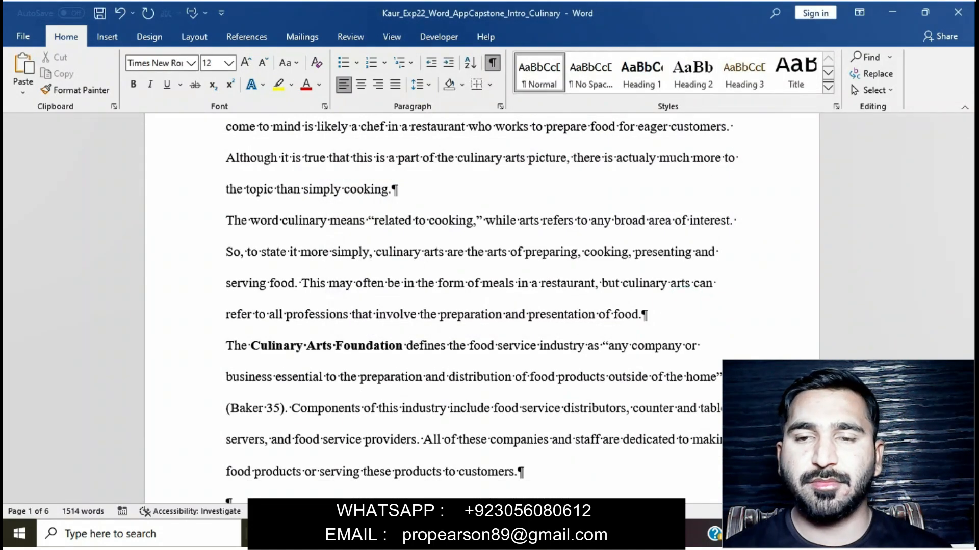
# Switch to the instructions document and select the word "segments" in step 10
pyautogui.click(595, 453)
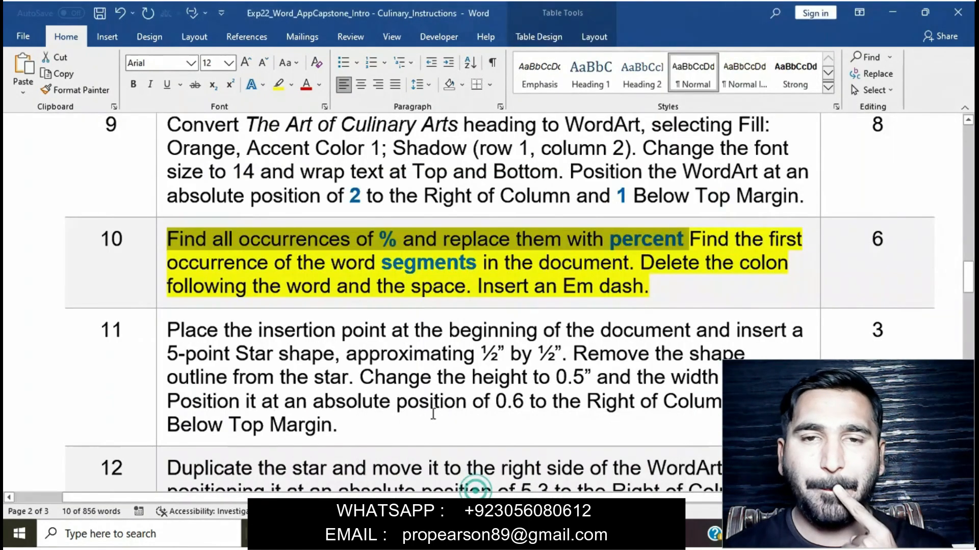
pyautogui.click(314, 292)
pyautogui.moveTo(381, 262); pyautogui.dragTo(477, 265)
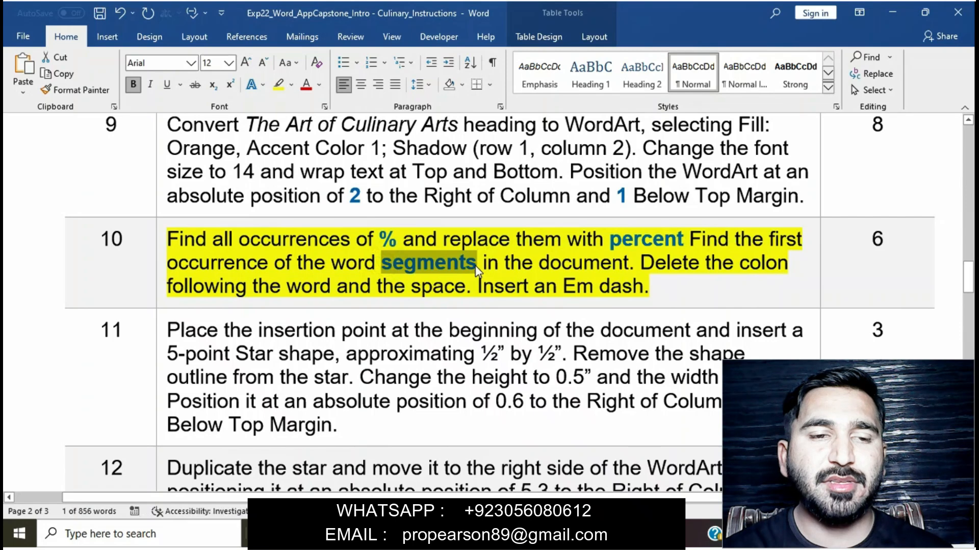
# Switch to the culinary document and search it for "segments"
pyautogui.click(568, 471)
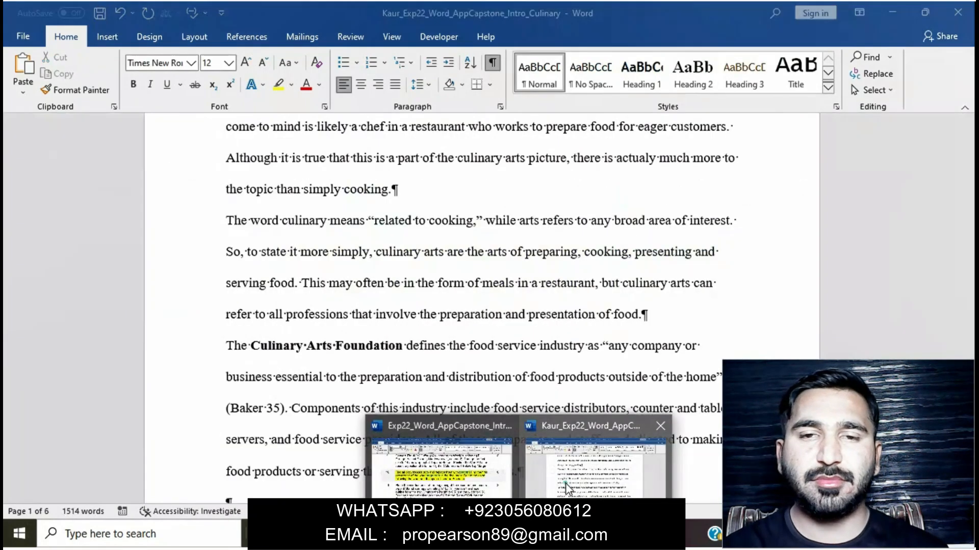
pyautogui.scroll(5, 557, 337)
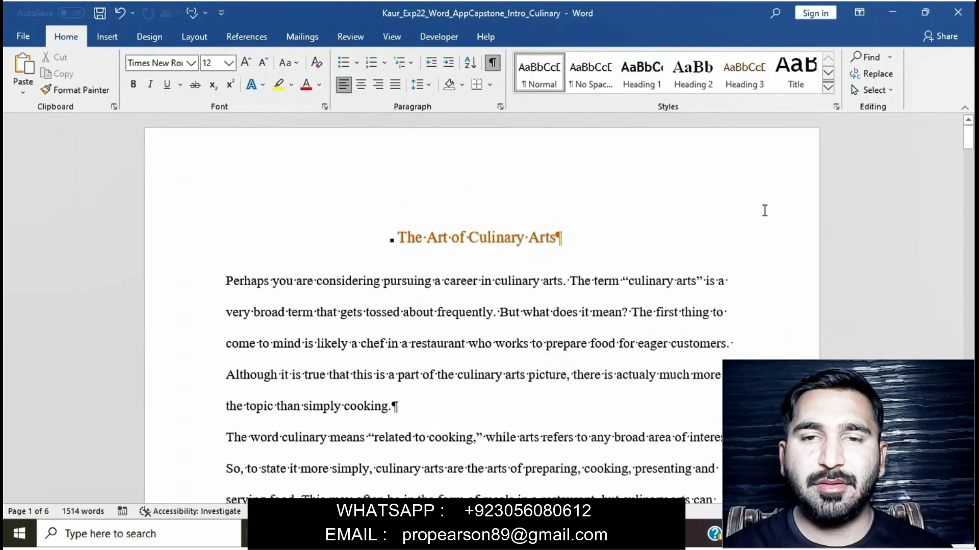
pyautogui.click(864, 63)
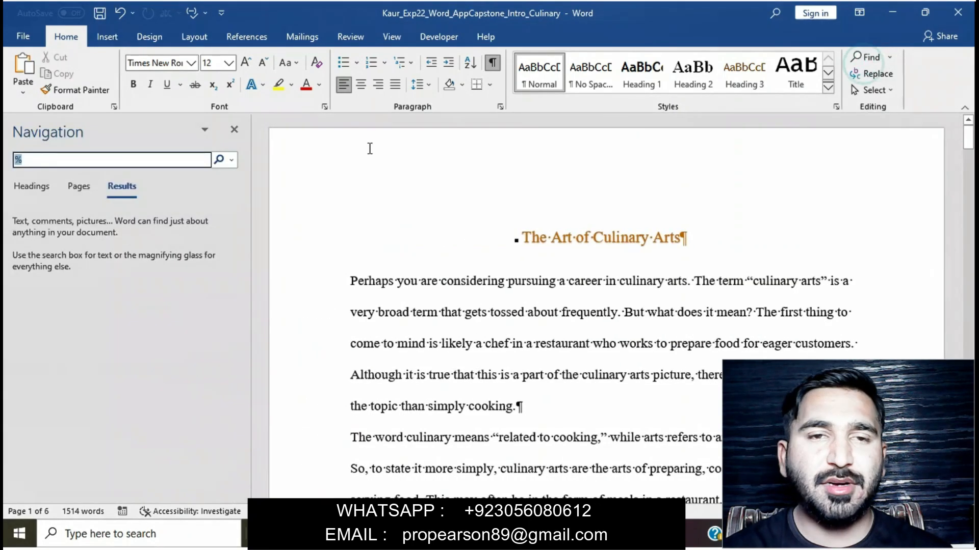
pyautogui.write('segments')
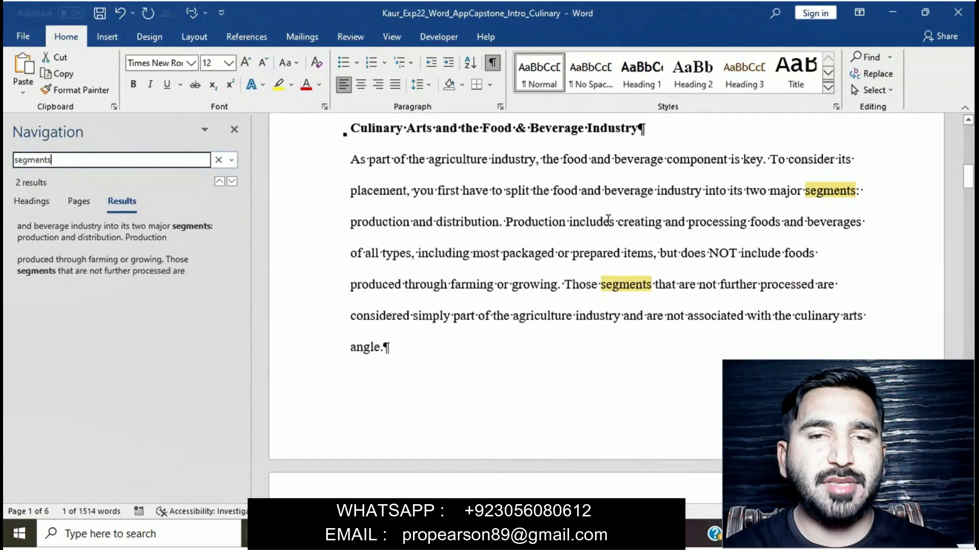
pyautogui.scroll(5, 664, 245)
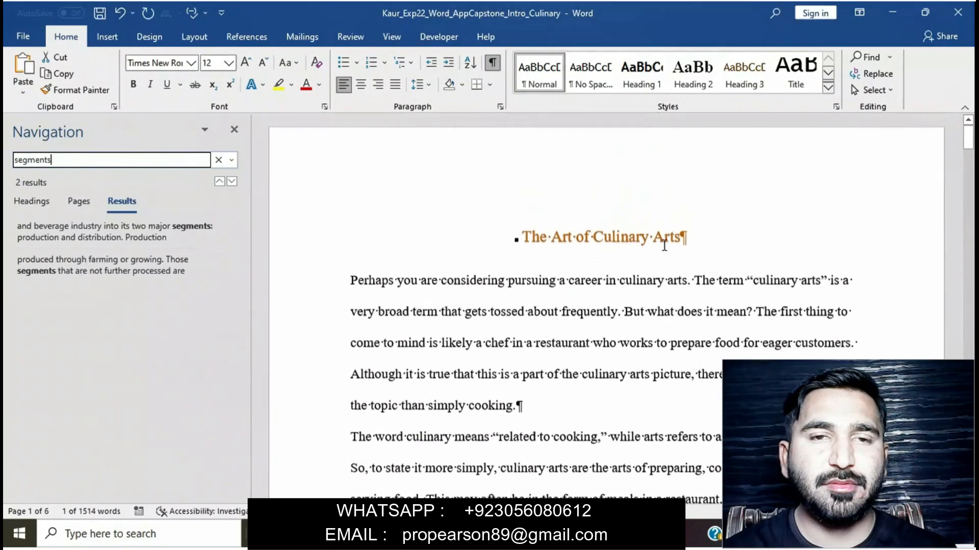
# Go to the first "segments" in the culinary document, close the Navigation pane, and place the insertion point before that word
pyautogui.scroll(-4, 664, 245)
pyautogui.scroll(-3, 664, 245)
pyautogui.click(806, 255)
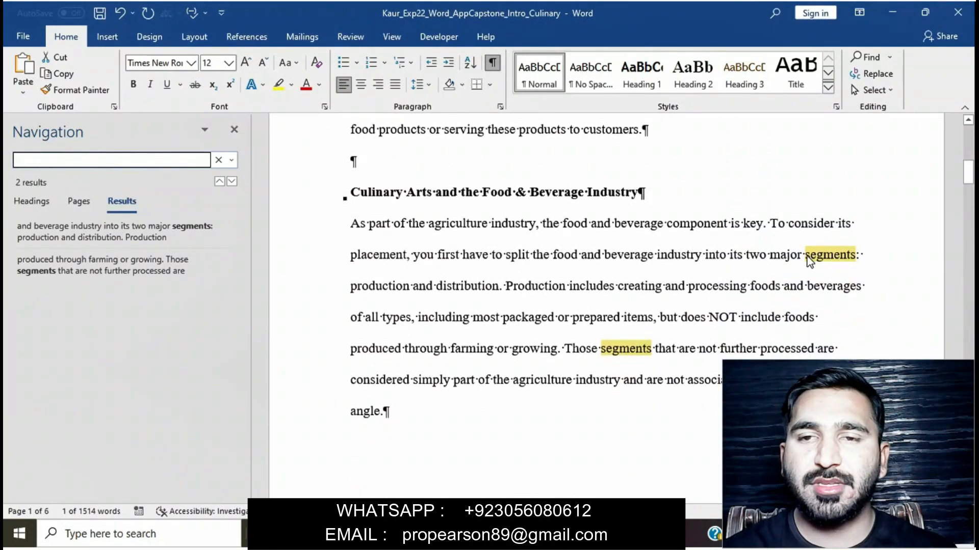
pyautogui.click(234, 129)
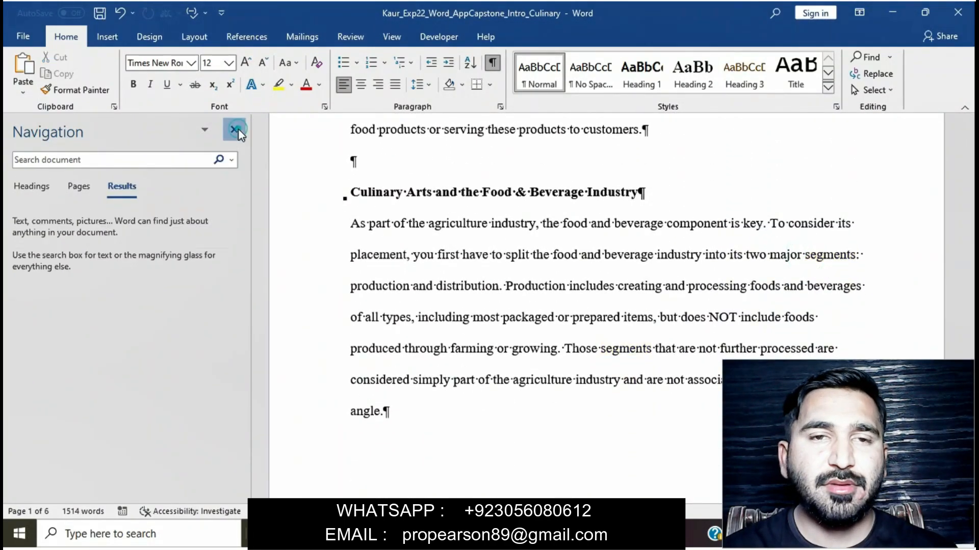
pyautogui.click(679, 255)
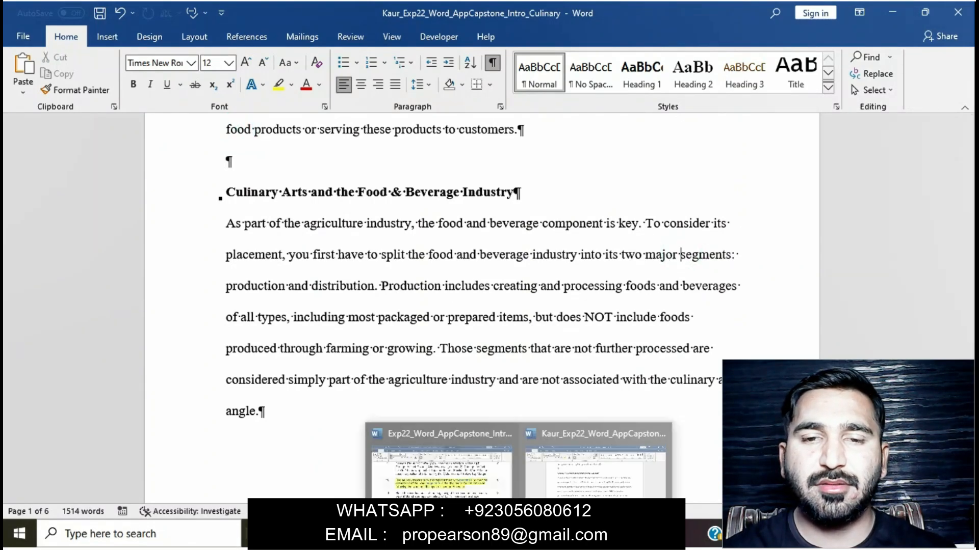
# Check step 10 in the instructions document, and delete the colon and the space after the first "segments" in the culinary document
pyautogui.click(474, 454)
pyautogui.click(474, 454)
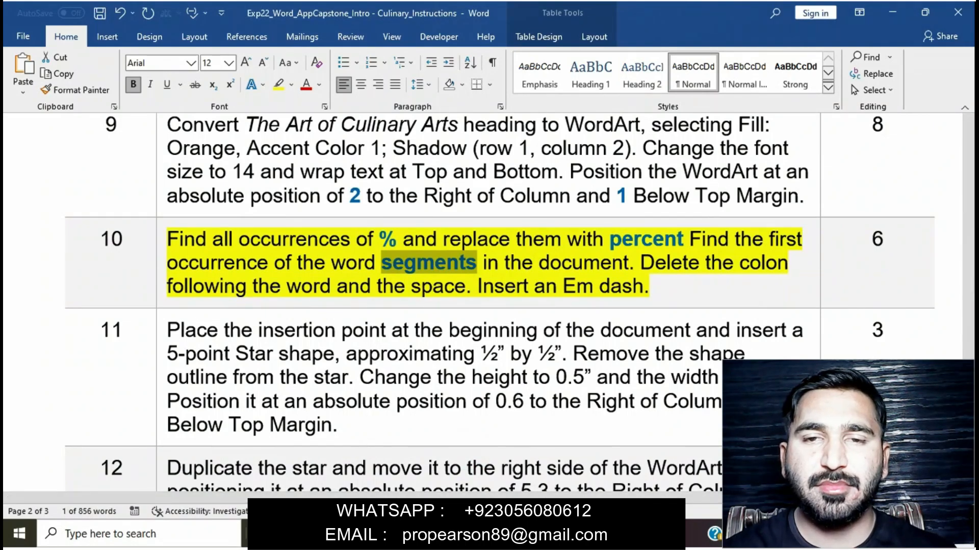
pyautogui.click(592, 461)
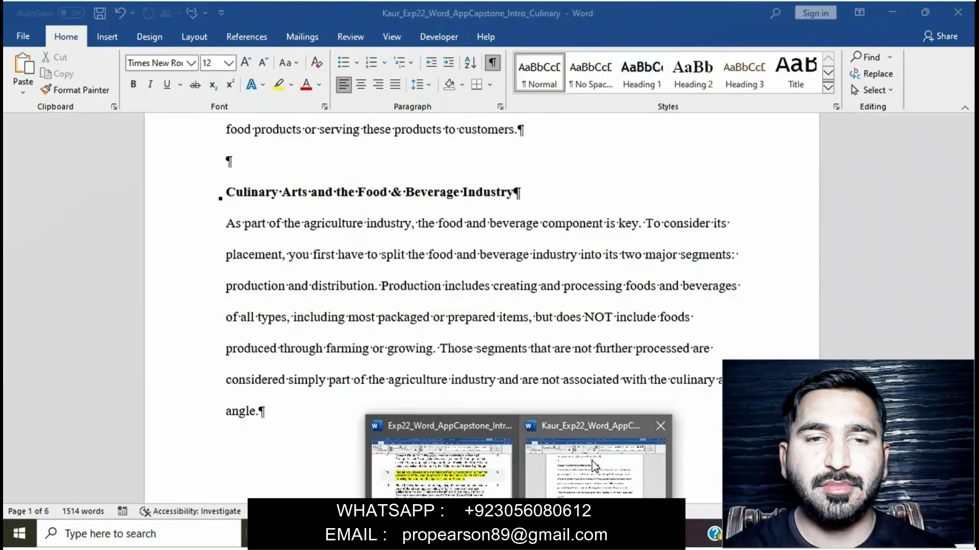
pyautogui.click(742, 259)
pyautogui.press('BackSpace')
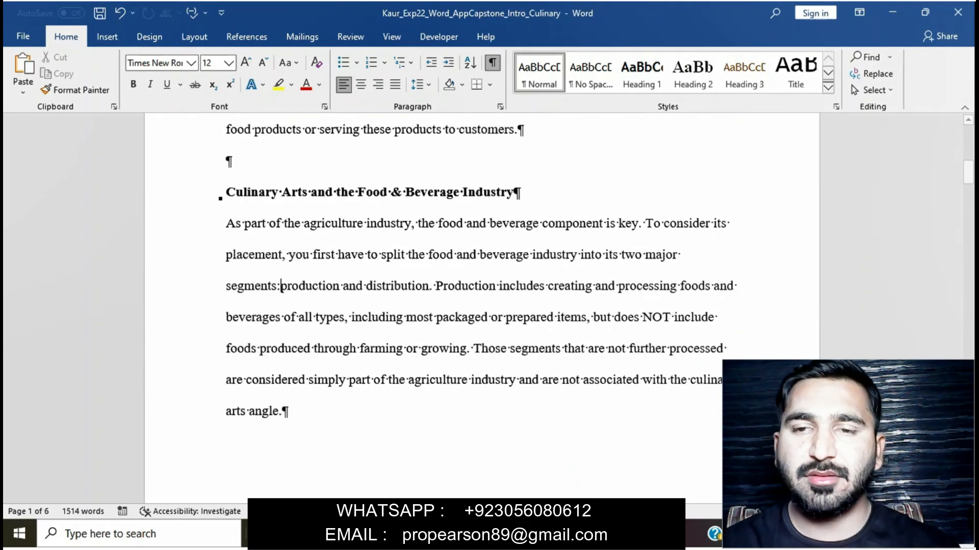
pyautogui.press('BackSpace')
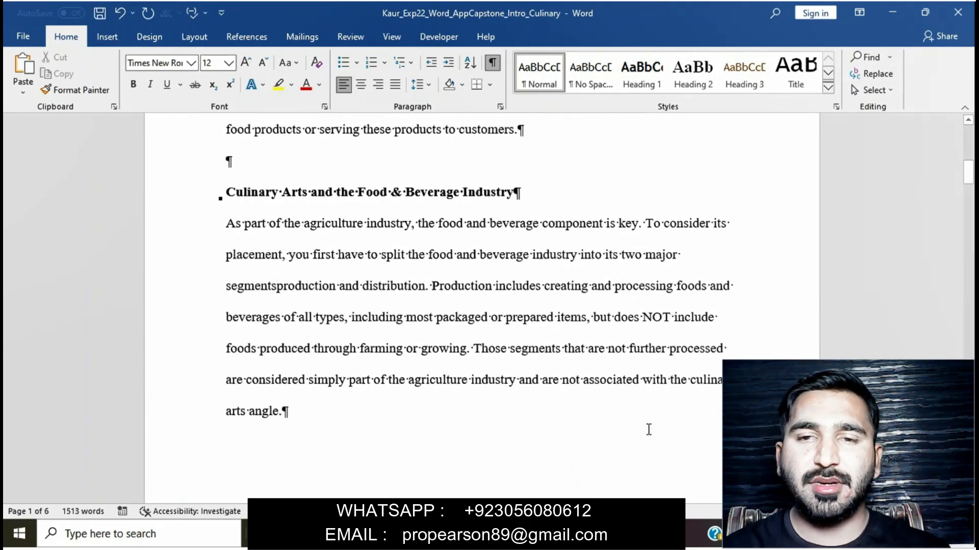
# Switch to the instructions document and select the sentence "Insert an Em dash." in step 10
pyautogui.moveTo(536, 535)
pyautogui.click(461, 467)
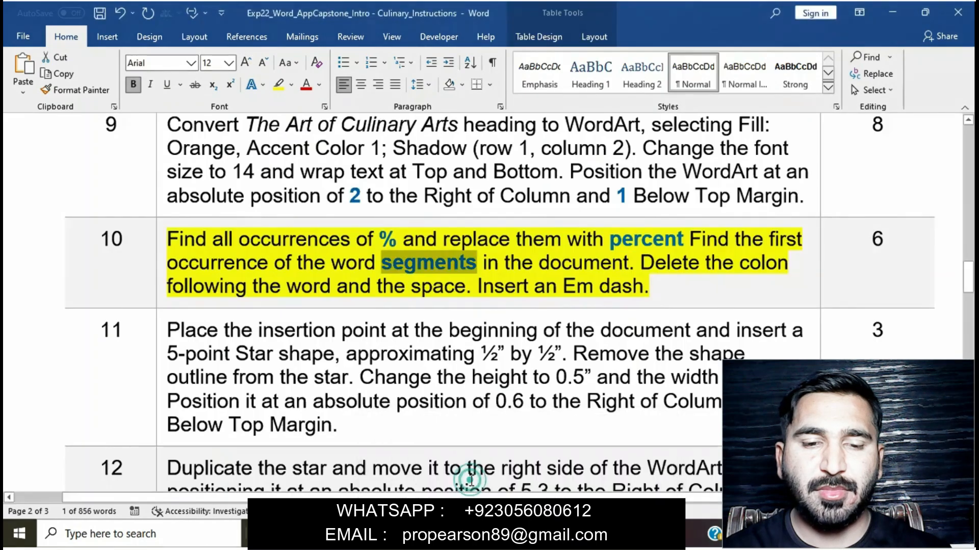
pyautogui.click(480, 291)
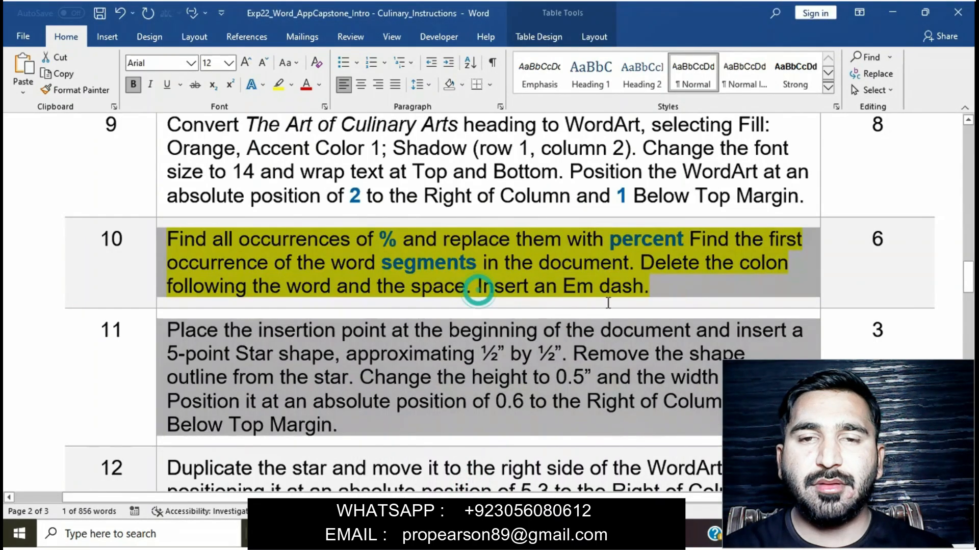
pyautogui.click(611, 291)
pyautogui.moveTo(478, 288); pyautogui.dragTo(650, 286)
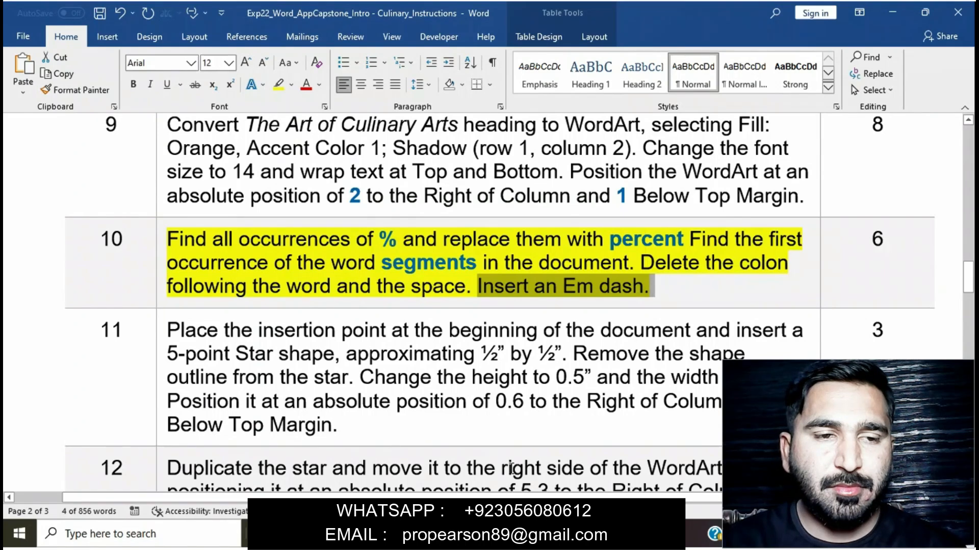
pyautogui.moveTo(520, 535)
# Switch to the culinary document and insert an Em Dash special character directly after the first "segments"
pyautogui.click(589, 475)
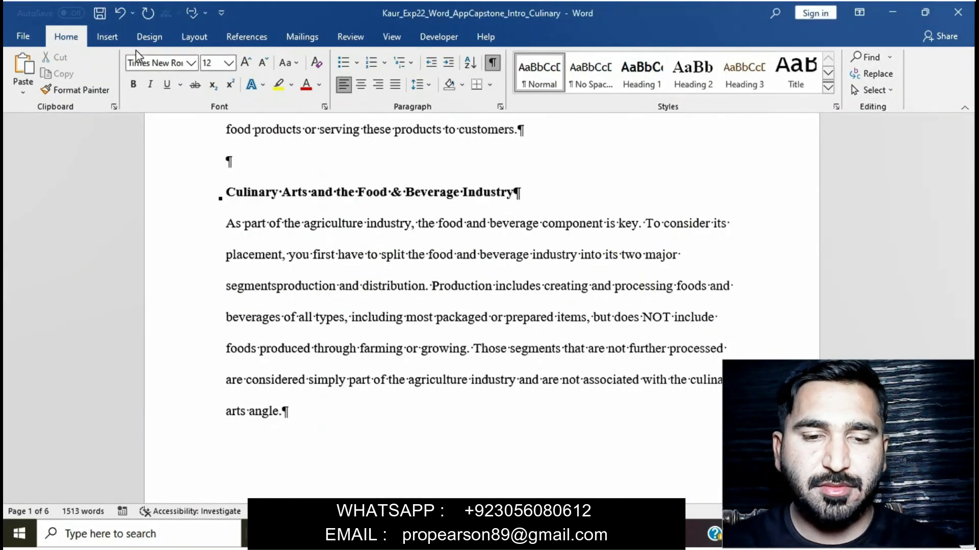
pyautogui.click(107, 37)
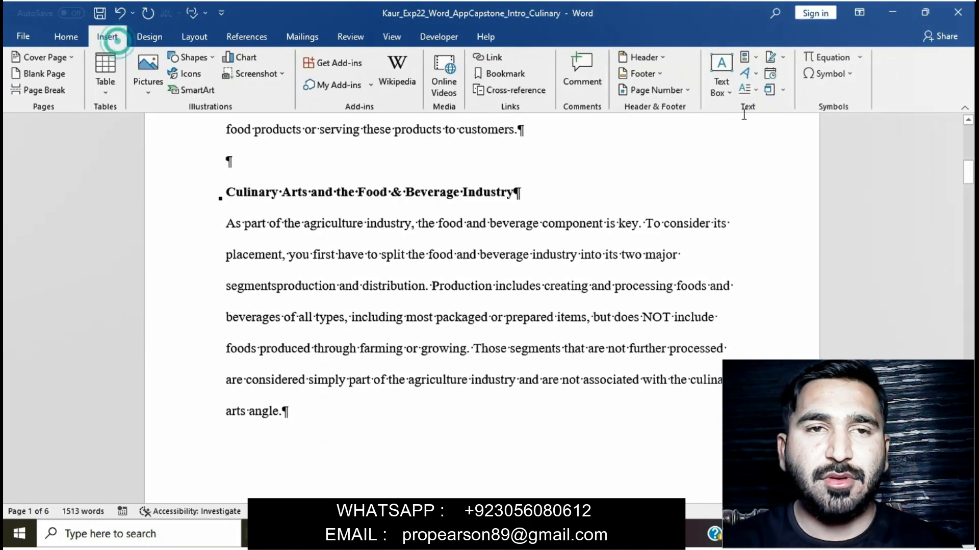
pyautogui.click(852, 75)
pyautogui.click(870, 178)
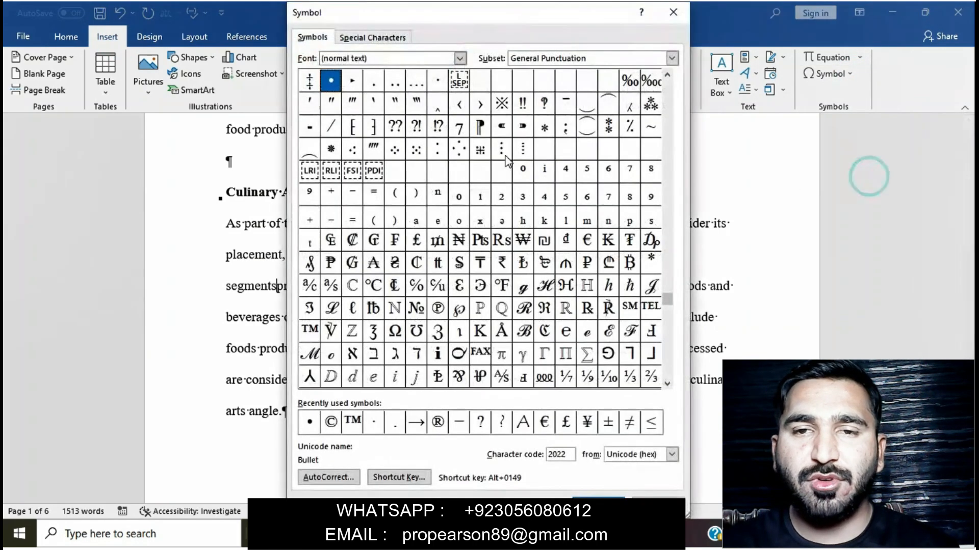
pyautogui.click(388, 37)
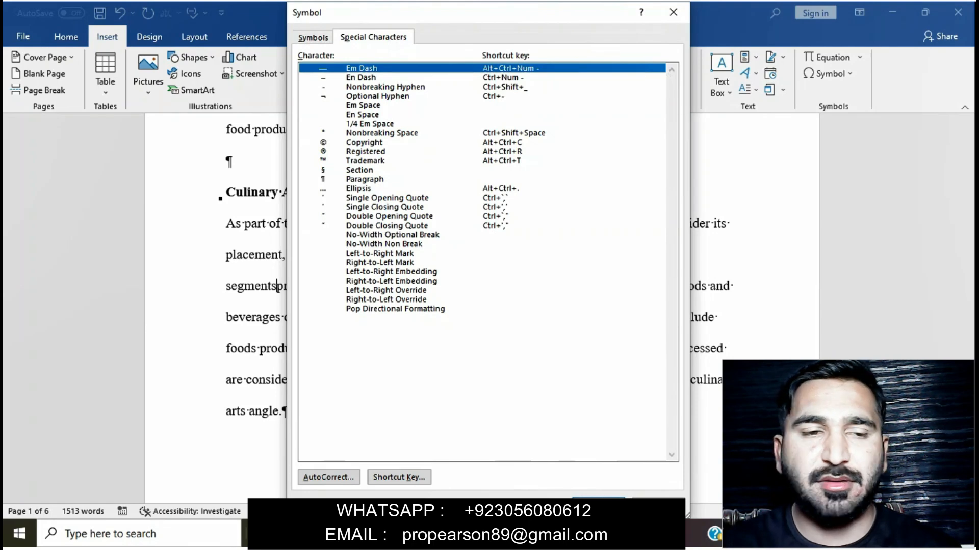
pyautogui.click(598, 506)
pyautogui.click(658, 505)
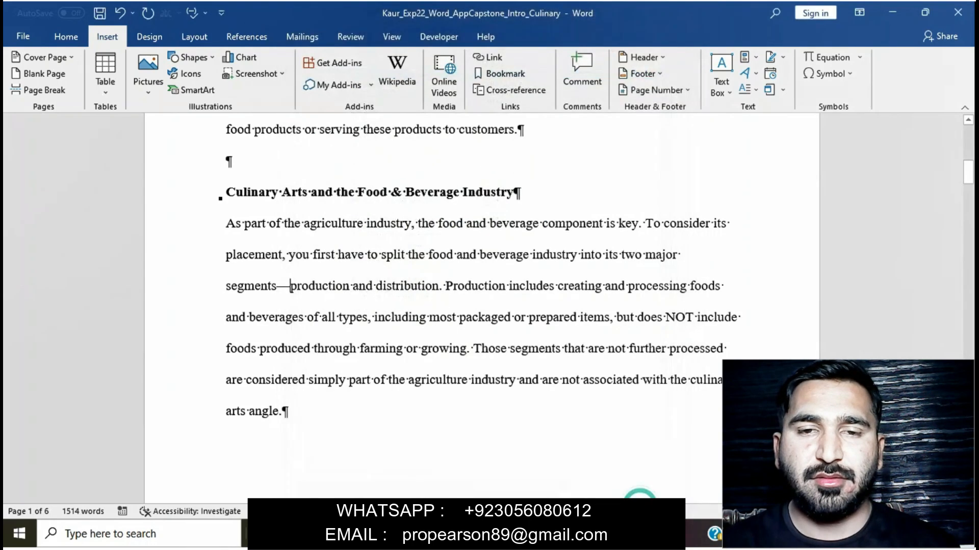
# Switch to the instructions document and remove the yellow highlighting from step 10
pyautogui.moveTo(545, 535)
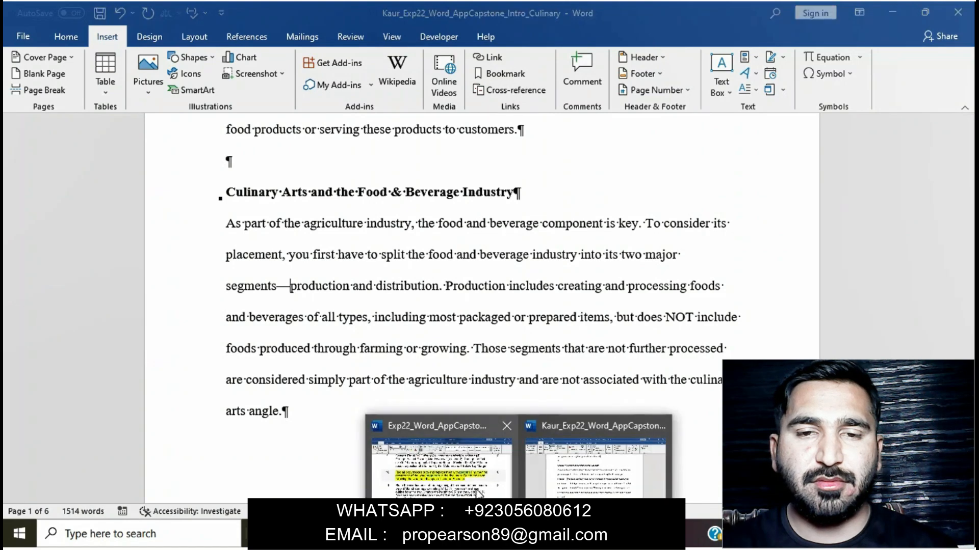
pyautogui.click(596, 461)
pyautogui.click(381, 287)
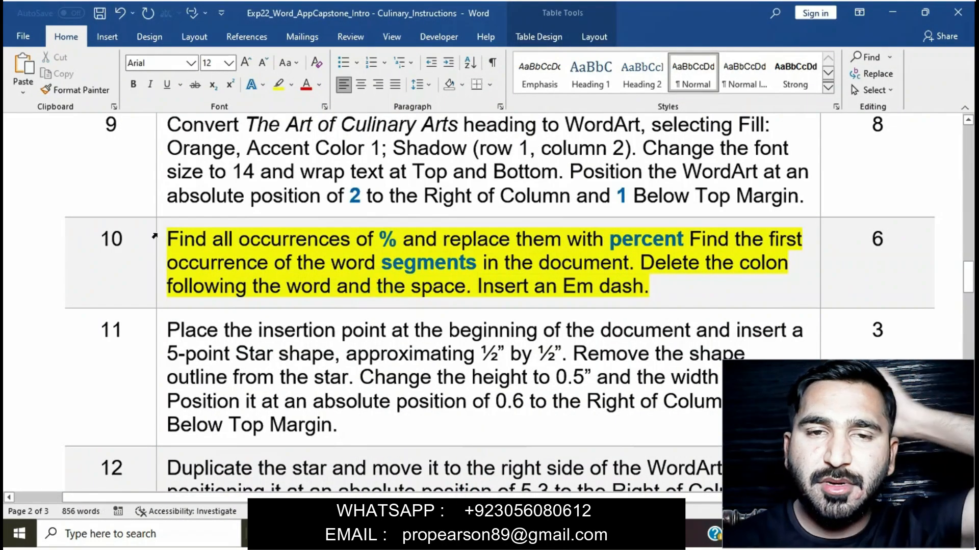
pyautogui.click(162, 236)
pyautogui.click(224, 216)
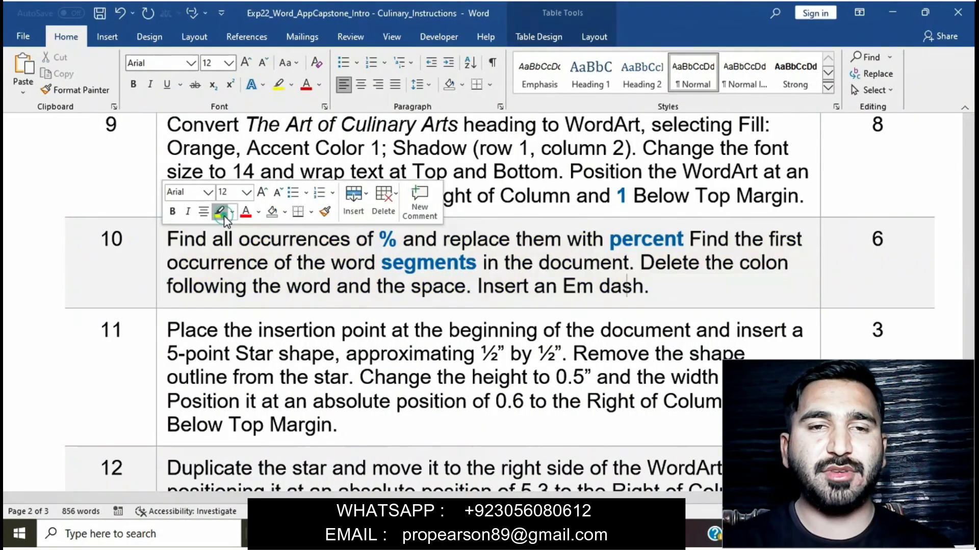
pyautogui.click(295, 276)
# Highlight the whole text of step 11 in yellow in the instructions document
pyautogui.scroll(-2, 296, 276)
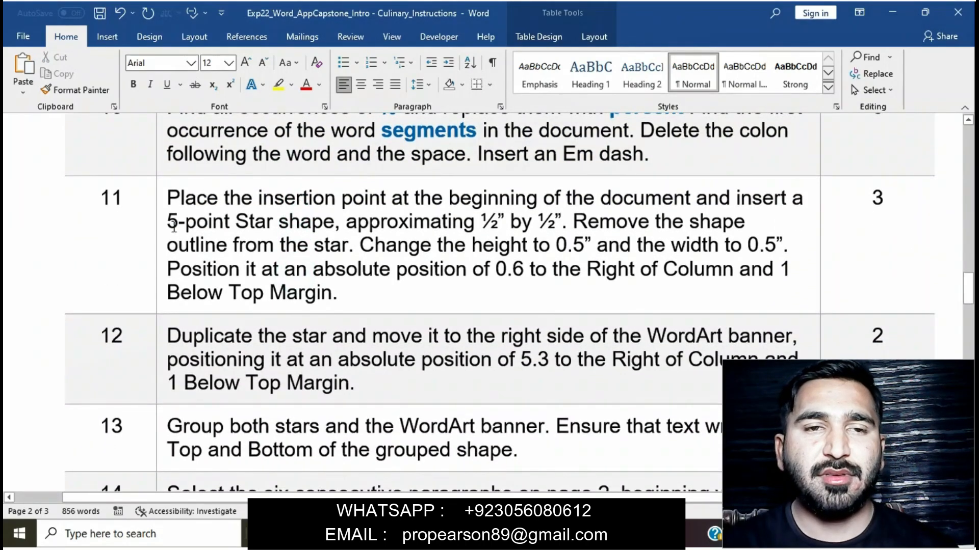
pyautogui.click(160, 207)
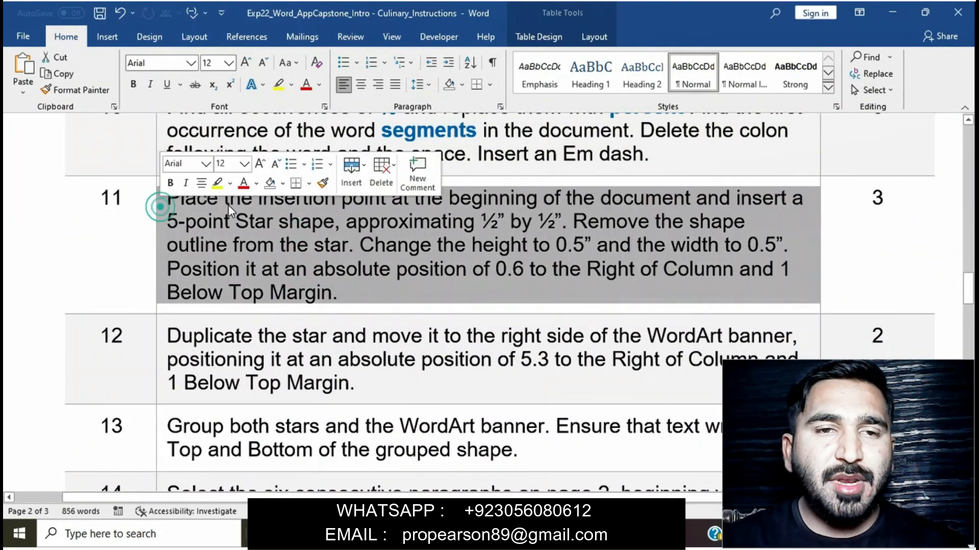
pyautogui.click(217, 182)
pyautogui.press('Right')
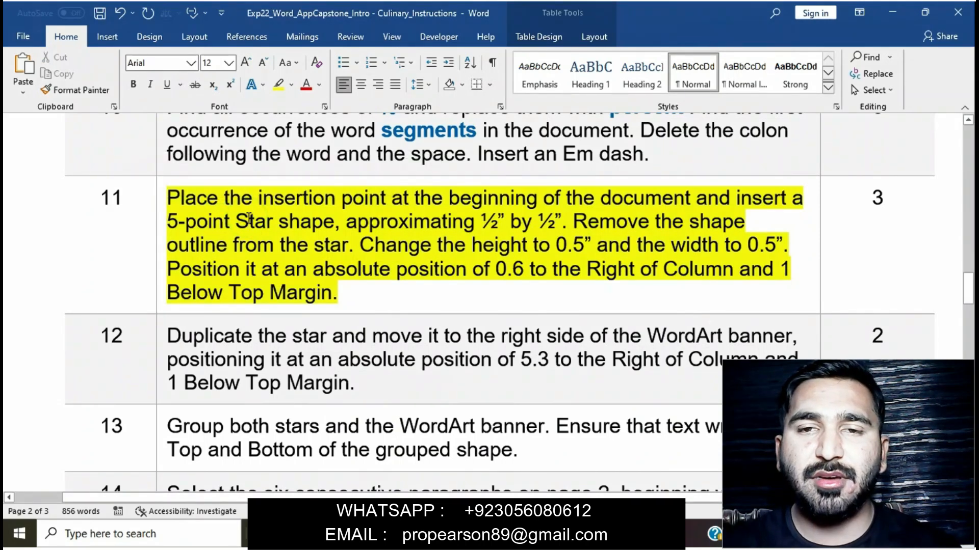
# Select the words "Place the insertion point at the beginning of the document" in step 11
pyautogui.click(162, 200)
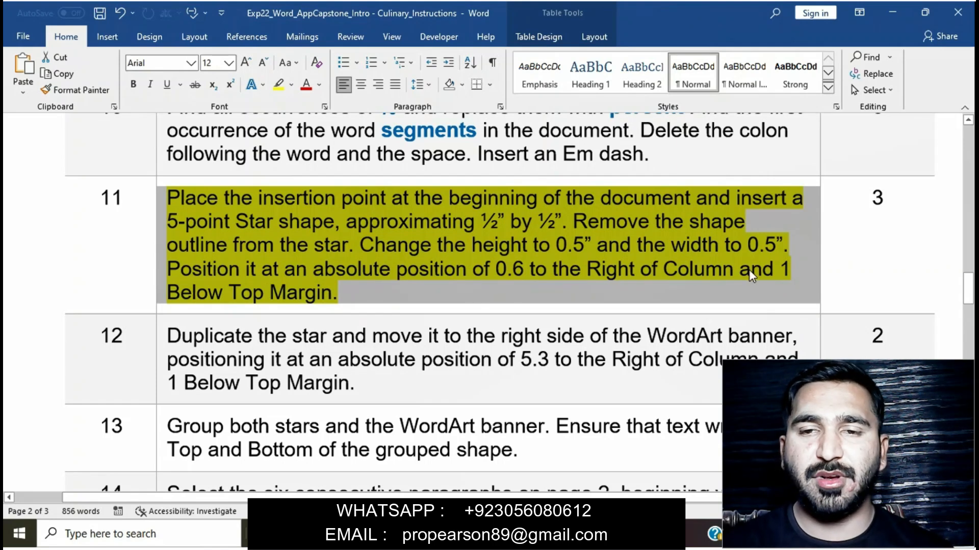
pyautogui.click(298, 232)
pyautogui.moveTo(175, 192); pyautogui.dragTo(694, 199)
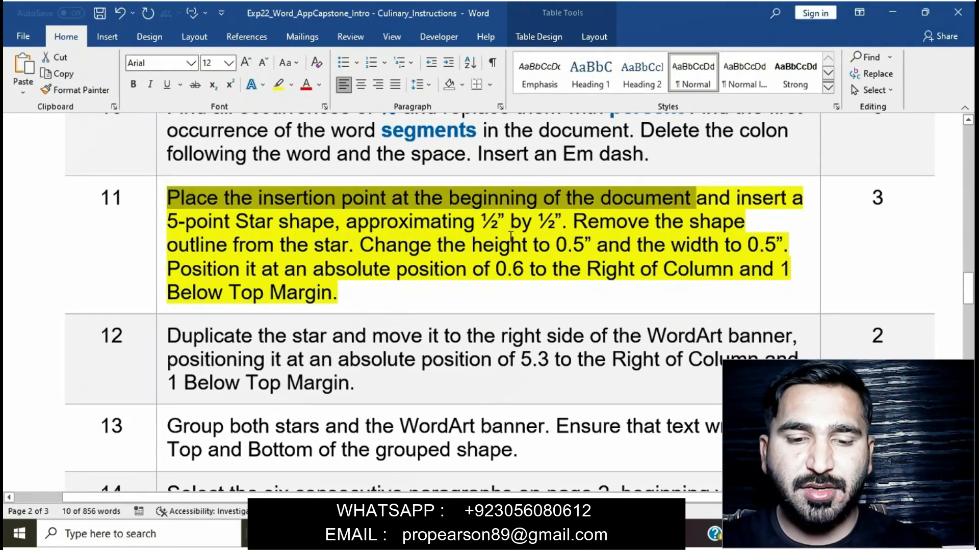
# Switch to the culinary document and place the insertion point before "Perhaps" at the start of the first body paragraph
pyautogui.moveTo(520, 534)
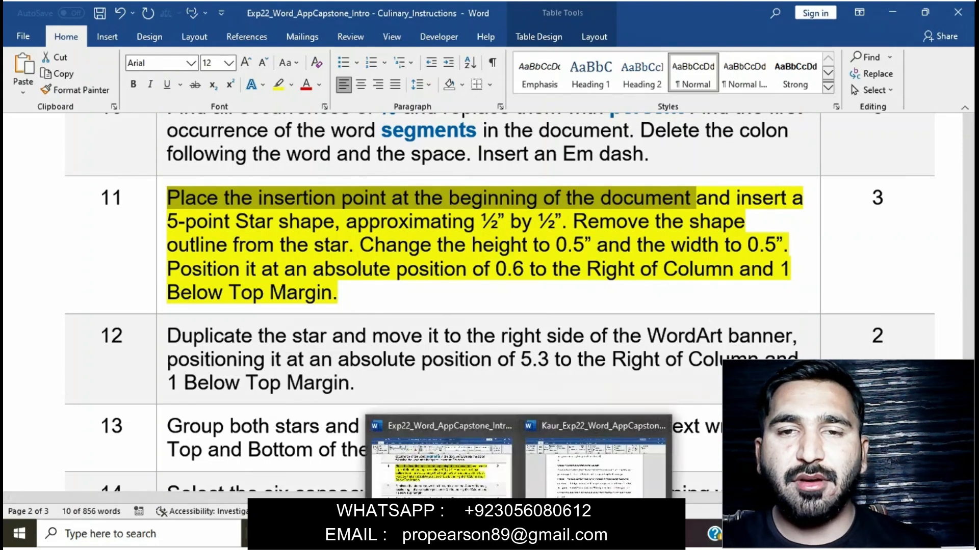
pyautogui.click(586, 459)
pyautogui.scroll(10, 419, 342)
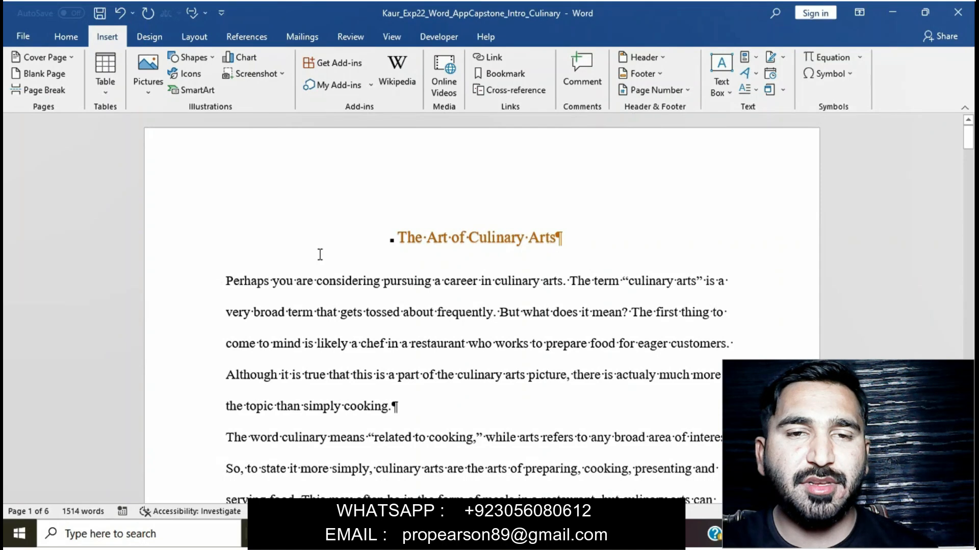
pyautogui.click(227, 277)
pyautogui.click(347, 243)
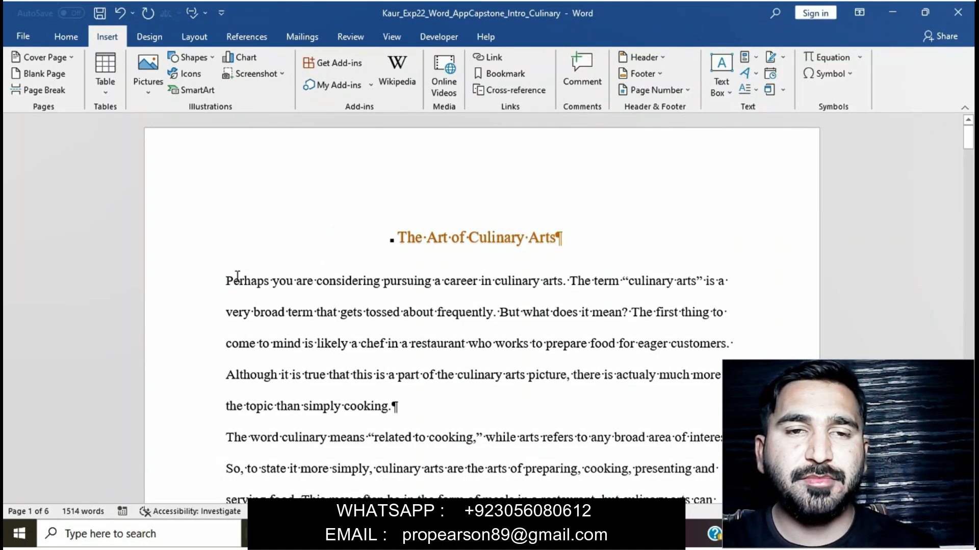
pyautogui.click(227, 277)
# Switch to the instructions document and select the step 11 text about inserting a 5-point Star shape, approximating ½” by ½”
pyautogui.moveTo(520, 534)
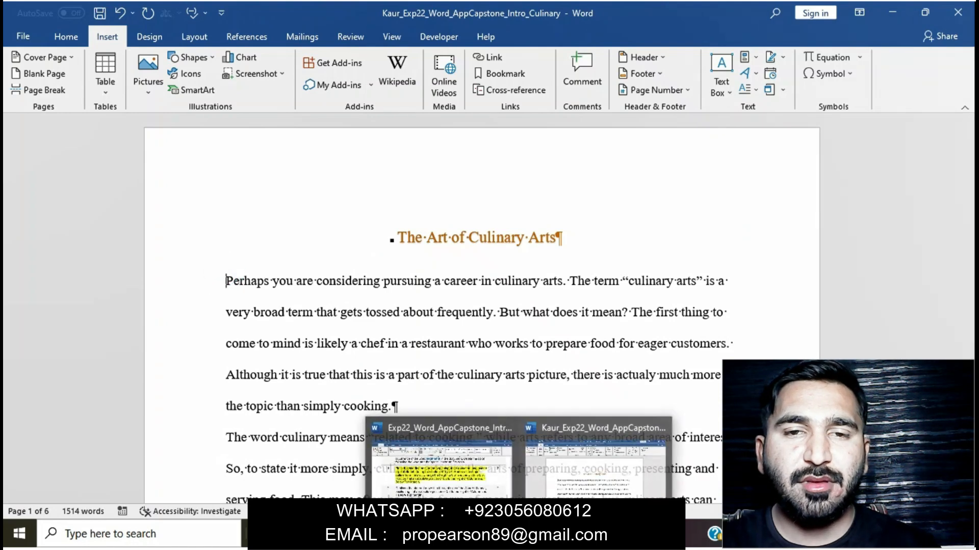
pyautogui.click(482, 484)
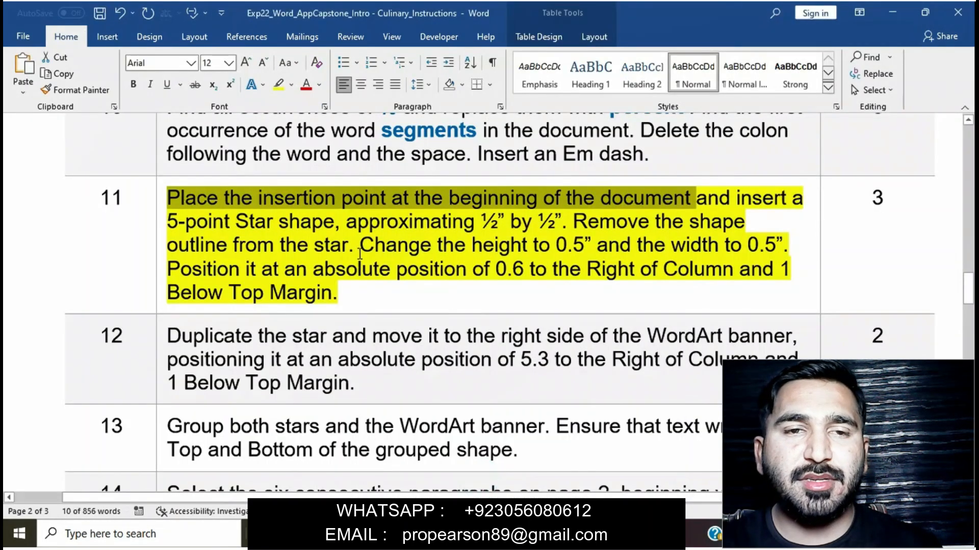
pyautogui.click(682, 210)
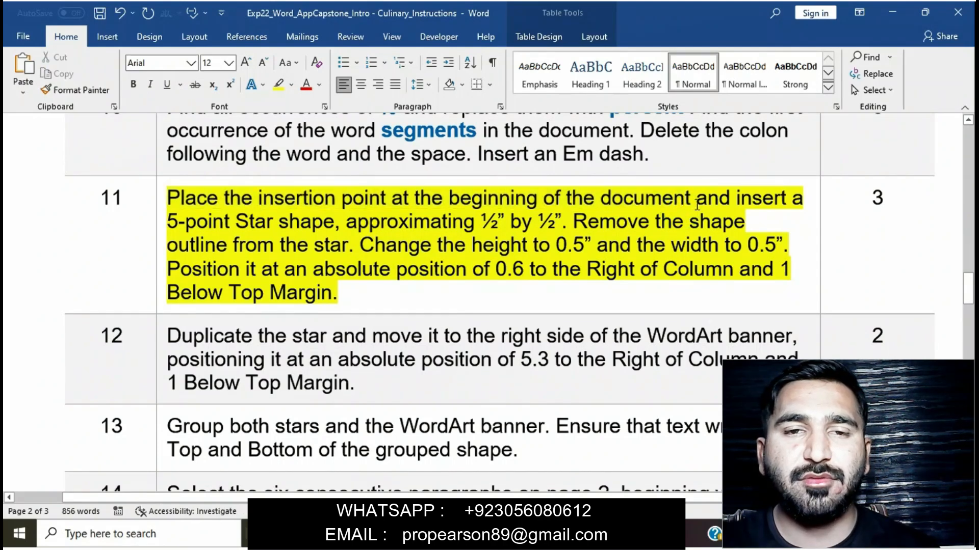
pyautogui.moveTo(693, 206); pyautogui.dragTo(573, 221)
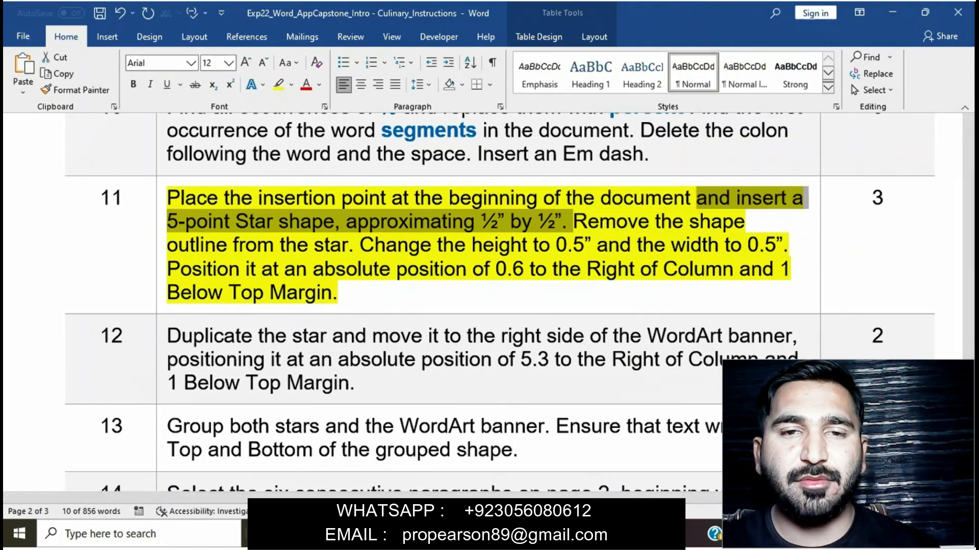
# Switch to the culinary document and insert a 5-point Star shape, 1" by 1", just before the title "The Art of Culinary Arts"
pyautogui.moveTo(535, 535)
pyautogui.click(595, 456)
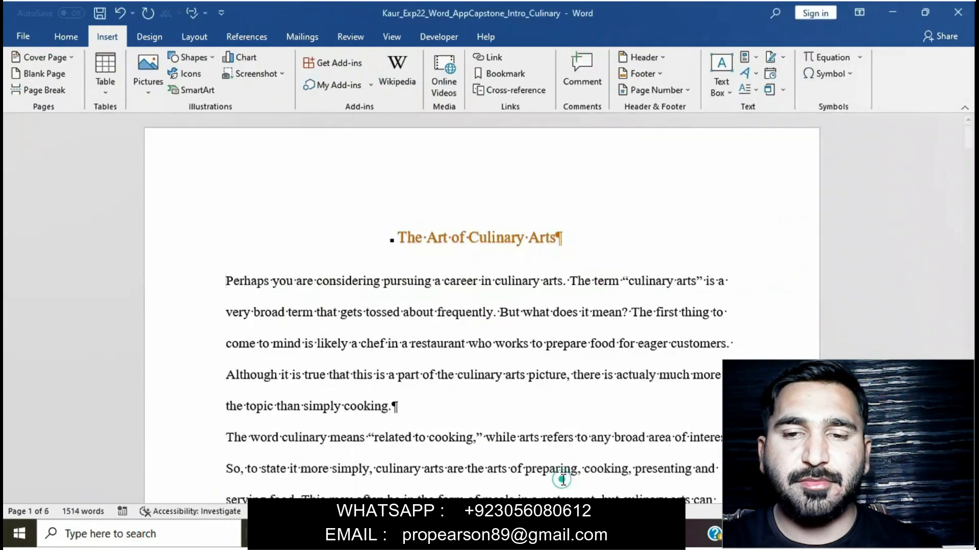
pyautogui.doubleClick(375, 249)
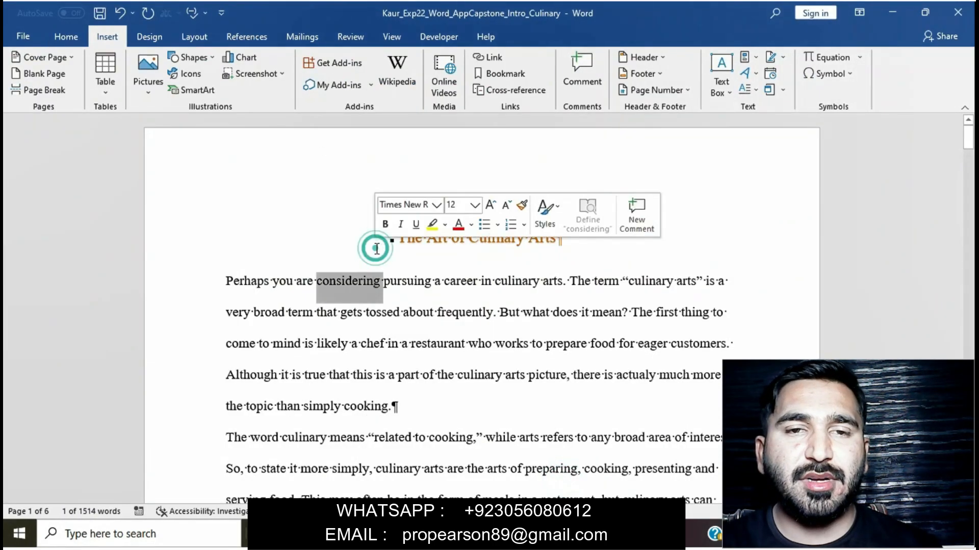
pyautogui.click(368, 243)
pyautogui.click(401, 238)
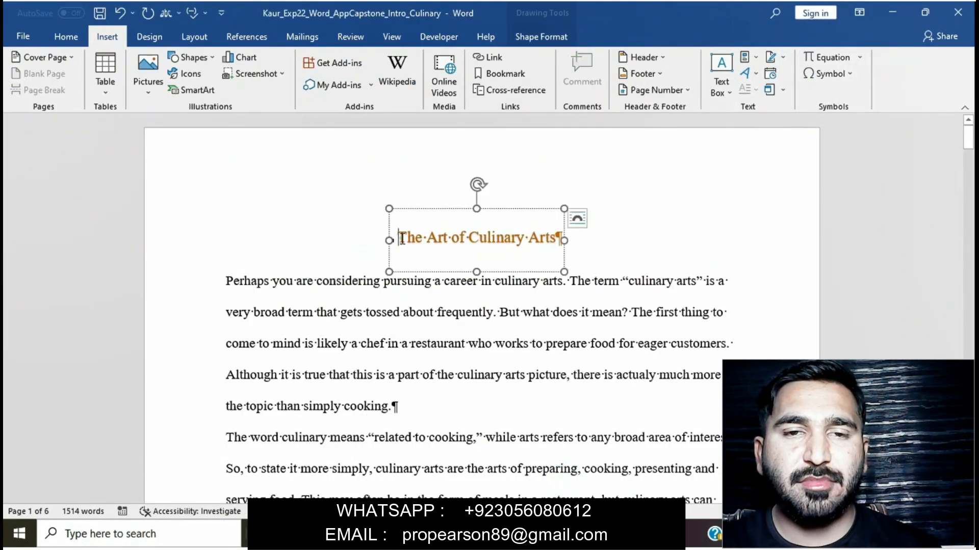
pyautogui.click(192, 58)
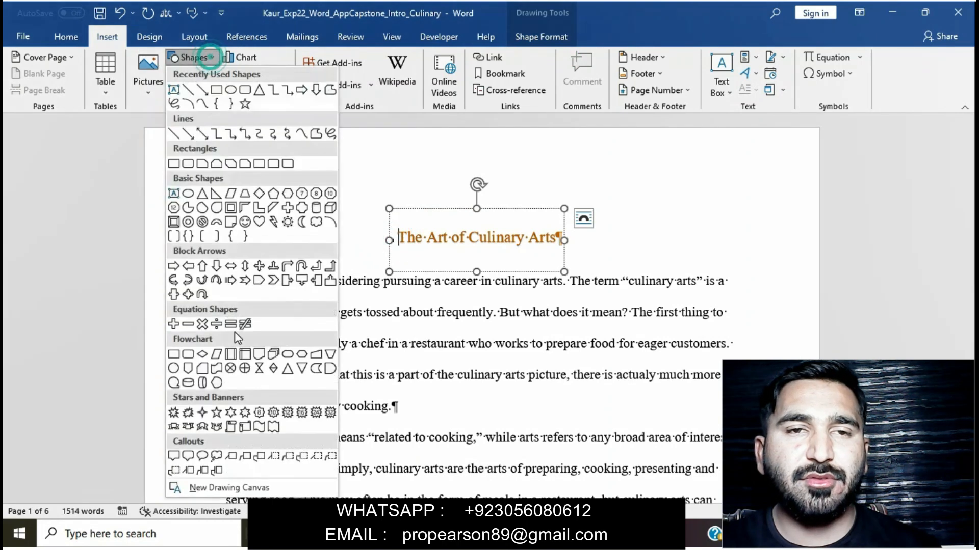
pyautogui.click(216, 412)
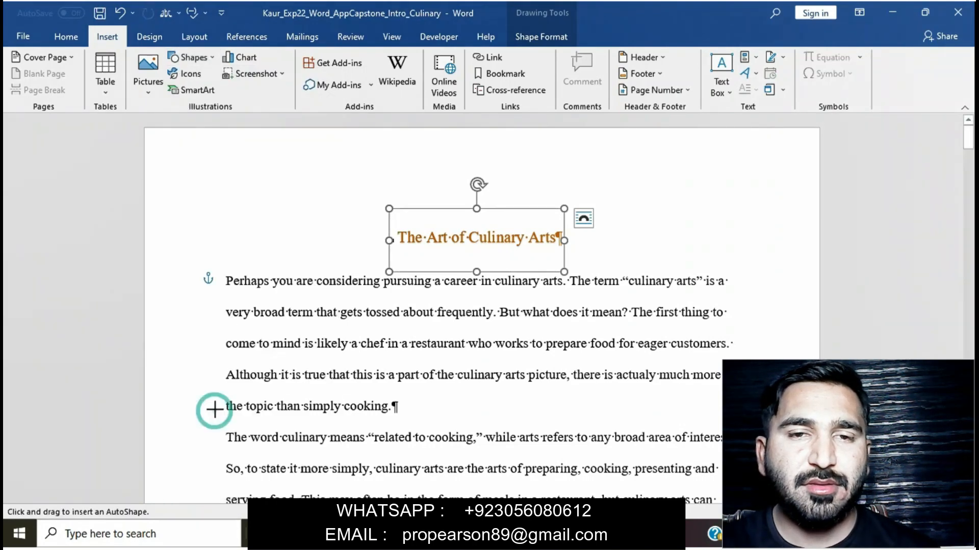
pyautogui.click(288, 216)
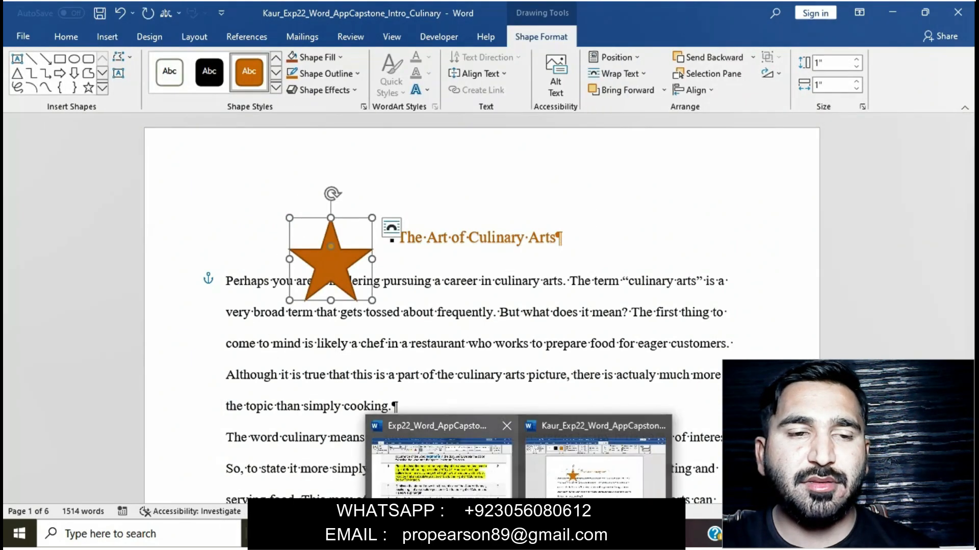
# Check the star size required by step 11 in the instructions, and set the star's height to 0.5" in the culinary document
pyautogui.click(594, 448)
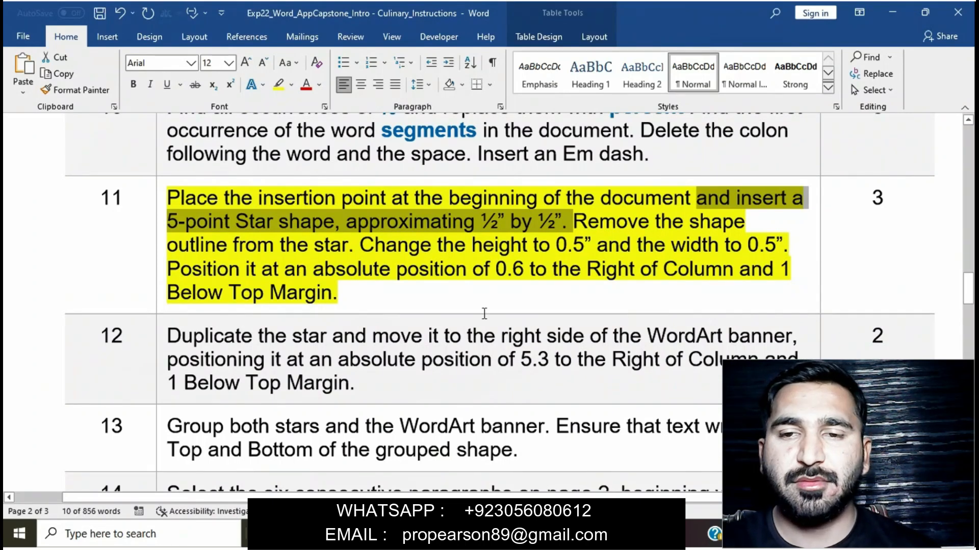
pyautogui.moveTo(519, 536)
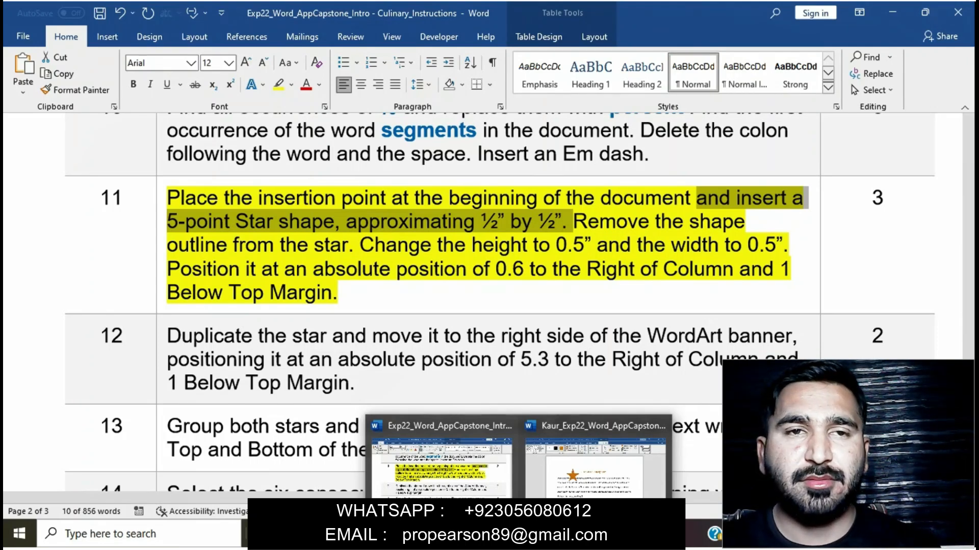
pyautogui.click(595, 459)
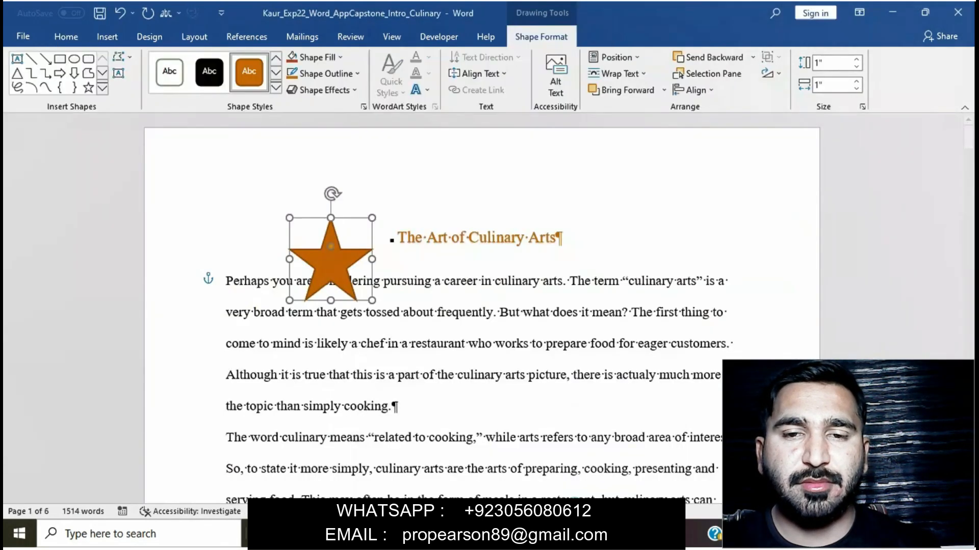
pyautogui.click(856, 68)
pyautogui.click(856, 68)
pyautogui.click(856, 69)
pyautogui.click(856, 69)
pyautogui.click(856, 69)
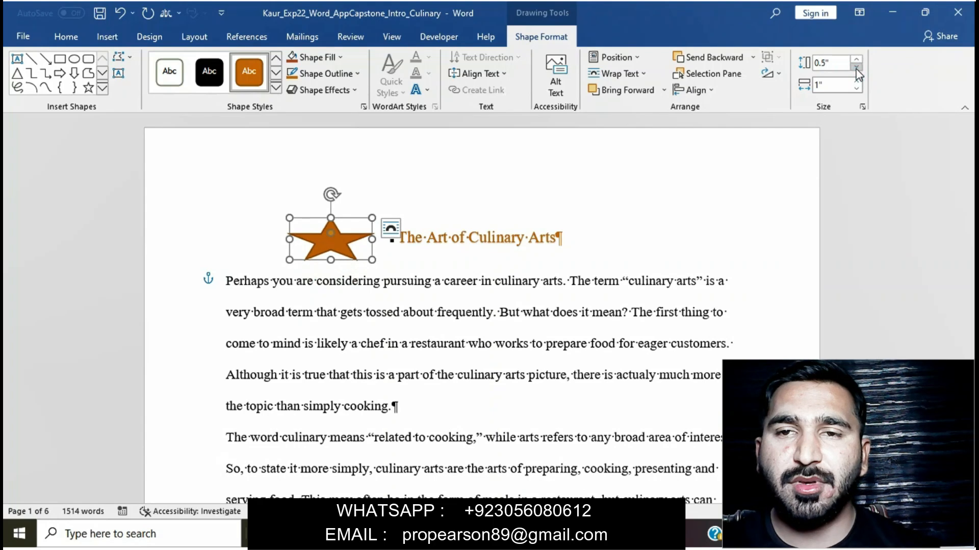
pyautogui.click(856, 69)
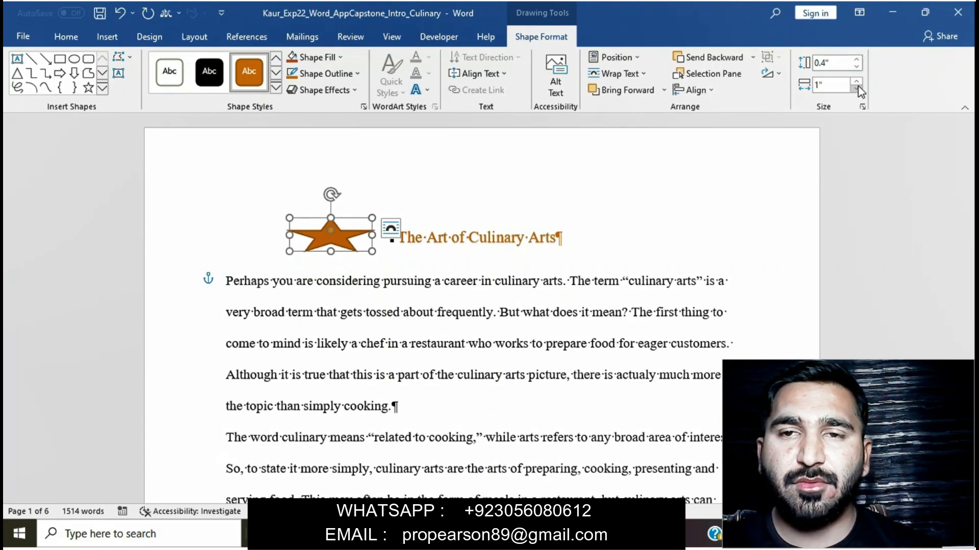
pyautogui.click(856, 60)
# Set the star's width to 0.5"
pyautogui.click(857, 88)
pyautogui.click(856, 88)
pyautogui.click(857, 89)
pyautogui.click(858, 88)
pyautogui.click(857, 88)
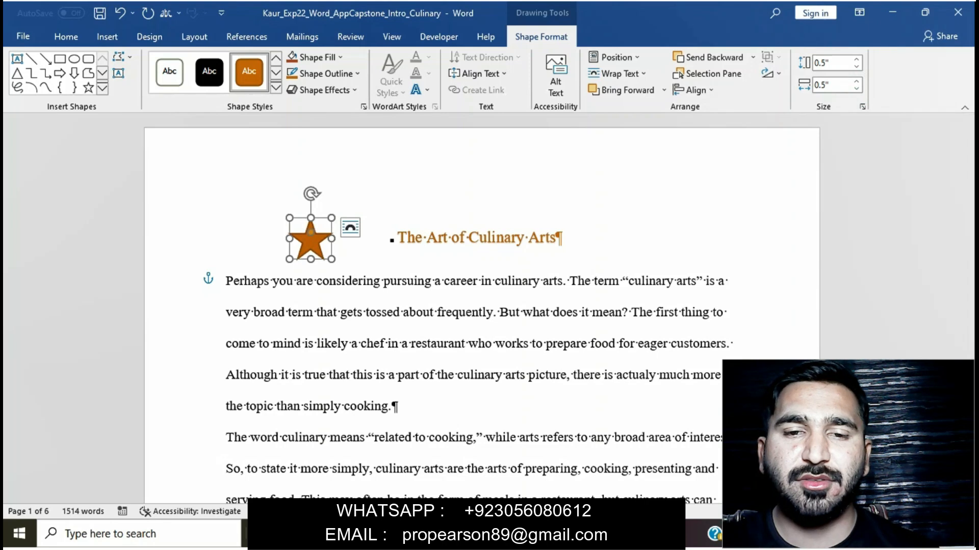
# Select the step 11 sentence about the shape outline in the instructions, and remove the outline from the star in the culinary document
pyautogui.moveTo(518, 535)
pyautogui.click(441, 461)
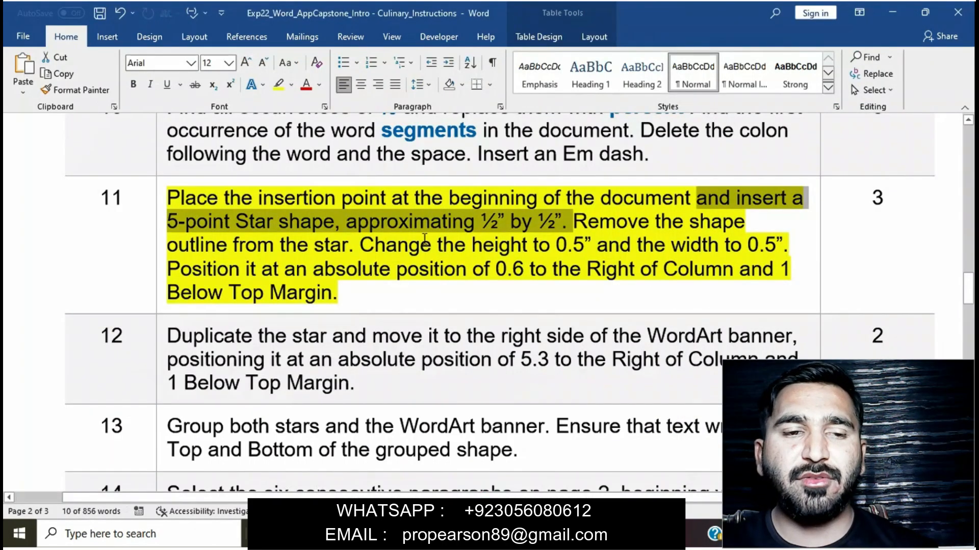
pyautogui.moveTo(575, 222); pyautogui.dragTo(368, 257)
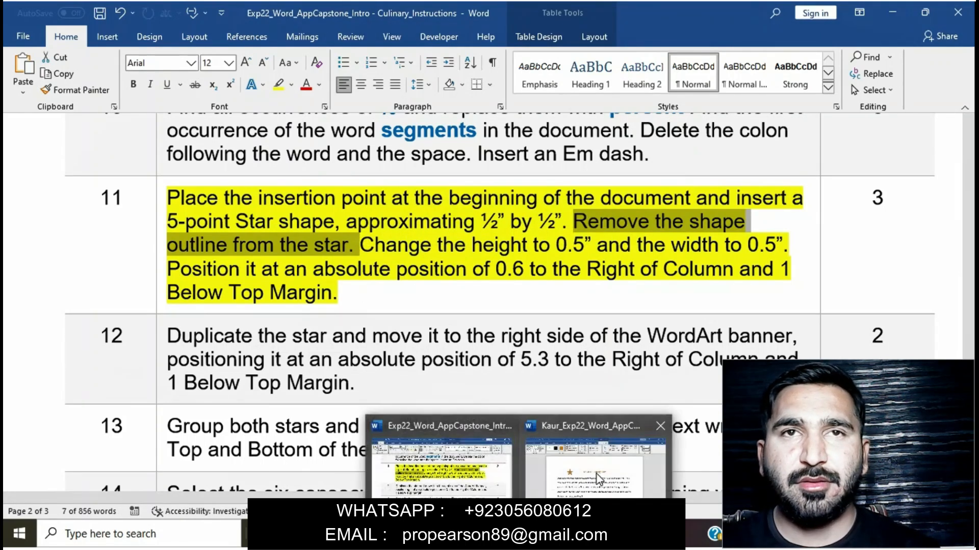
pyautogui.click(596, 474)
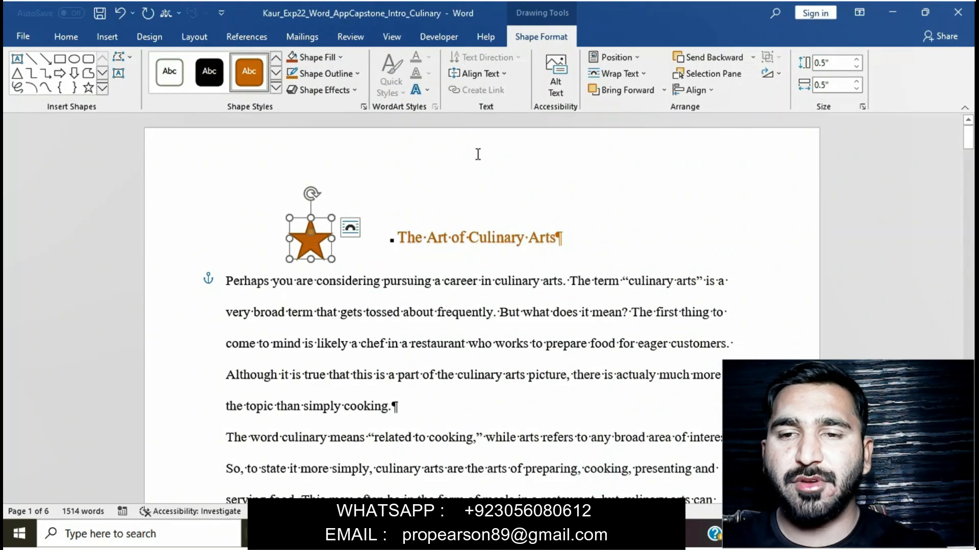
pyautogui.click(332, 73)
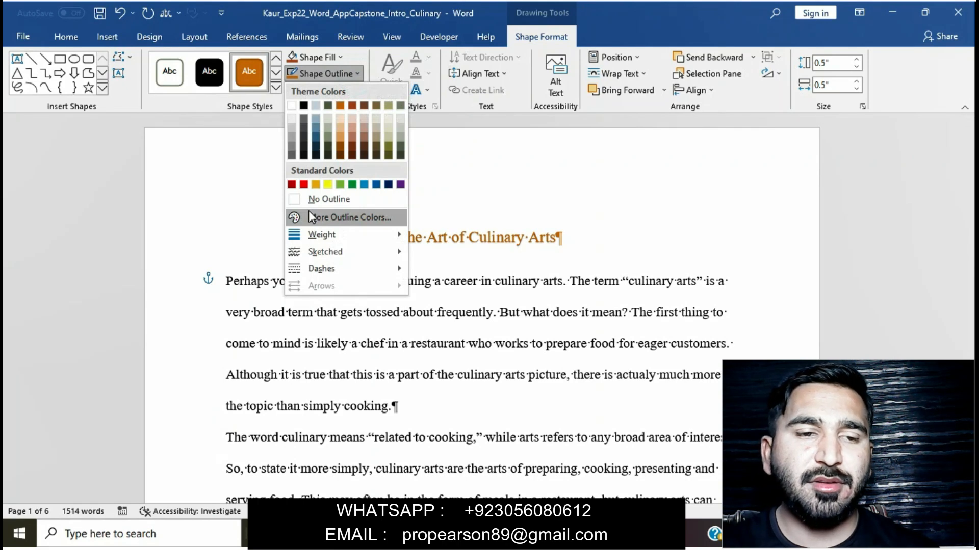
pyautogui.click(301, 200)
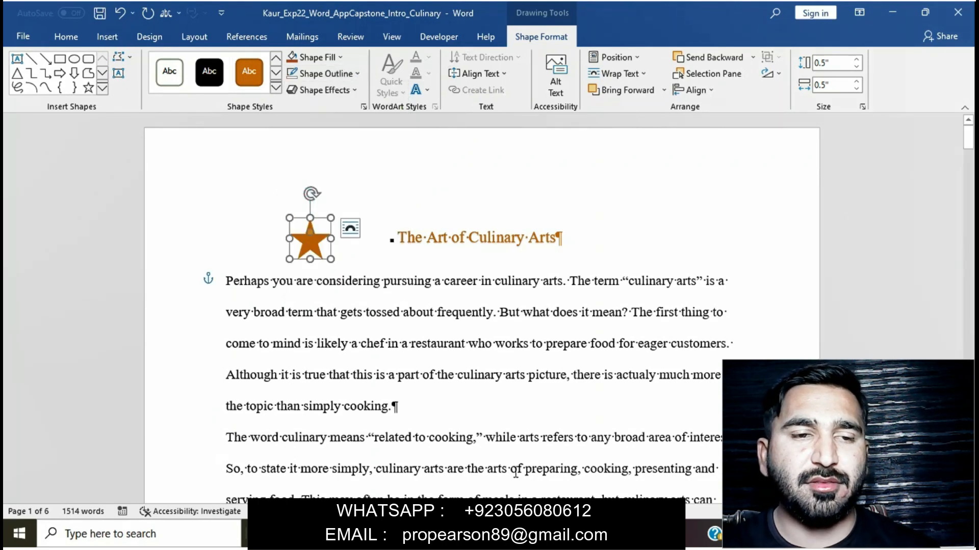
# Select the step 11 height and width wording in the instructions and compare it with the star's size in the culinary document
pyautogui.click(591, 469)
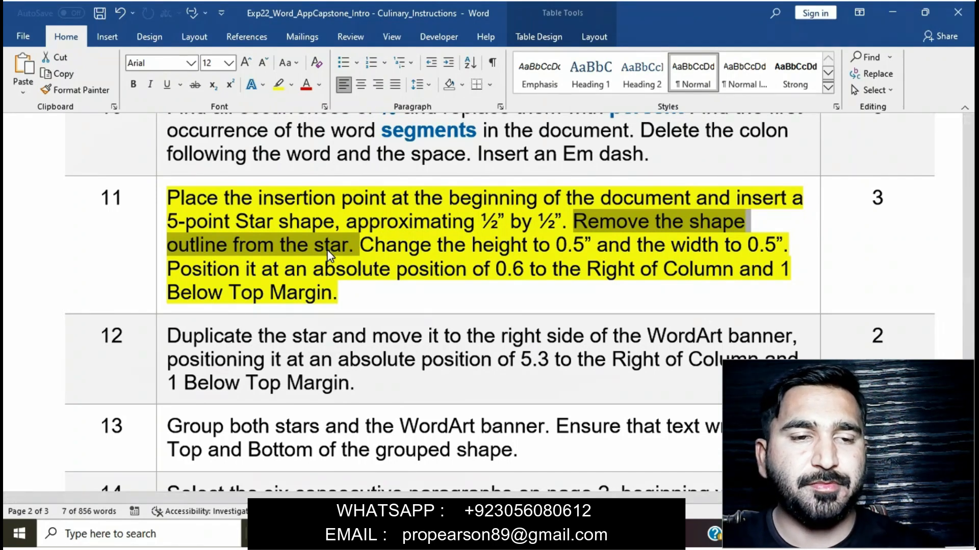
pyautogui.moveTo(361, 246); pyautogui.dragTo(769, 247)
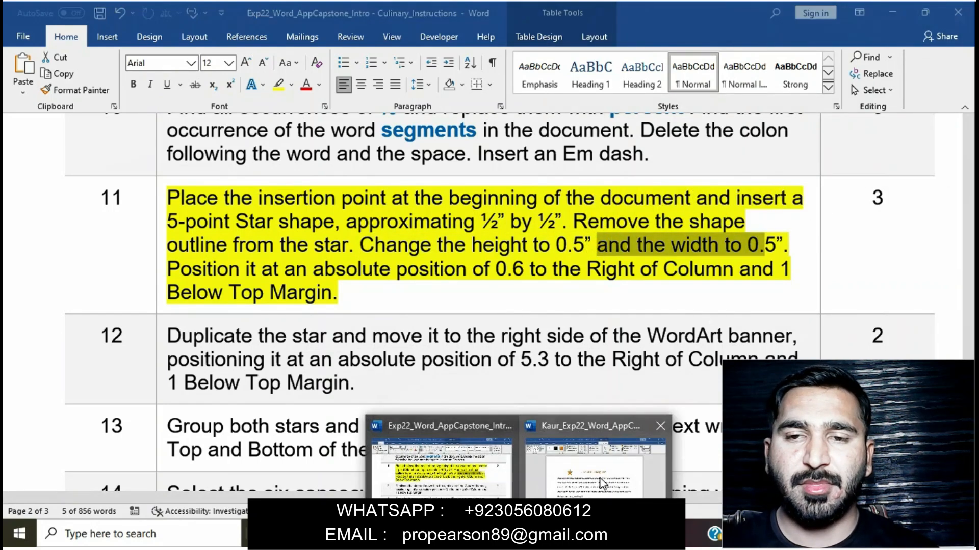
pyautogui.click(602, 483)
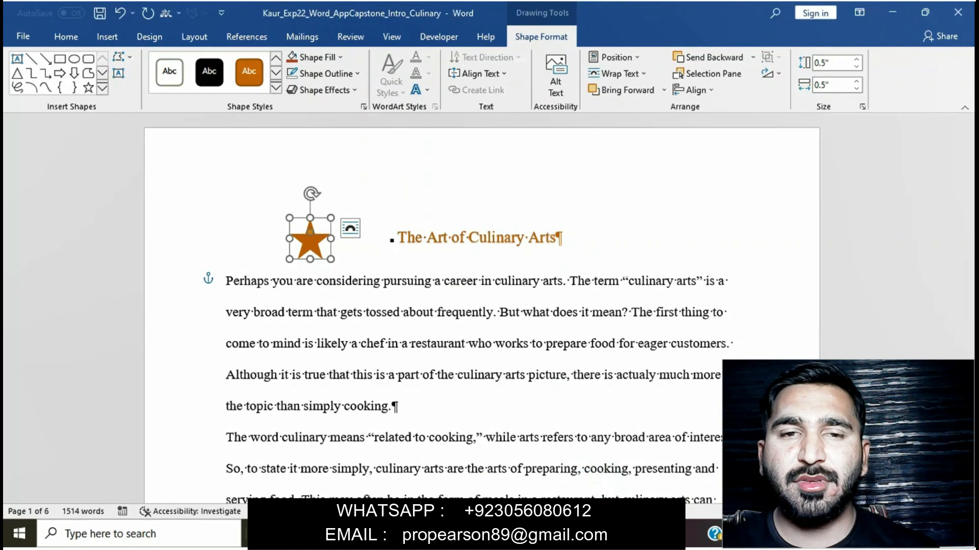
# Return to the instructions document and select the step 11 sentence about the star's absolute position relative to Column and Top Margin
pyautogui.click(591, 479)
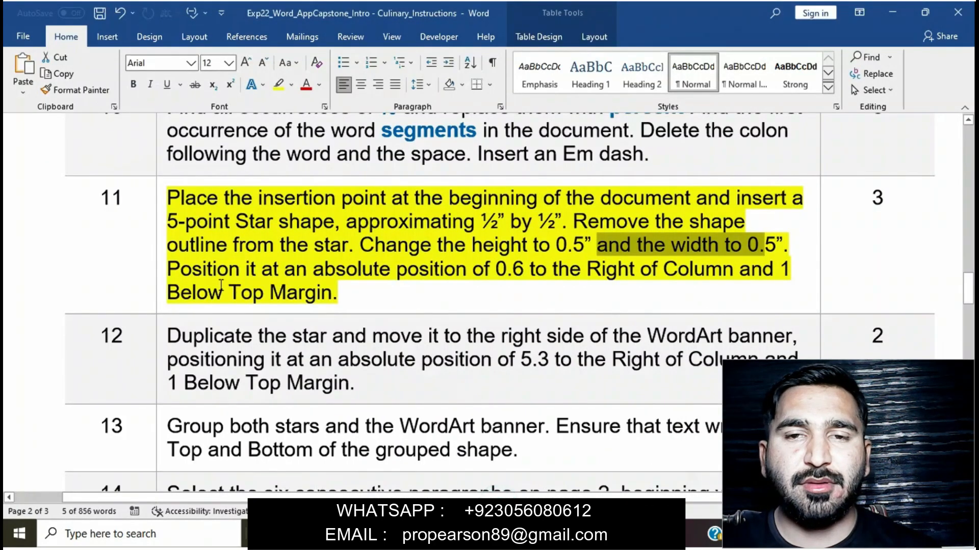
pyautogui.moveTo(173, 268); pyautogui.dragTo(348, 288)
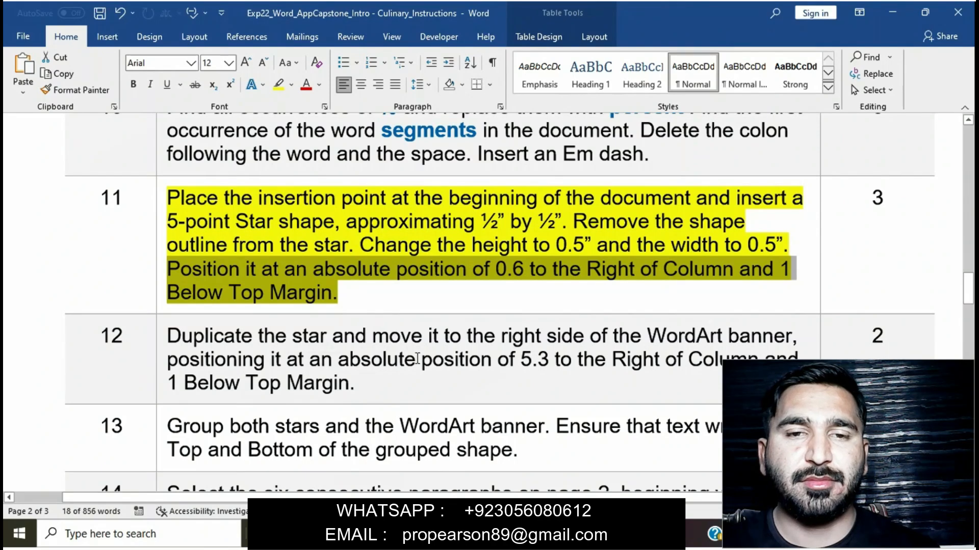
pyautogui.moveTo(600, 465)
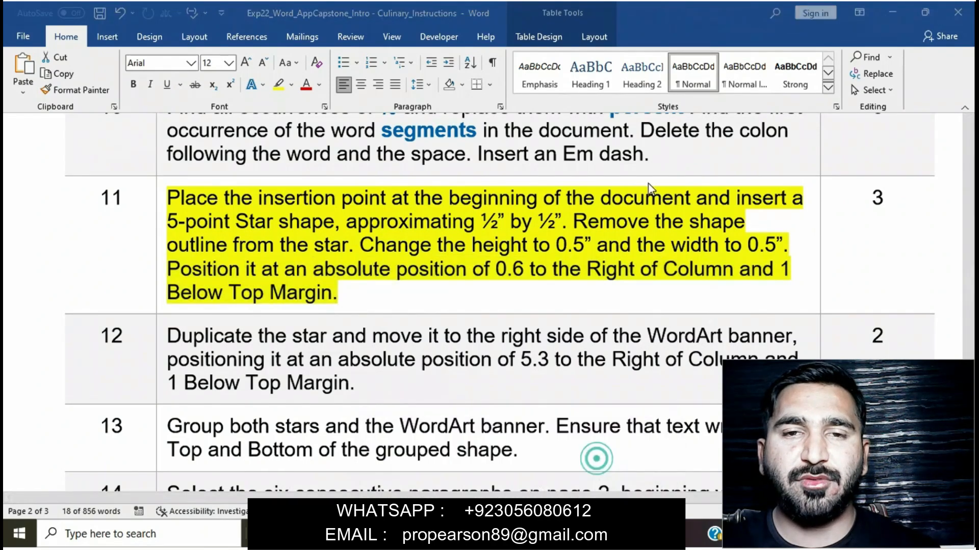
pyautogui.click(593, 37)
pyautogui.click(558, 37)
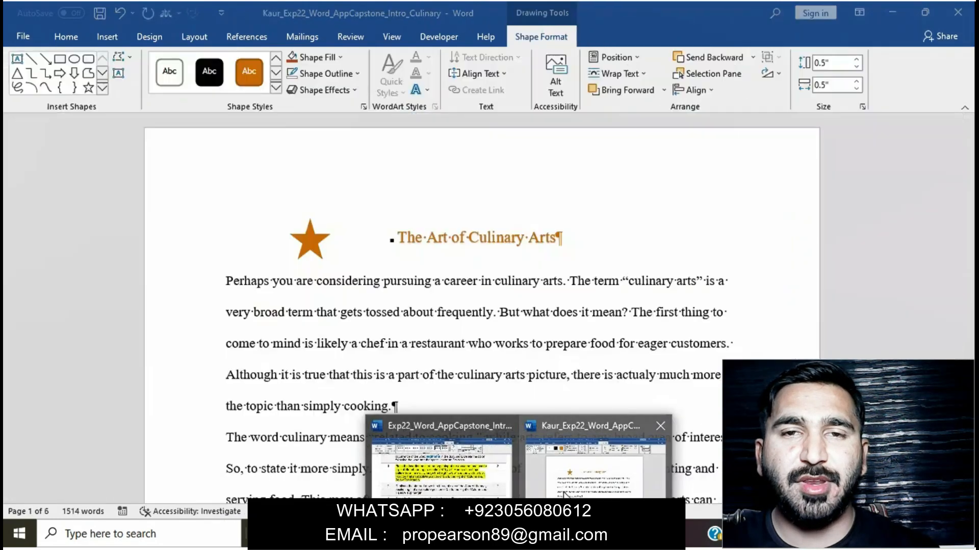
# Open the star's detailed layout options in the culinary document and set its horizontal absolute position to 0.6" to the right of Column
pyautogui.click(597, 467)
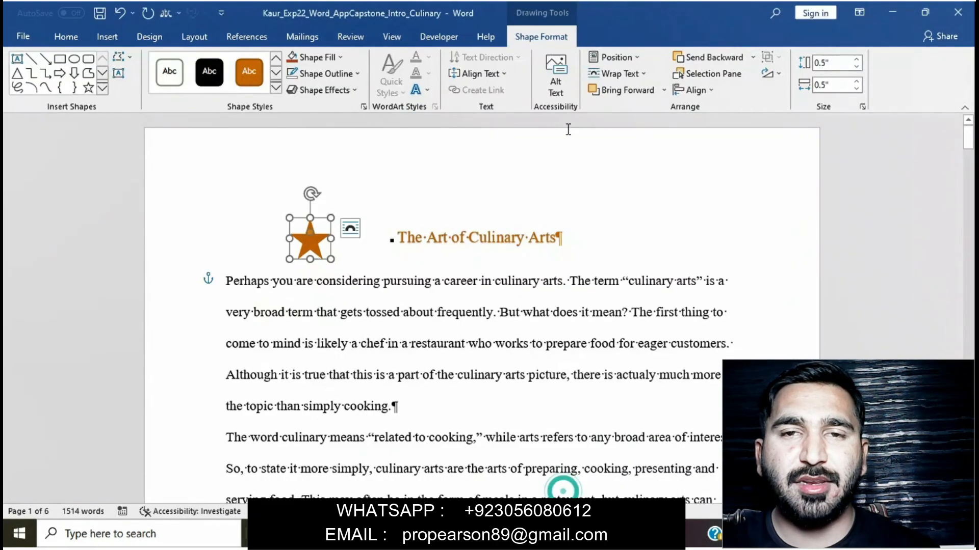
pyautogui.click(643, 56)
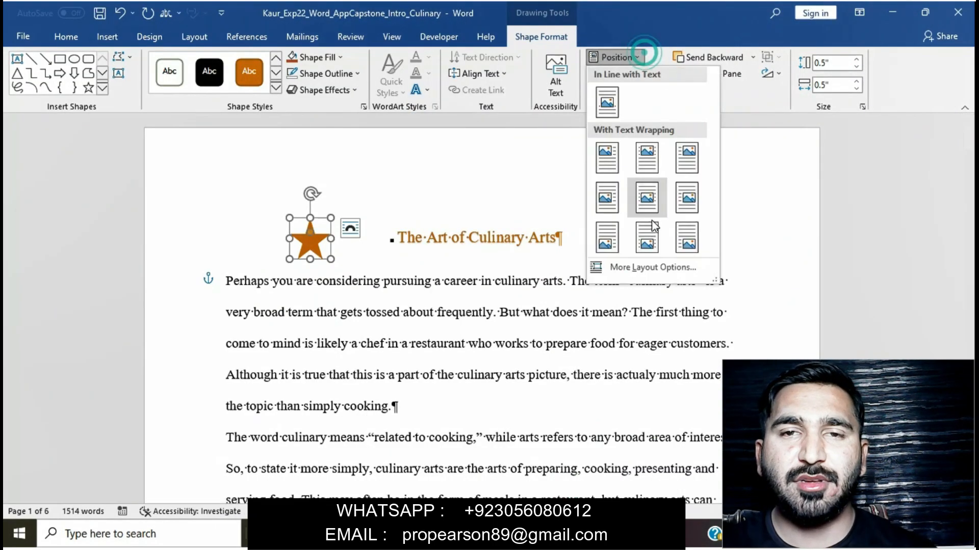
pyautogui.click(651, 265)
pyautogui.moveTo(518, 535)
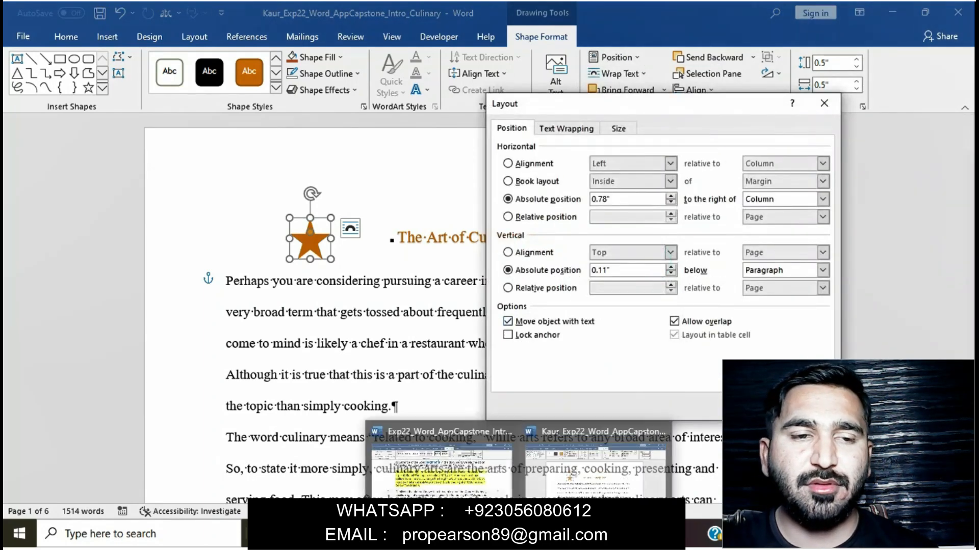
pyautogui.click(476, 496)
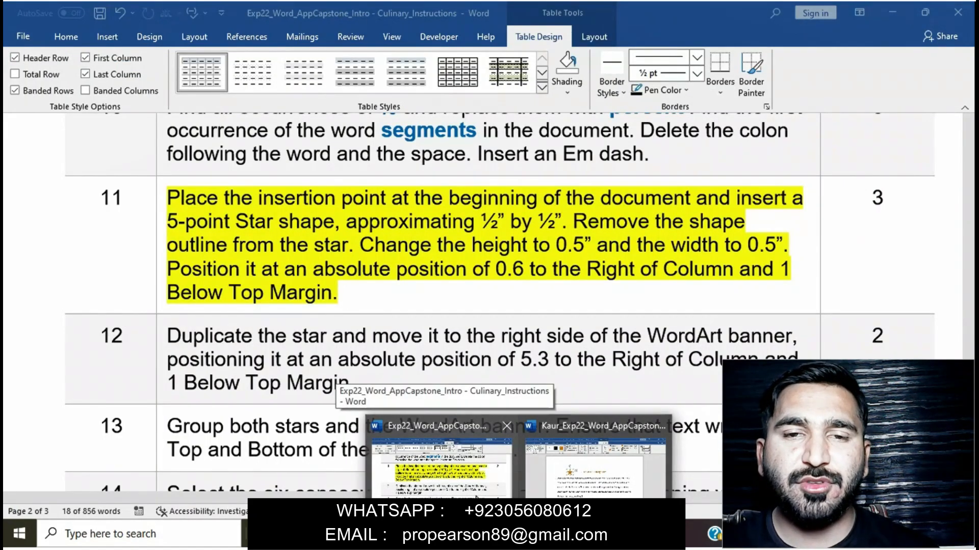
pyautogui.click(570, 468)
pyautogui.click(671, 202)
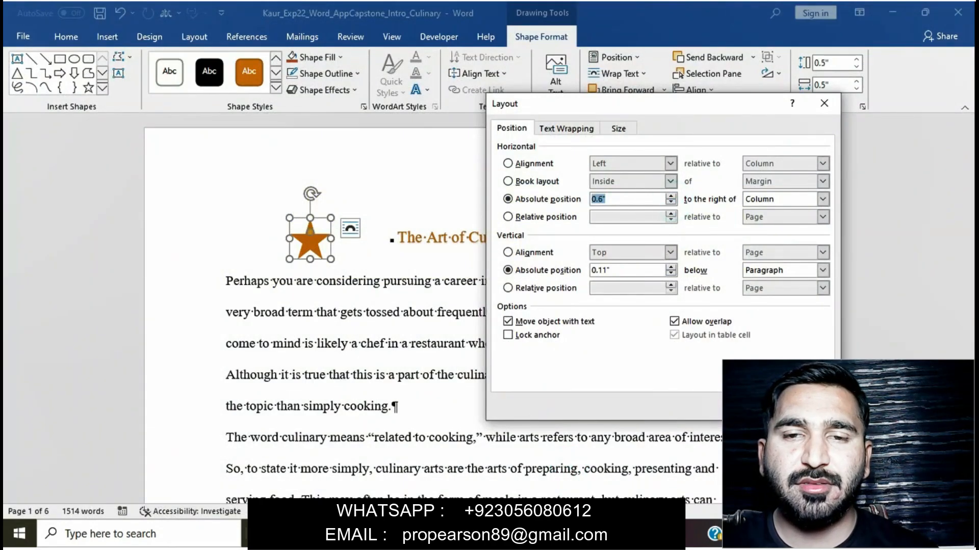
# Set the star's vertical absolute position to 1" below Top Margin and apply the layout settings
pyautogui.moveTo(519, 533)
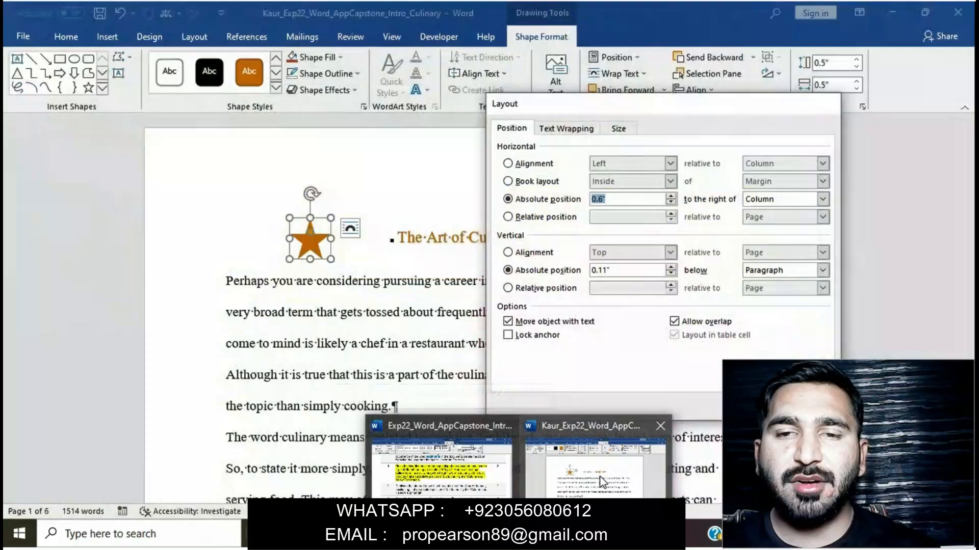
pyautogui.click(601, 477)
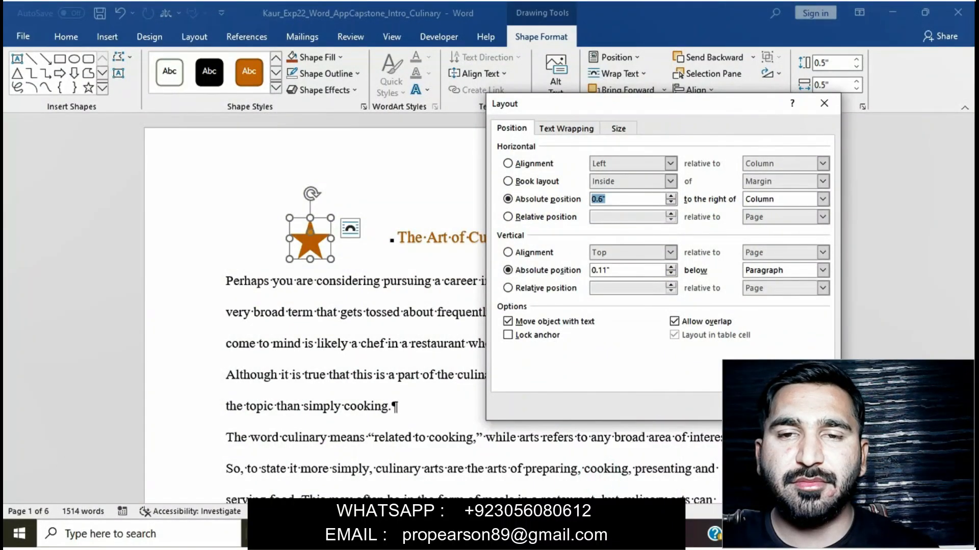
pyautogui.moveTo(519, 534)
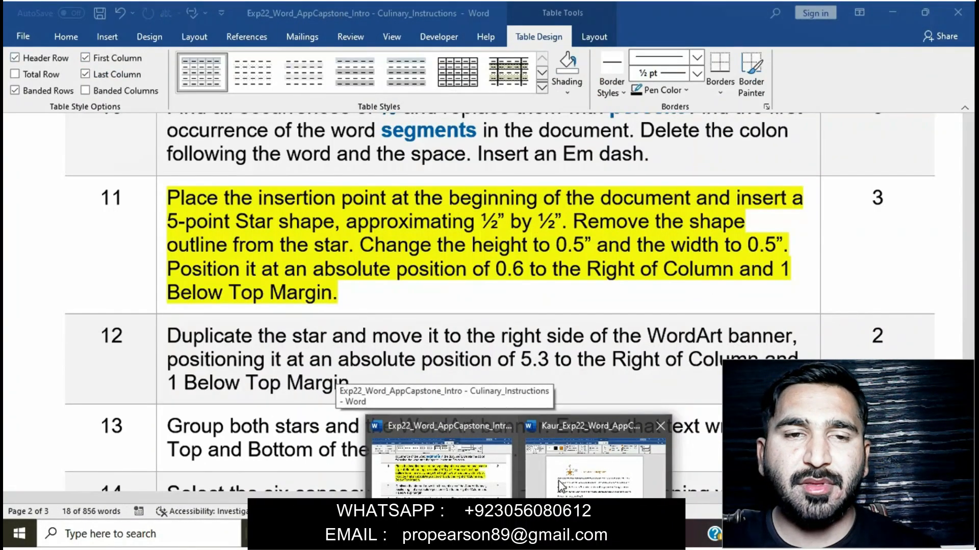
pyautogui.click(590, 479)
pyautogui.doubleClick(671, 267)
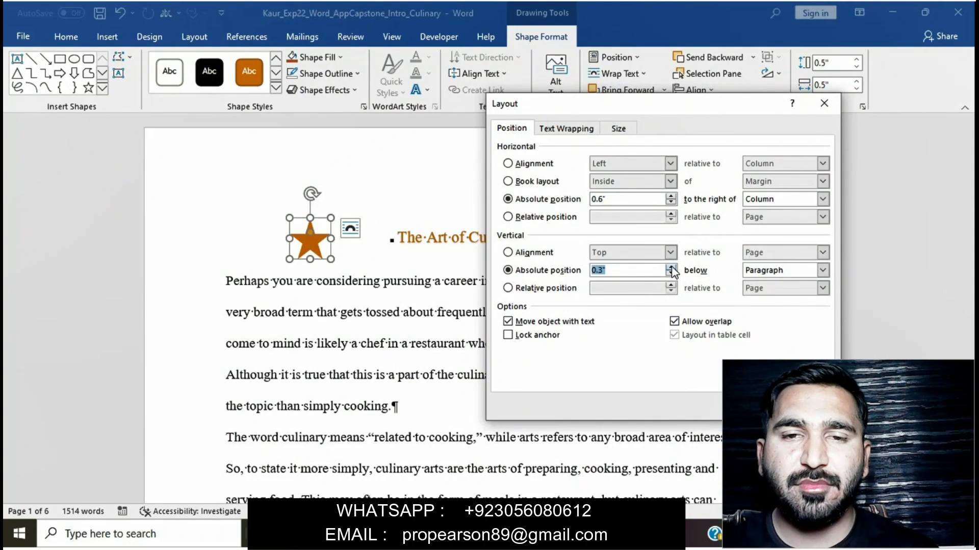
pyautogui.doubleClick(671, 267)
pyautogui.doubleClick(670, 267)
pyautogui.click(671, 267)
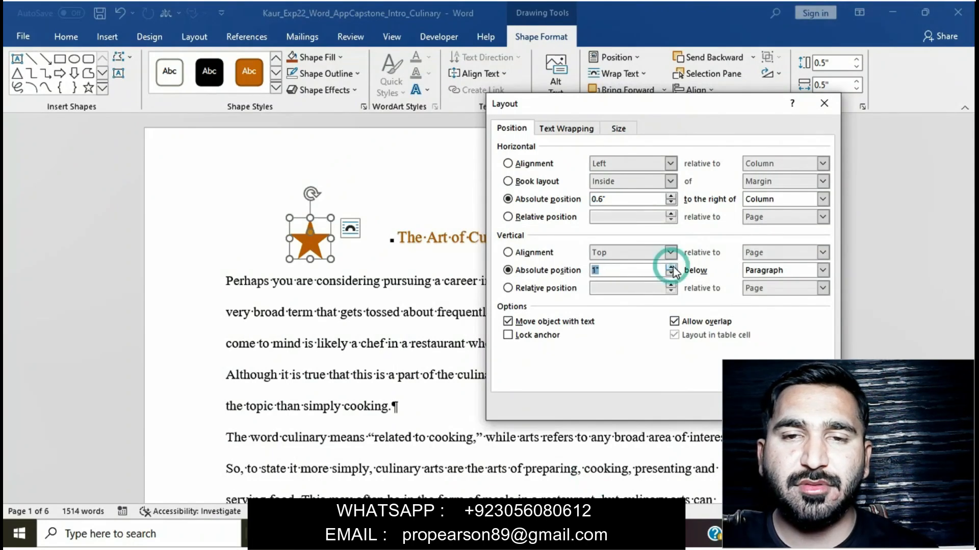
pyautogui.click(822, 271)
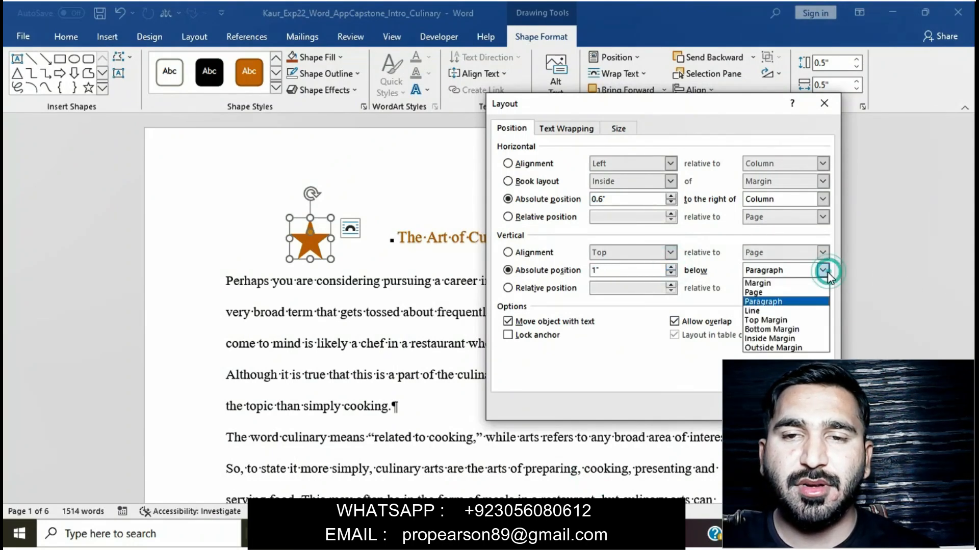
pyautogui.click(782, 320)
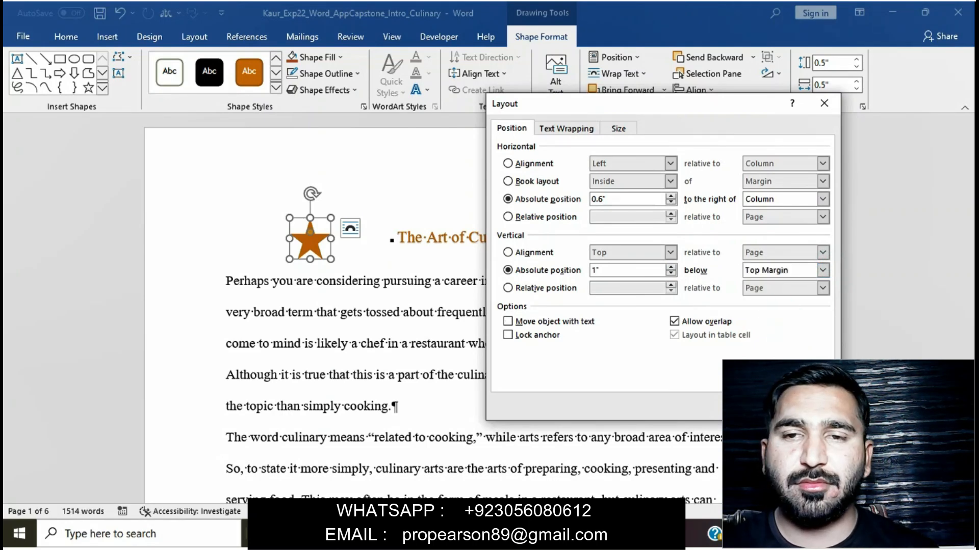
pyautogui.press('Return')
# Switch to the instructions document and remove the yellow highlight from the step 11 text
pyautogui.moveTo(514, 535)
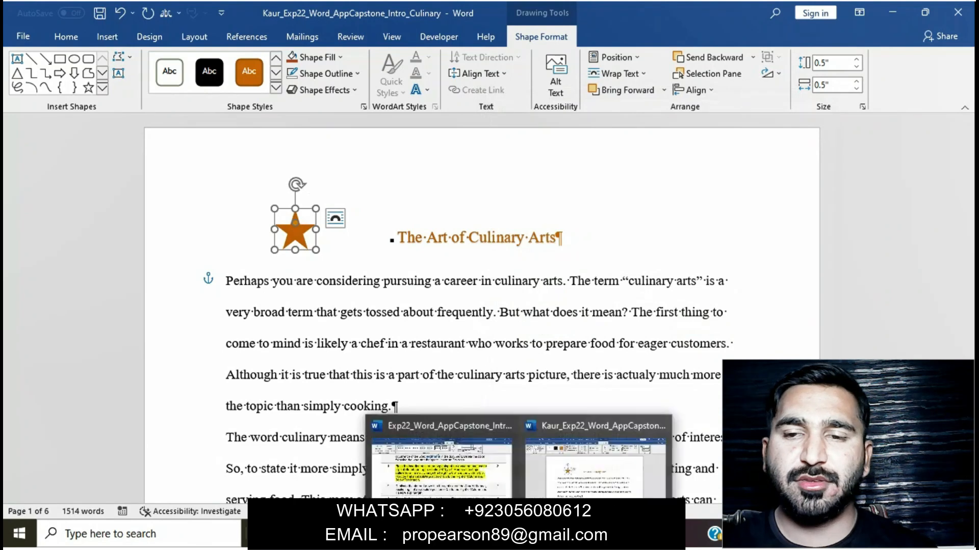
pyautogui.click(461, 468)
pyautogui.click(314, 235)
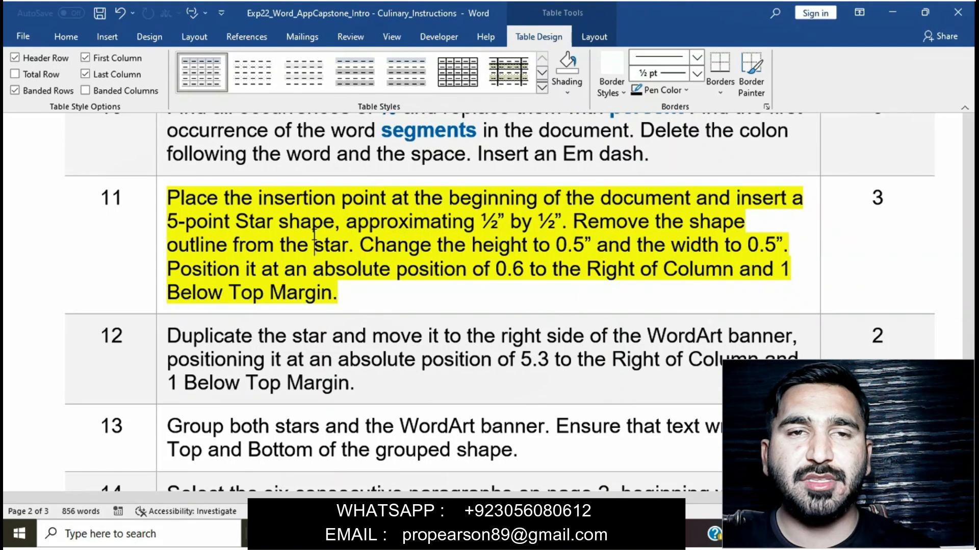
pyautogui.click(156, 201)
pyautogui.click(209, 182)
pyautogui.click(259, 252)
# Highlight the step 12 text about duplicating the star in yellow
pyautogui.scroll(-3, 260, 254)
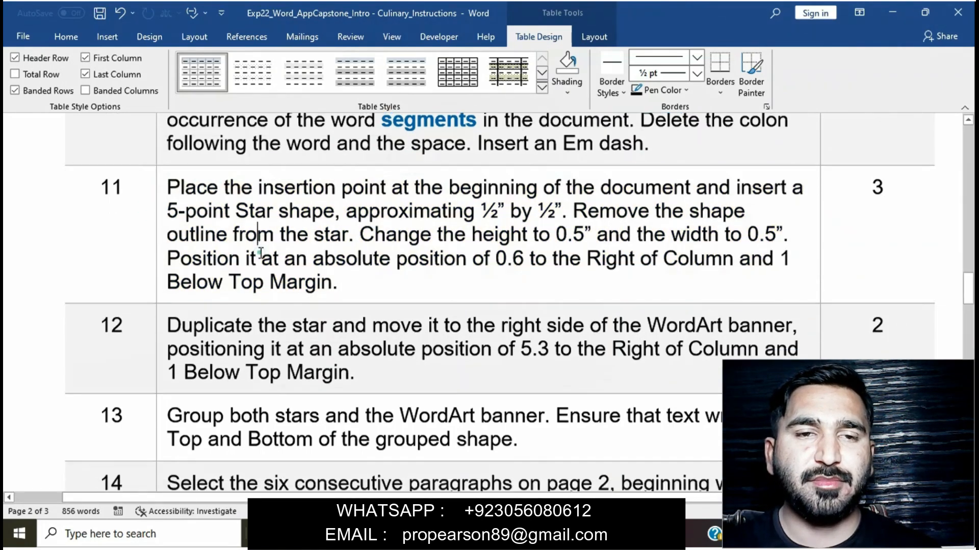
pyautogui.click(158, 208)
pyautogui.click(220, 190)
pyautogui.click(232, 211)
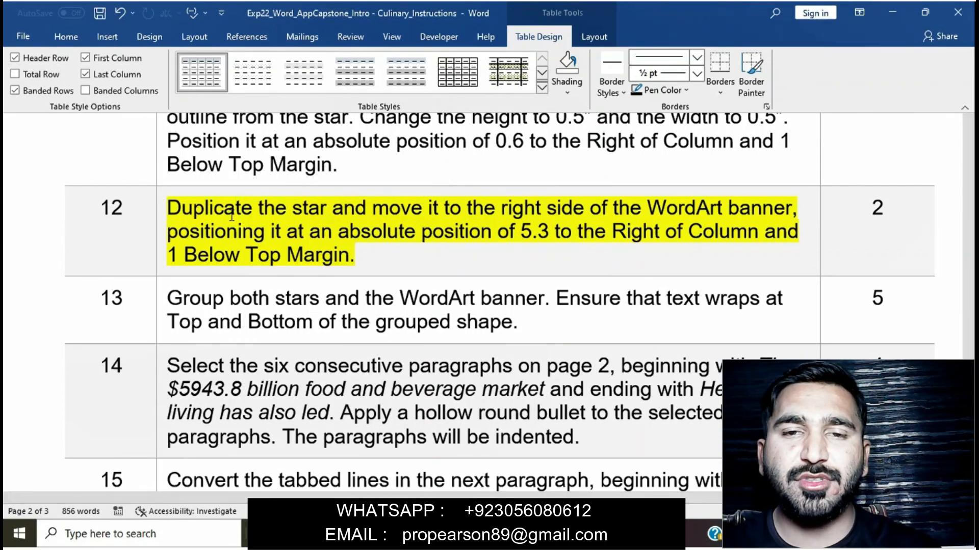
# Select the step 12 text in the instructions, and duplicate the selected star in the culinary document
pyautogui.click(163, 211)
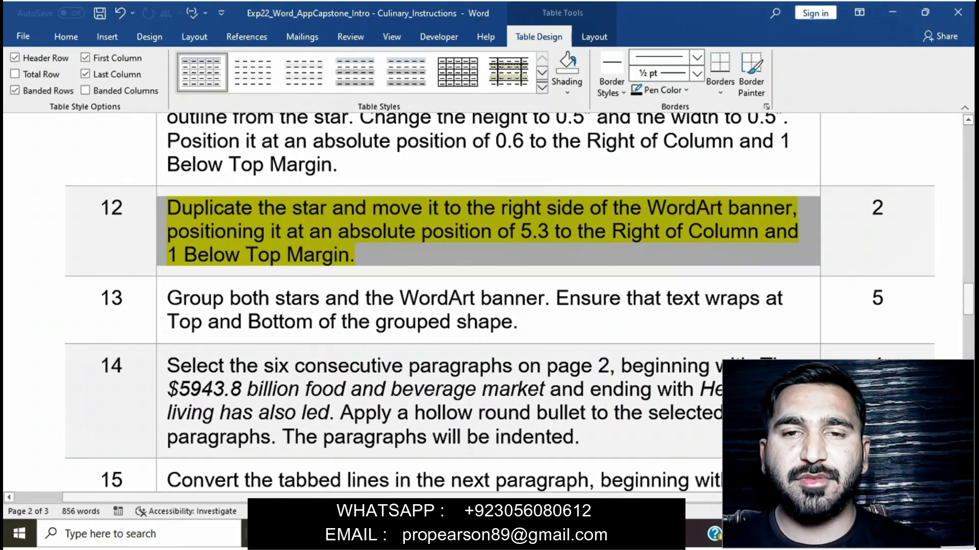
pyautogui.click(580, 479)
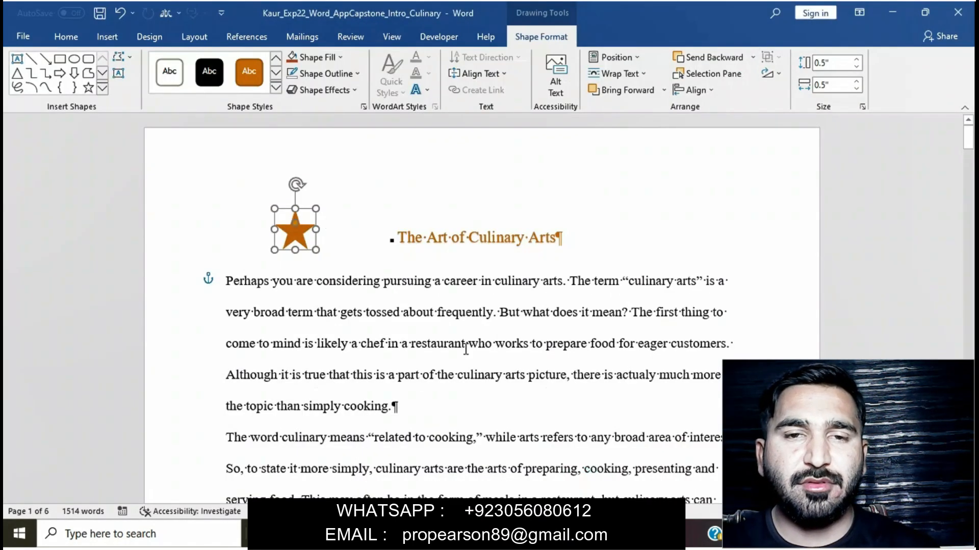
pyautogui.hotkey('ctrl', 'd')
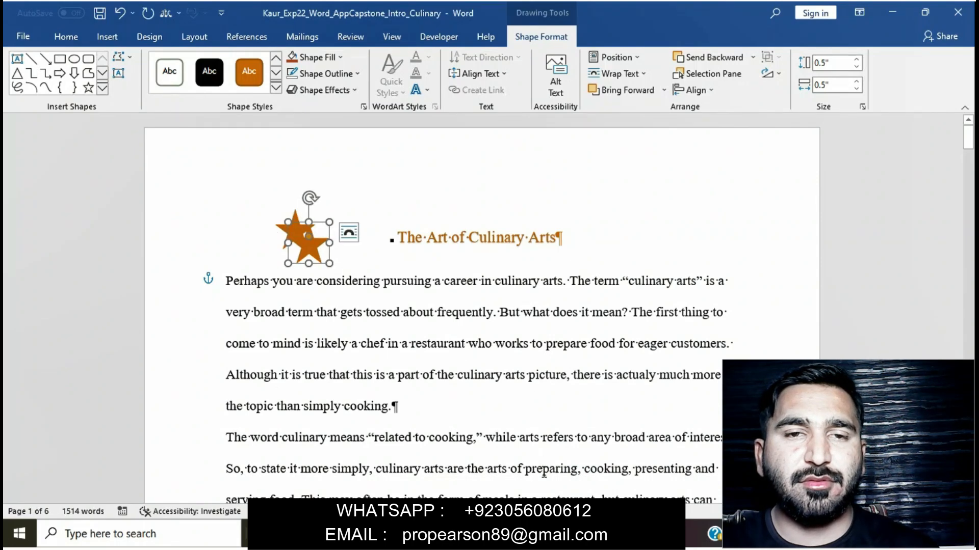
# Return to the instructions and select the step 12 wording about the absolute position relative to Column and Top Margin
pyautogui.click(497, 474)
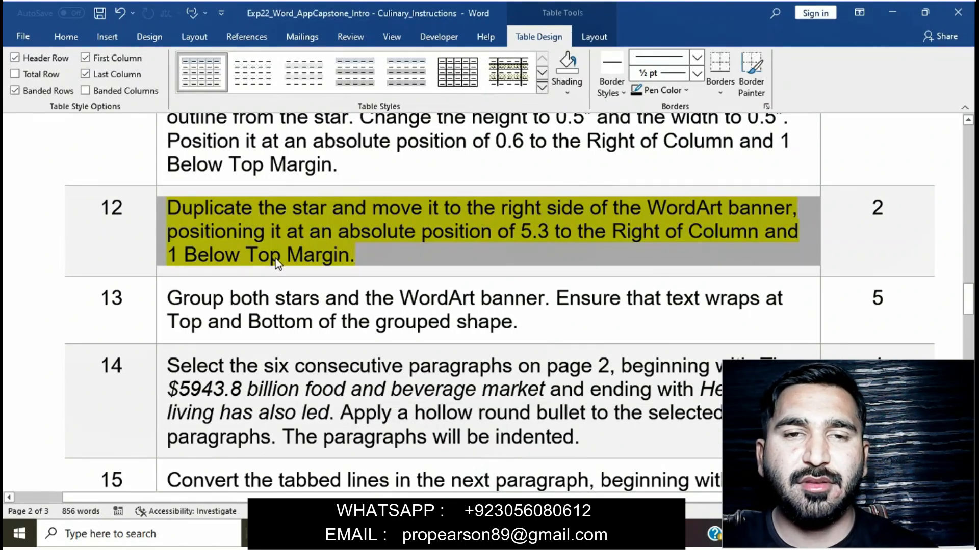
pyautogui.click(417, 246)
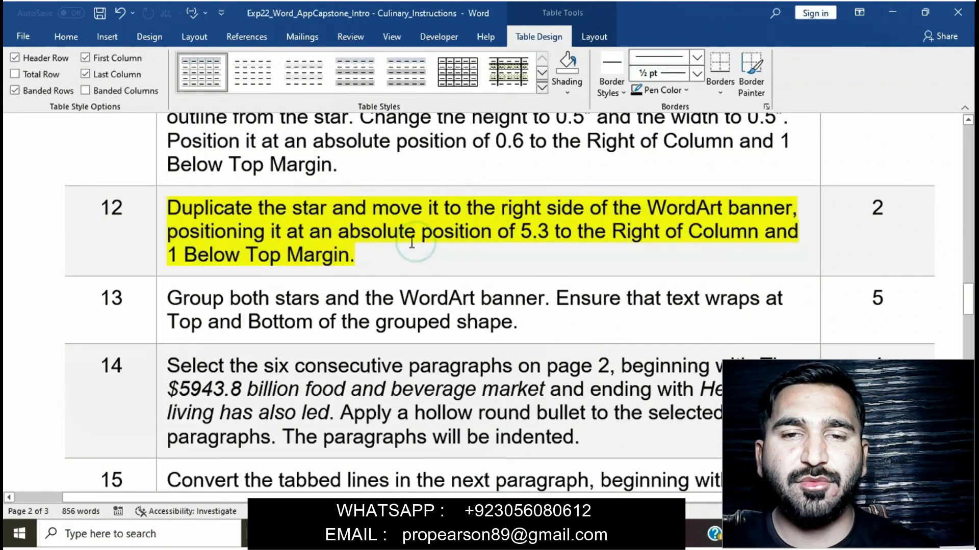
pyautogui.moveTo(340, 236); pyautogui.dragTo(717, 247)
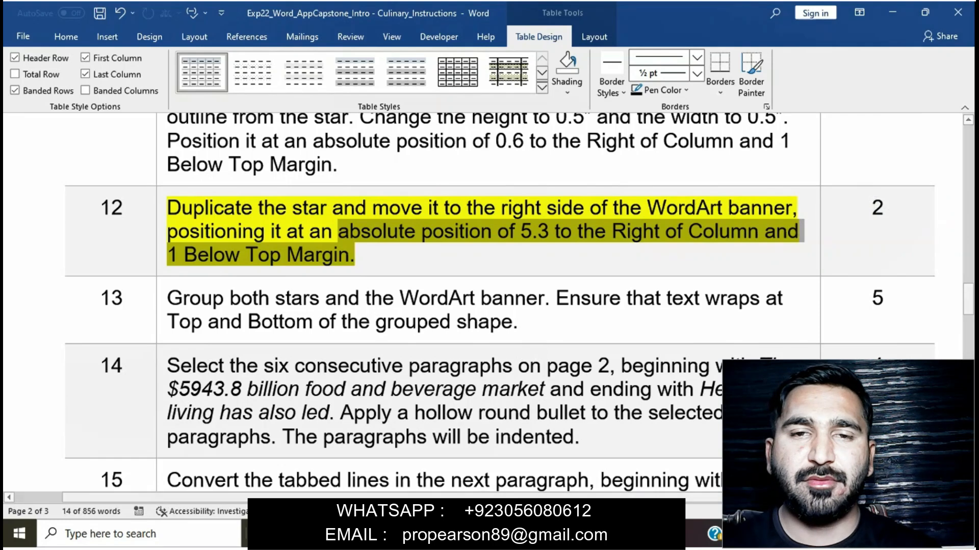
# Open the duplicate star's detailed layout options in the culinary document and set its horizontal absolute position to 5.3" to the right of Column
pyautogui.click(578, 479)
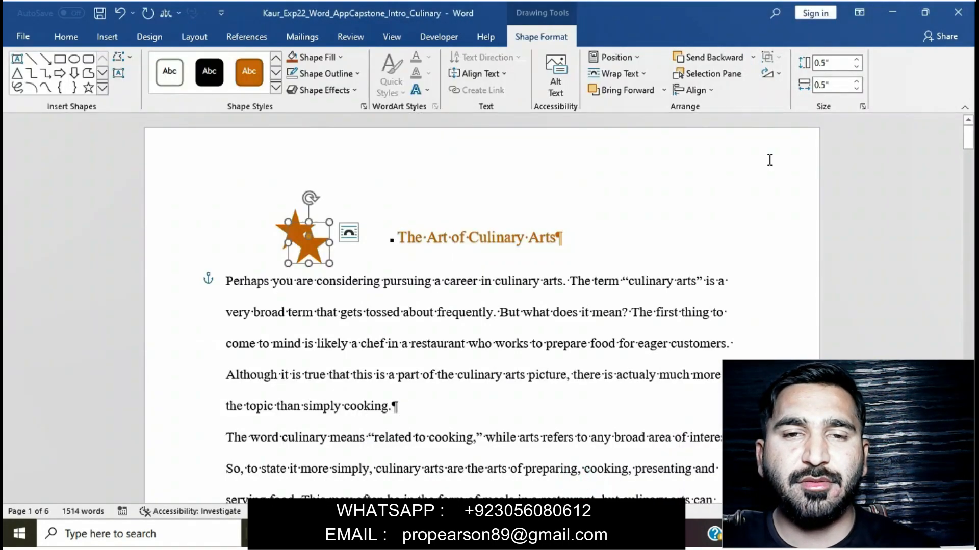
pyautogui.click(635, 60)
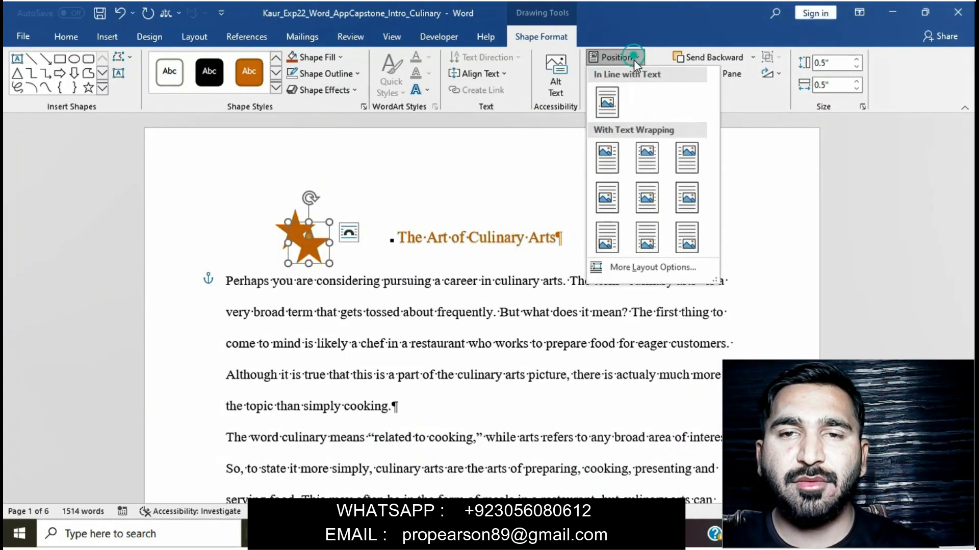
pyautogui.click(642, 269)
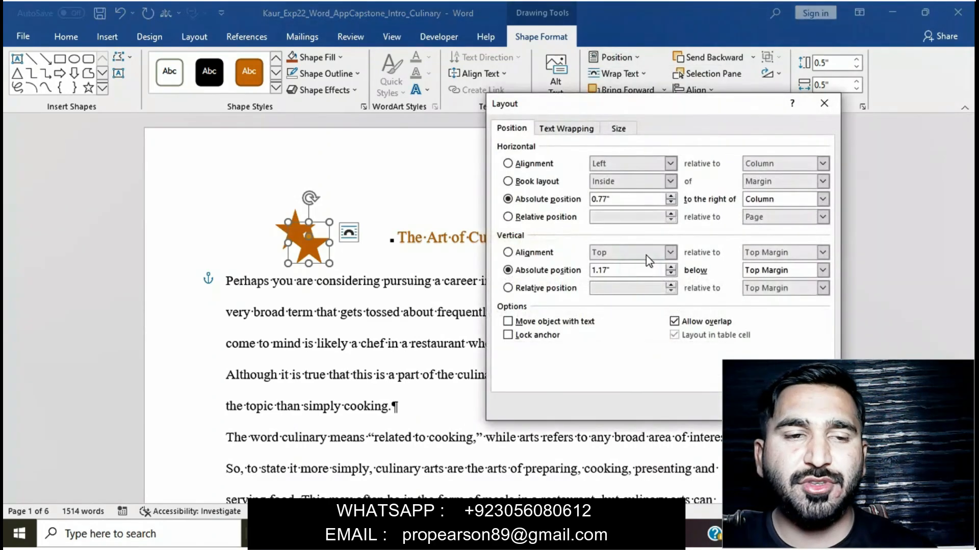
pyautogui.click(671, 197)
pyautogui.click(671, 196)
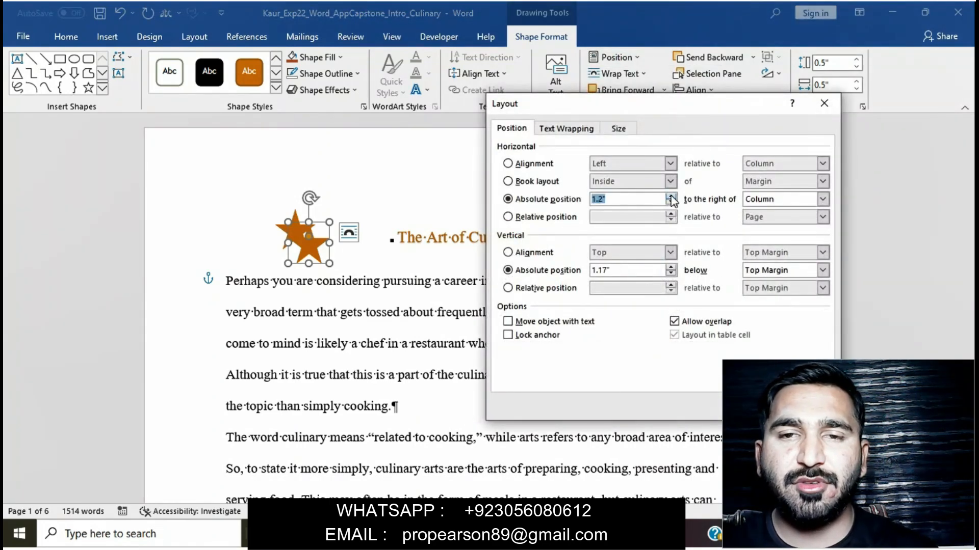
pyautogui.click(671, 196)
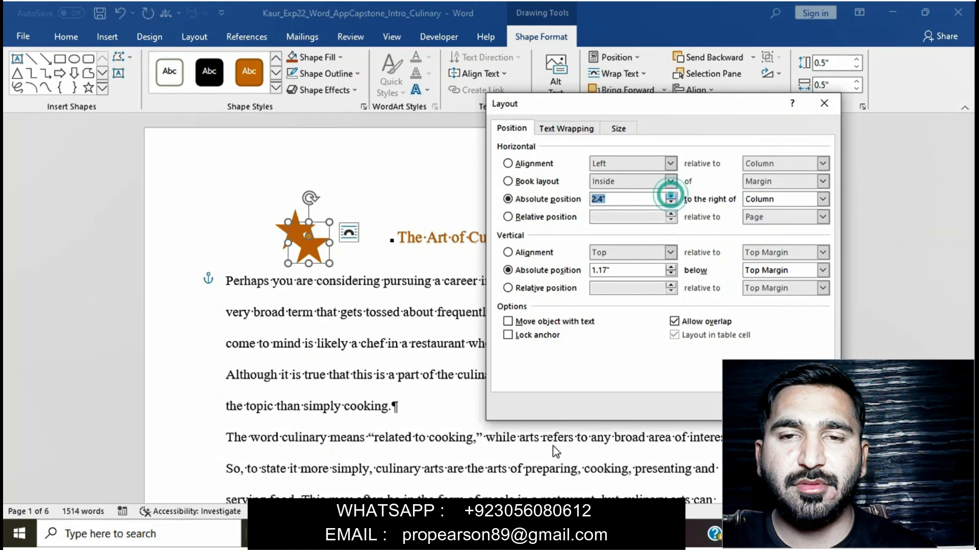
pyautogui.click(482, 492)
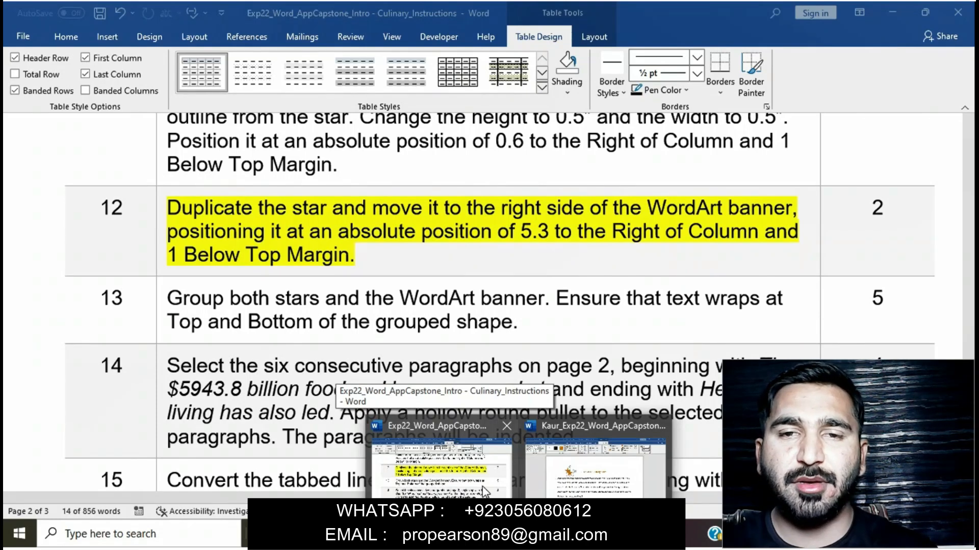
pyautogui.click(568, 461)
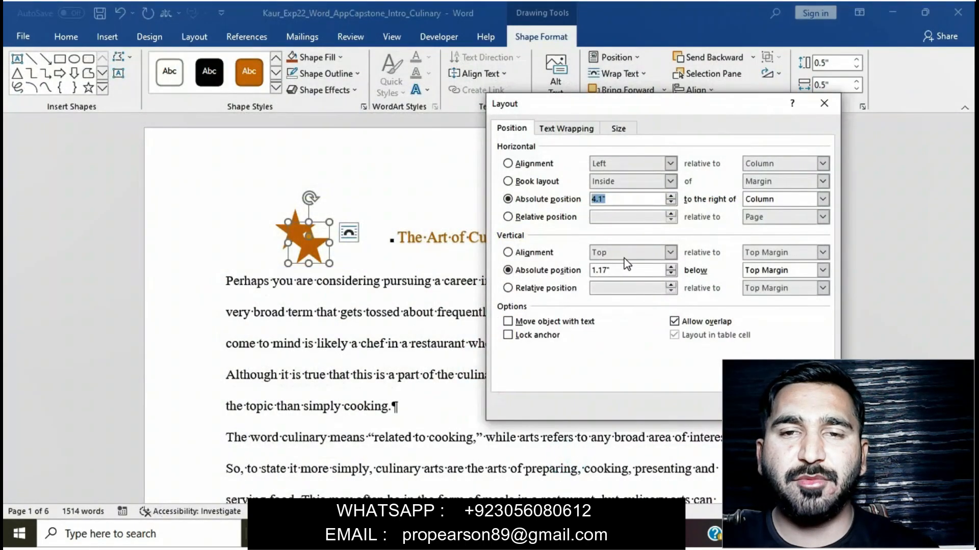
pyautogui.write('5.3')
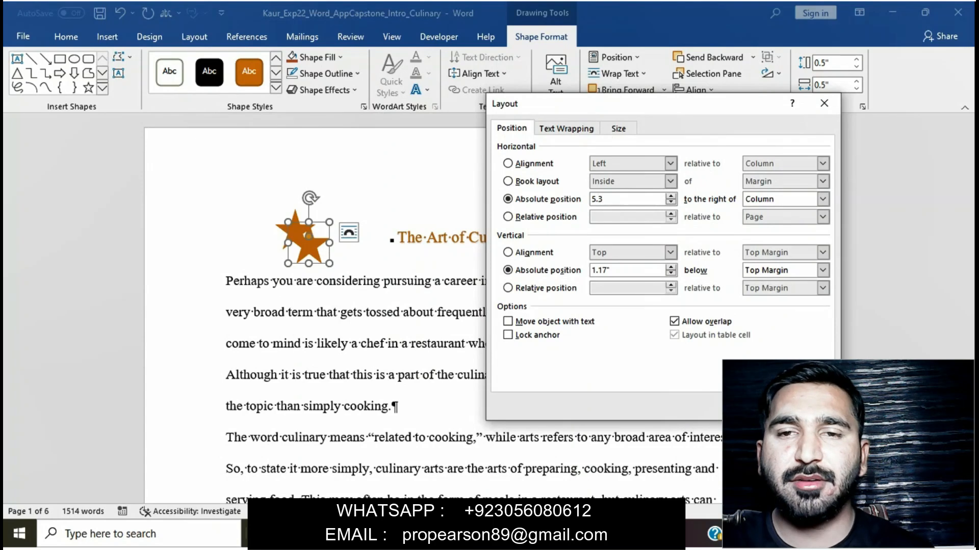
# Check step 12 in the instructions, set the duplicate star's vertical absolute position to 1" below Top Margin, and apply it
pyautogui.moveTo(520, 535)
pyautogui.click(500, 494)
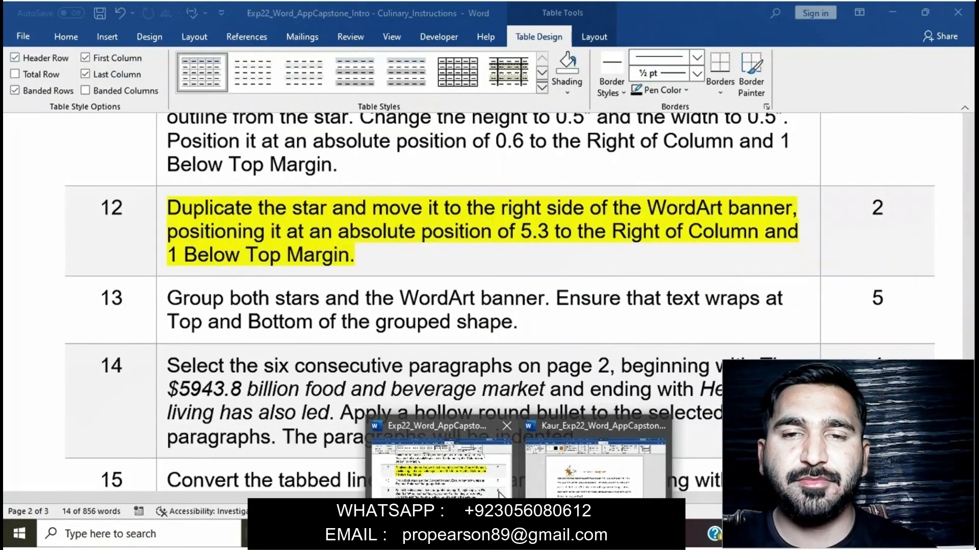
pyautogui.click(534, 493)
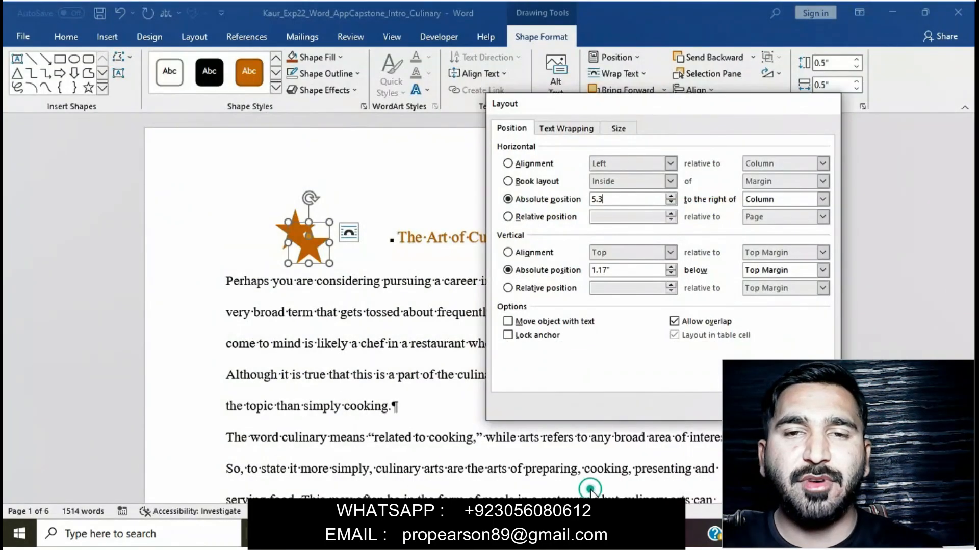
pyautogui.click(671, 274)
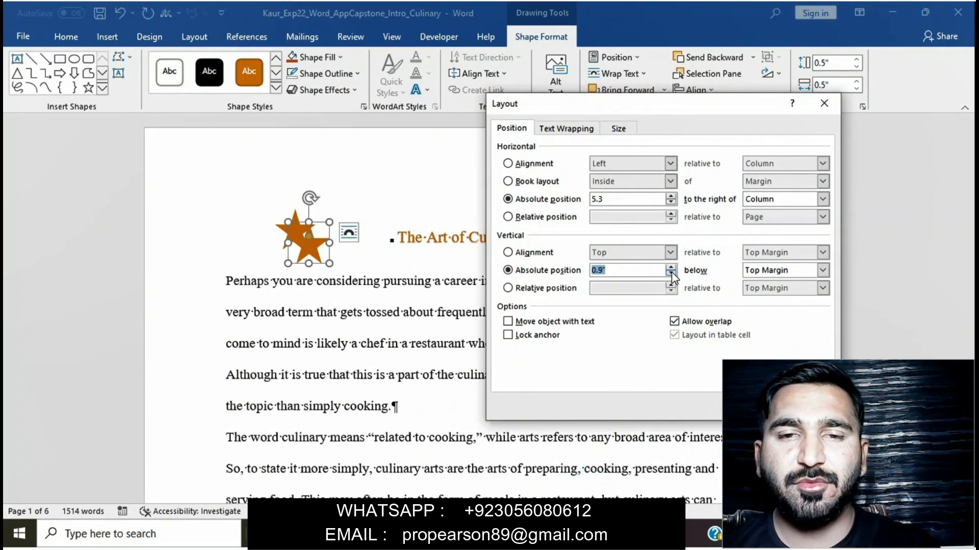
pyautogui.click(671, 274)
pyautogui.click(671, 267)
pyautogui.click(671, 267)
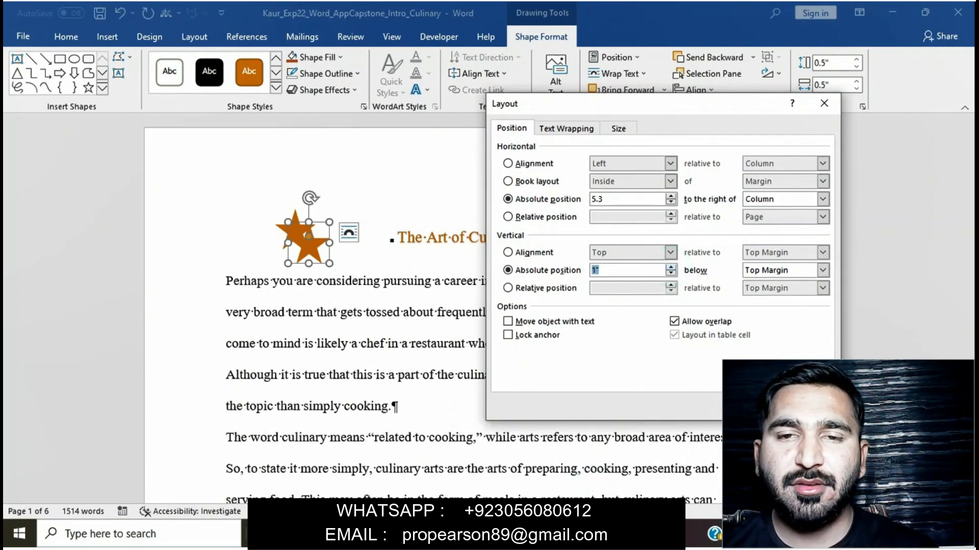
pyautogui.moveTo(517, 535)
pyautogui.click(491, 495)
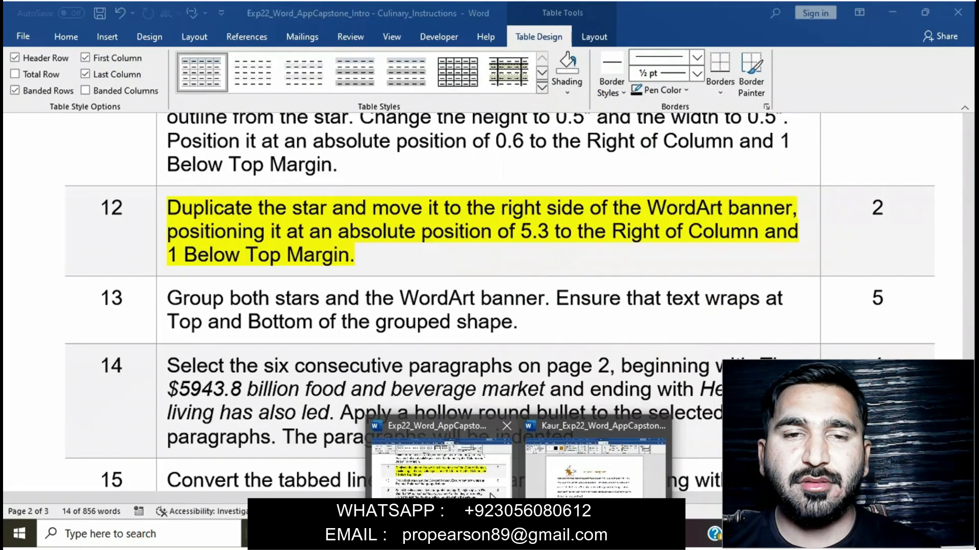
pyautogui.click(595, 466)
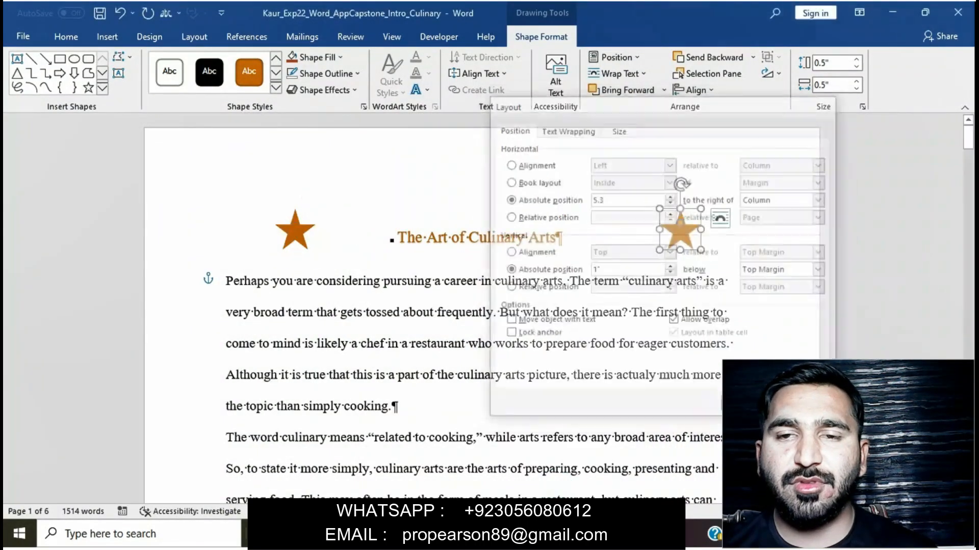
# Switch to the instructions document and remove the yellow highlight from the step 12 text
pyautogui.moveTo(518, 535)
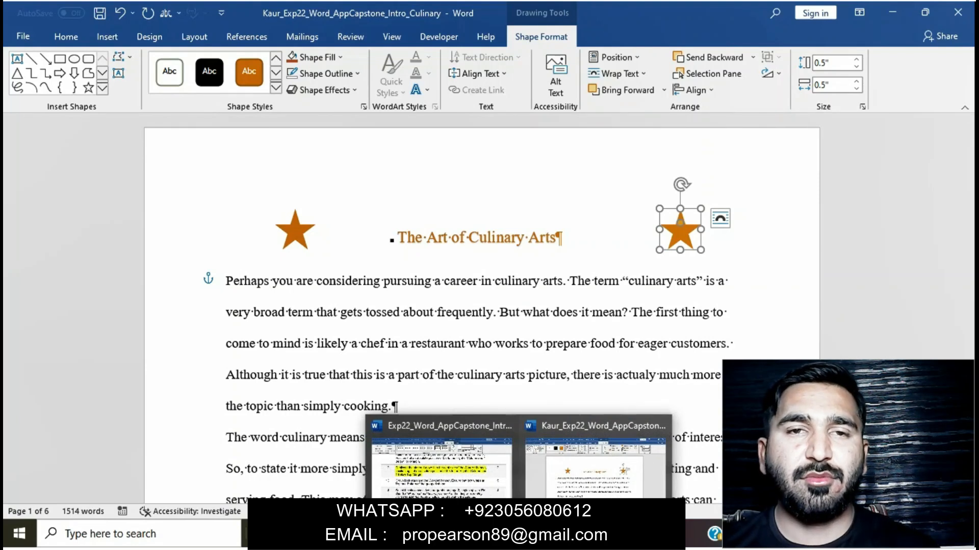
pyautogui.click(497, 477)
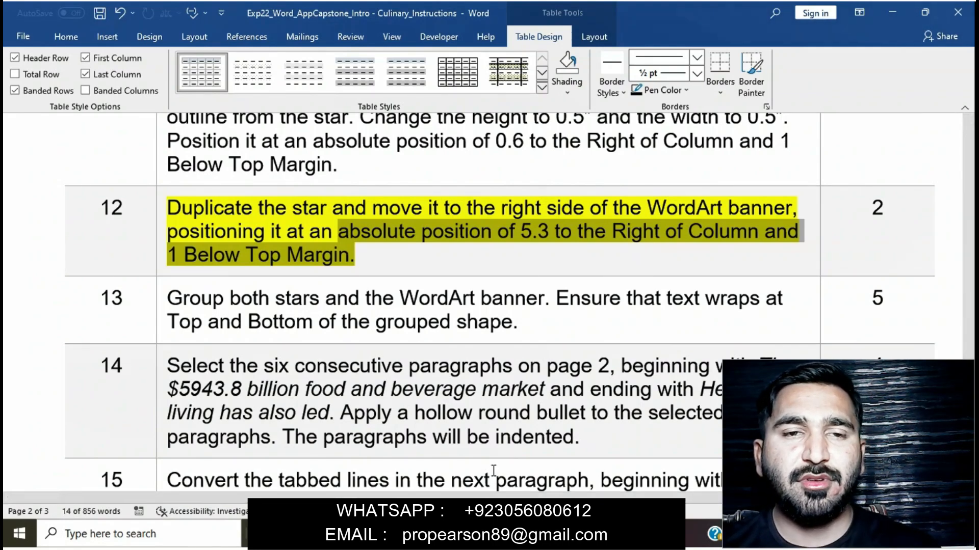
pyautogui.click(412, 262)
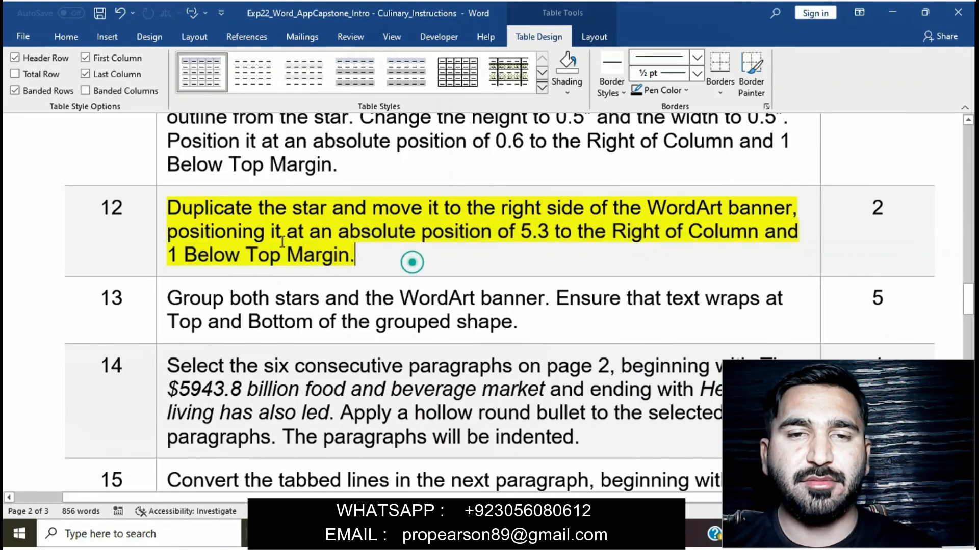
pyautogui.click(158, 213)
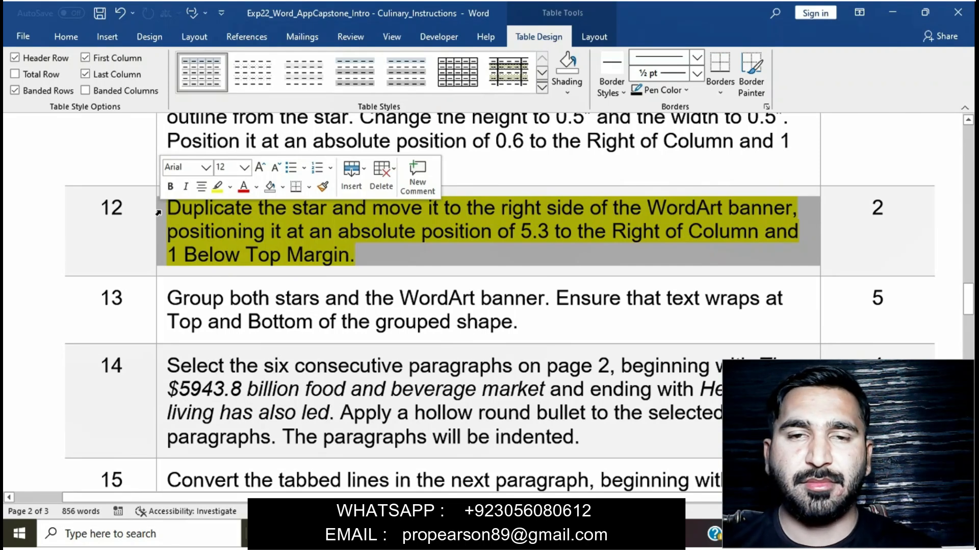
pyautogui.click(215, 192)
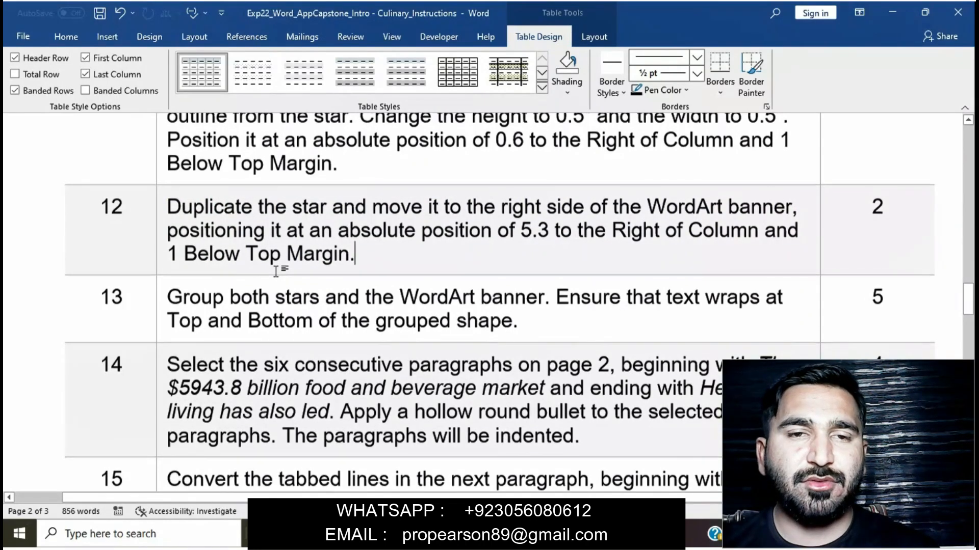
# Highlight the step 13 text about grouping the stars and WordArt banner in yellow, and select that text
pyautogui.scroll(-1, 276, 271)
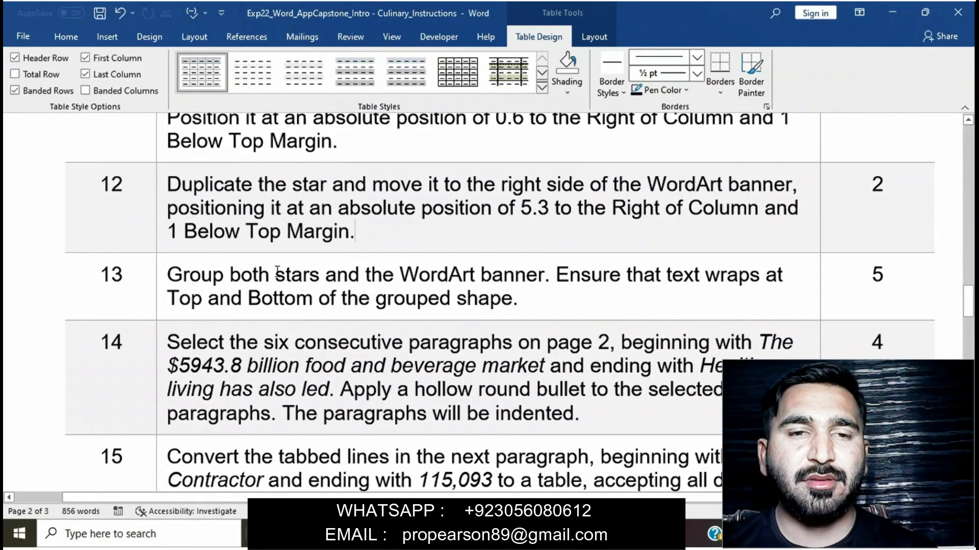
pyautogui.scroll(-1, 276, 271)
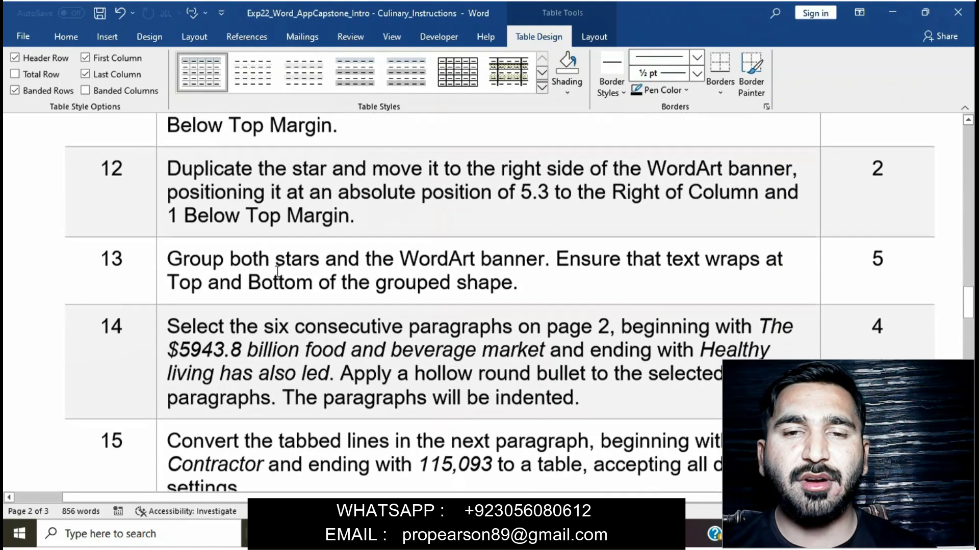
pyautogui.scroll(-2, 276, 271)
pyautogui.scroll(2, 244, 267)
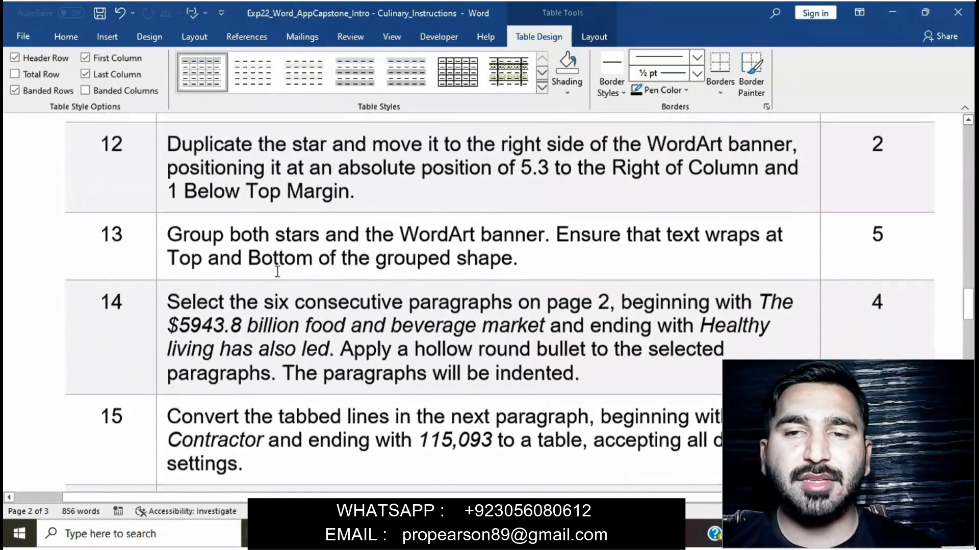
pyautogui.click(164, 239)
pyautogui.click(223, 218)
pyautogui.click(219, 263)
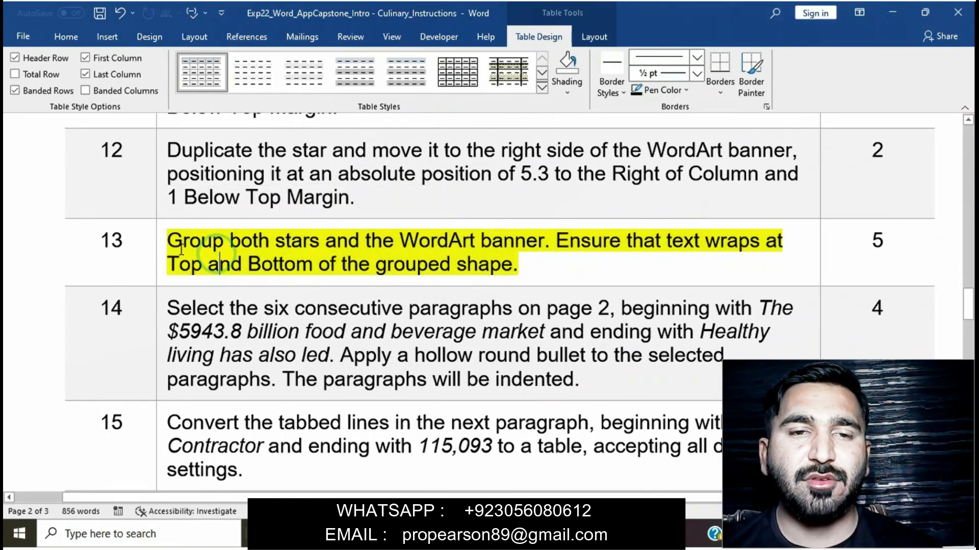
pyautogui.click(163, 246)
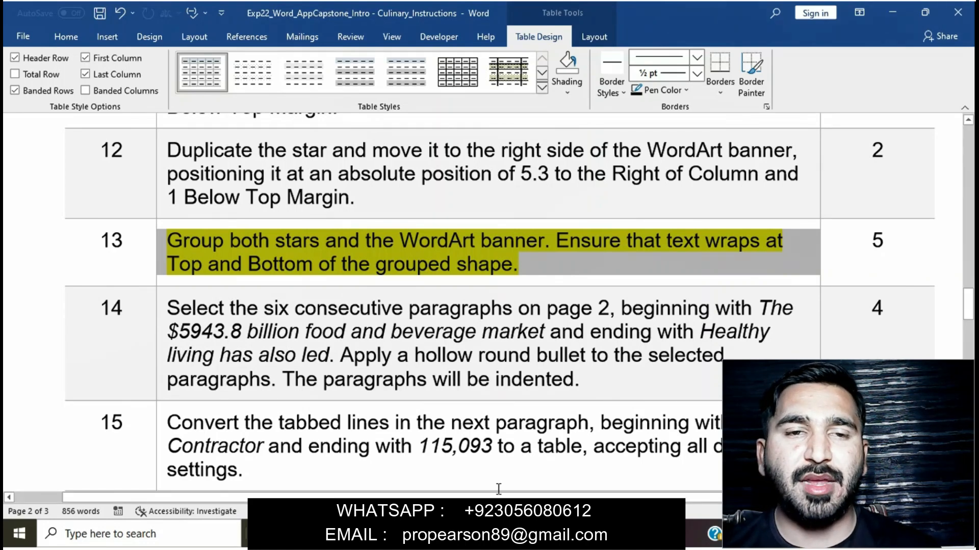
# Select both stars beside the title in the culinary document, and recheck step 13 in the instructions
pyautogui.moveTo(520, 534)
pyautogui.click(561, 472)
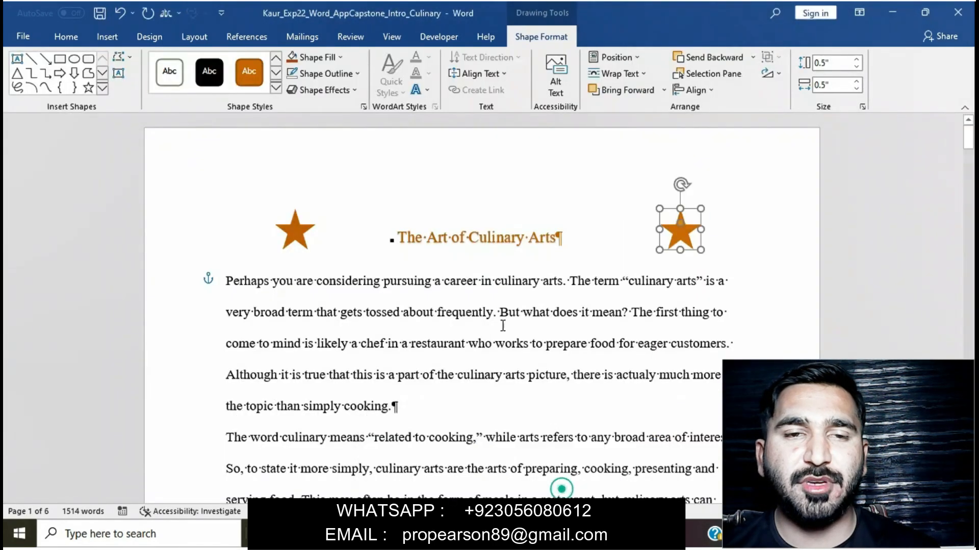
pyautogui.click(311, 237)
pyautogui.click(306, 234)
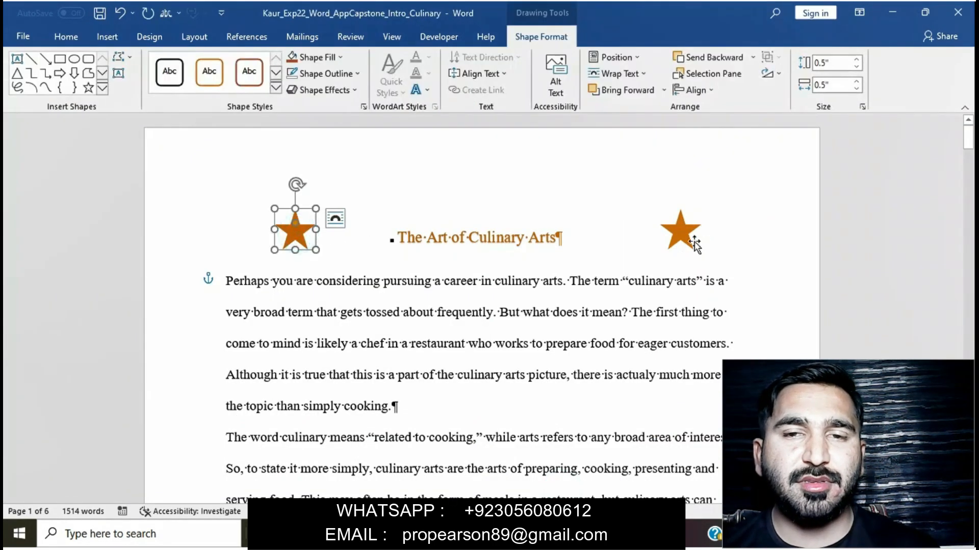
pyautogui.keyDown('shift'); pyautogui.click(688, 241); pyautogui.keyUp('shift')
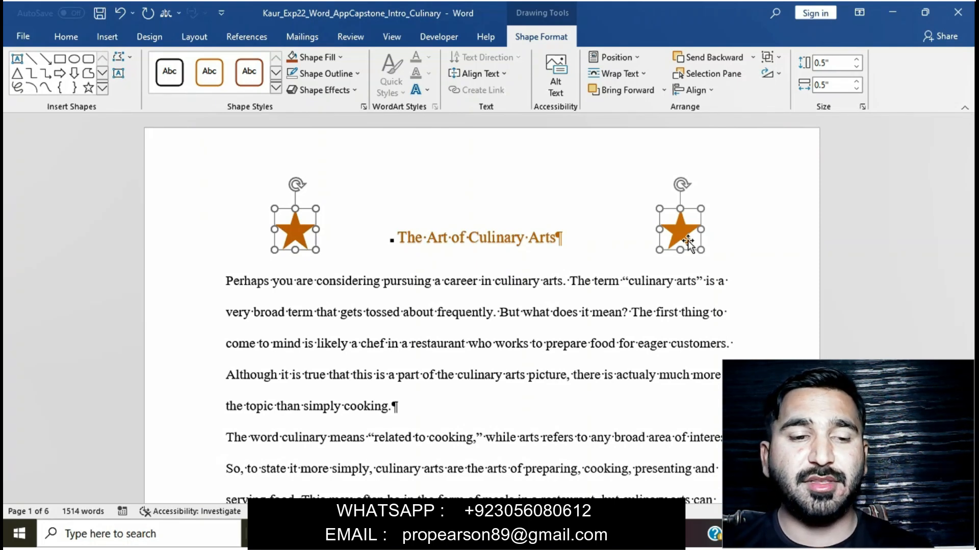
pyautogui.moveTo(518, 535)
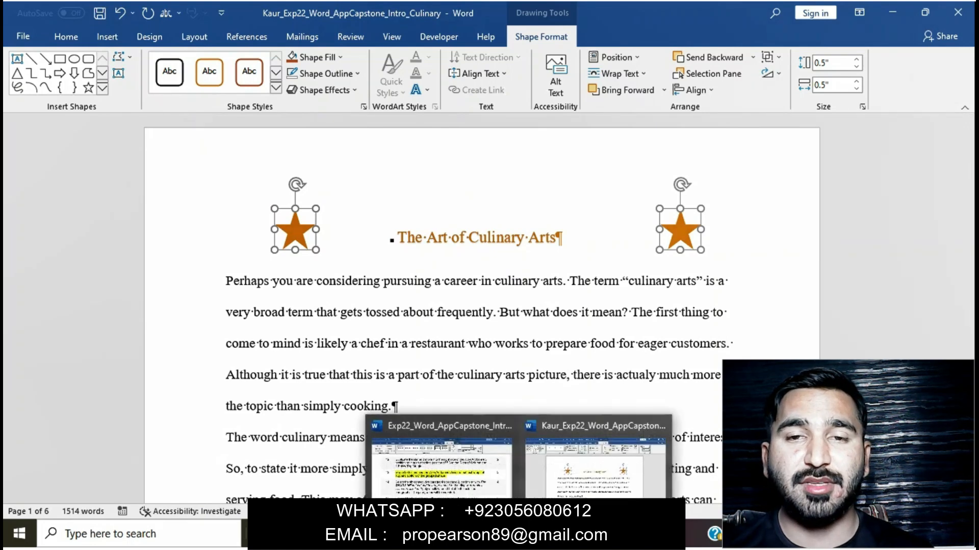
pyautogui.click(458, 464)
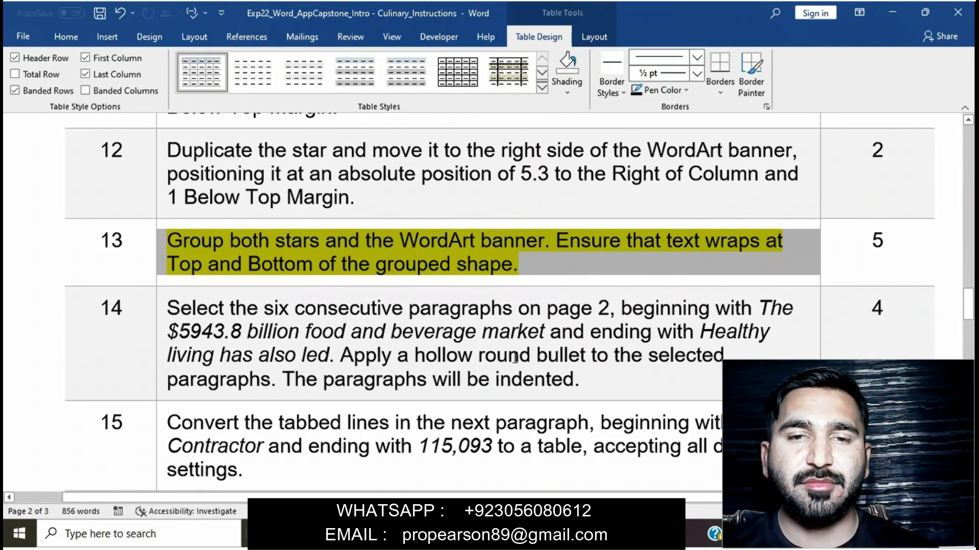
# Return to the culinary document and select the WordArt banner "The Art of Culinary Arts" together with both stars
pyautogui.moveTo(519, 535)
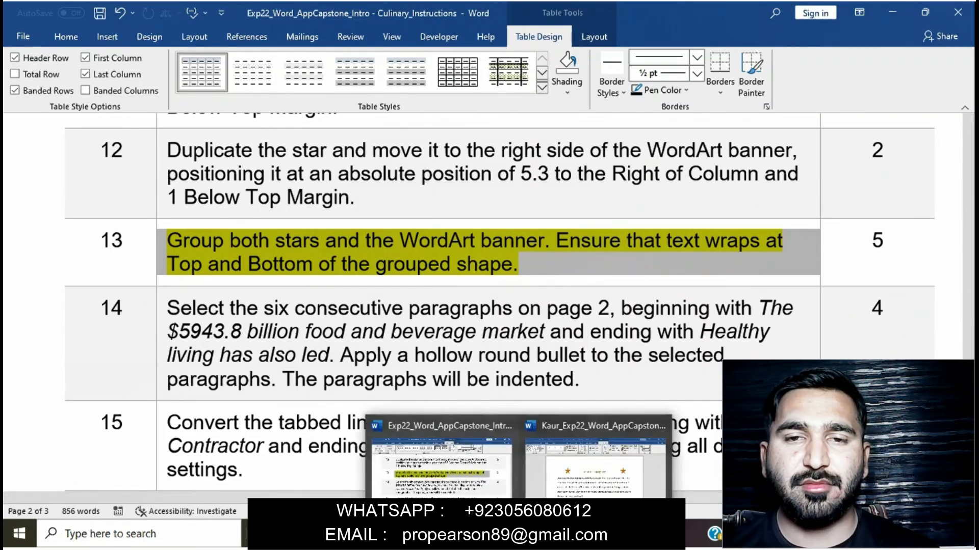
pyautogui.click(595, 459)
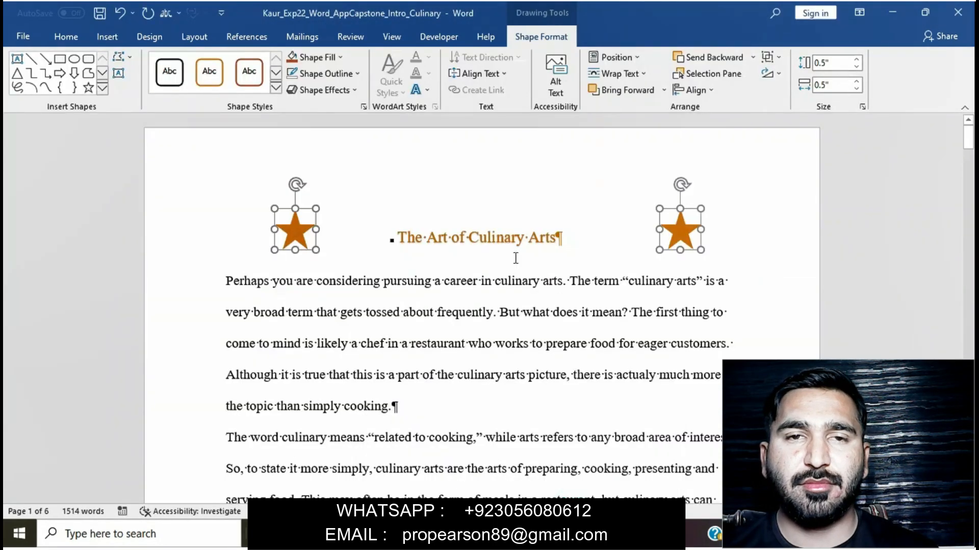
pyautogui.click(505, 243)
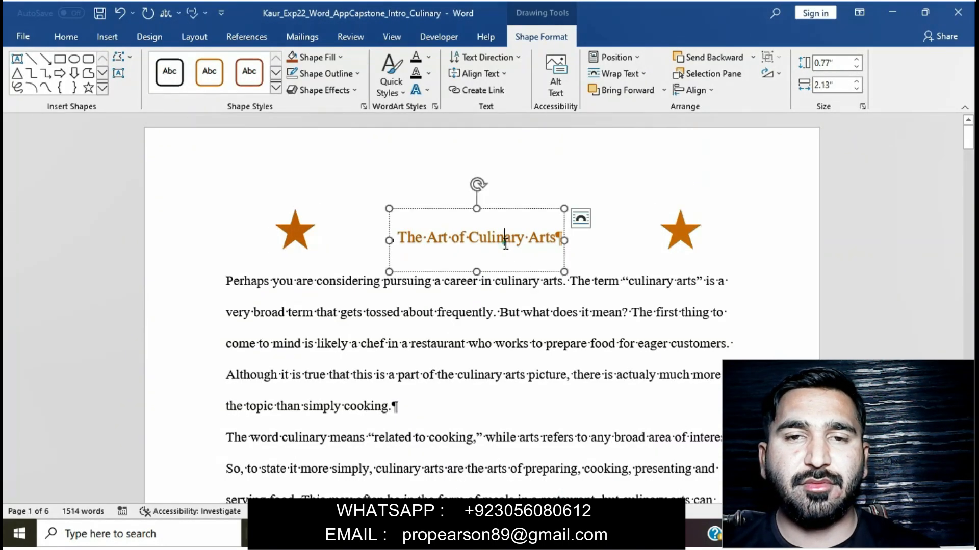
pyautogui.keyDown('shift'); pyautogui.click(289, 231); pyautogui.keyUp('shift')
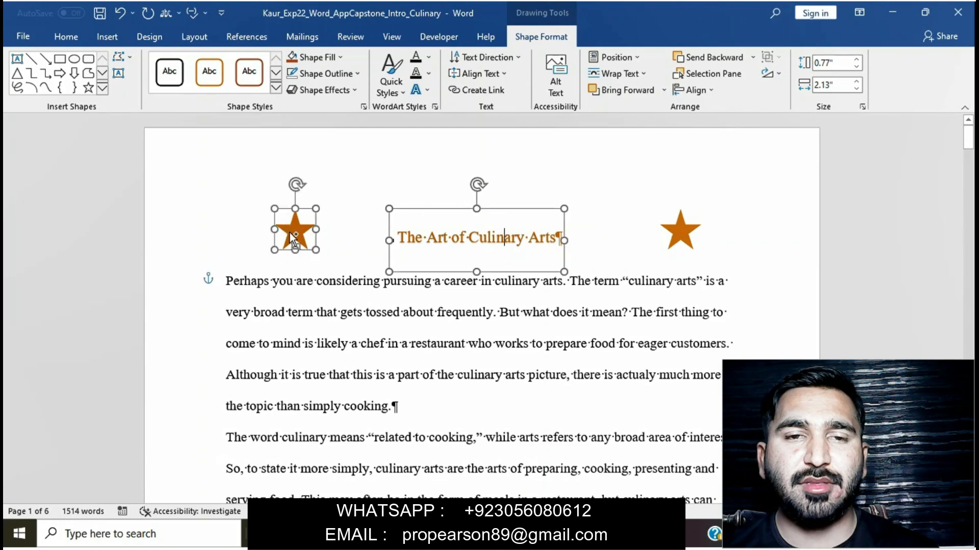
pyautogui.keyDown('shift'); pyautogui.click(684, 227); pyautogui.keyUp('shift')
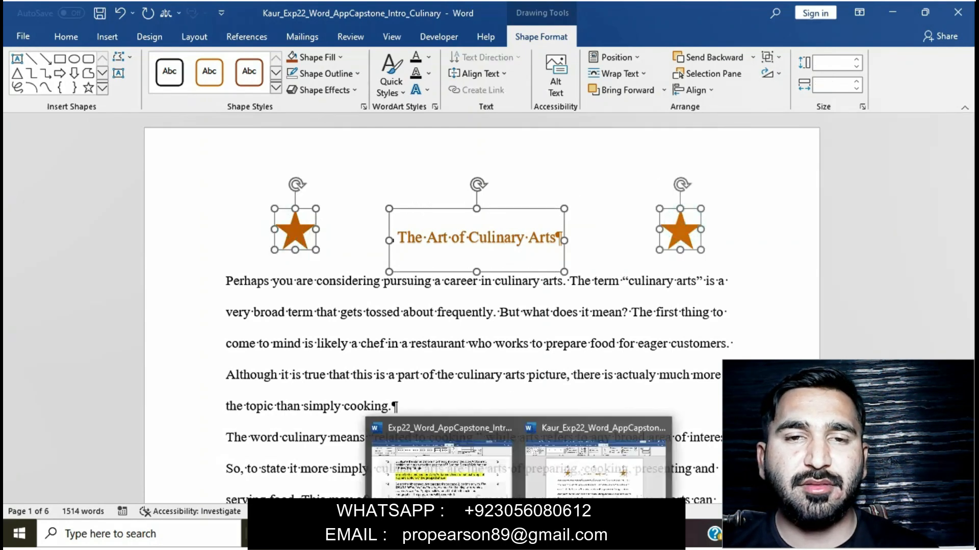
# Check step 13 in the instructions, group the selected stars and WordArt banner, and set the group's text wrapping to Top and Bottom
pyautogui.click(466, 479)
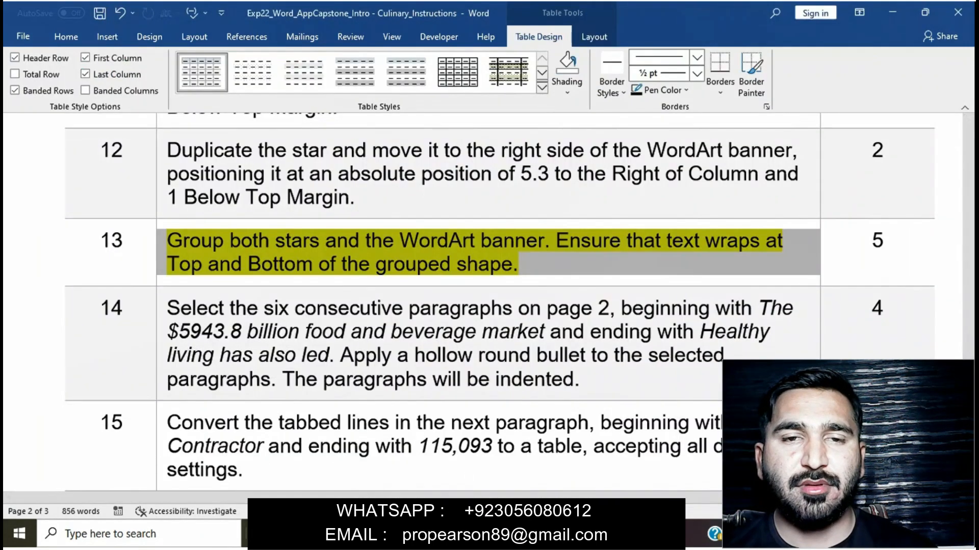
pyautogui.click(606, 469)
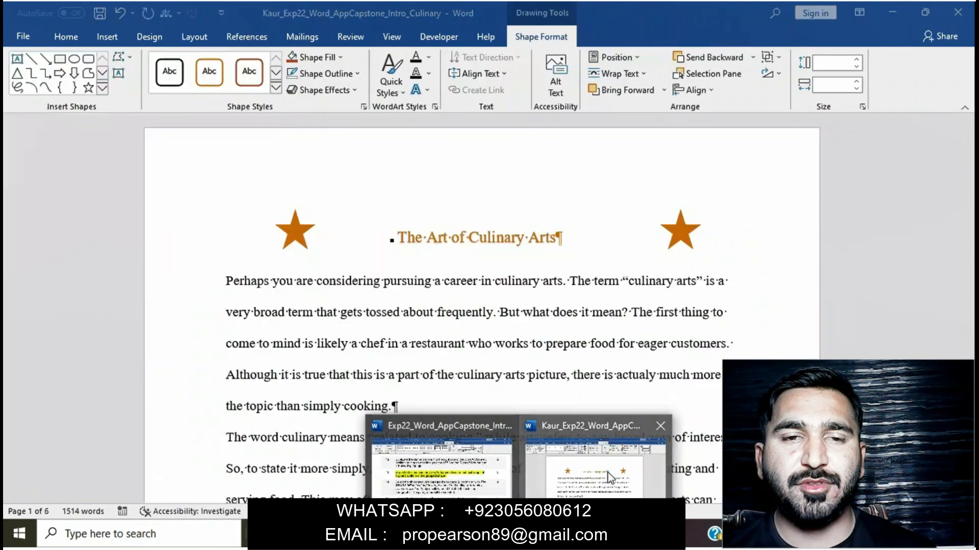
pyautogui.click(783, 57)
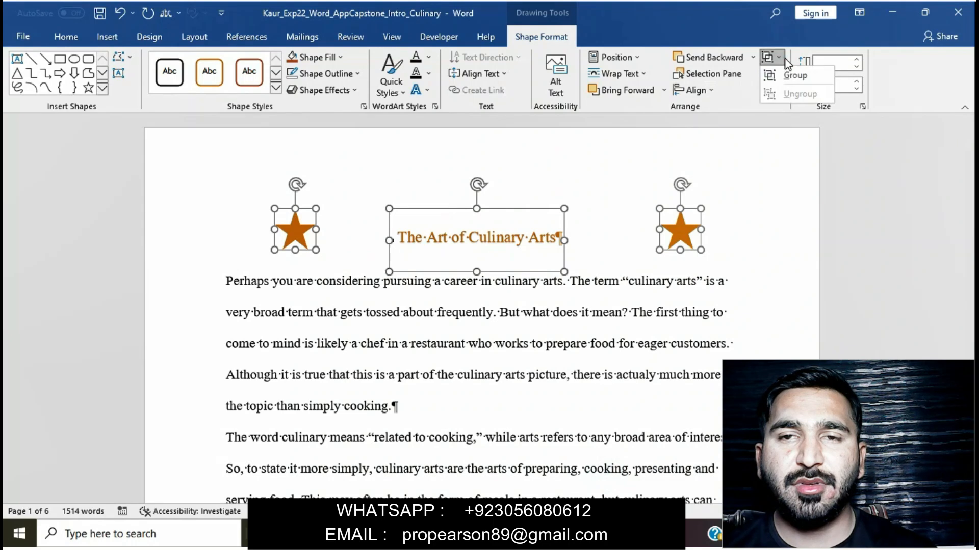
pyautogui.click(793, 77)
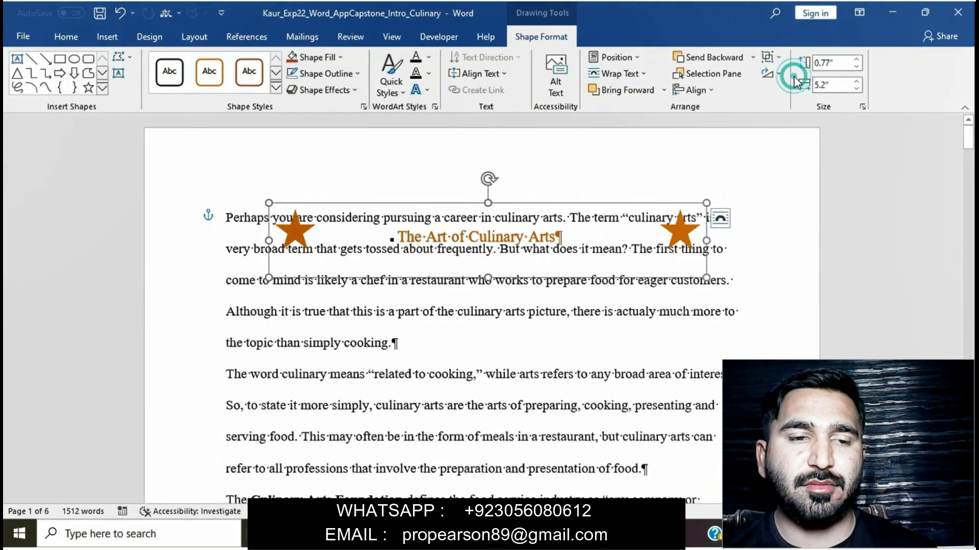
pyautogui.click(640, 74)
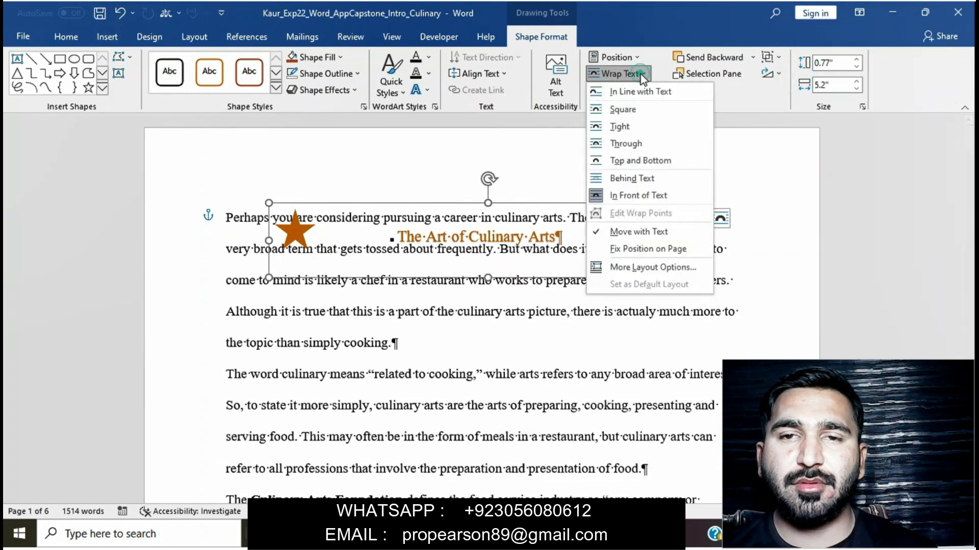
pyautogui.click(646, 159)
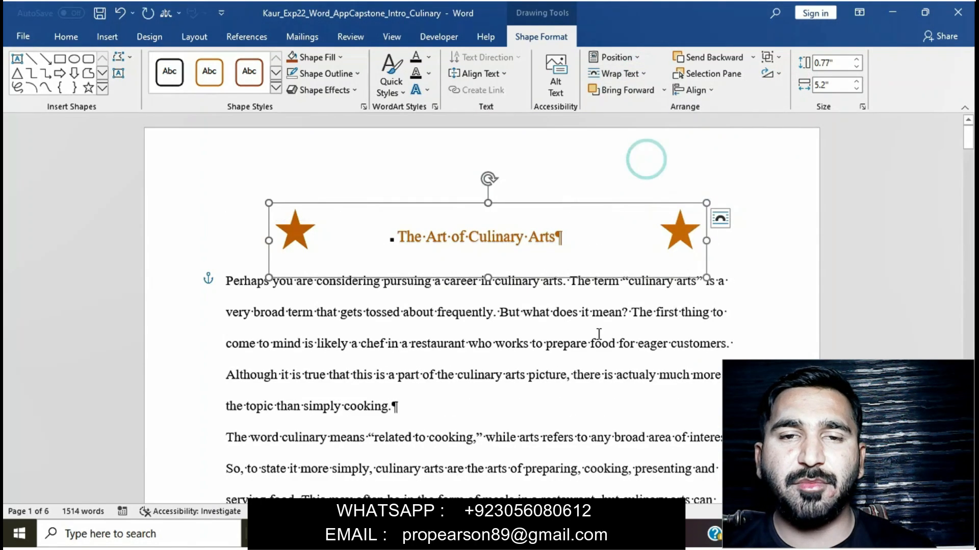